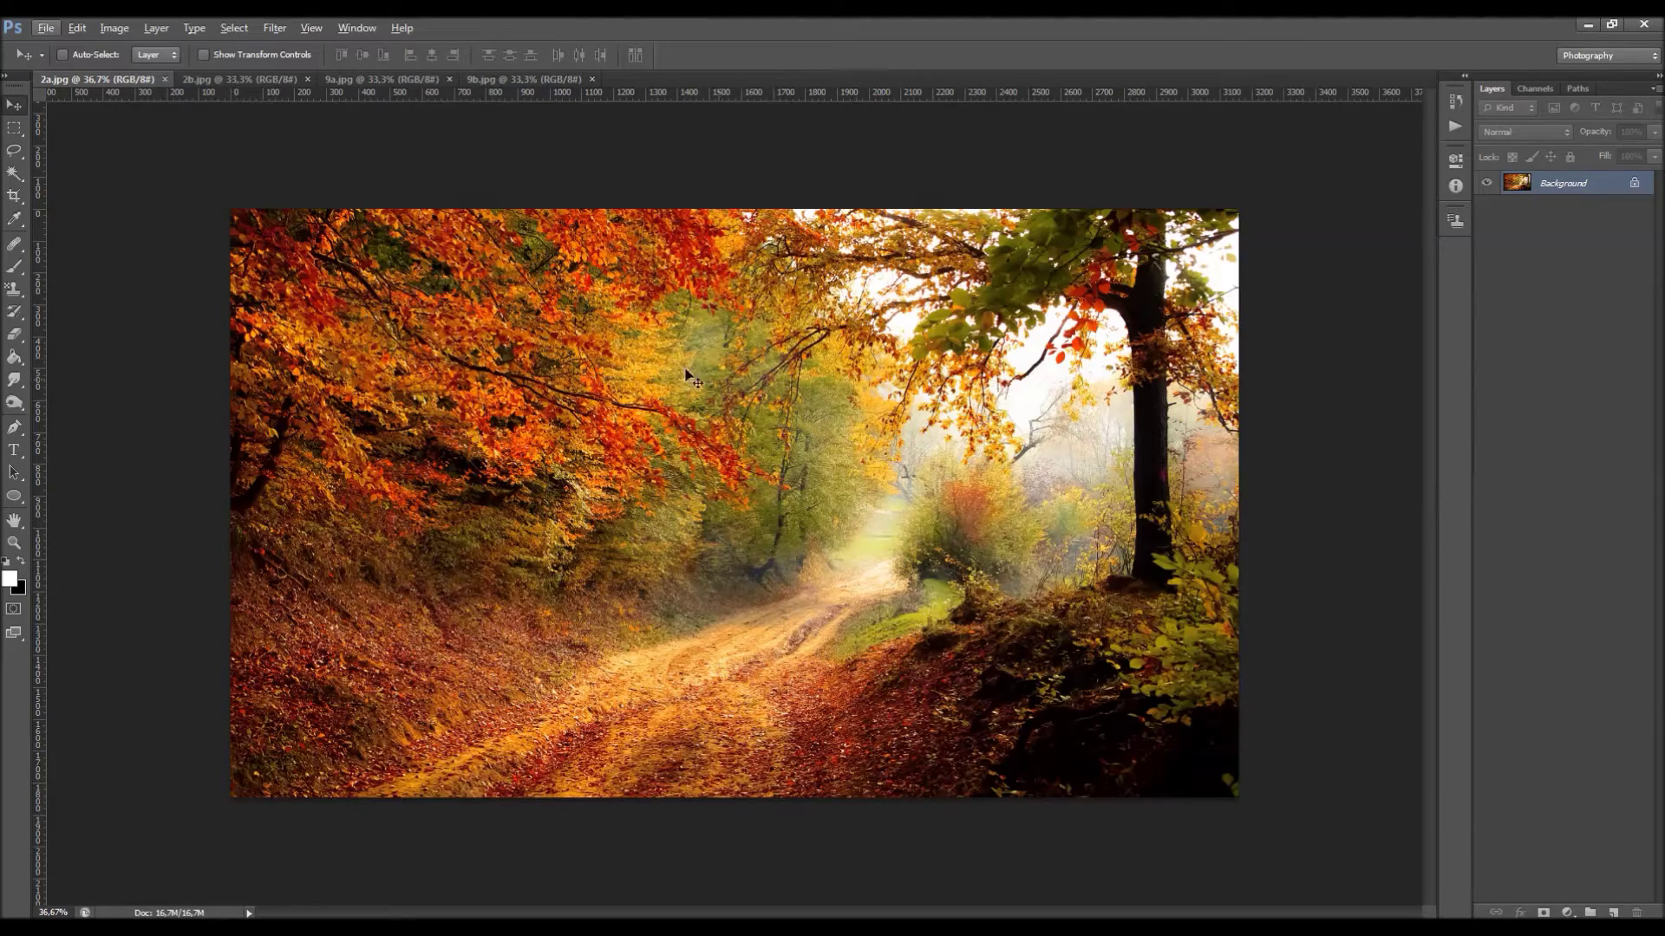
- Compare the original and painted versions of the example photos by viewing 2b.jpg, 9a.jpg and 9b.jpg, including close-up detail
click(231, 81)
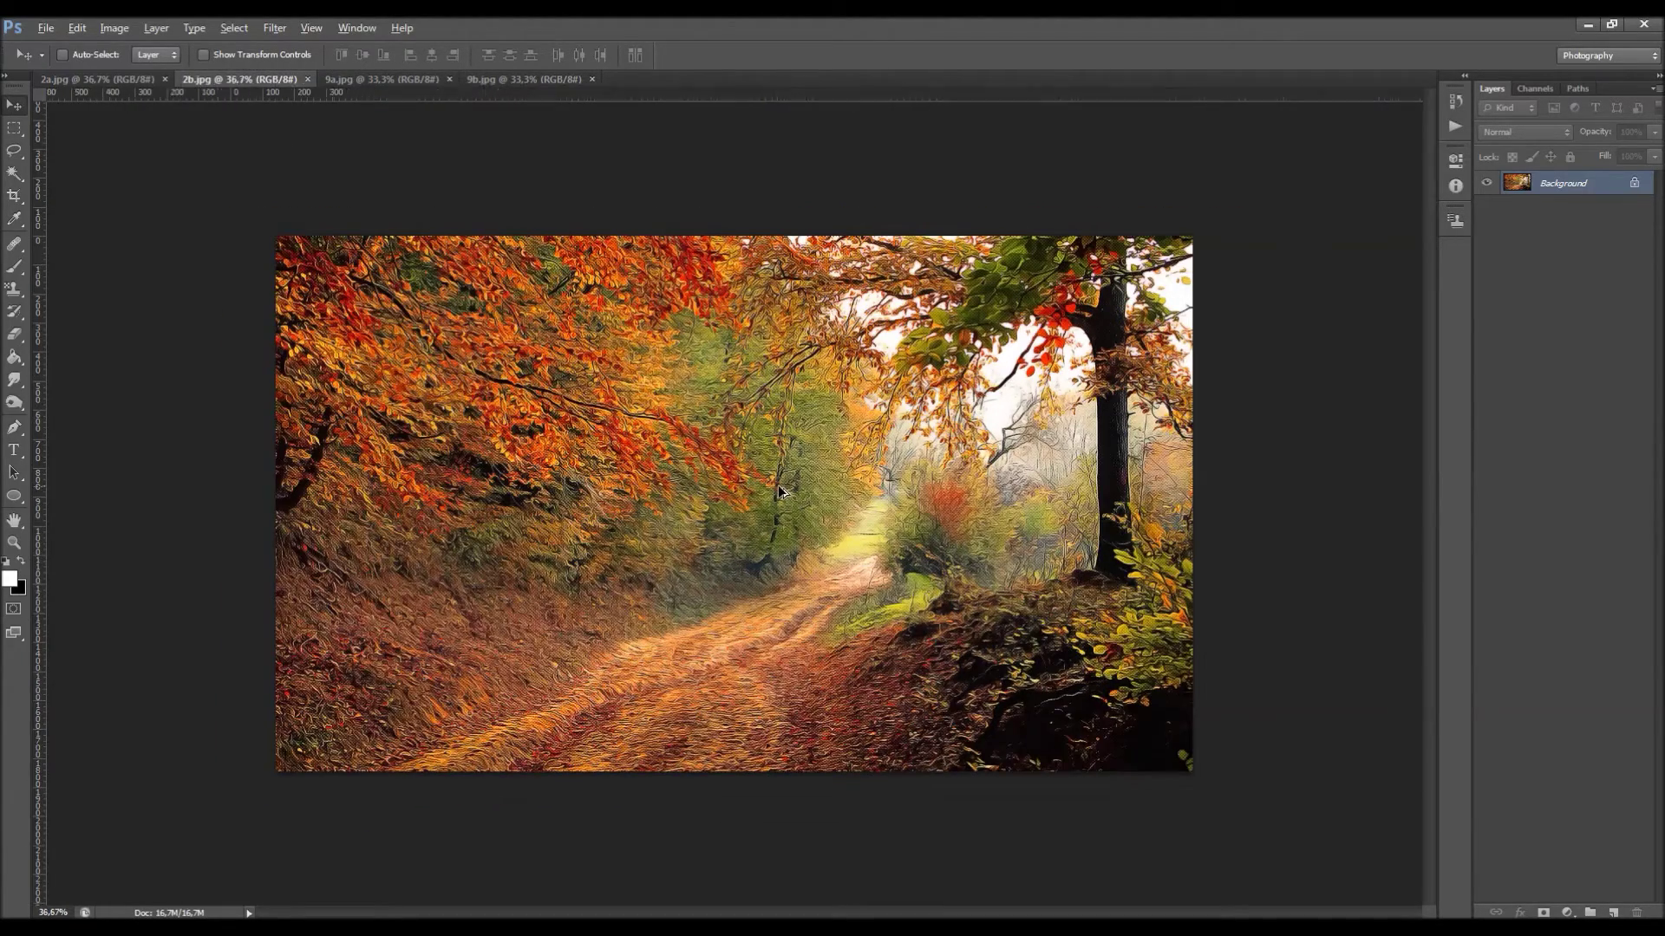
scroll(785, 499, up, 1)
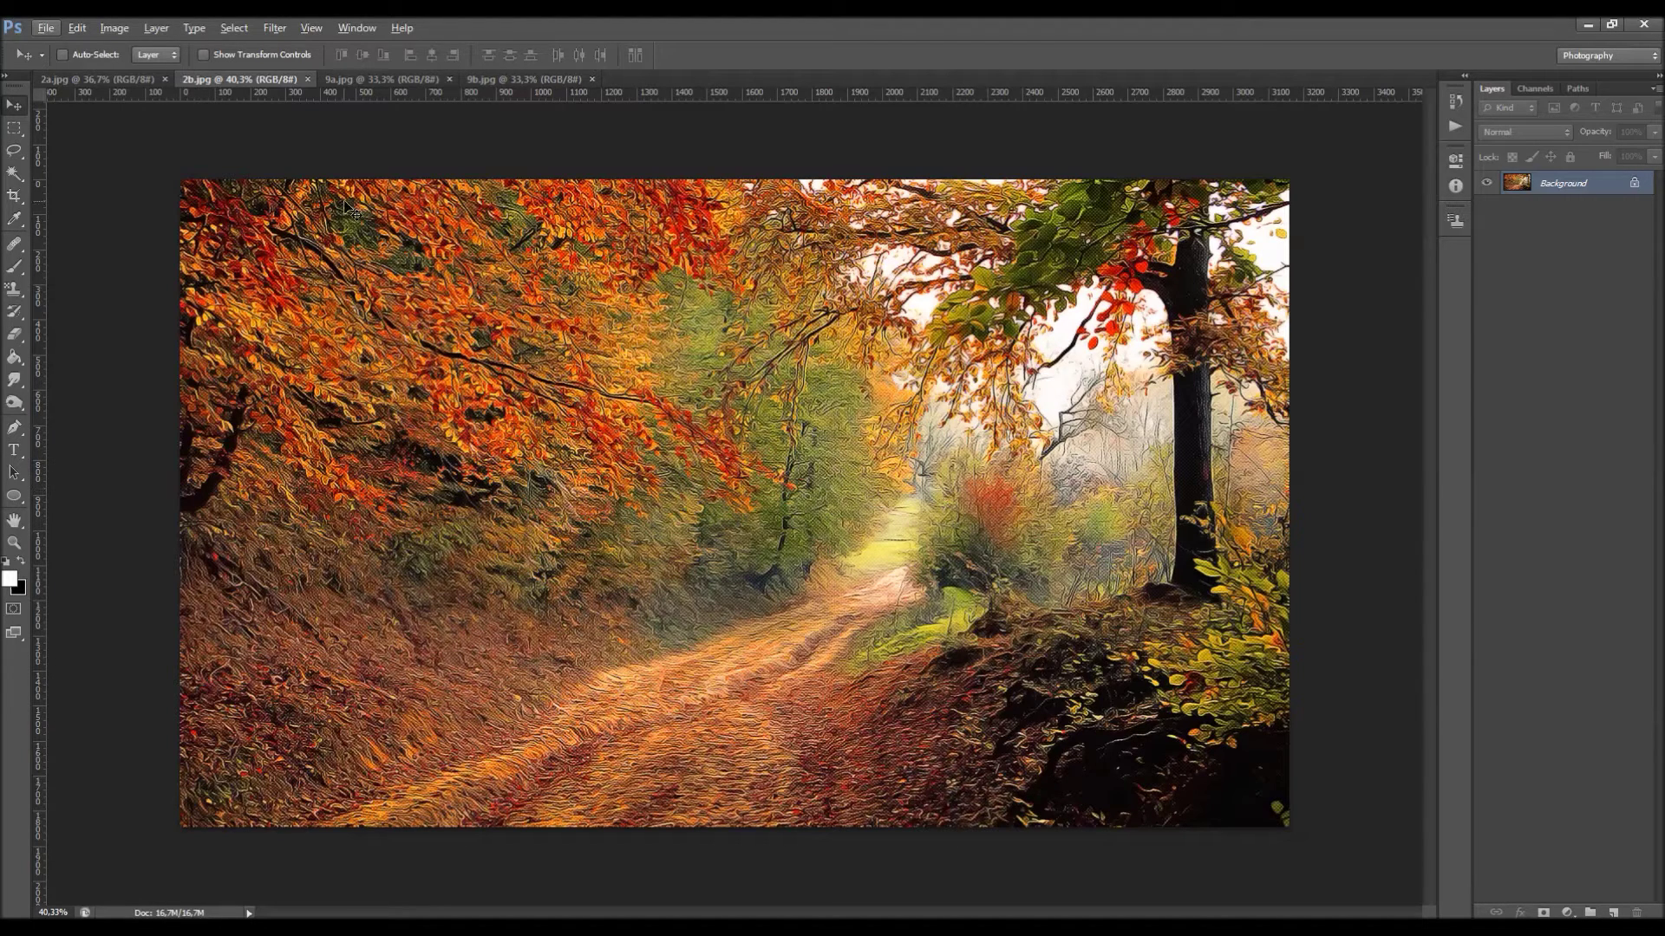
click(364, 80)
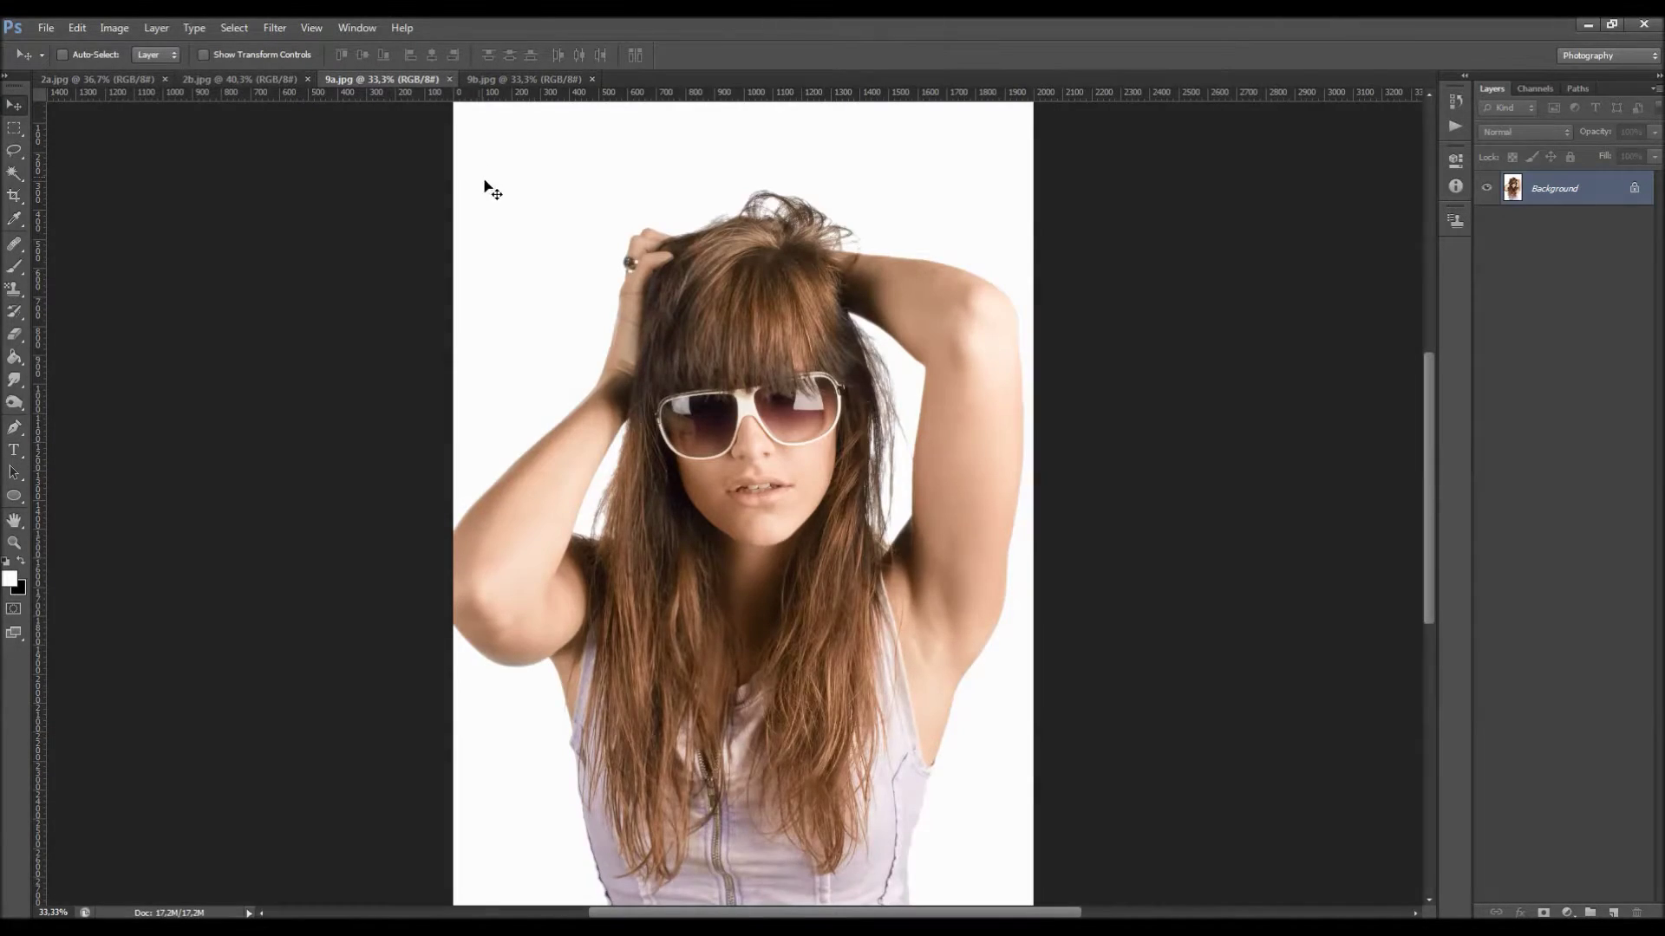
scroll(1008, 253, down, 1)
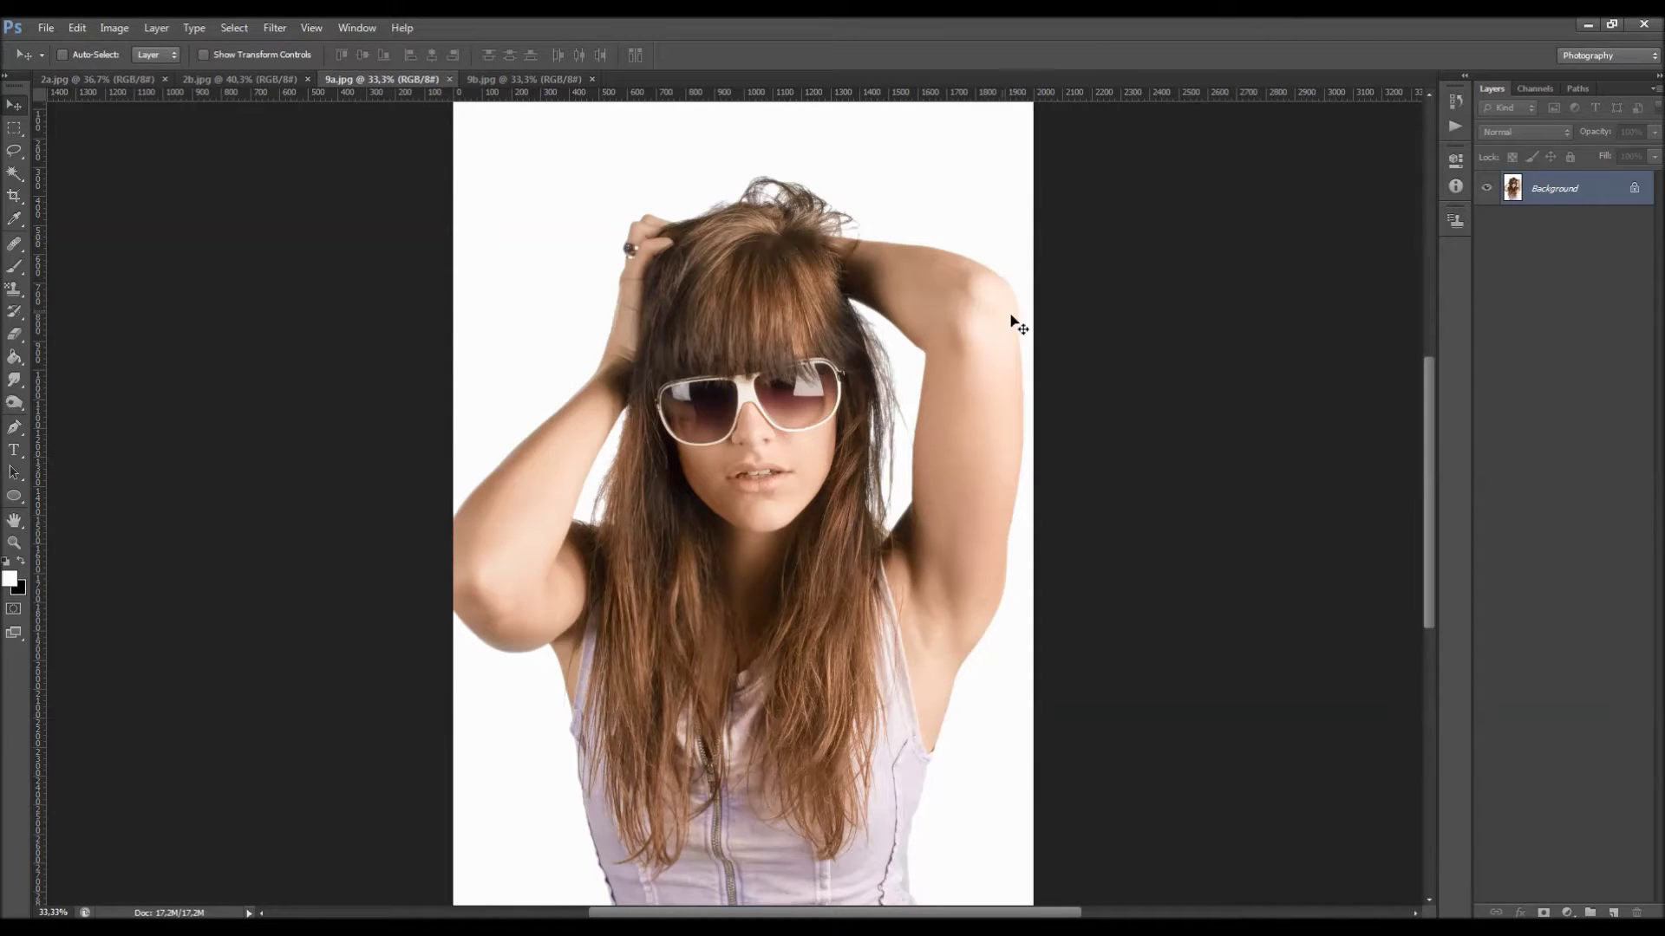
click(503, 80)
scroll(607, 390, down, 1)
scroll(765, 472, up, 2)
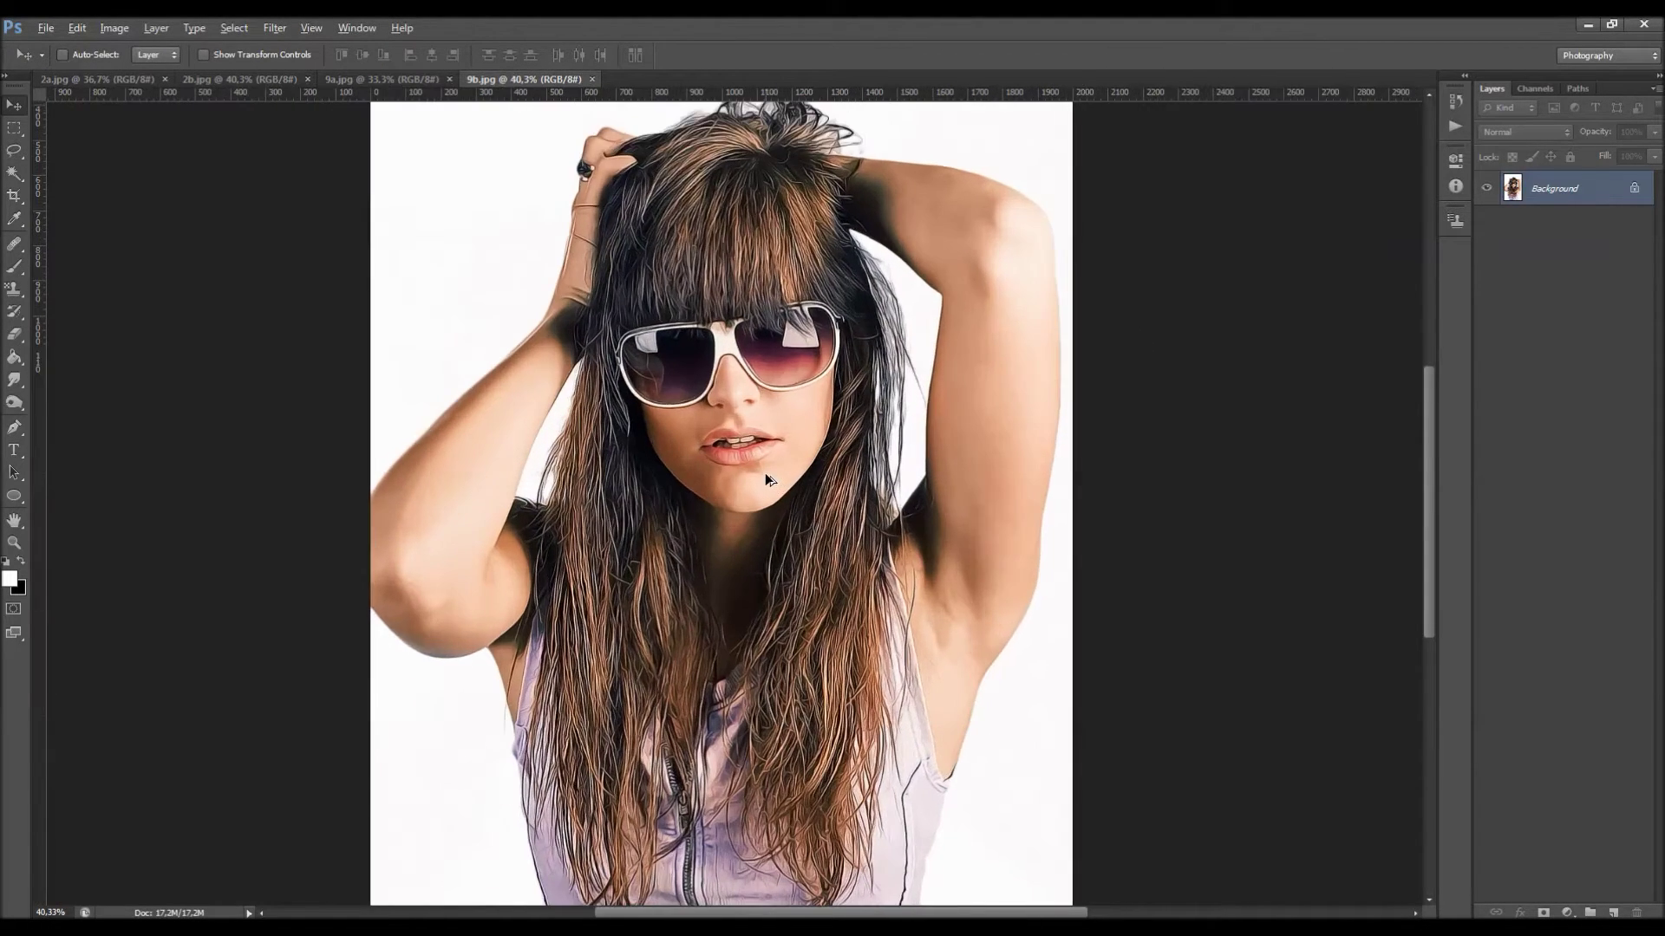
scroll(765, 472, up, 3)
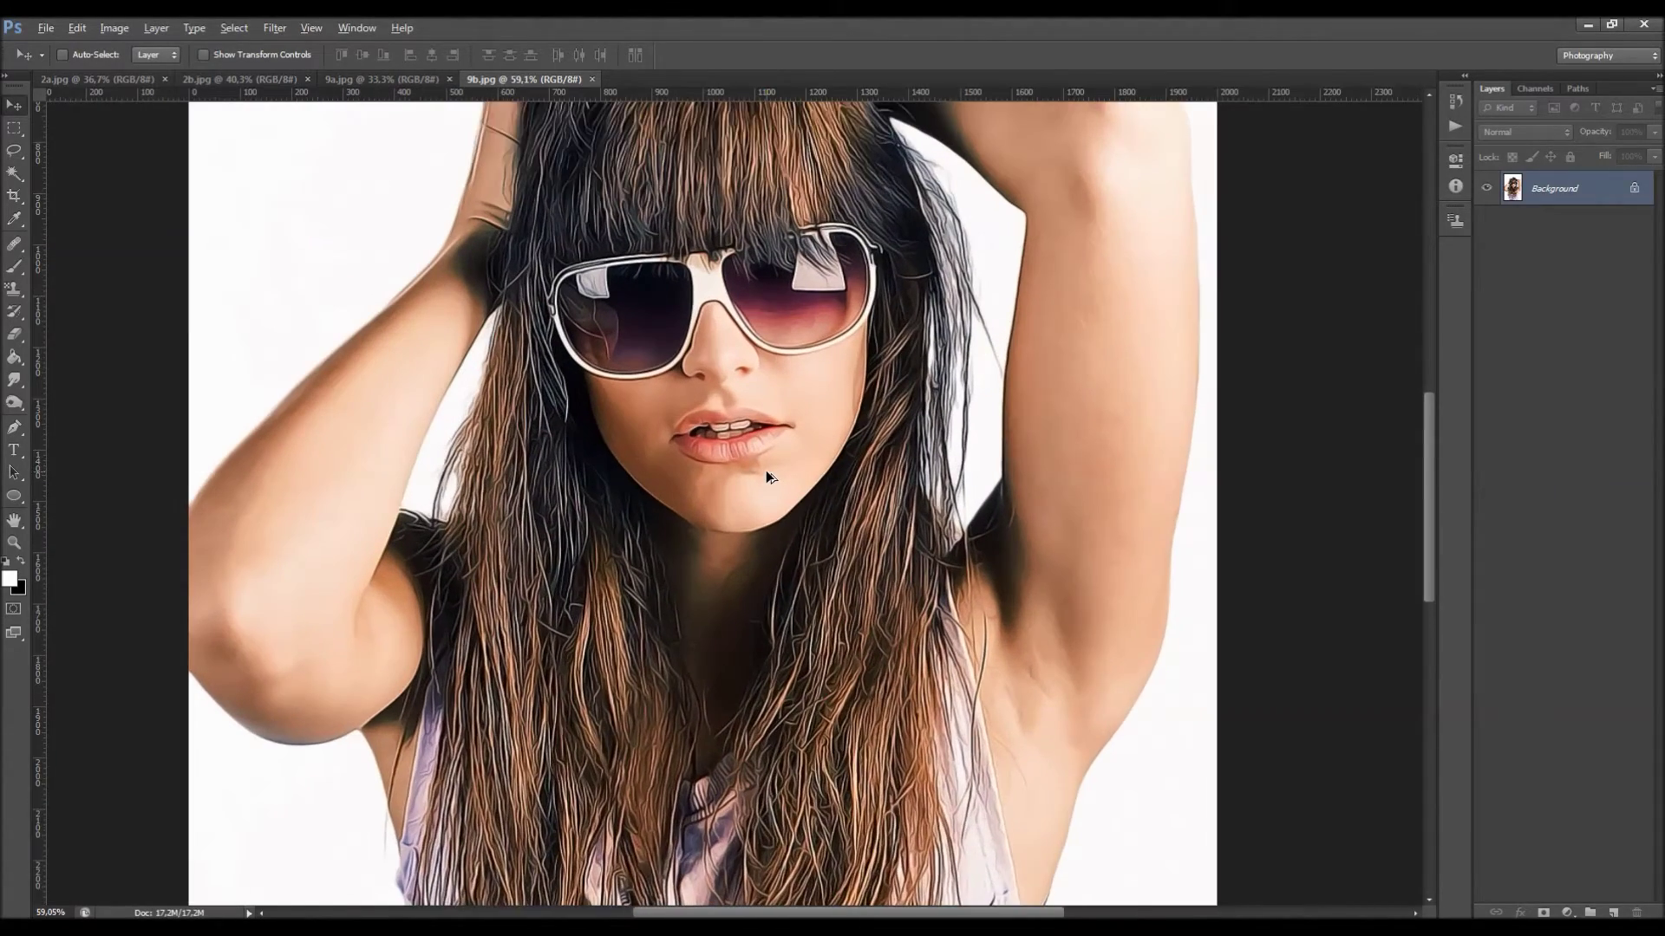
scroll(767, 470, up, 3)
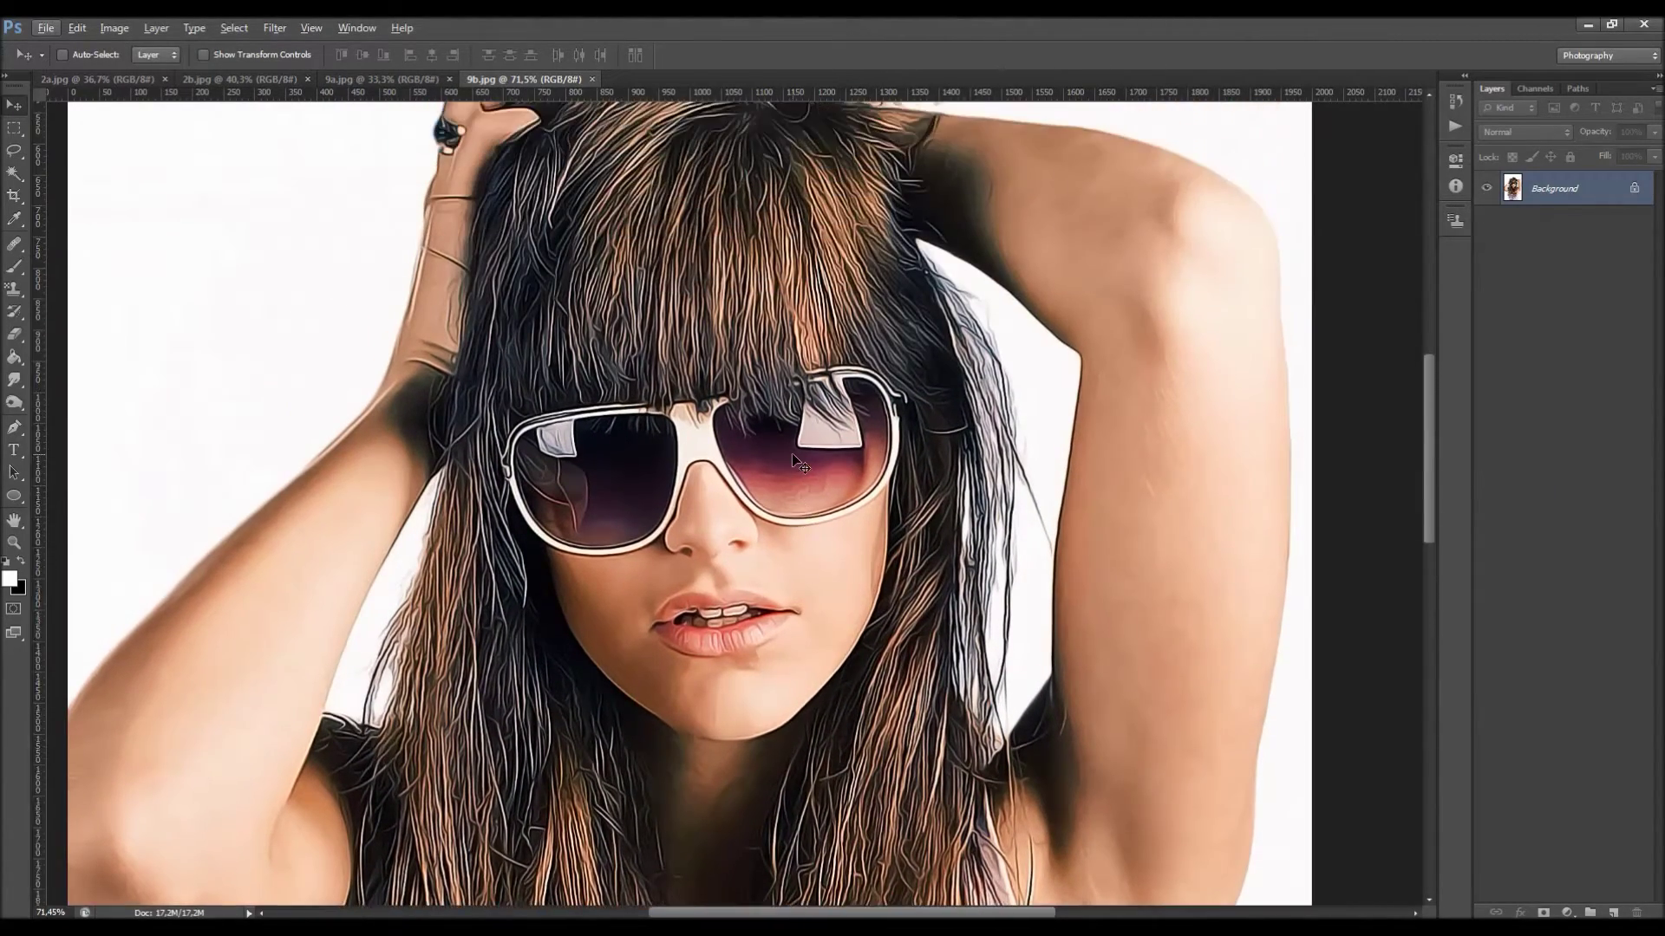
scroll(793, 459, down, 5)
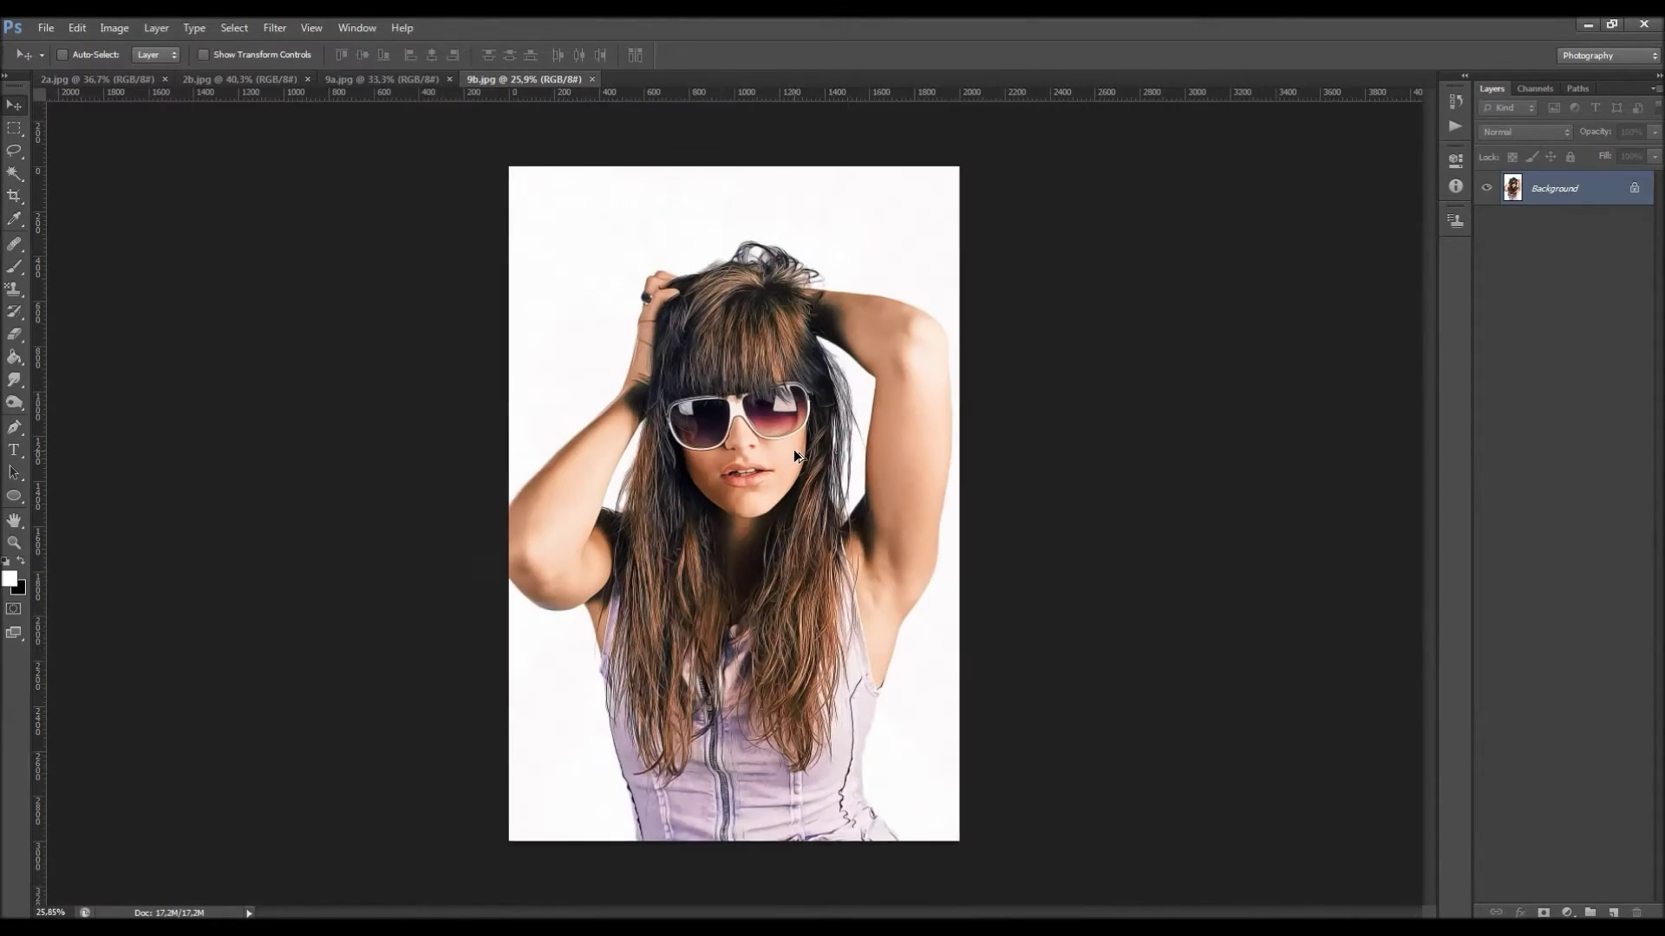
- Close the painted versions 9b.jpg and 2b.jpg and return to the forest photo 2a.jpg
key(ctrl+w)
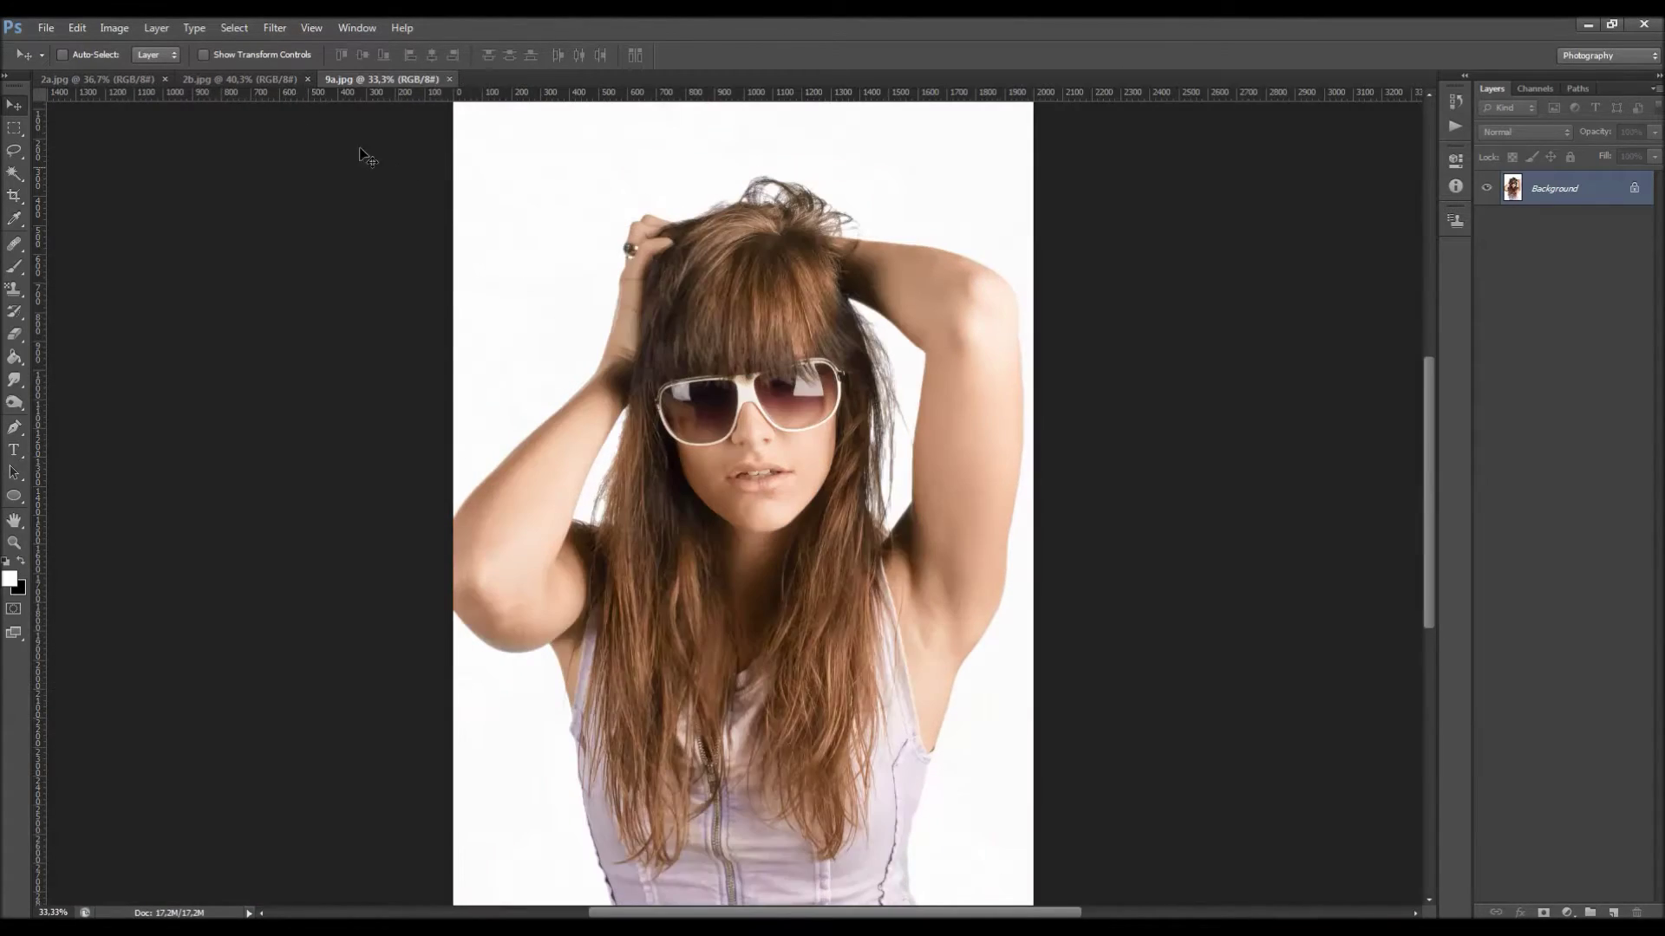
click(241, 80)
key(ctrl+w)
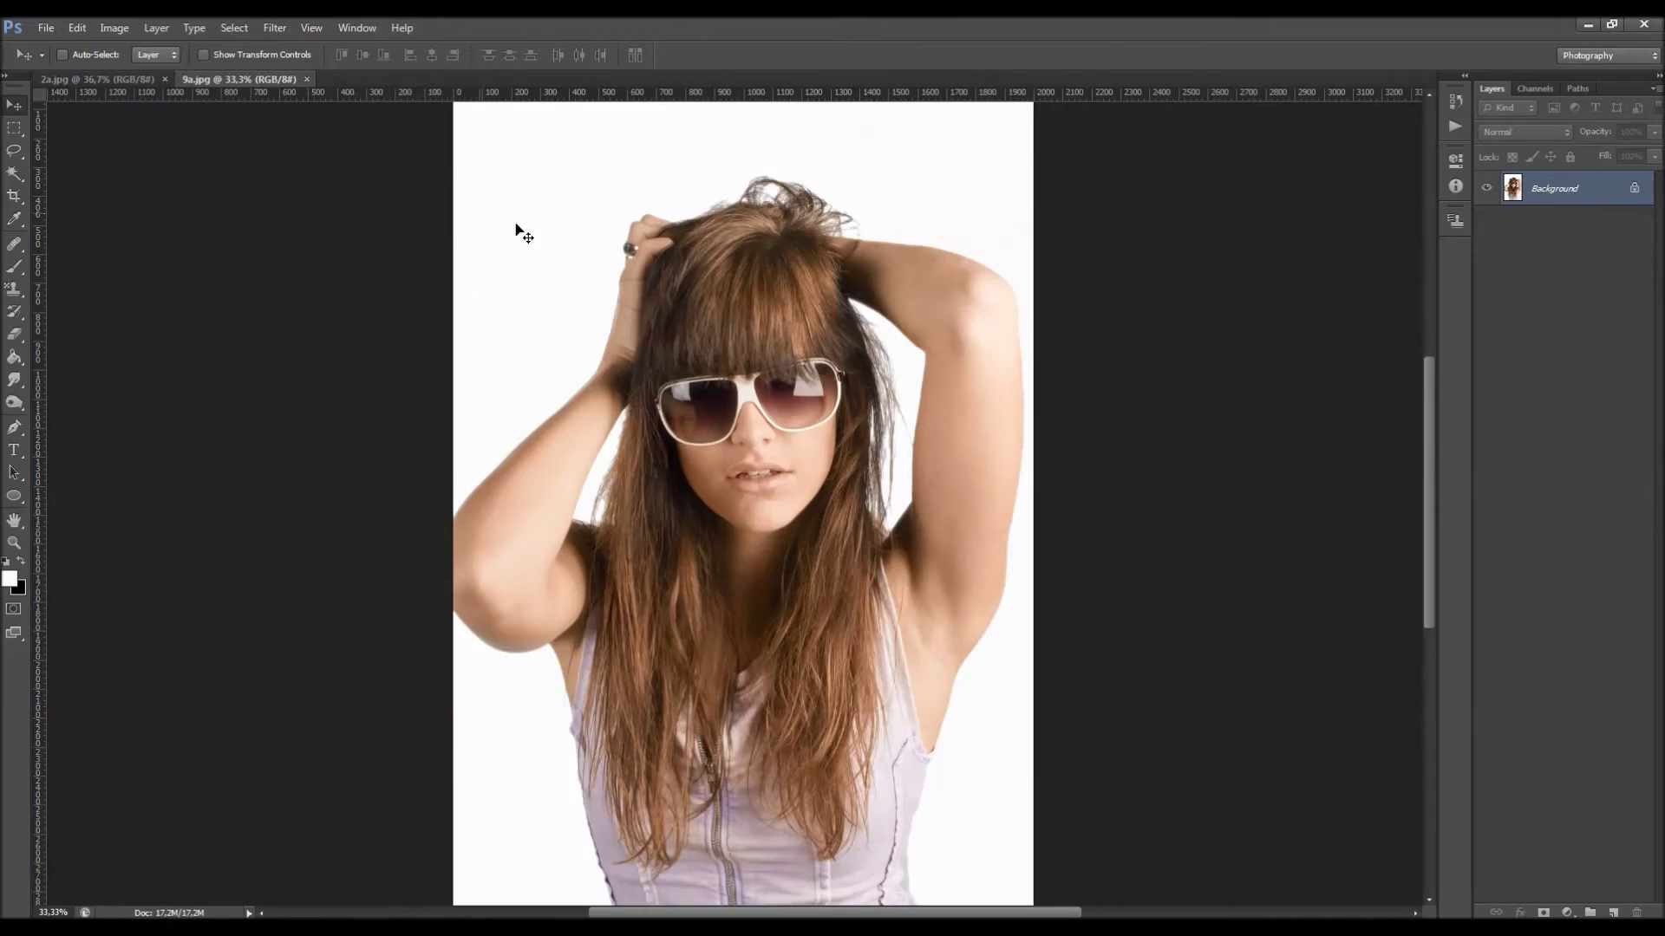
click(102, 80)
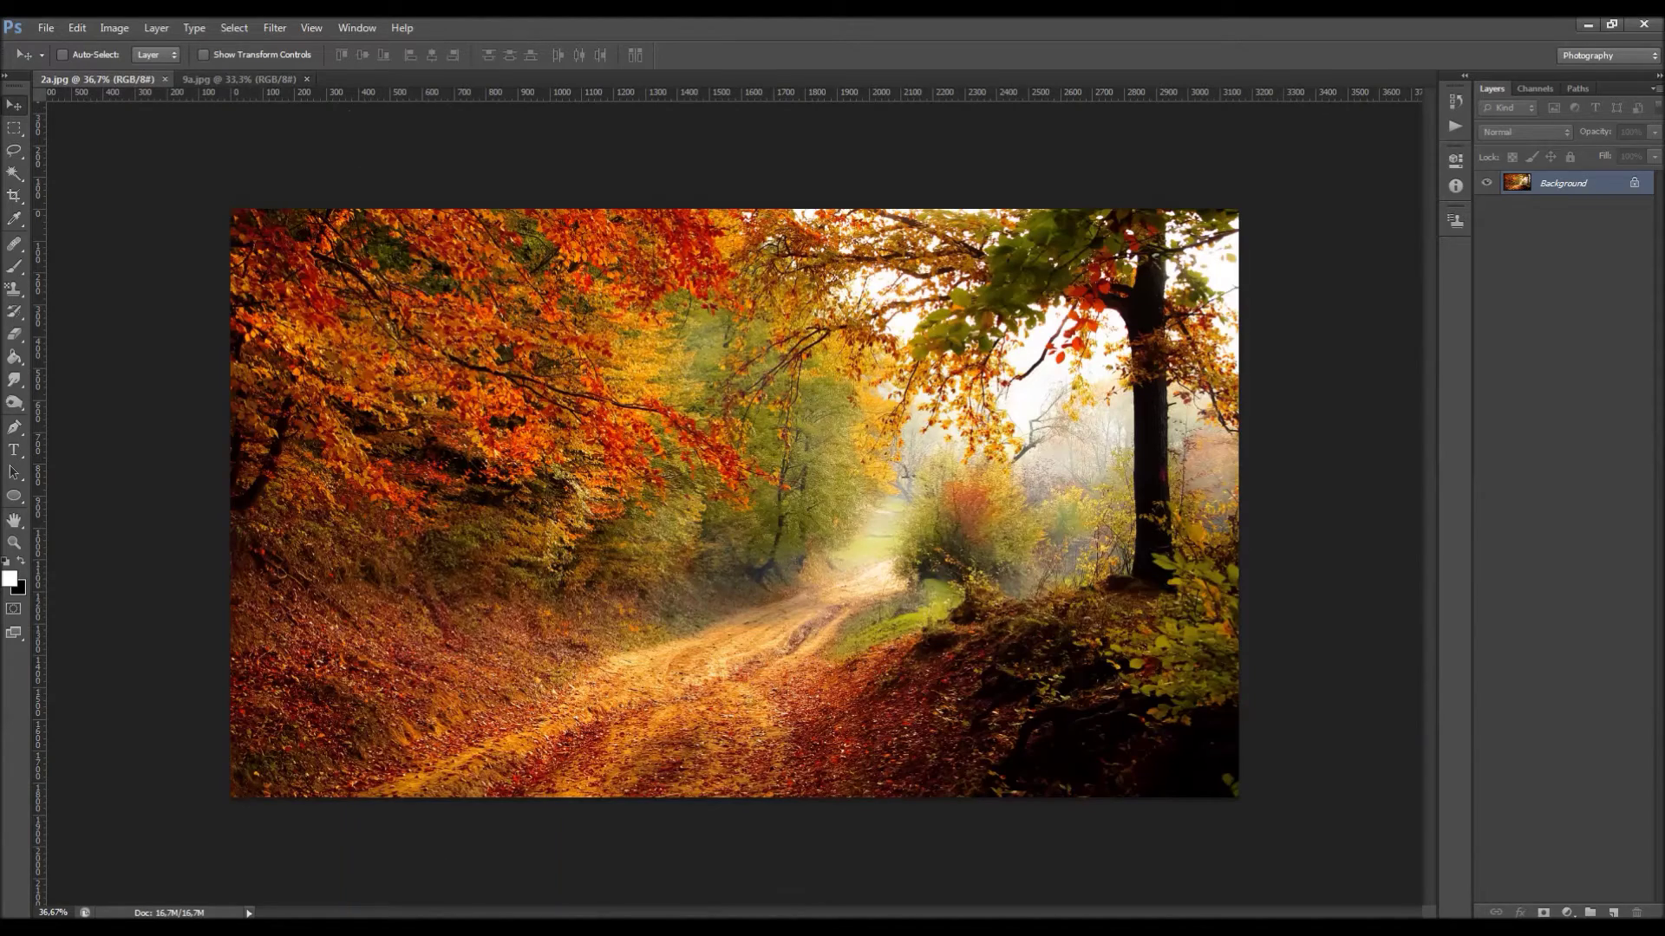
- Switch to the desktop, open the Examples folder and view picture 1a at full size
click(451, 930)
double_click(29, 711)
click(777, 423)
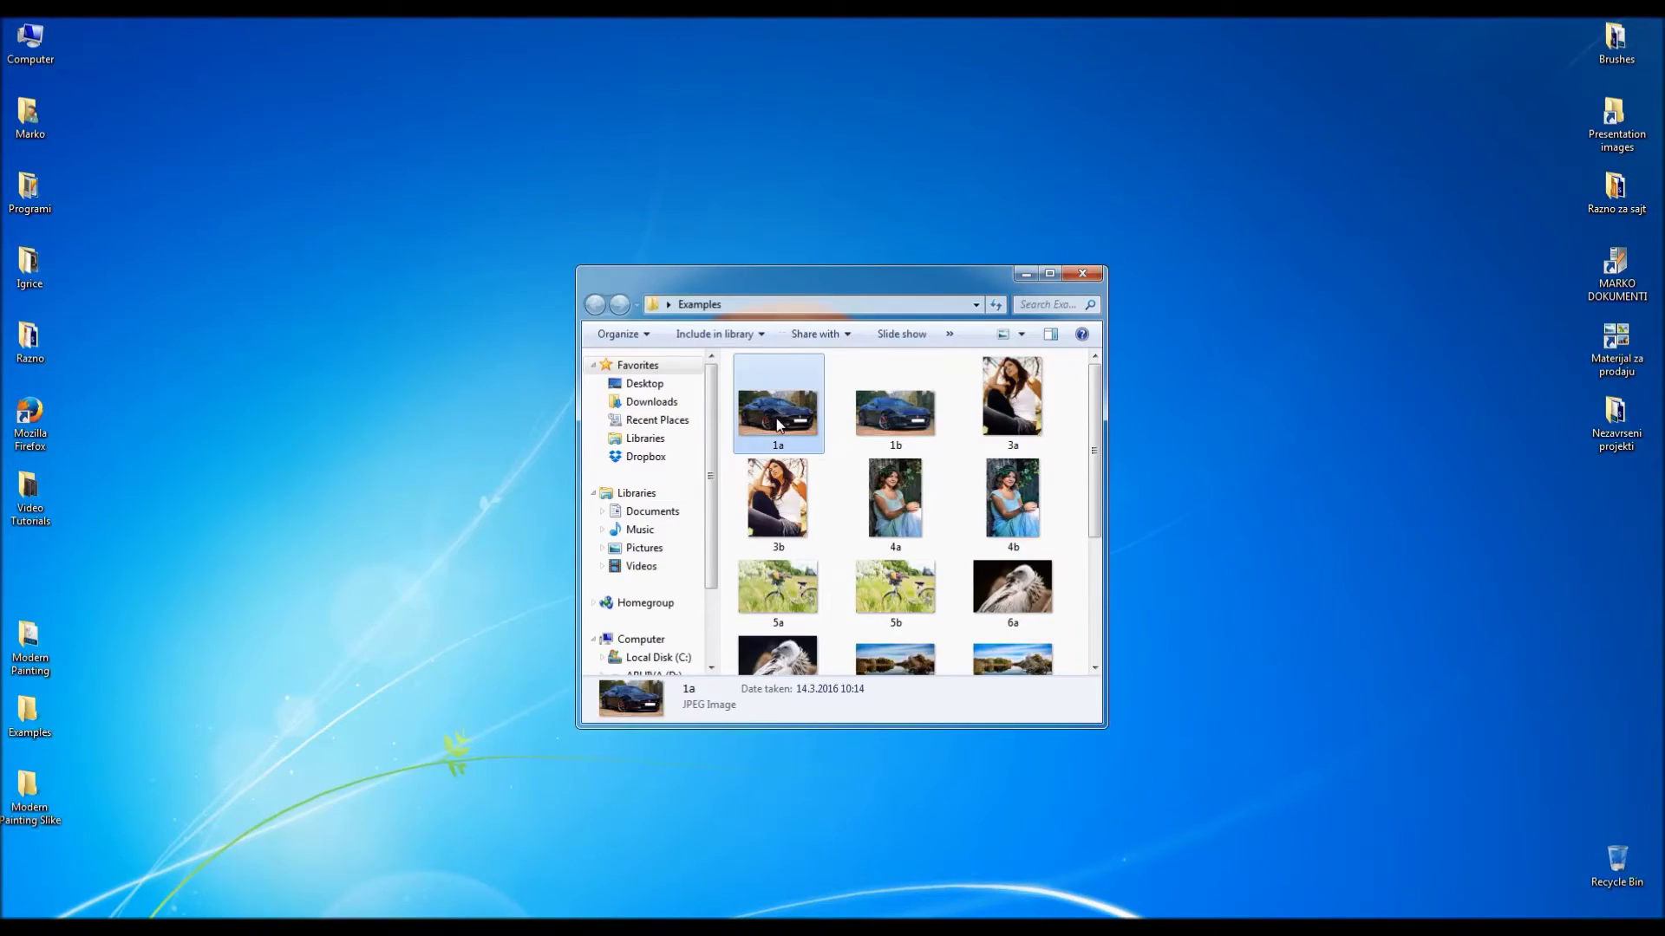
double_click(778, 423)
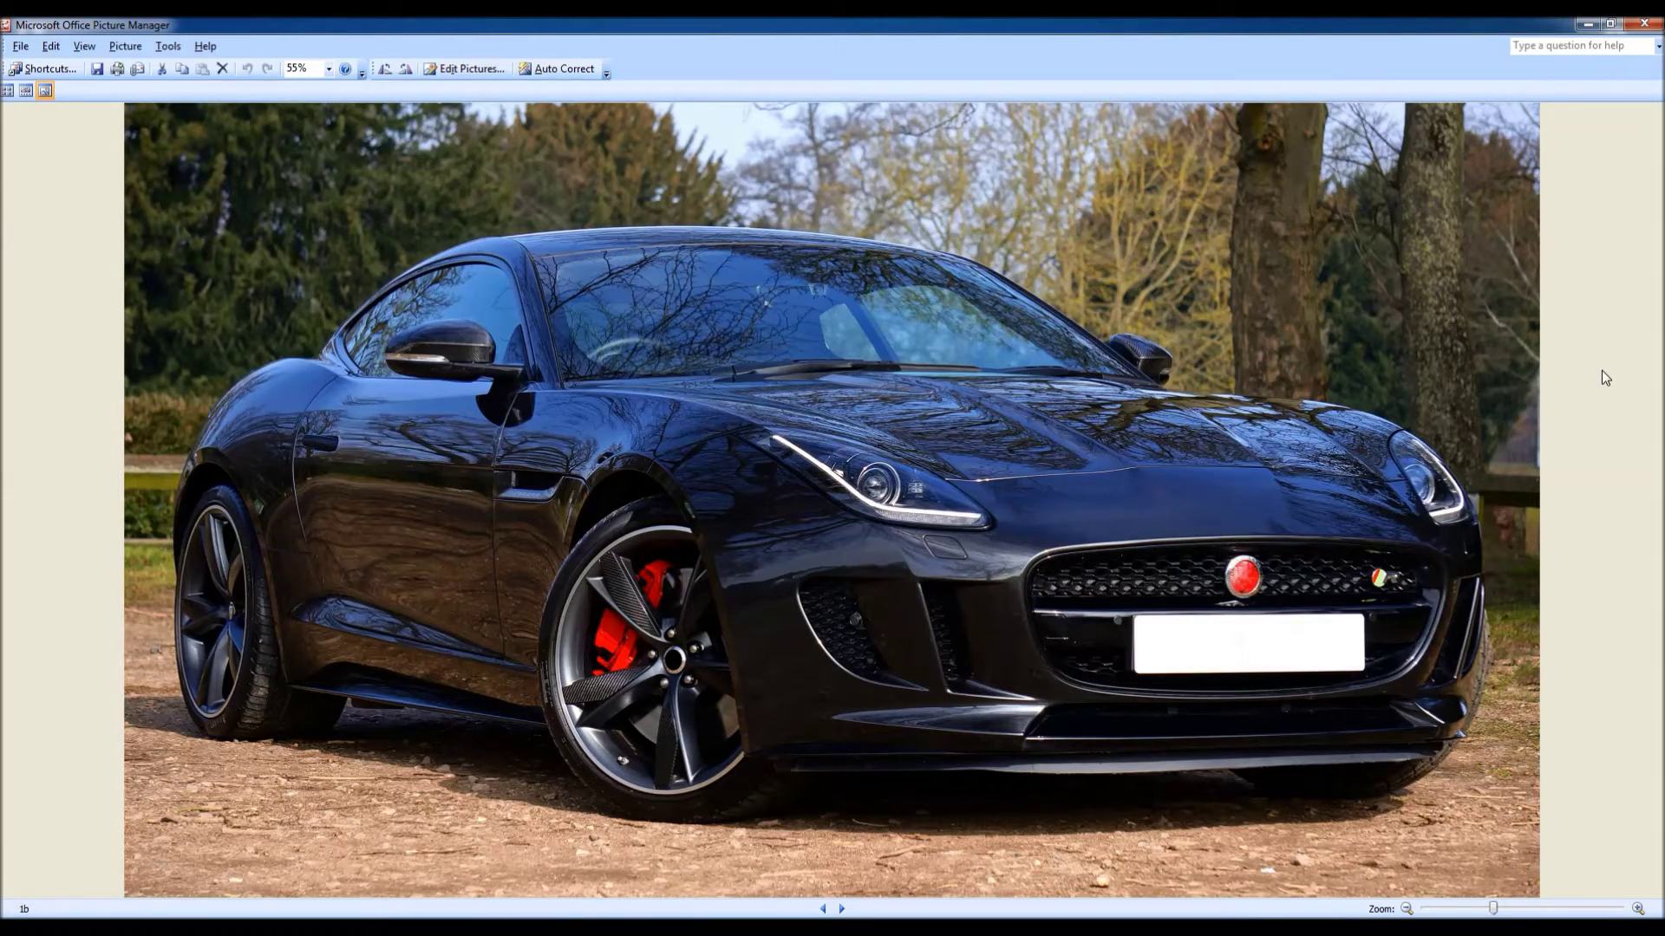
- Page through the original and painted example pictures from 1b to 8b to compare the effect
key(Right)
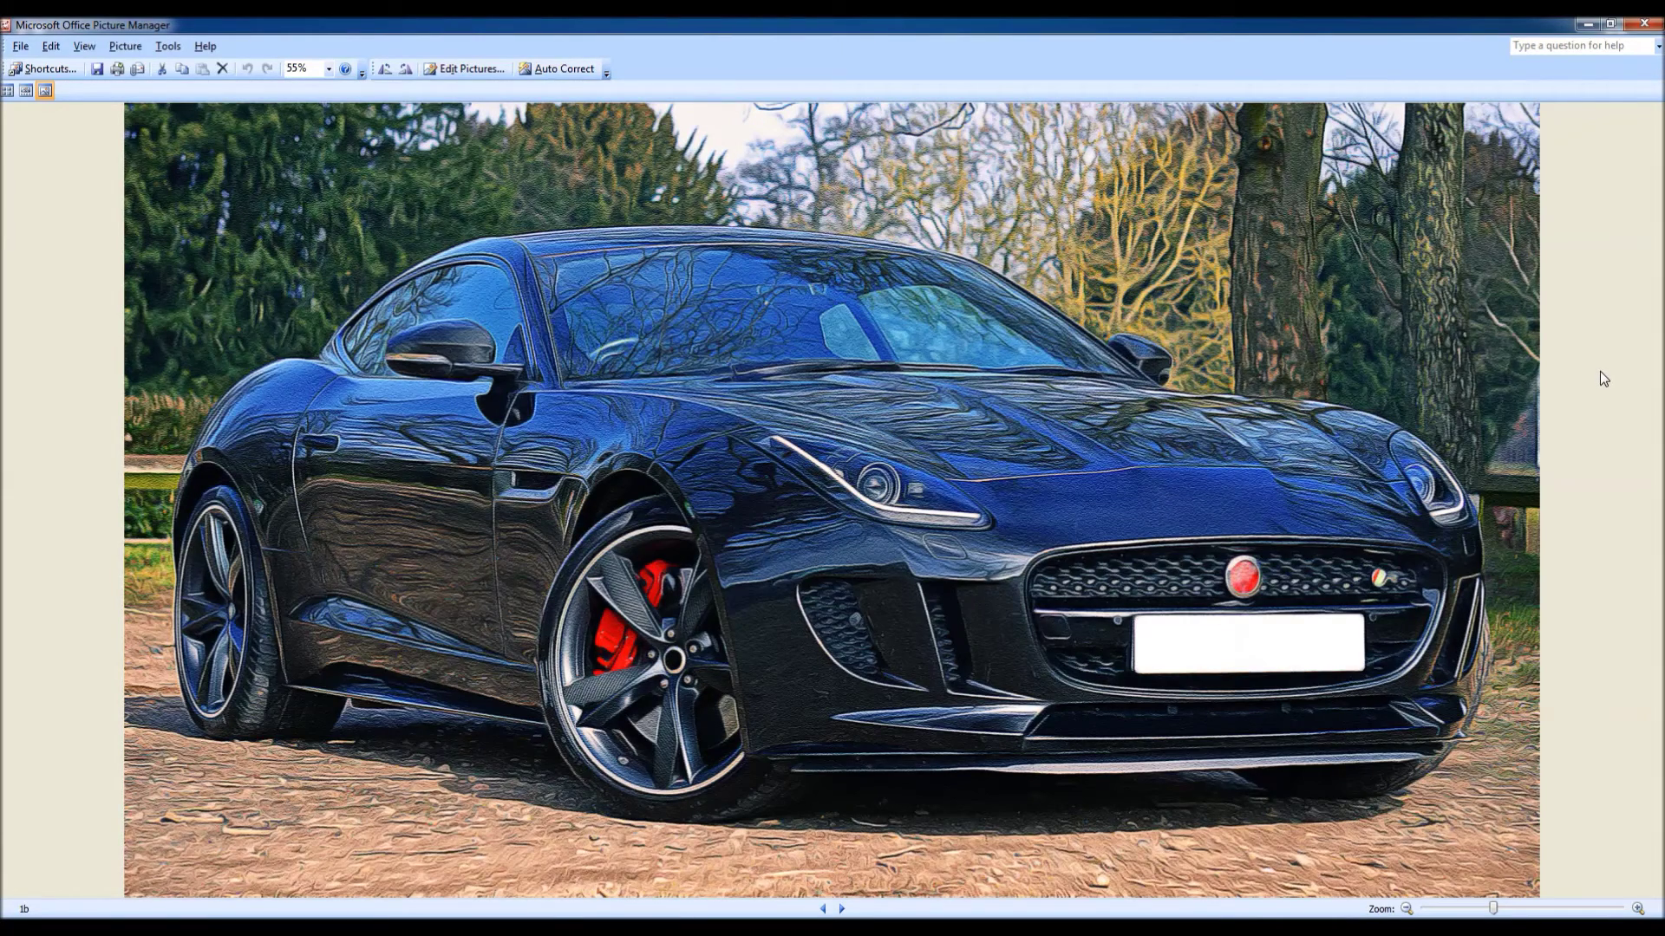
key(Right)
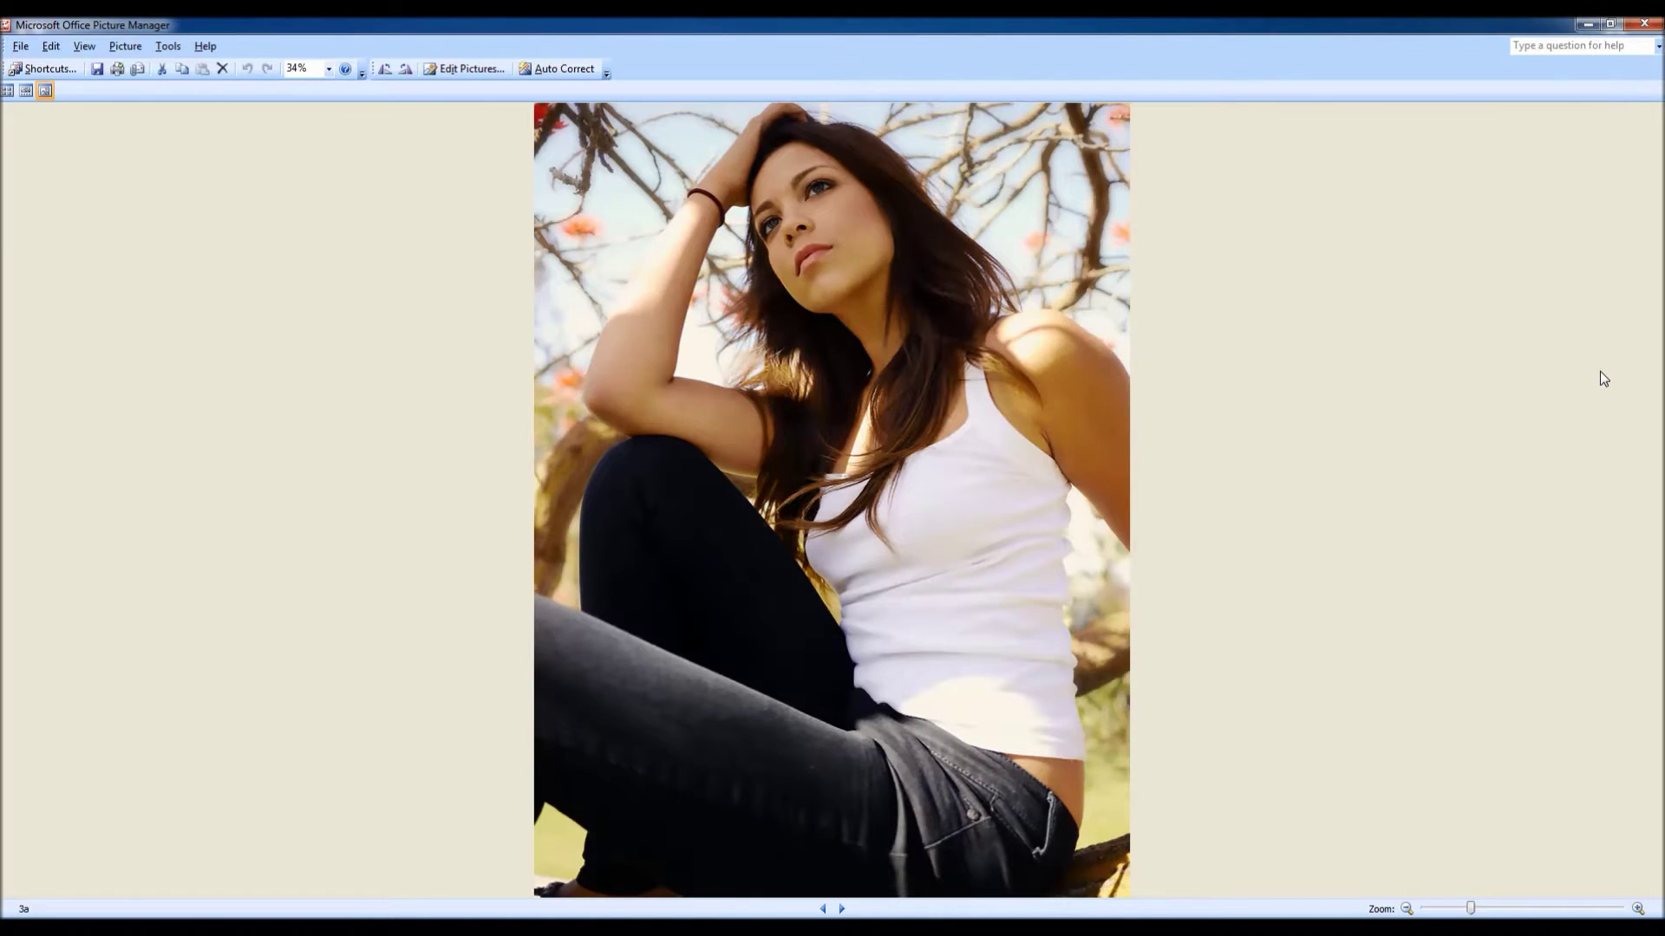
key(Right)
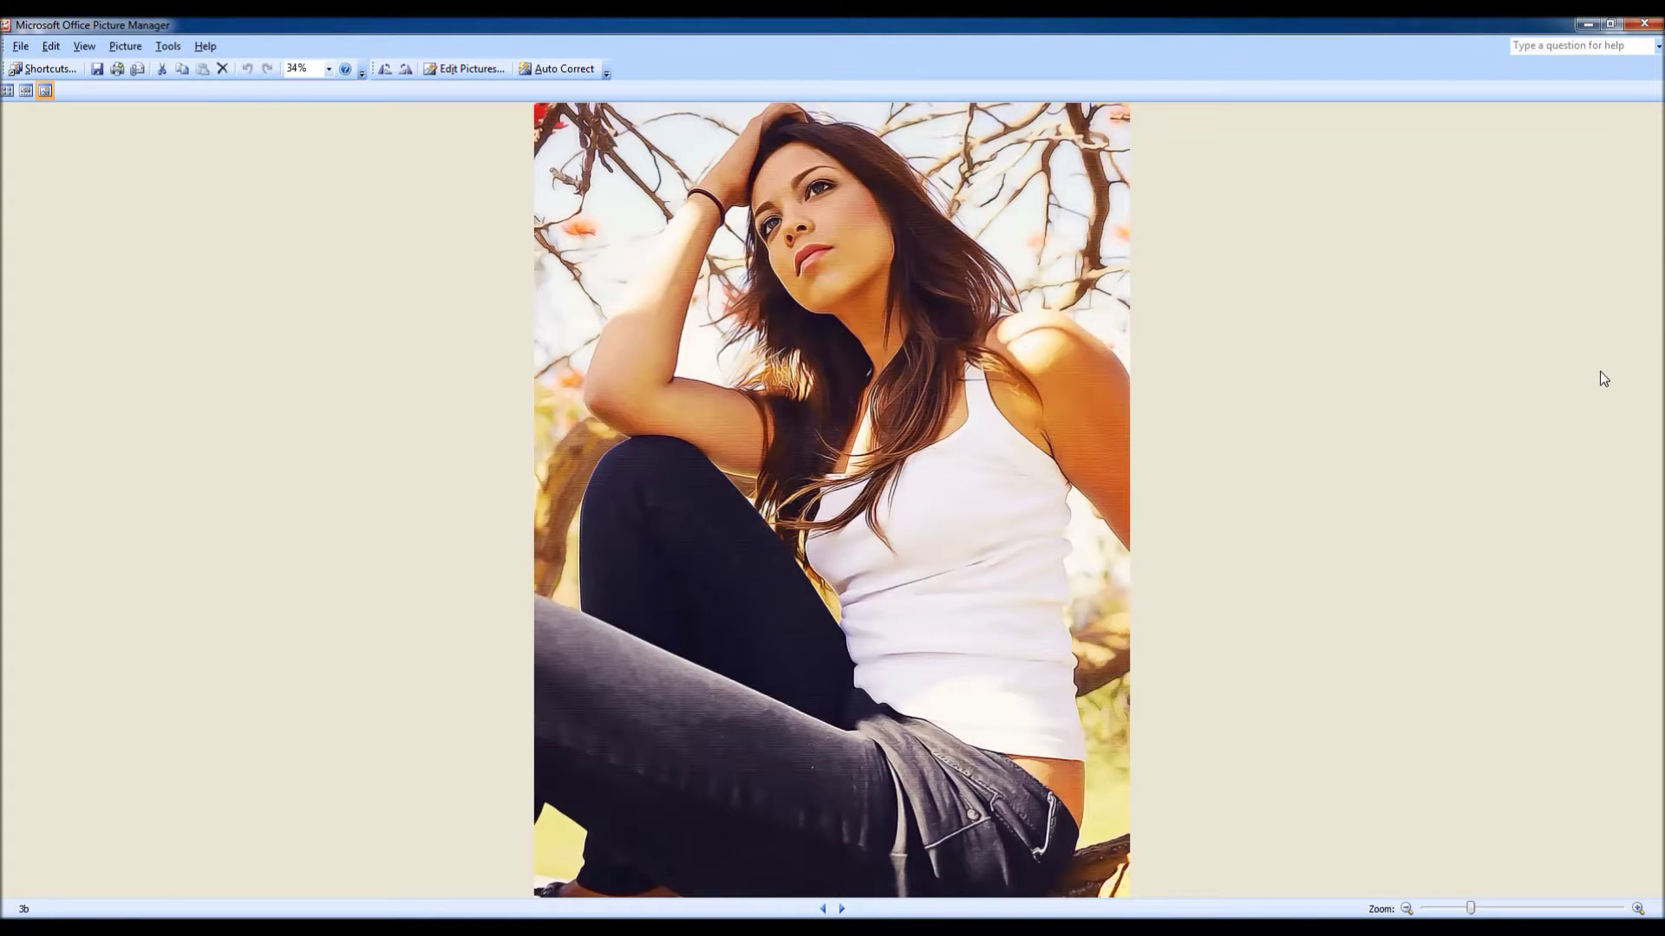
key(Right)
key(Right)
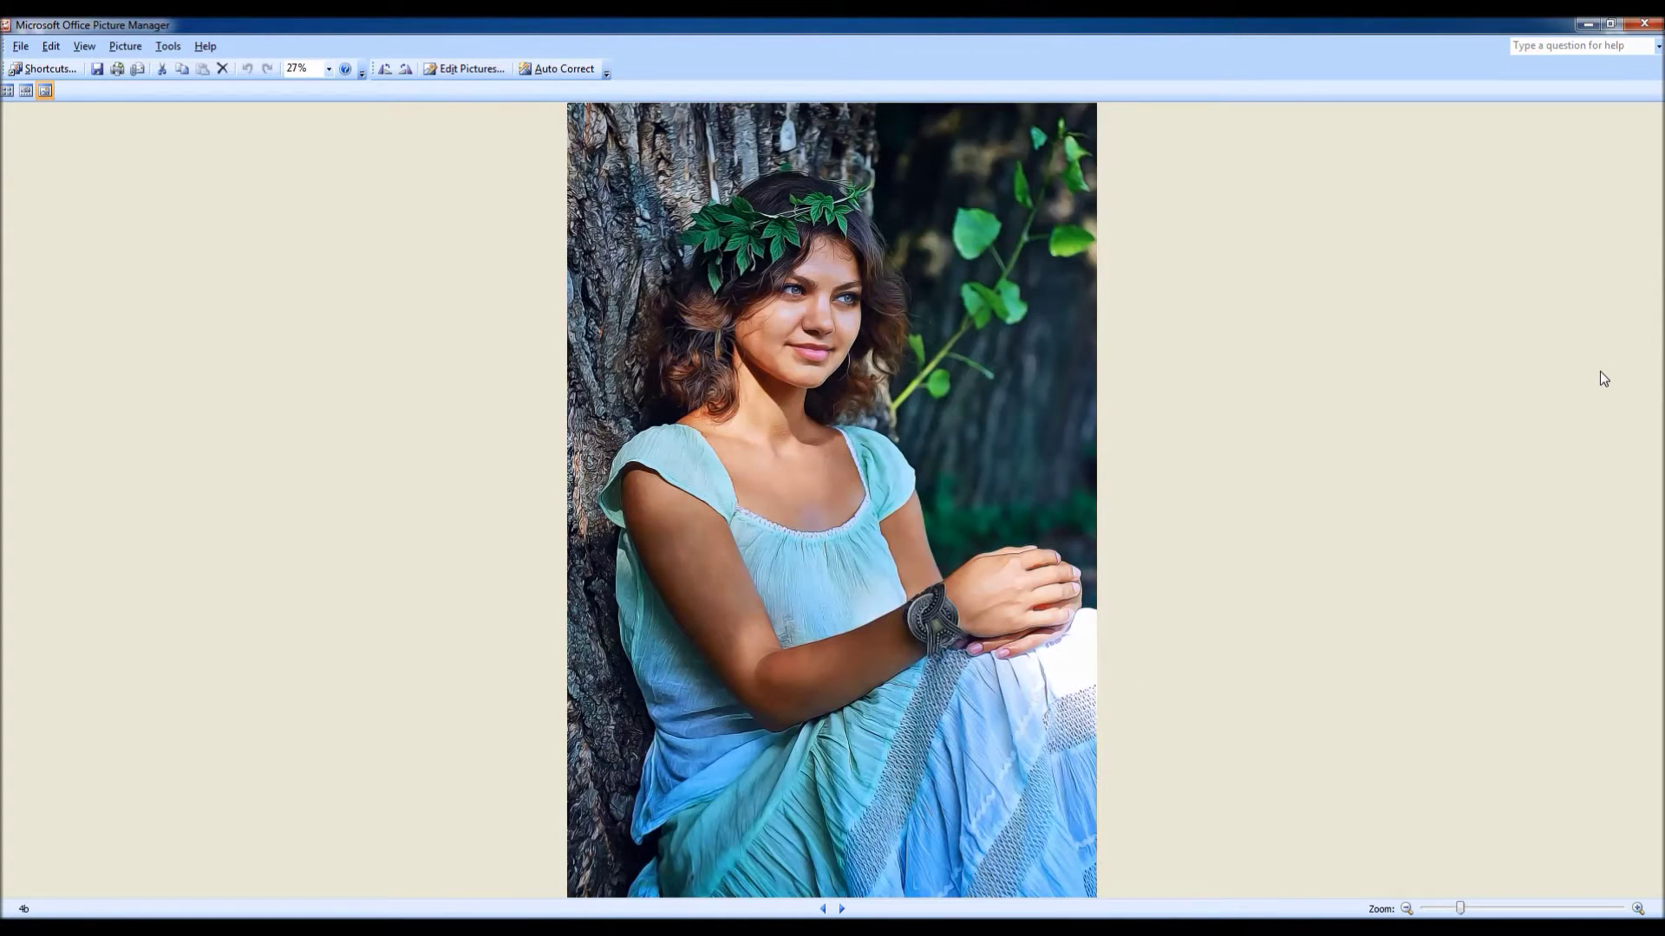
key(Right)
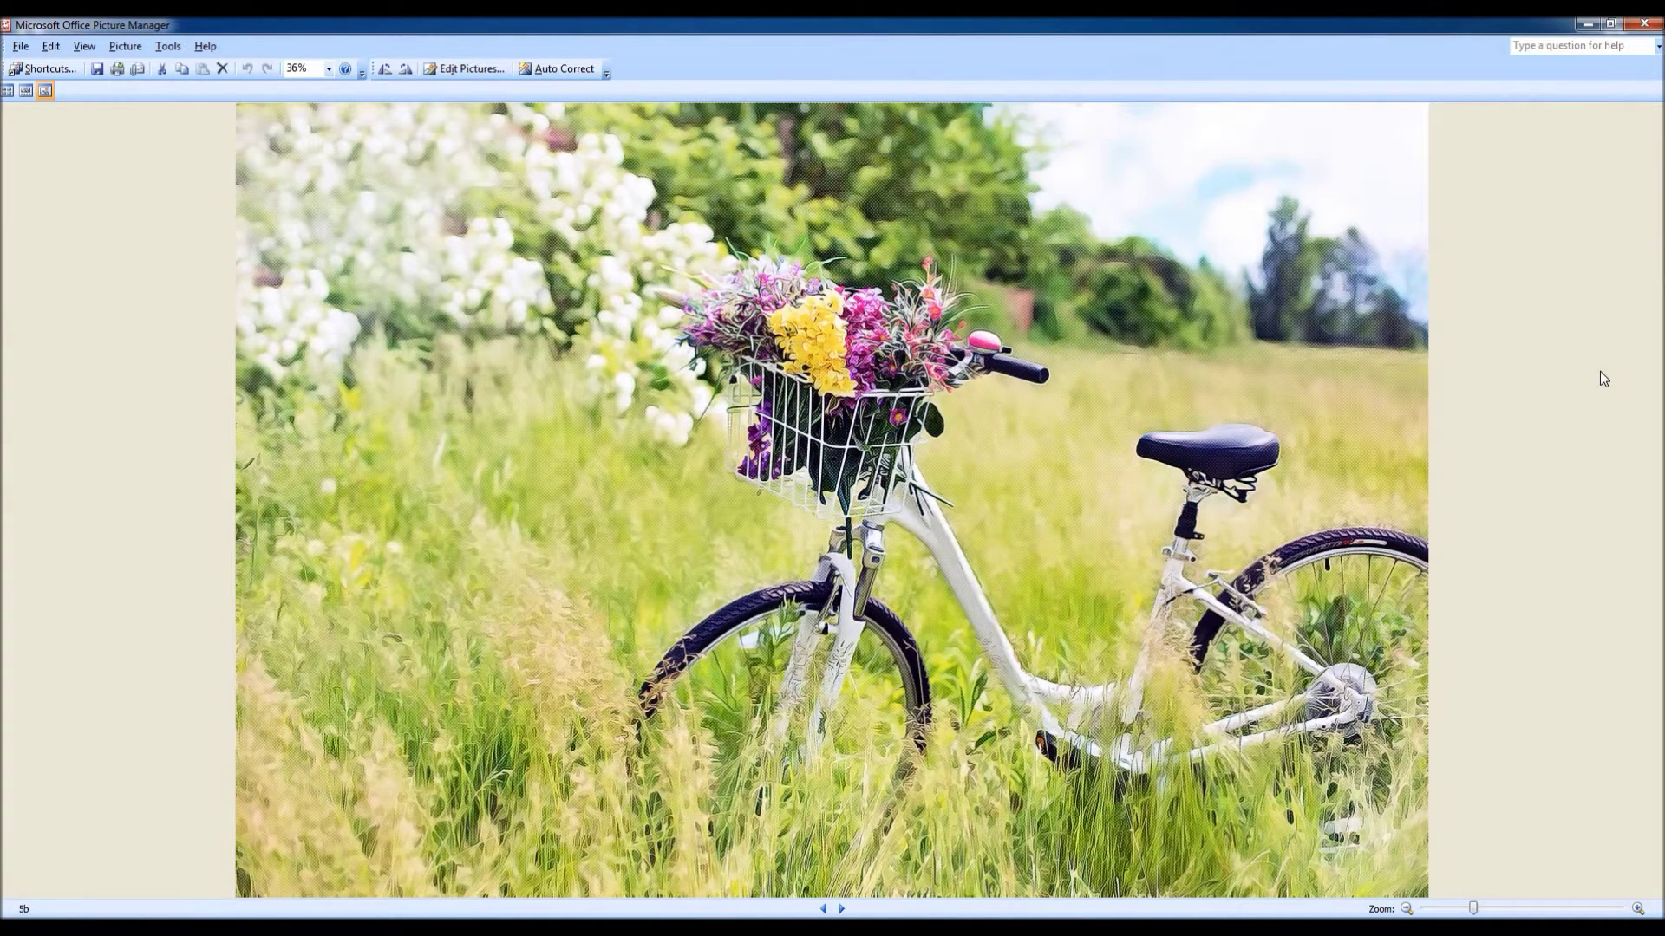
key(Right)
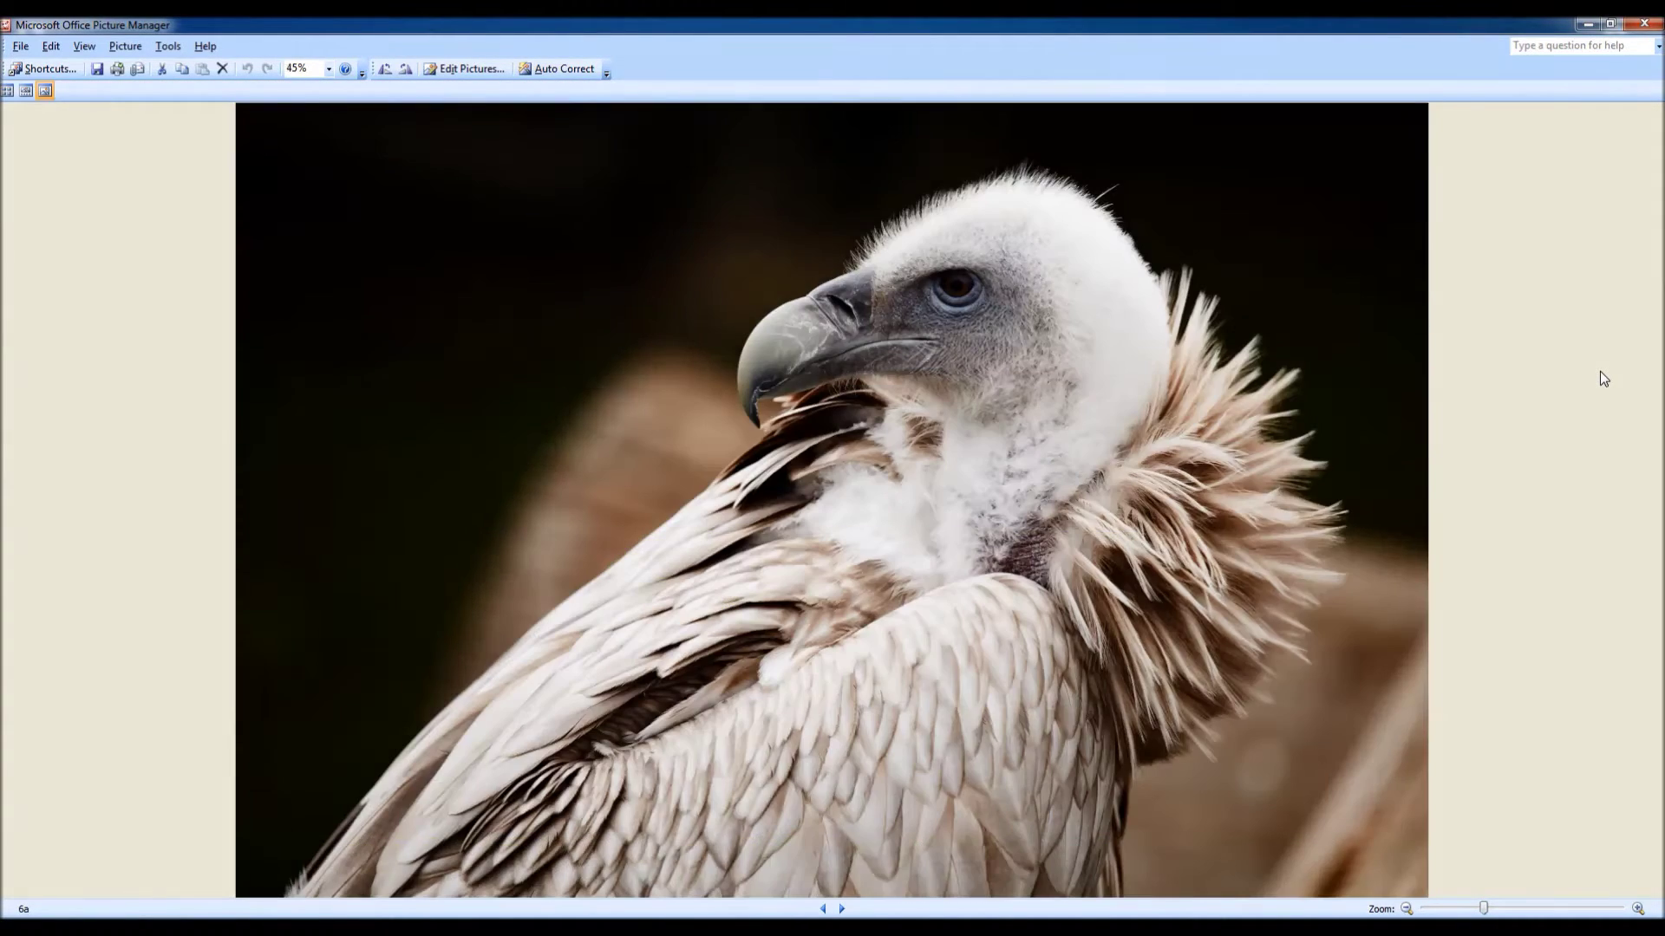
key(Right)
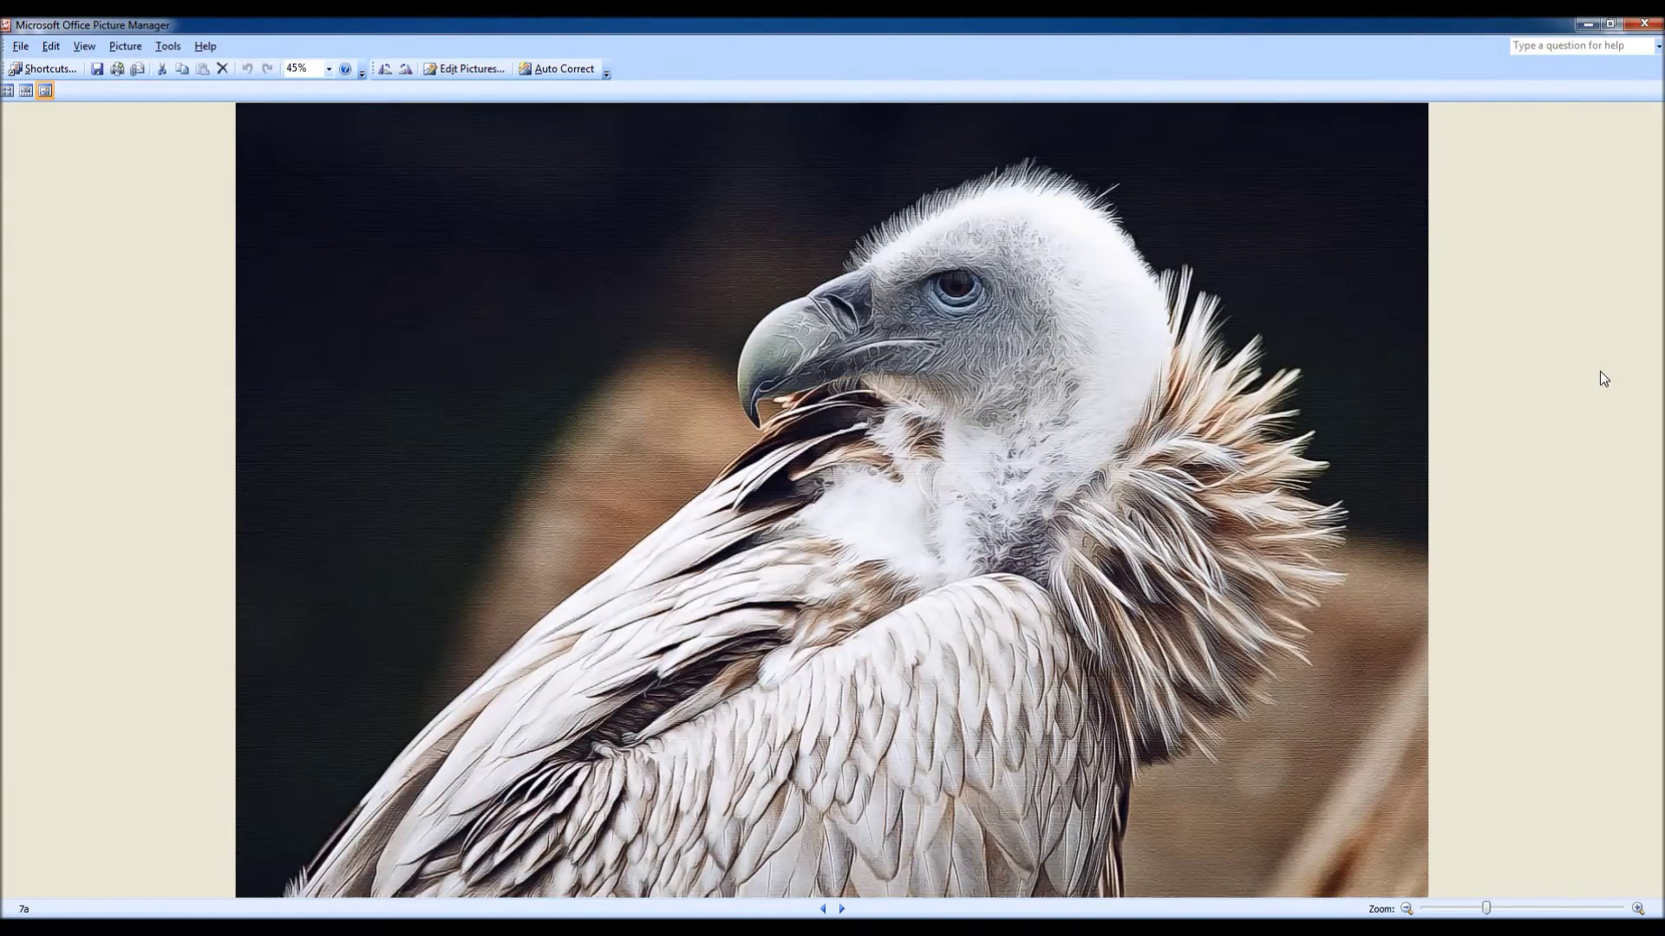
key(Right)
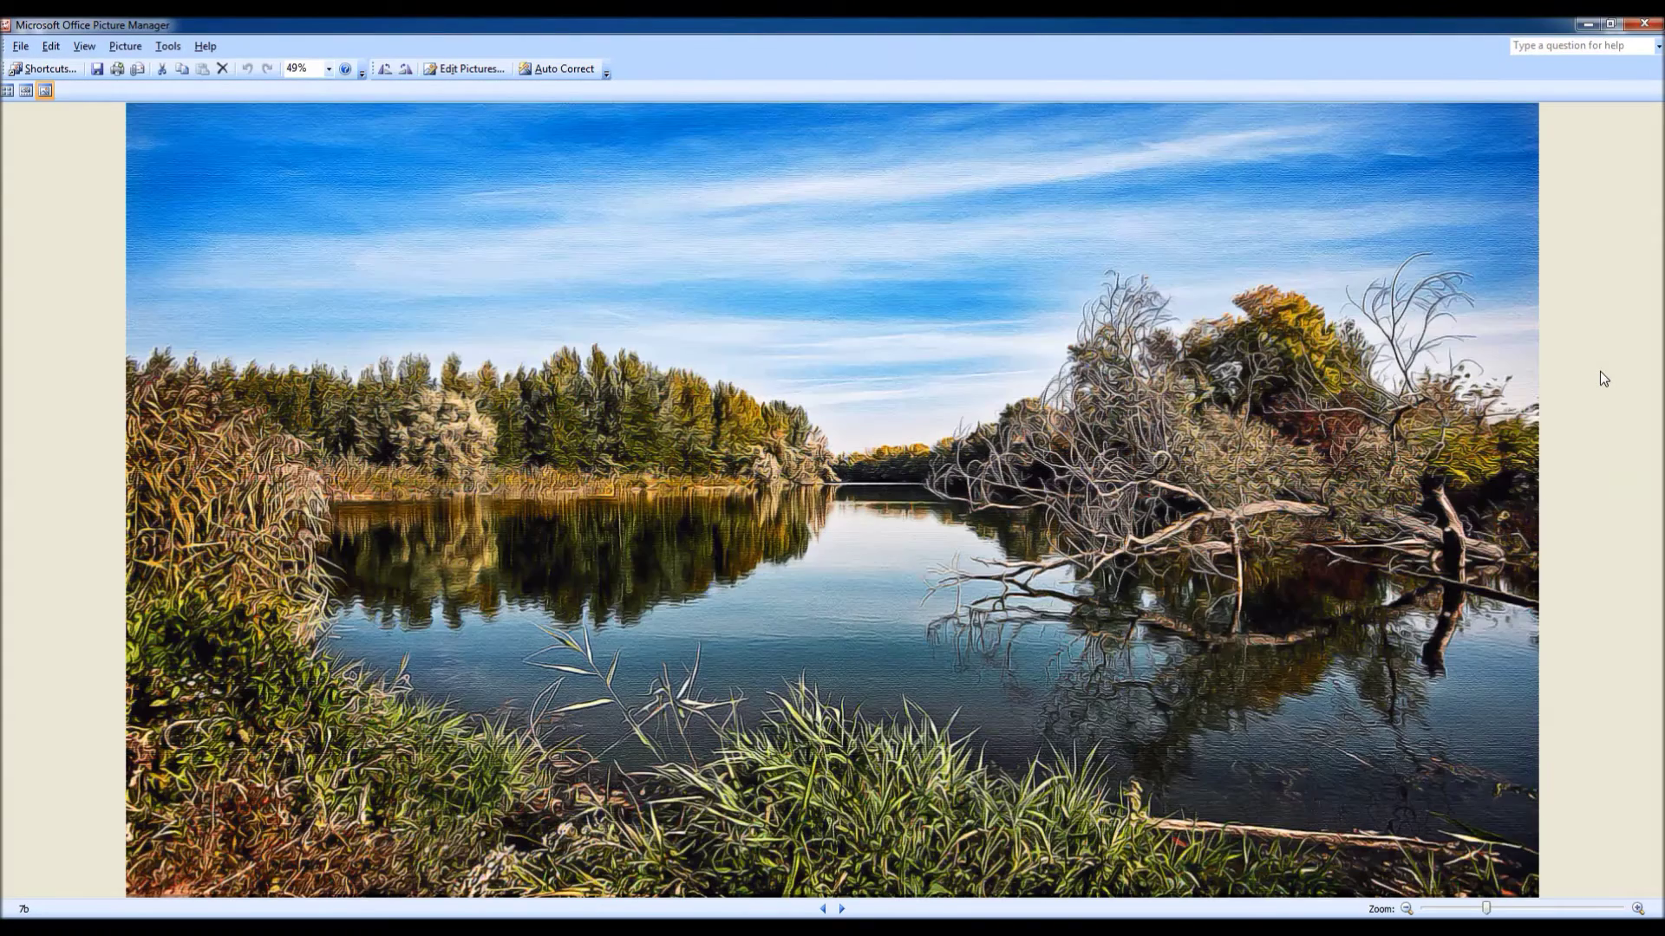
key(Right)
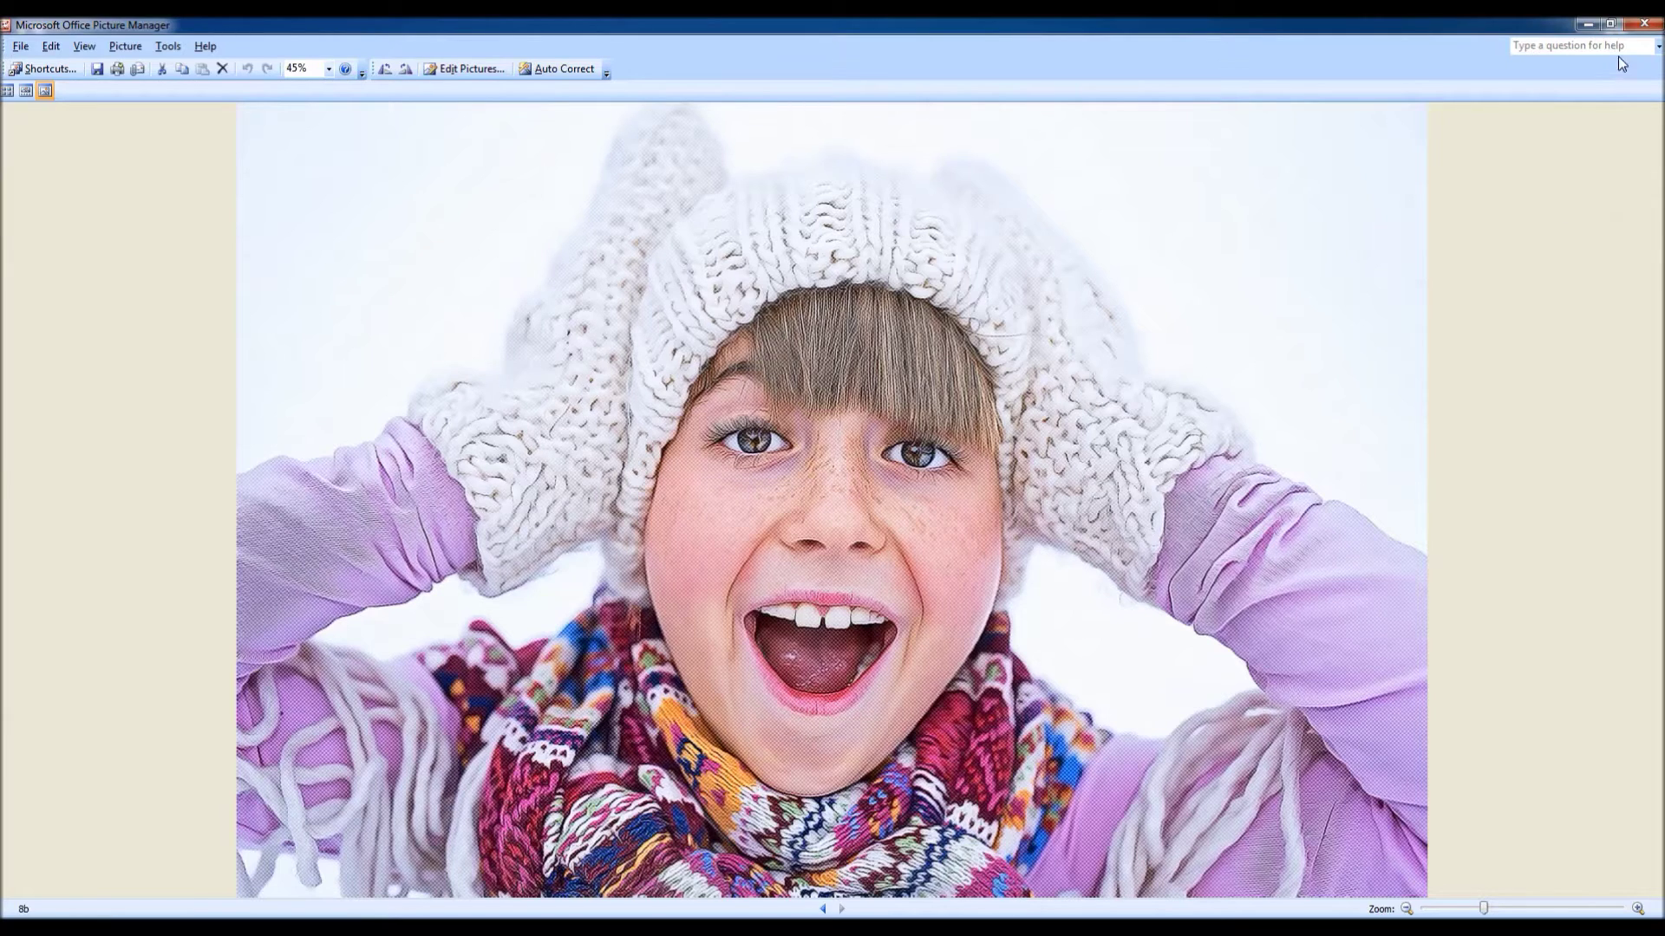
- View the tiger pictures 10a and 10b from the Examples folder, and close the viewer and the folder
click(1643, 24)
scroll(1063, 396, down, 2)
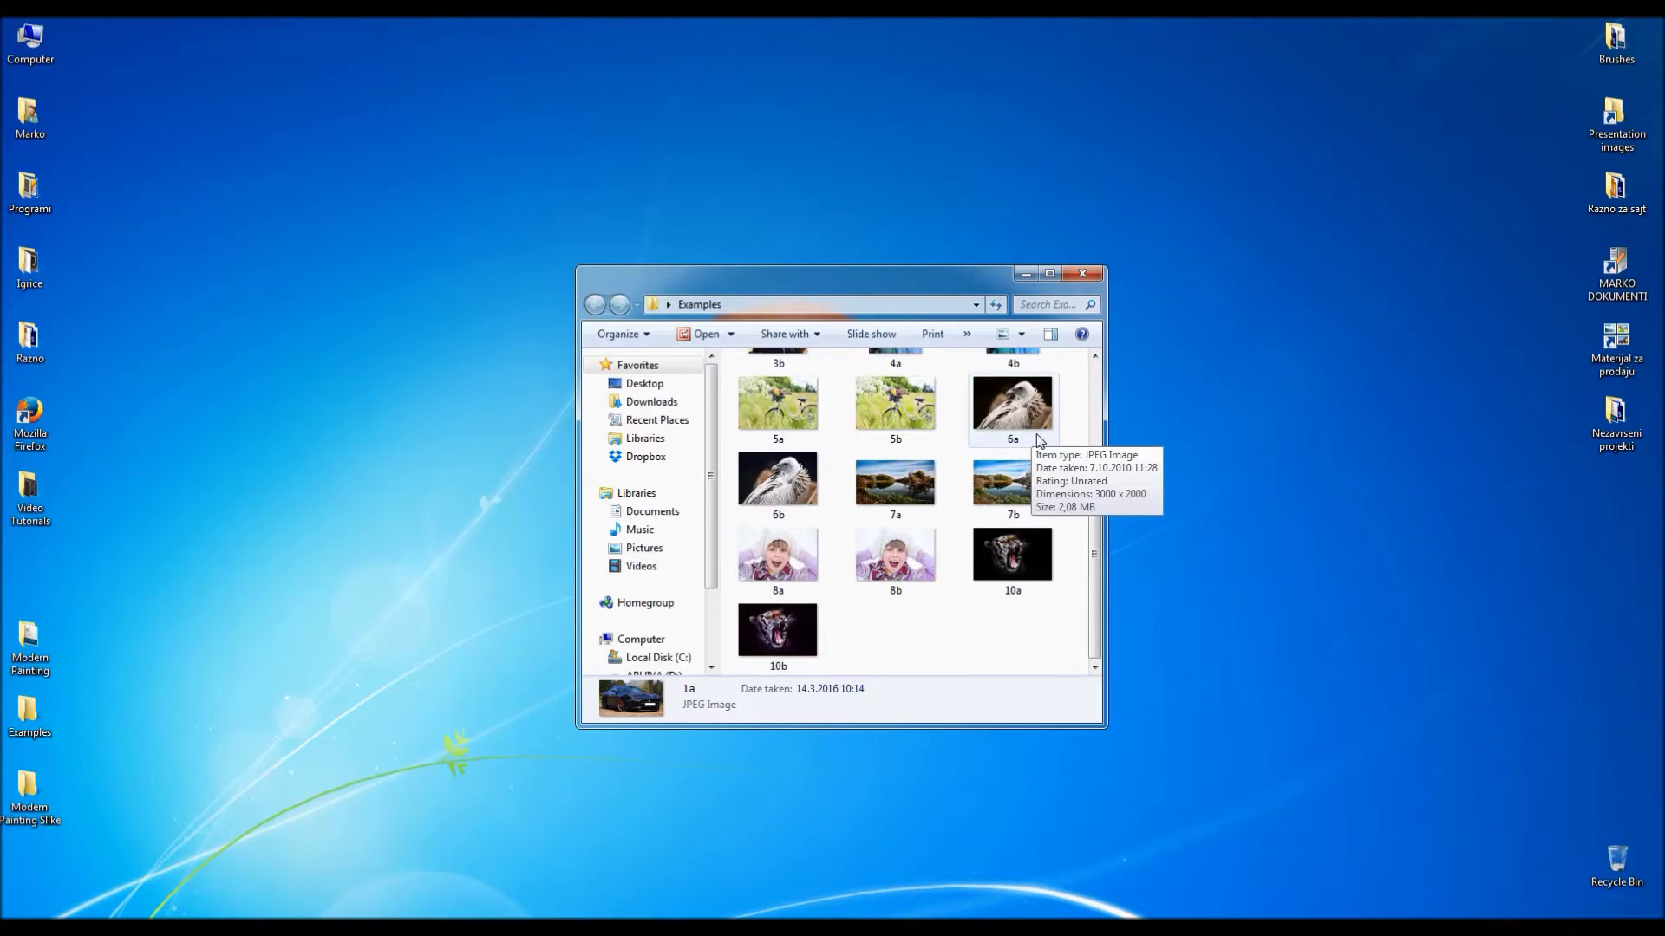
click(1015, 544)
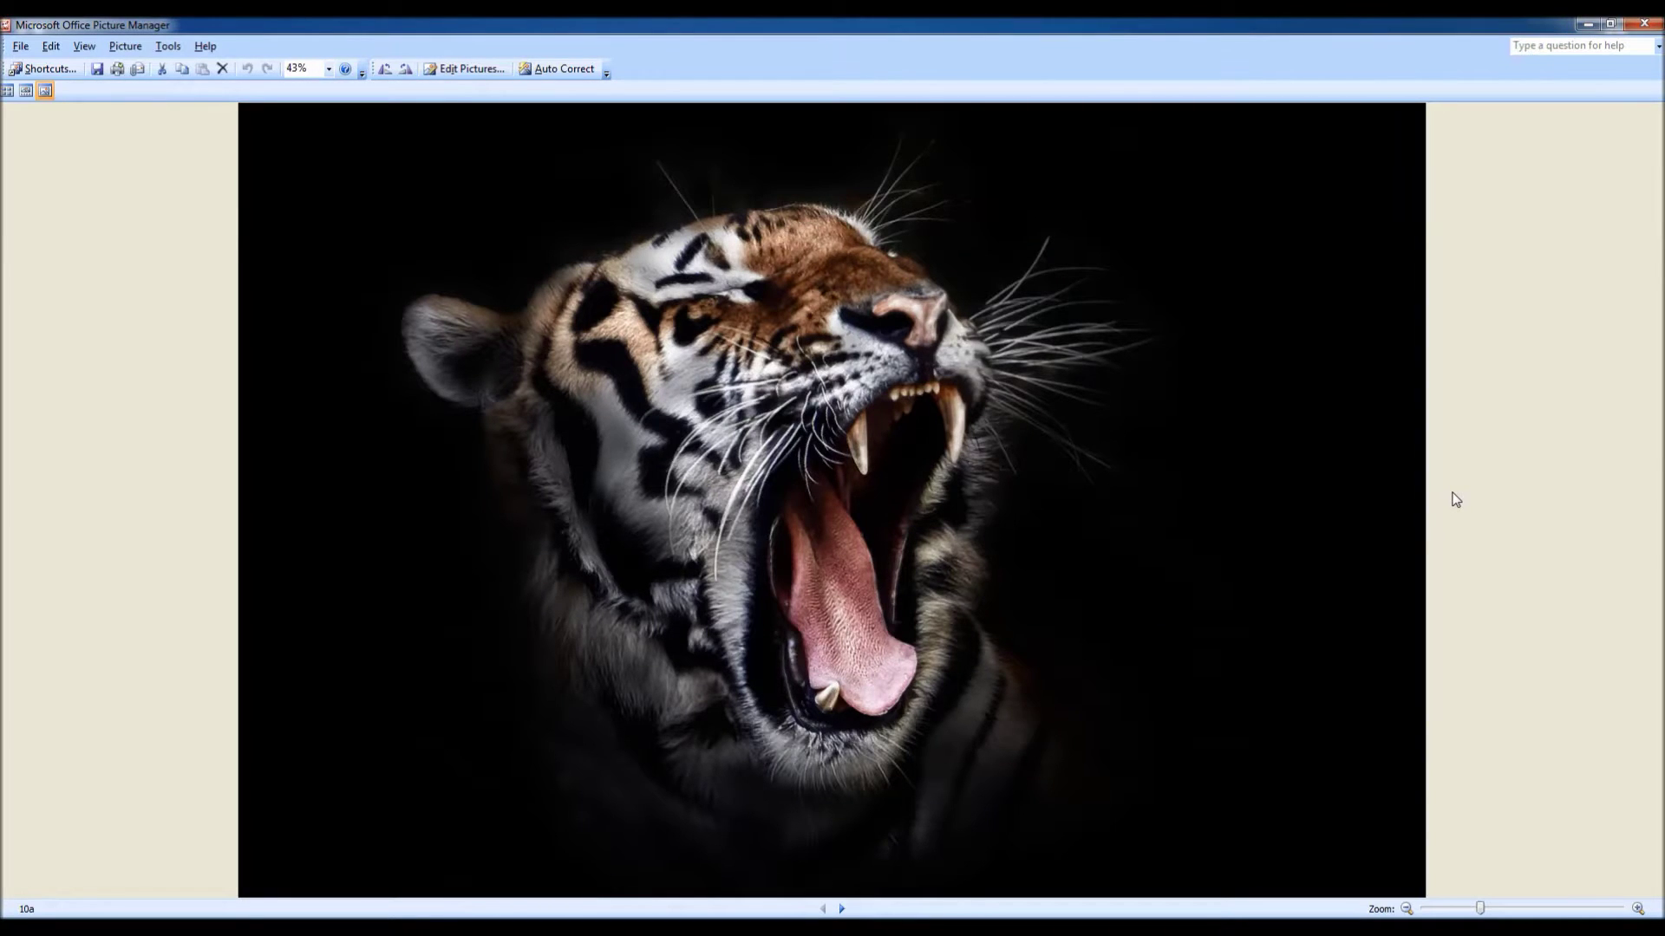
key(Right)
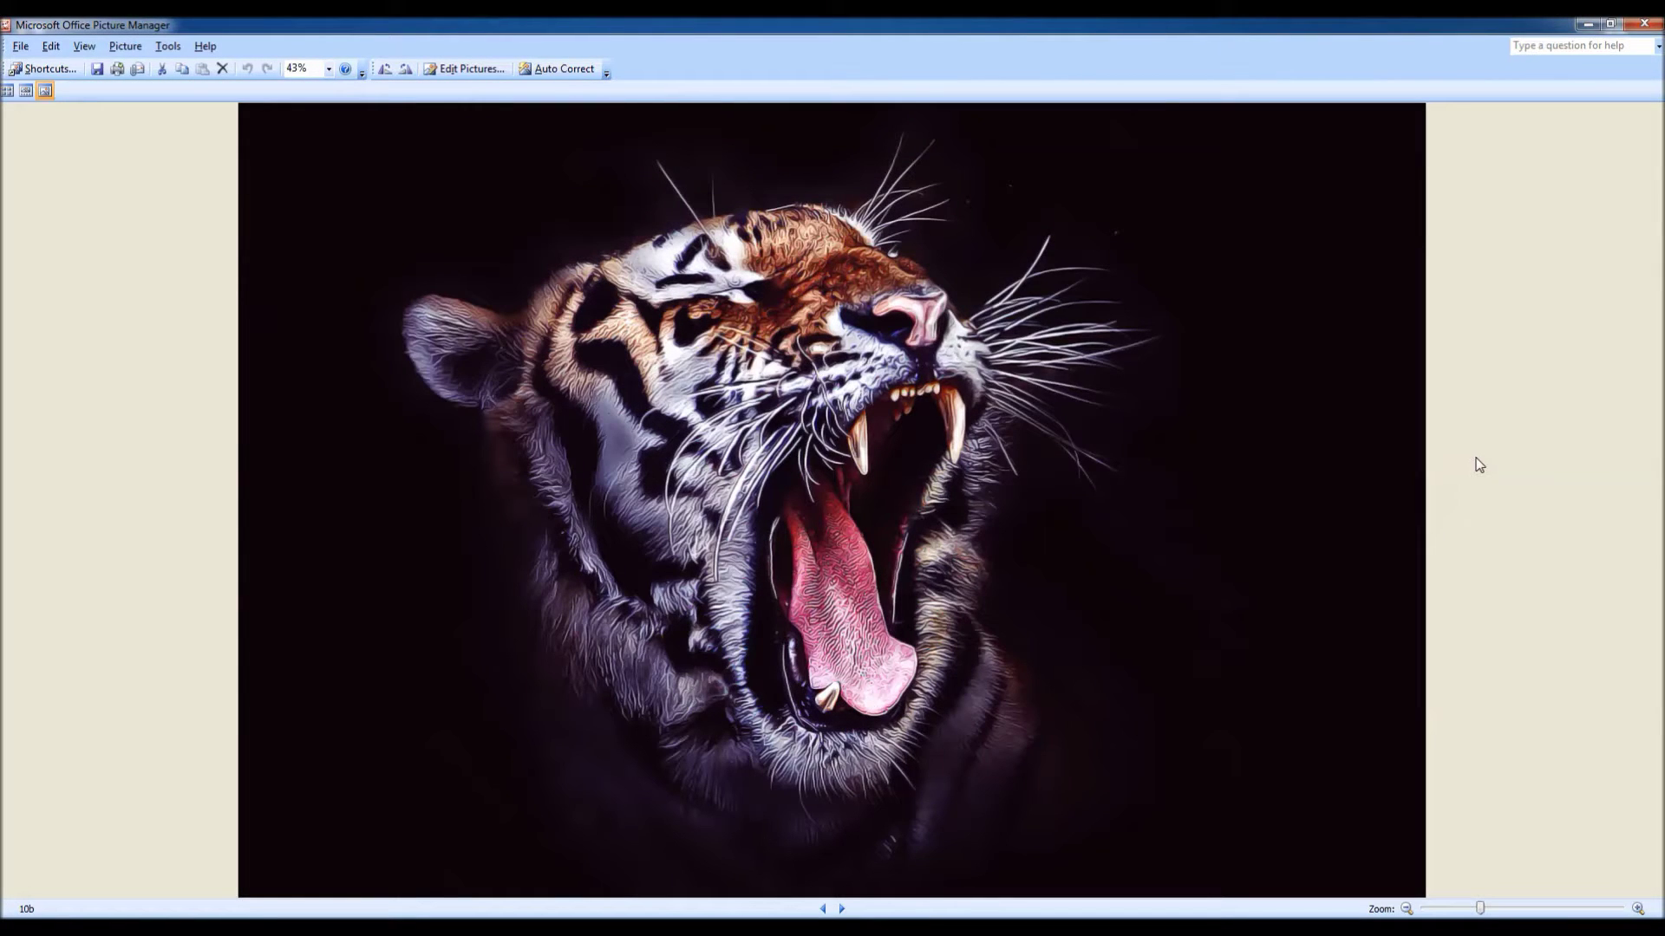
click(1644, 24)
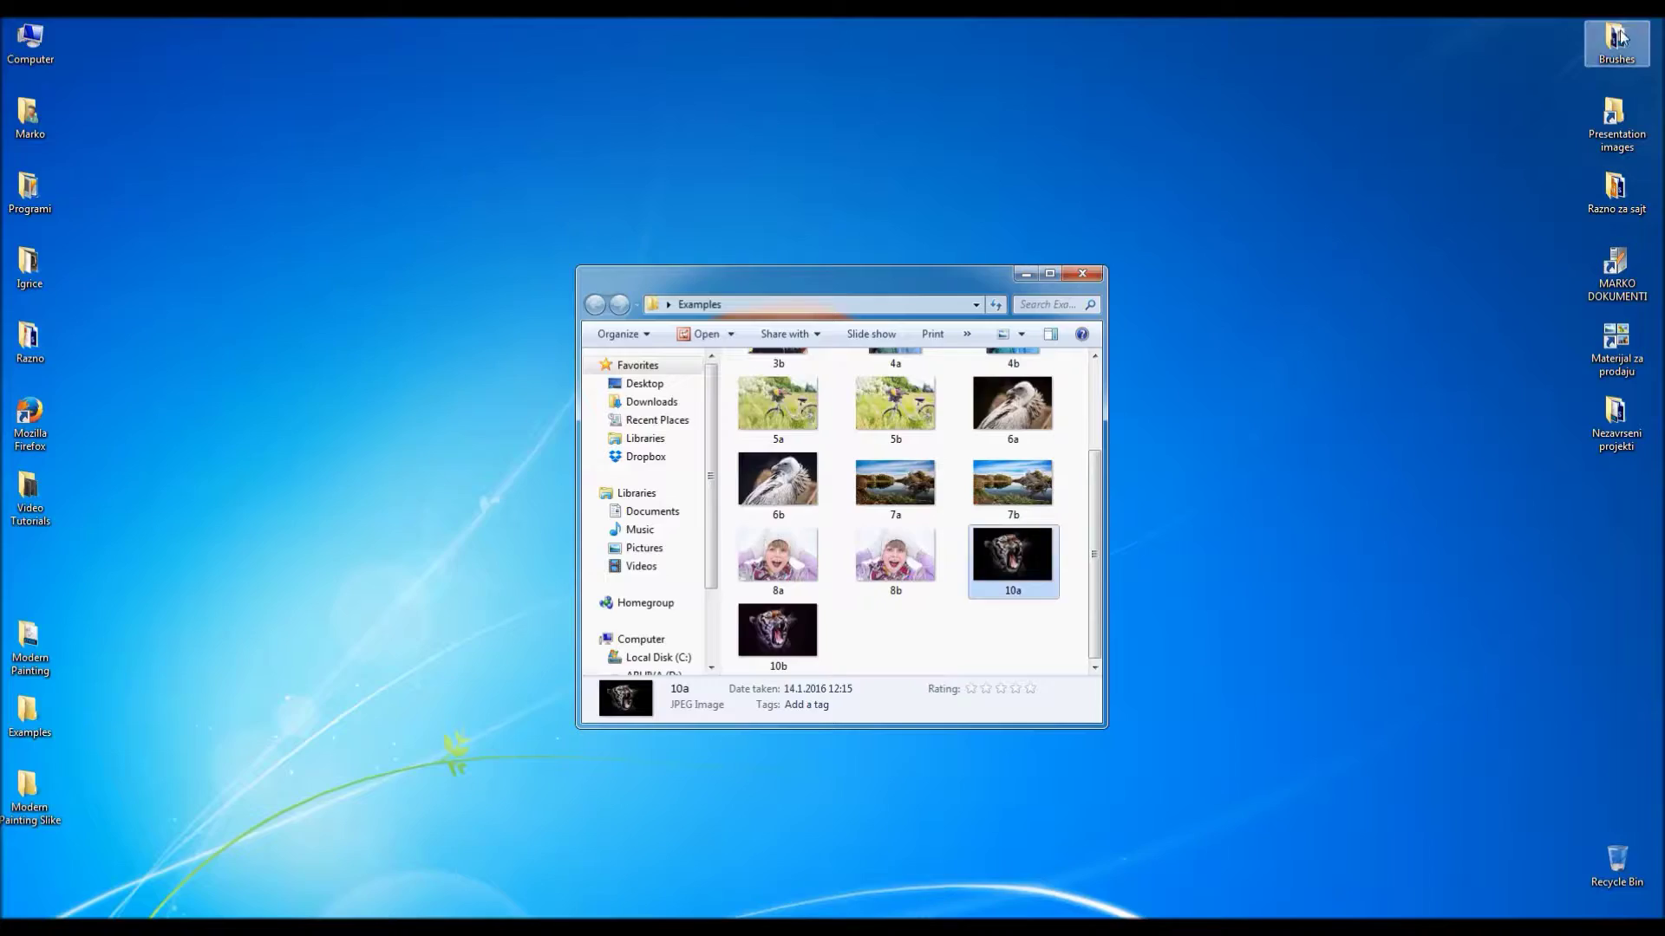
click(1091, 272)
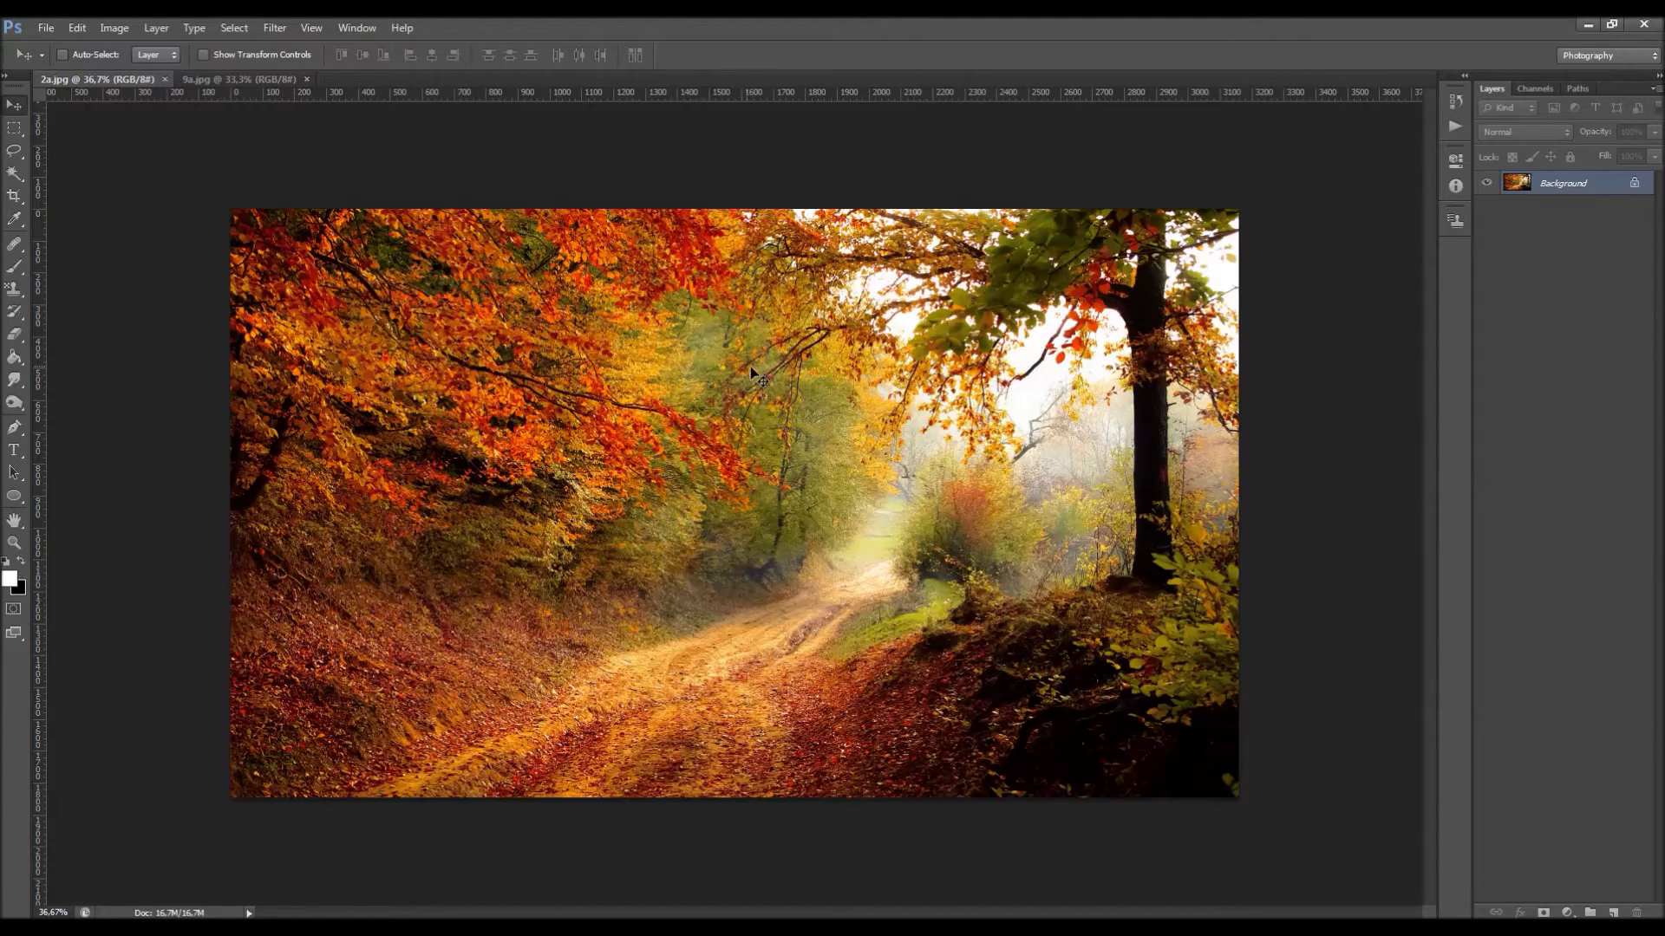
- Convert the locked Background of 2a.jpg into a regular layer and turn that layer back into the Background
scroll(739, 411, up, 1)
key(alt)
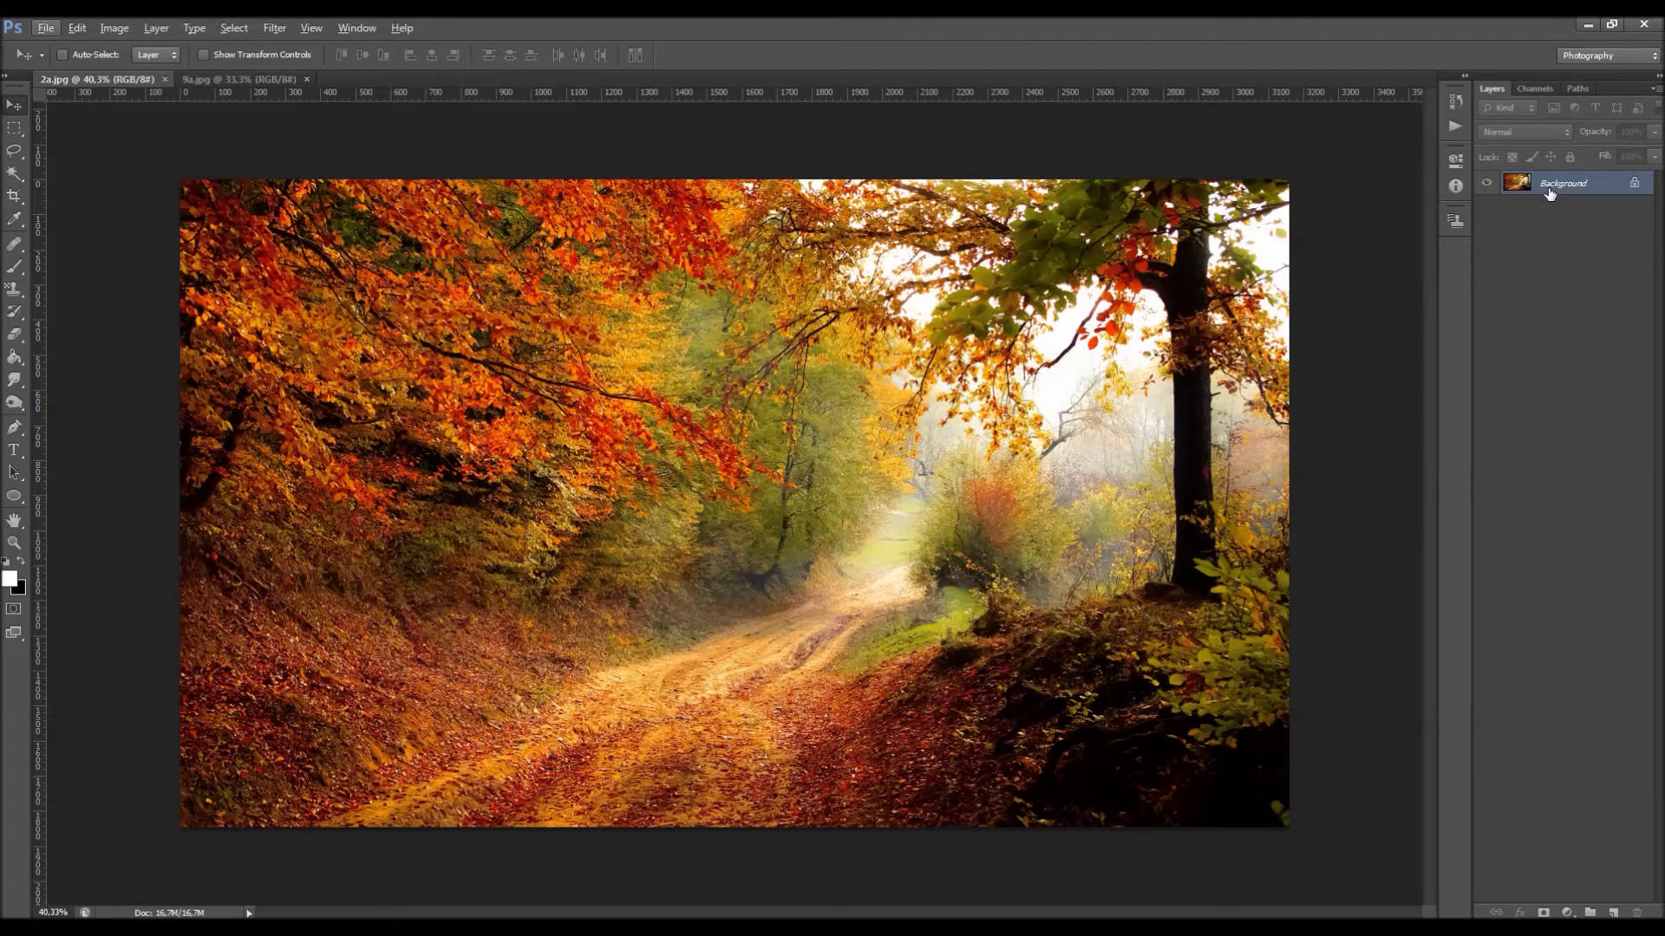
double_click(1606, 187)
key(Return)
click(156, 27)
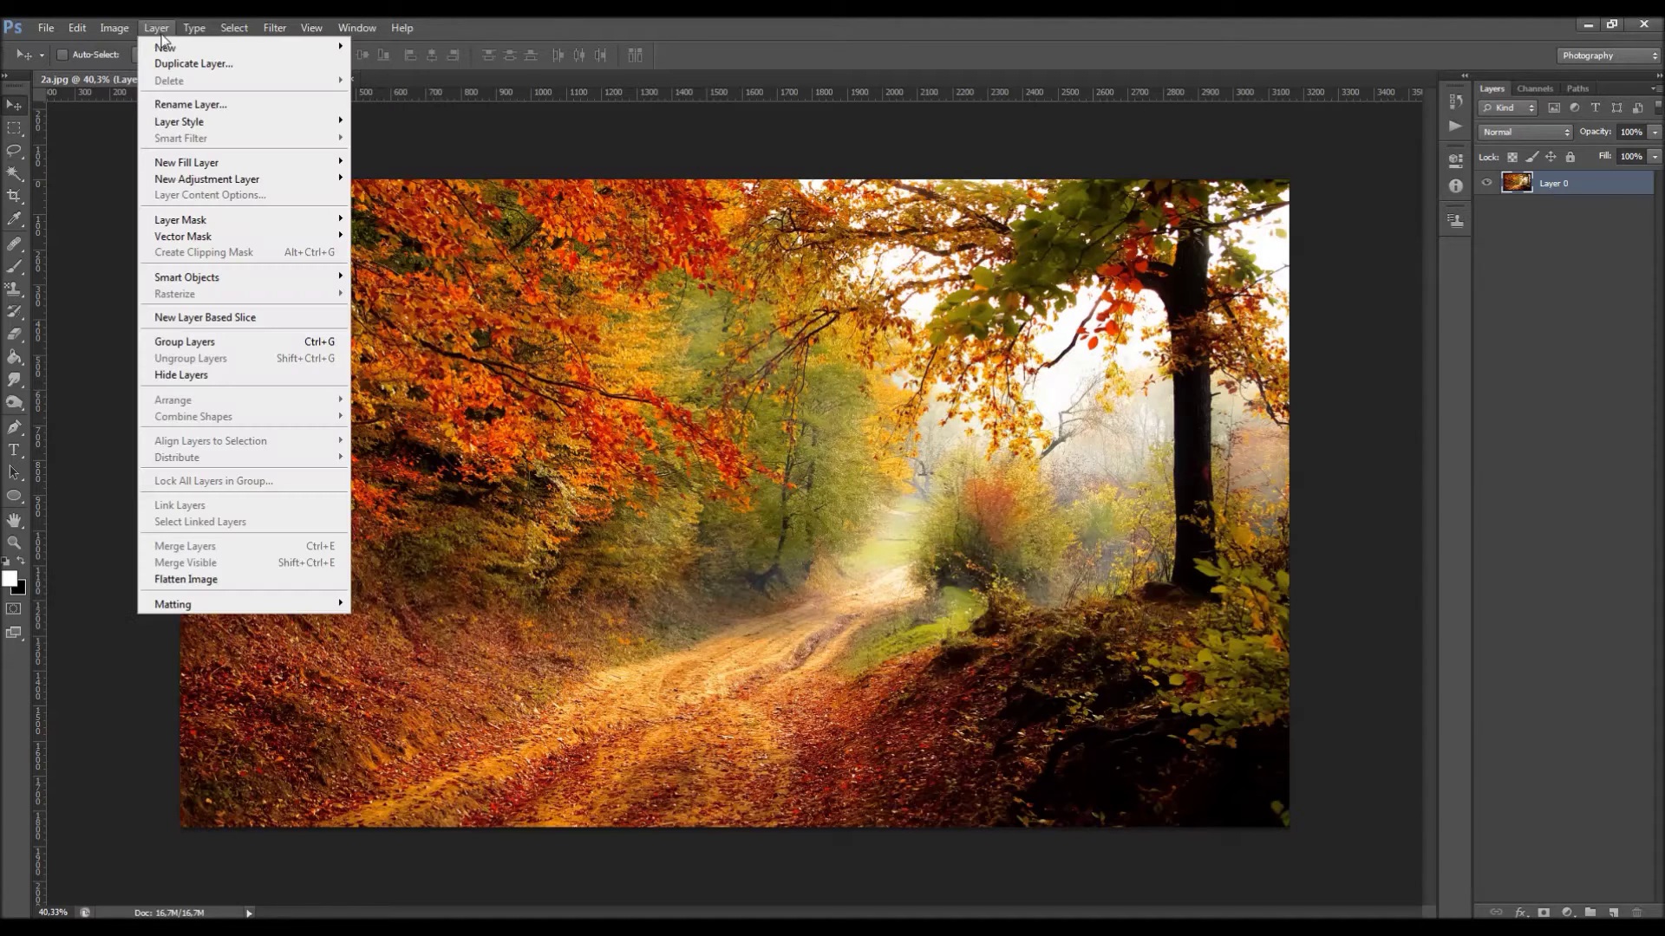
mouse_move(173, 47)
click(455, 66)
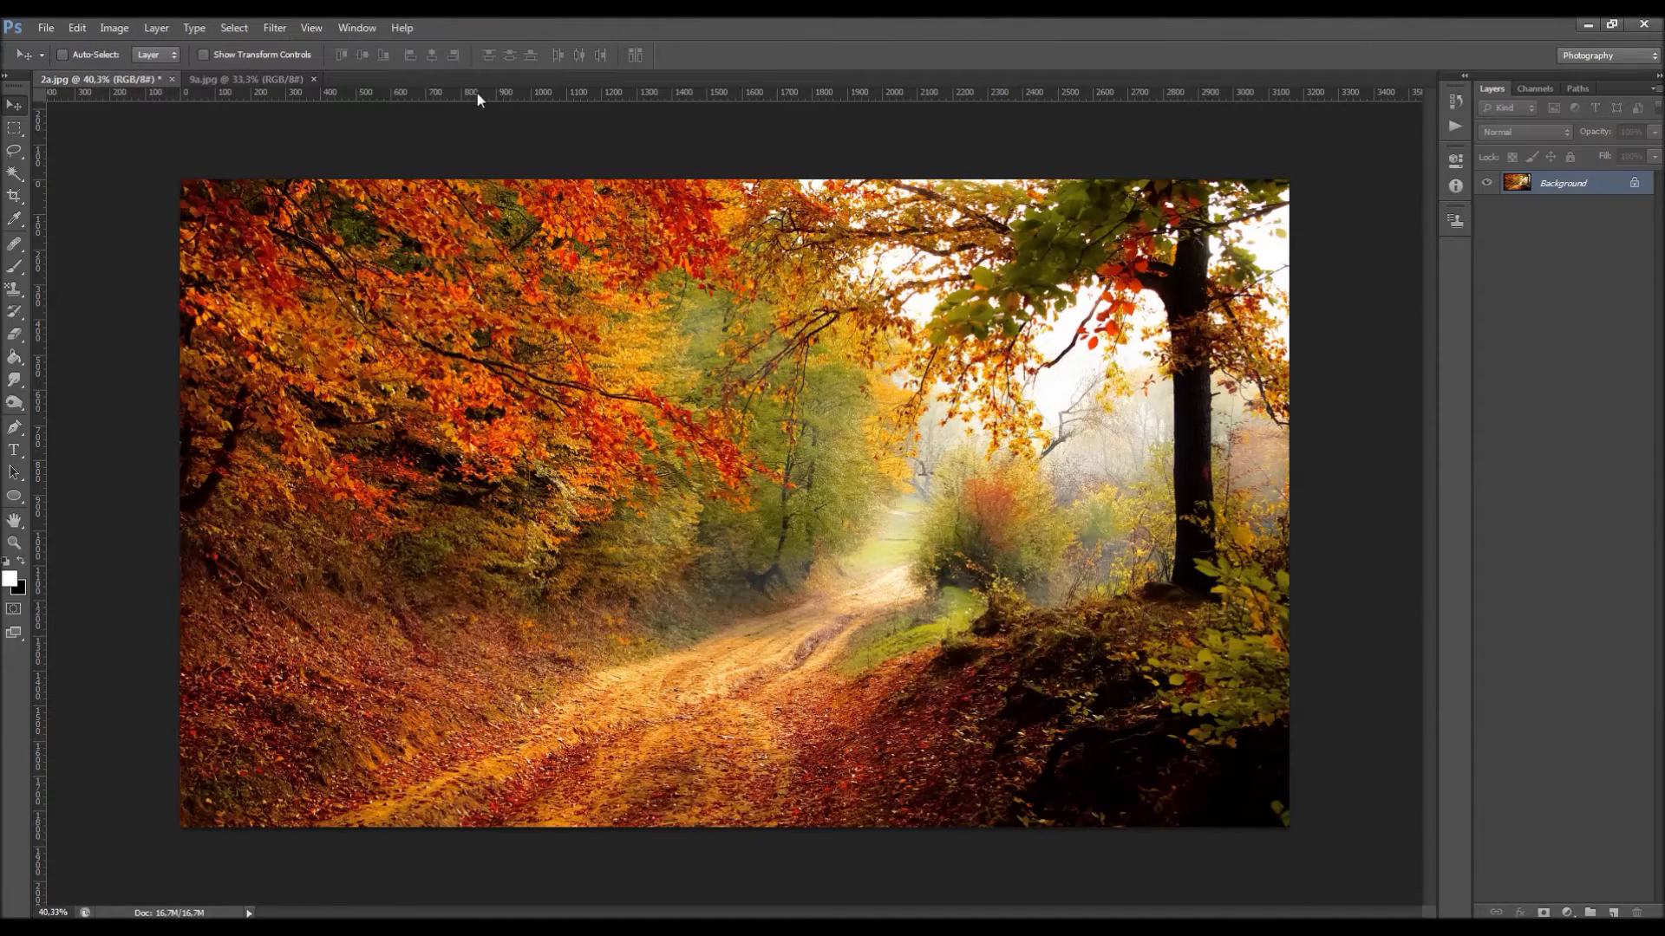
- Check the Layers Panel Options for default masks and the "copy" suffix on copied layers, and close them without changes
click(1654, 90)
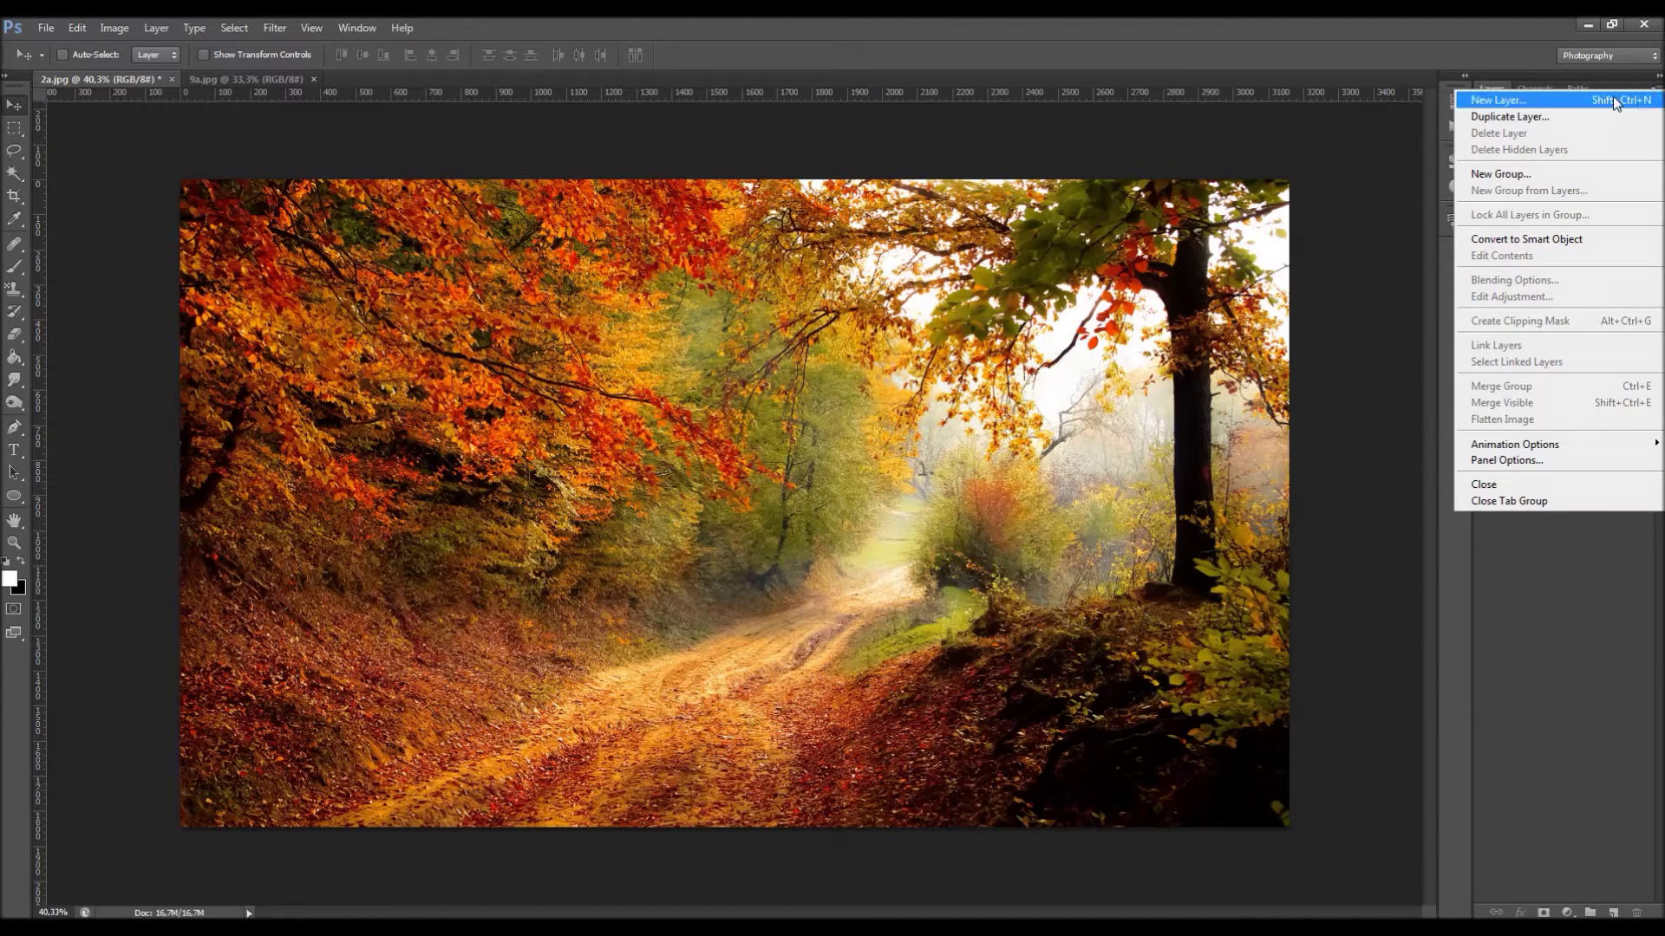
click(1544, 461)
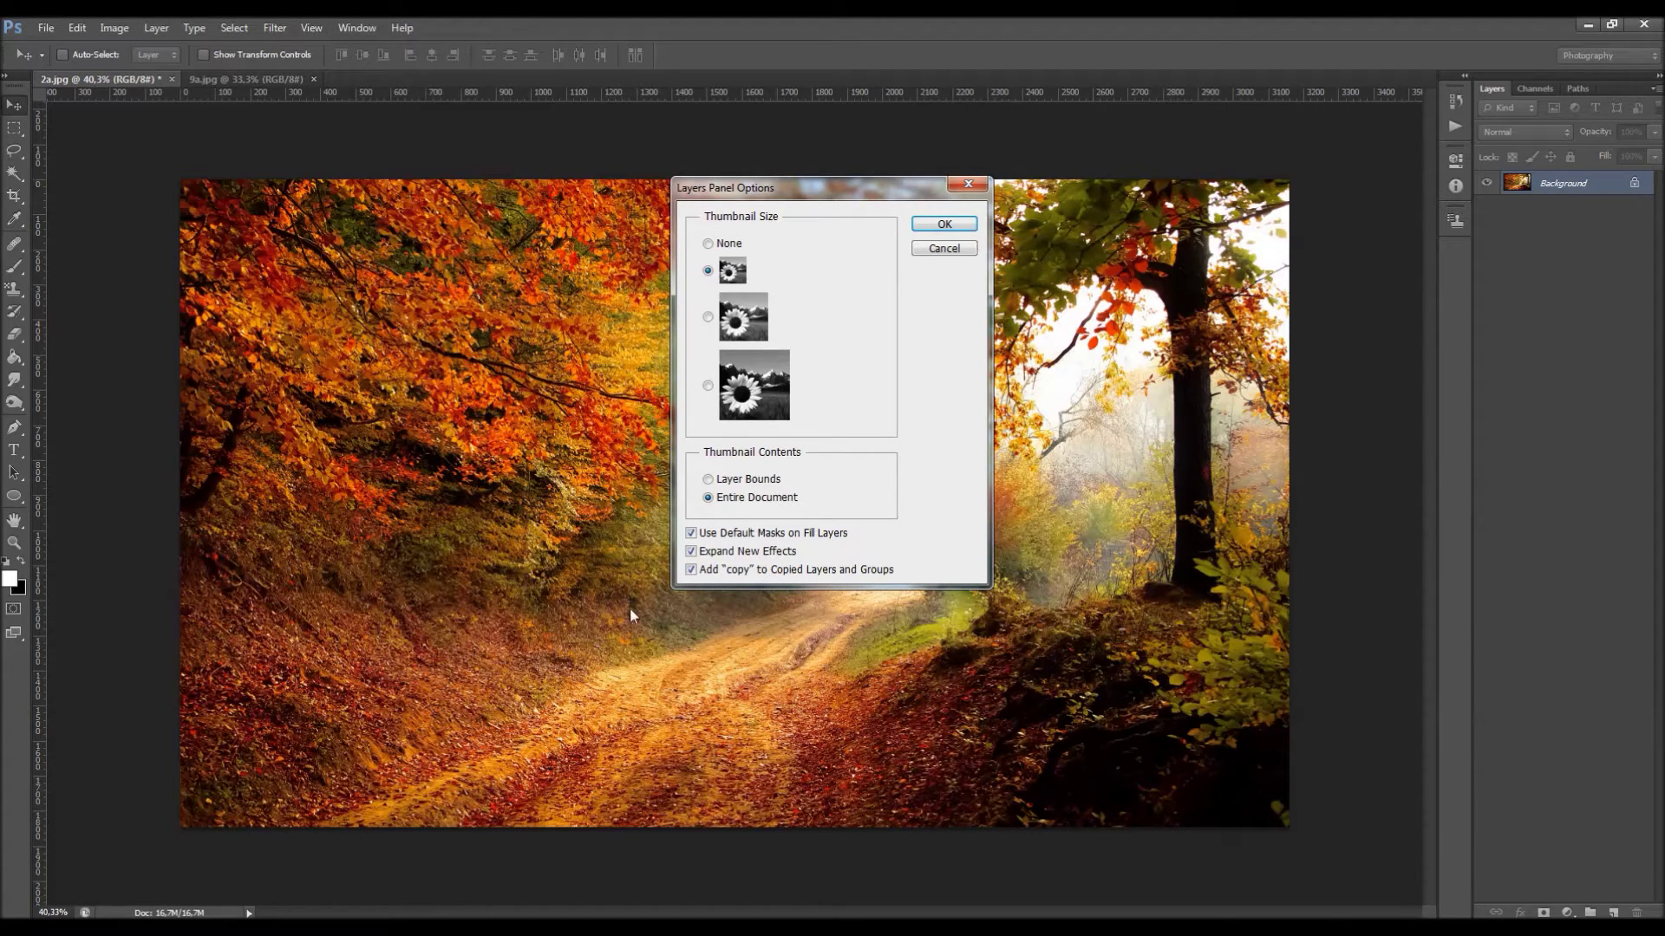
click(967, 186)
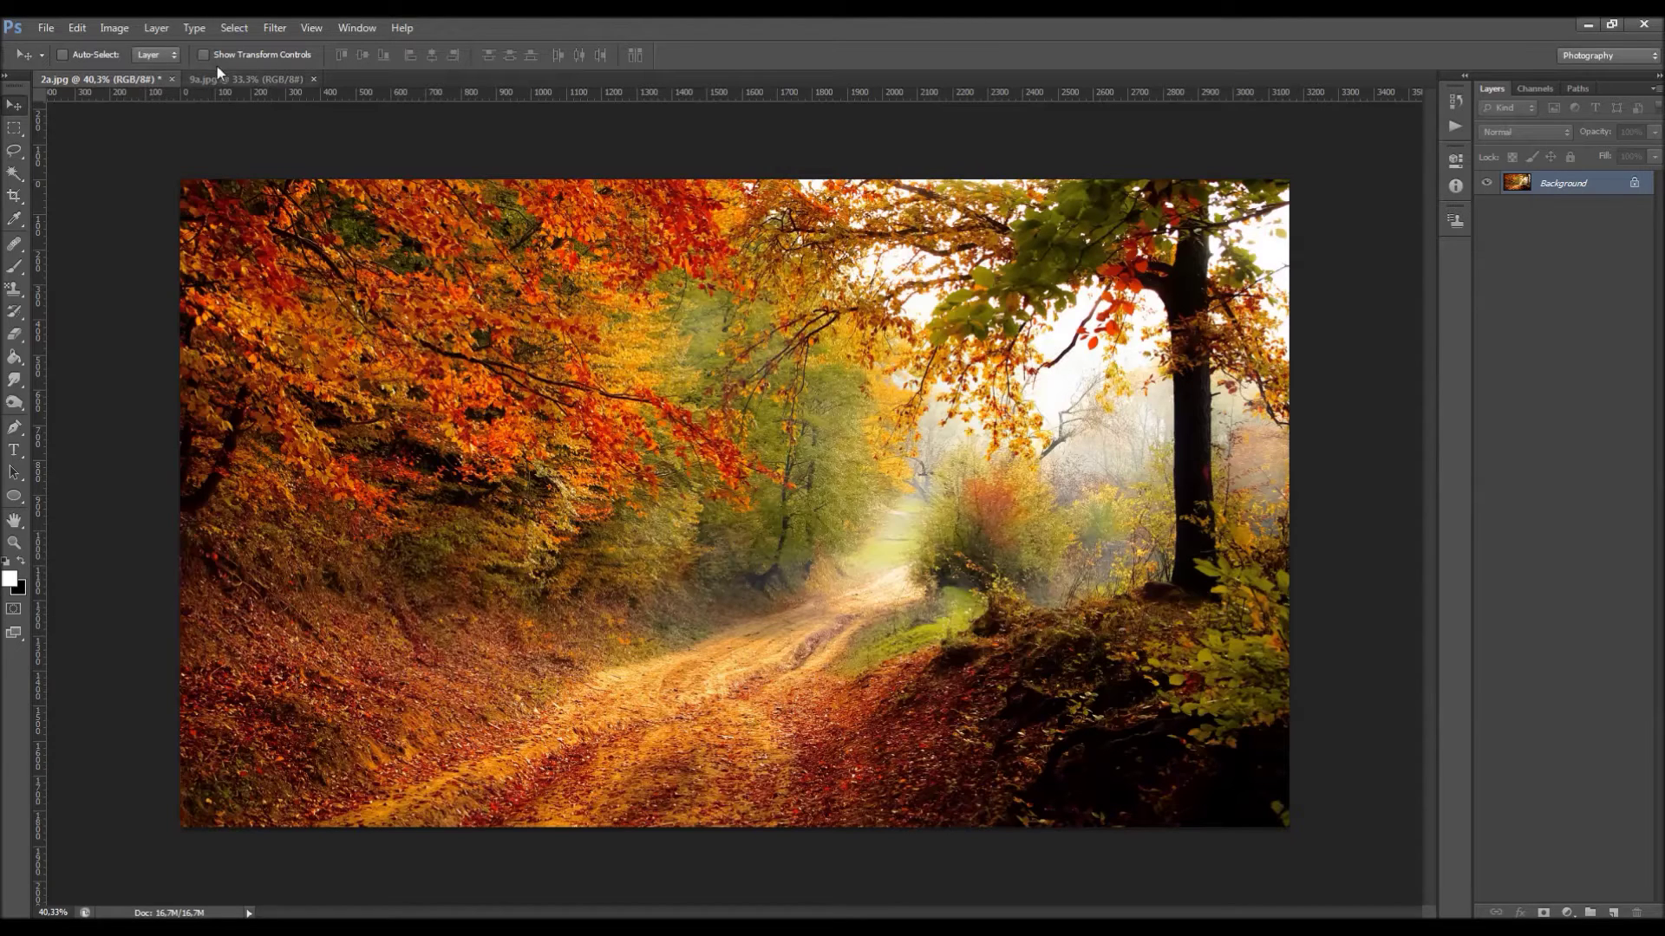
- Check the color mode, bit depth, image size and resolution of 2a.jpg, and close the Image Size dialog without changes
click(113, 29)
mouse_move(126, 50)
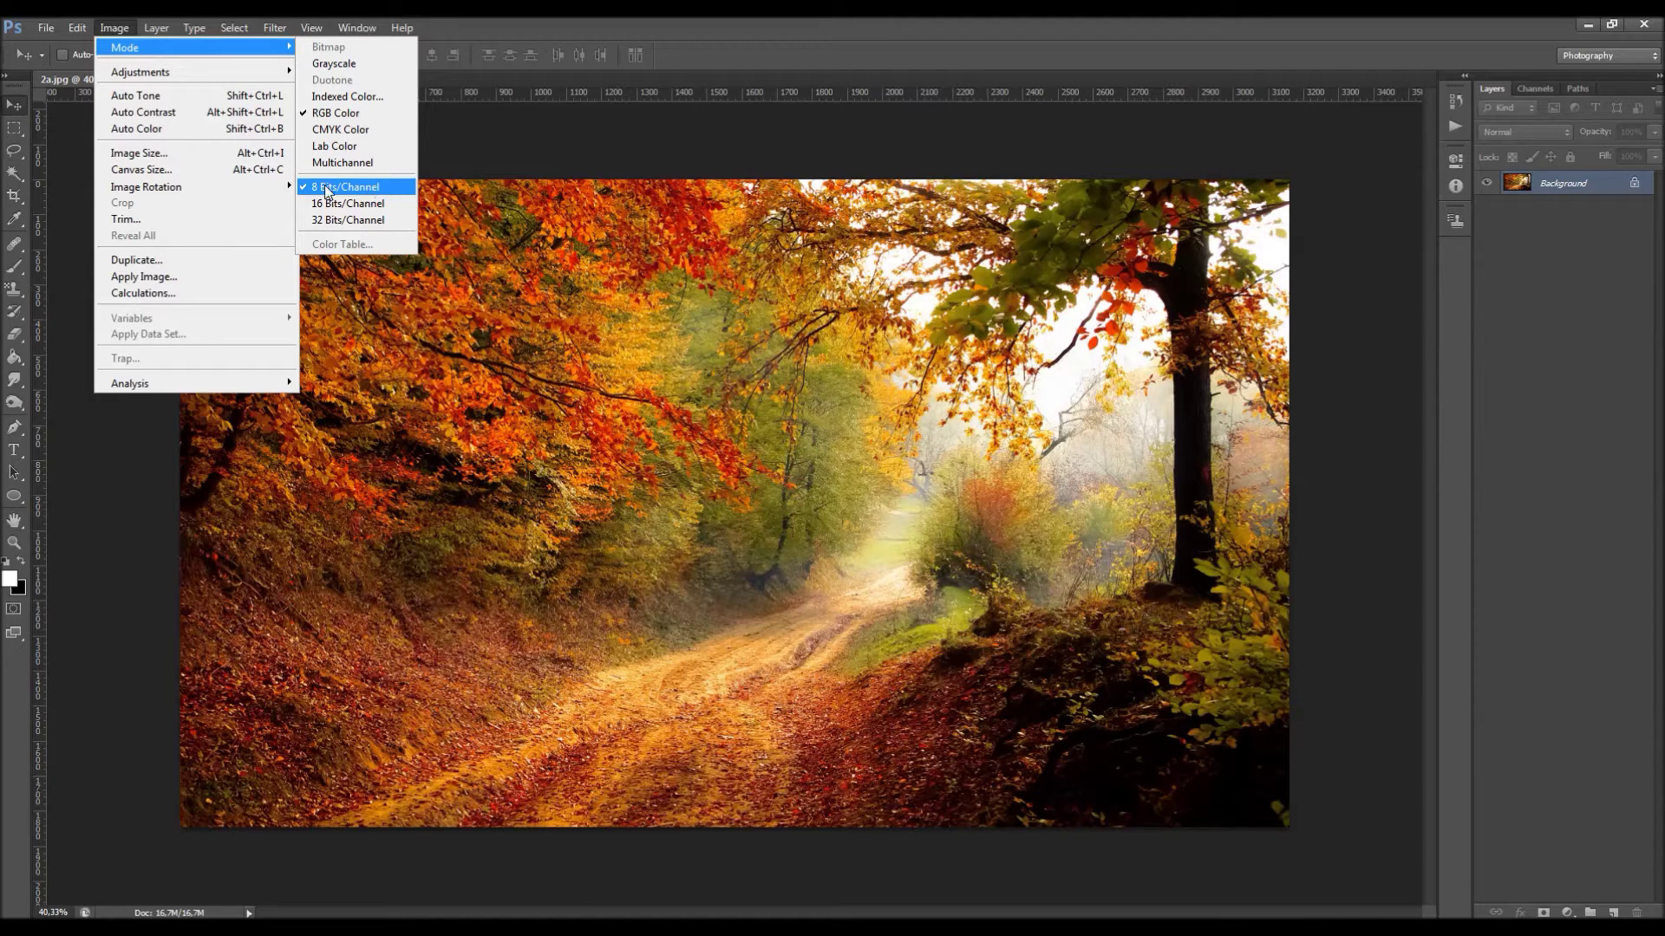
click(236, 156)
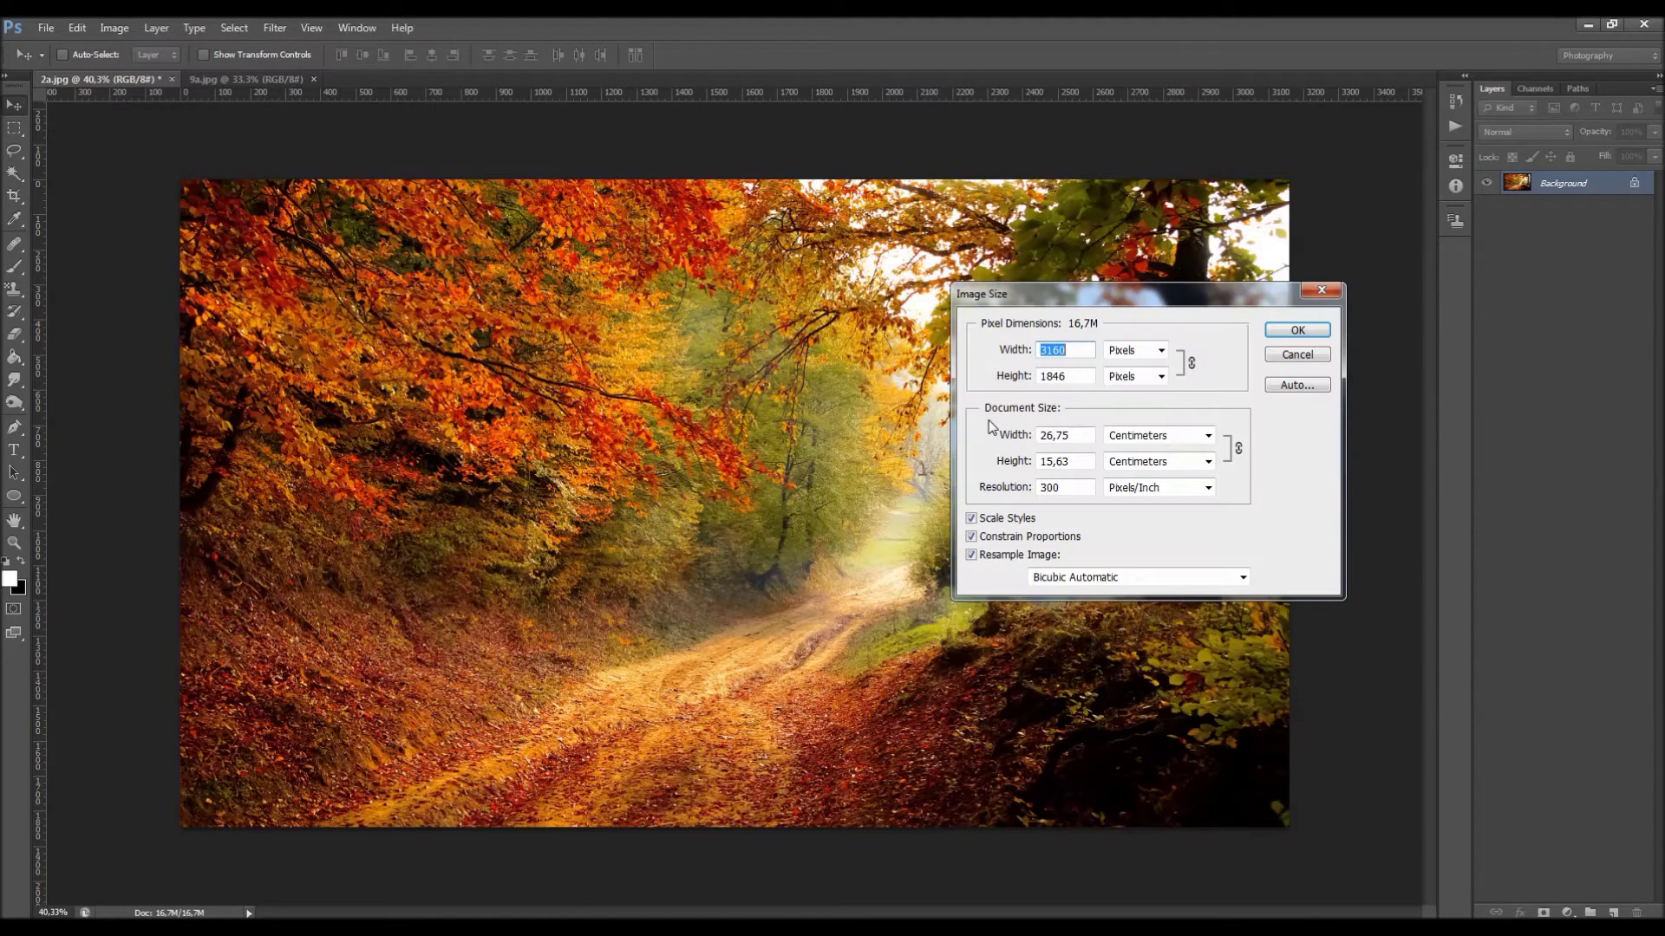
double_click(1082, 486)
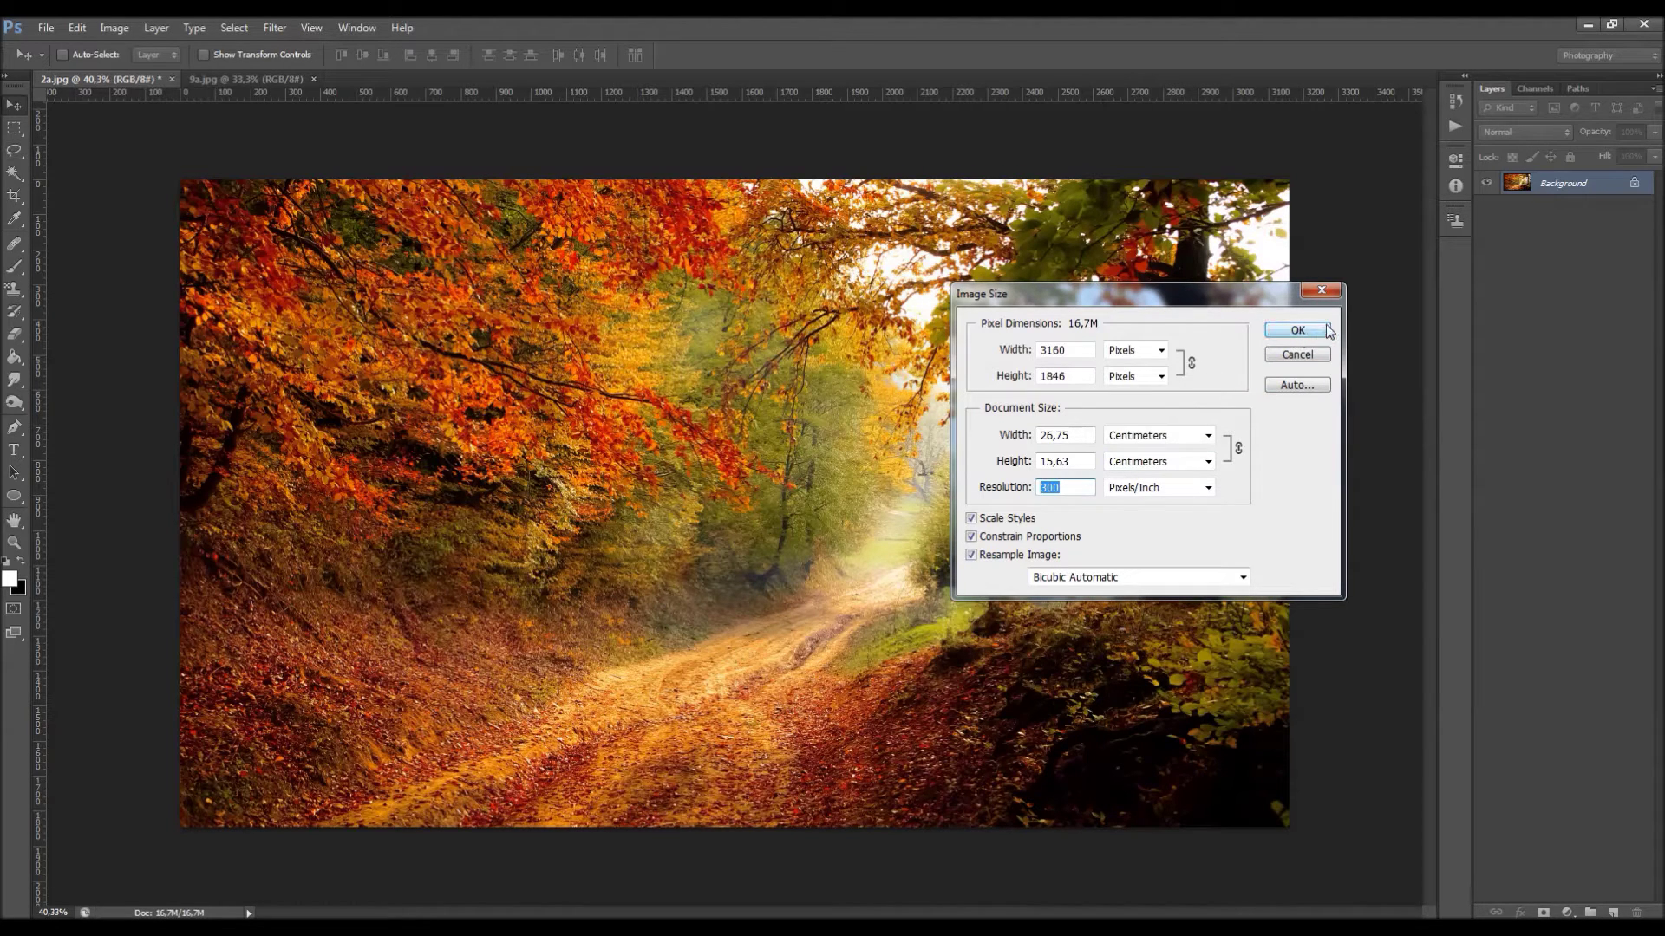
click(1319, 295)
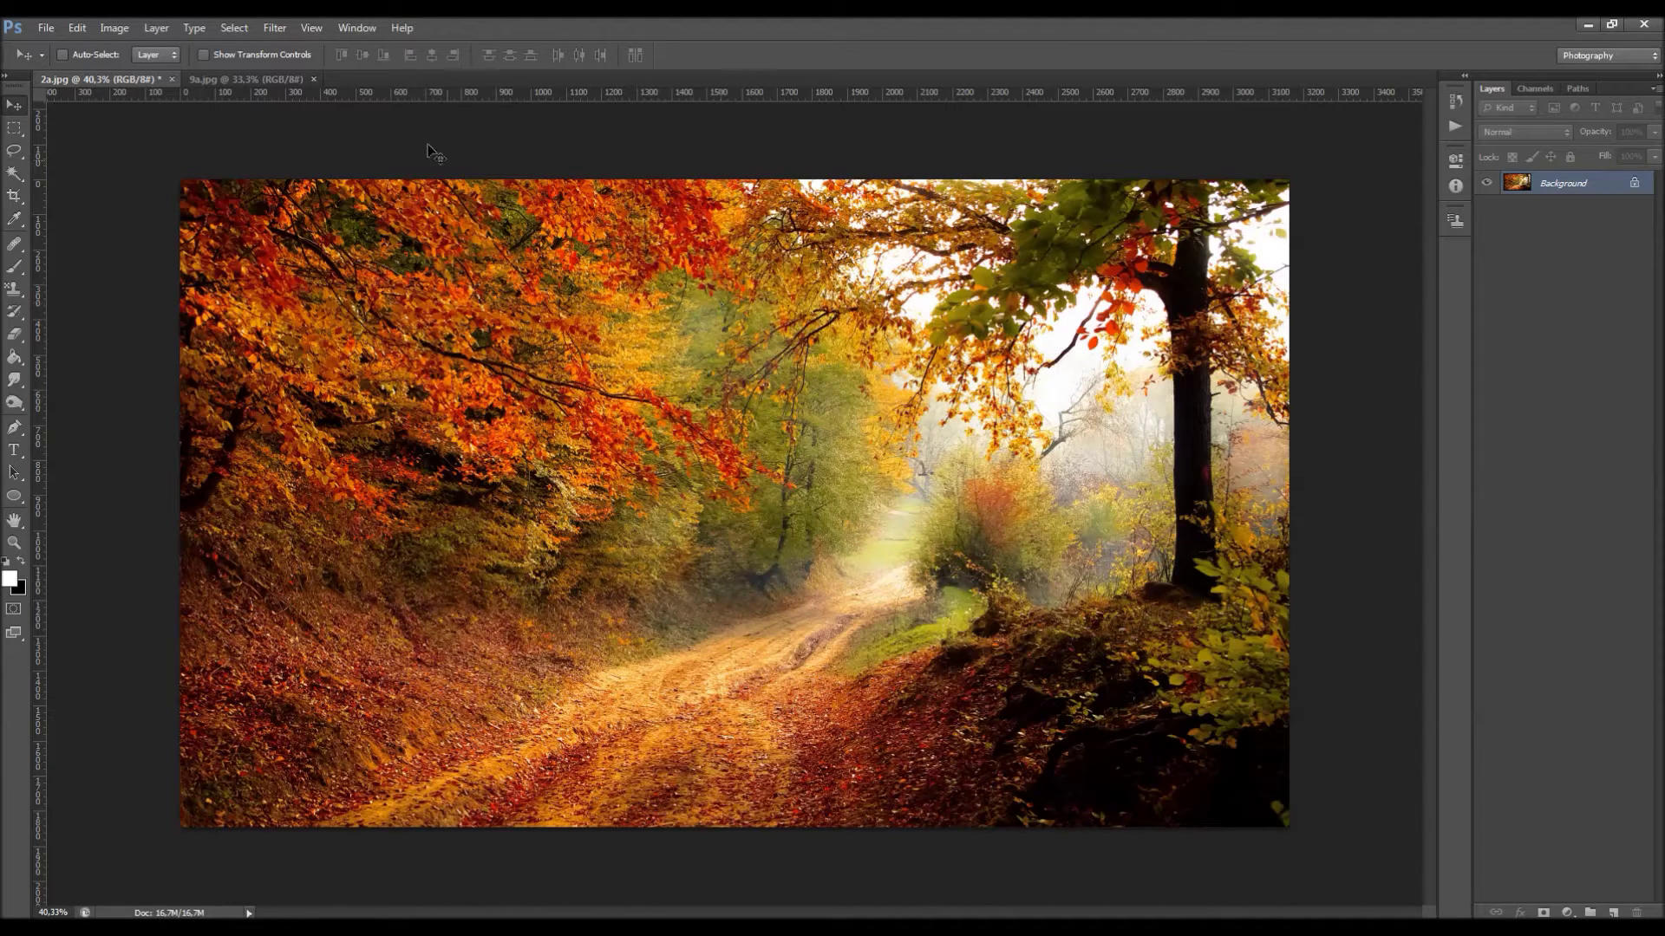
- Load the Modern Painting ATN file from the Modern Painting folder into the Actions panel
click(360, 30)
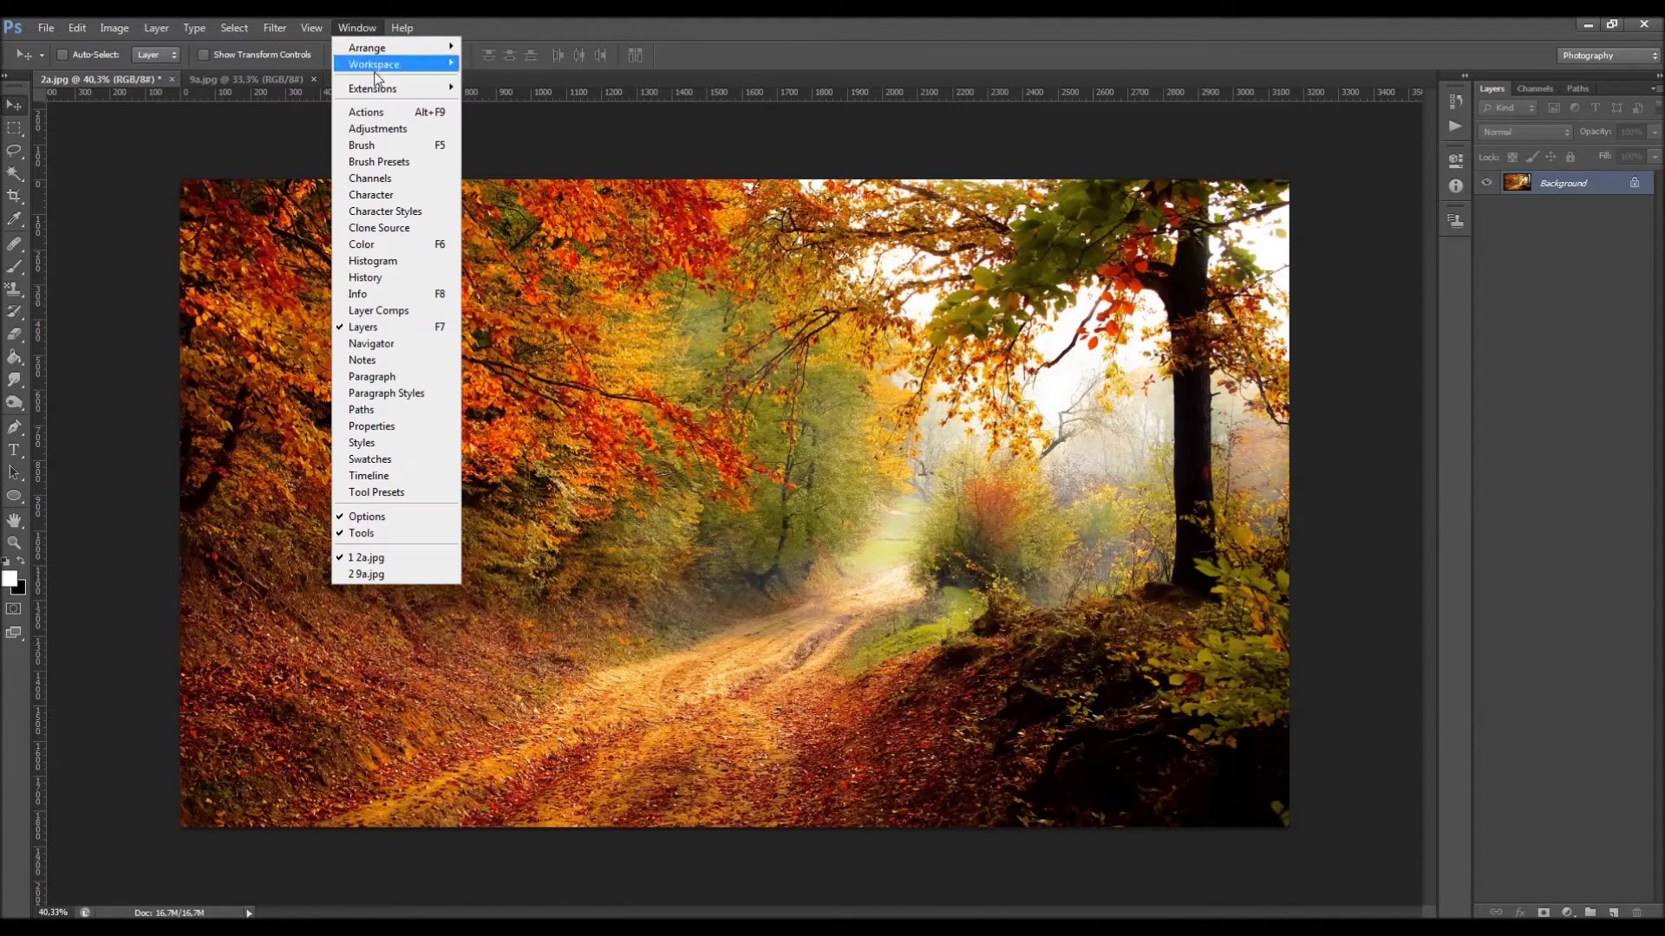
click(388, 113)
scroll(1311, 112, up, 2)
click(1304, 108)
click(1426, 90)
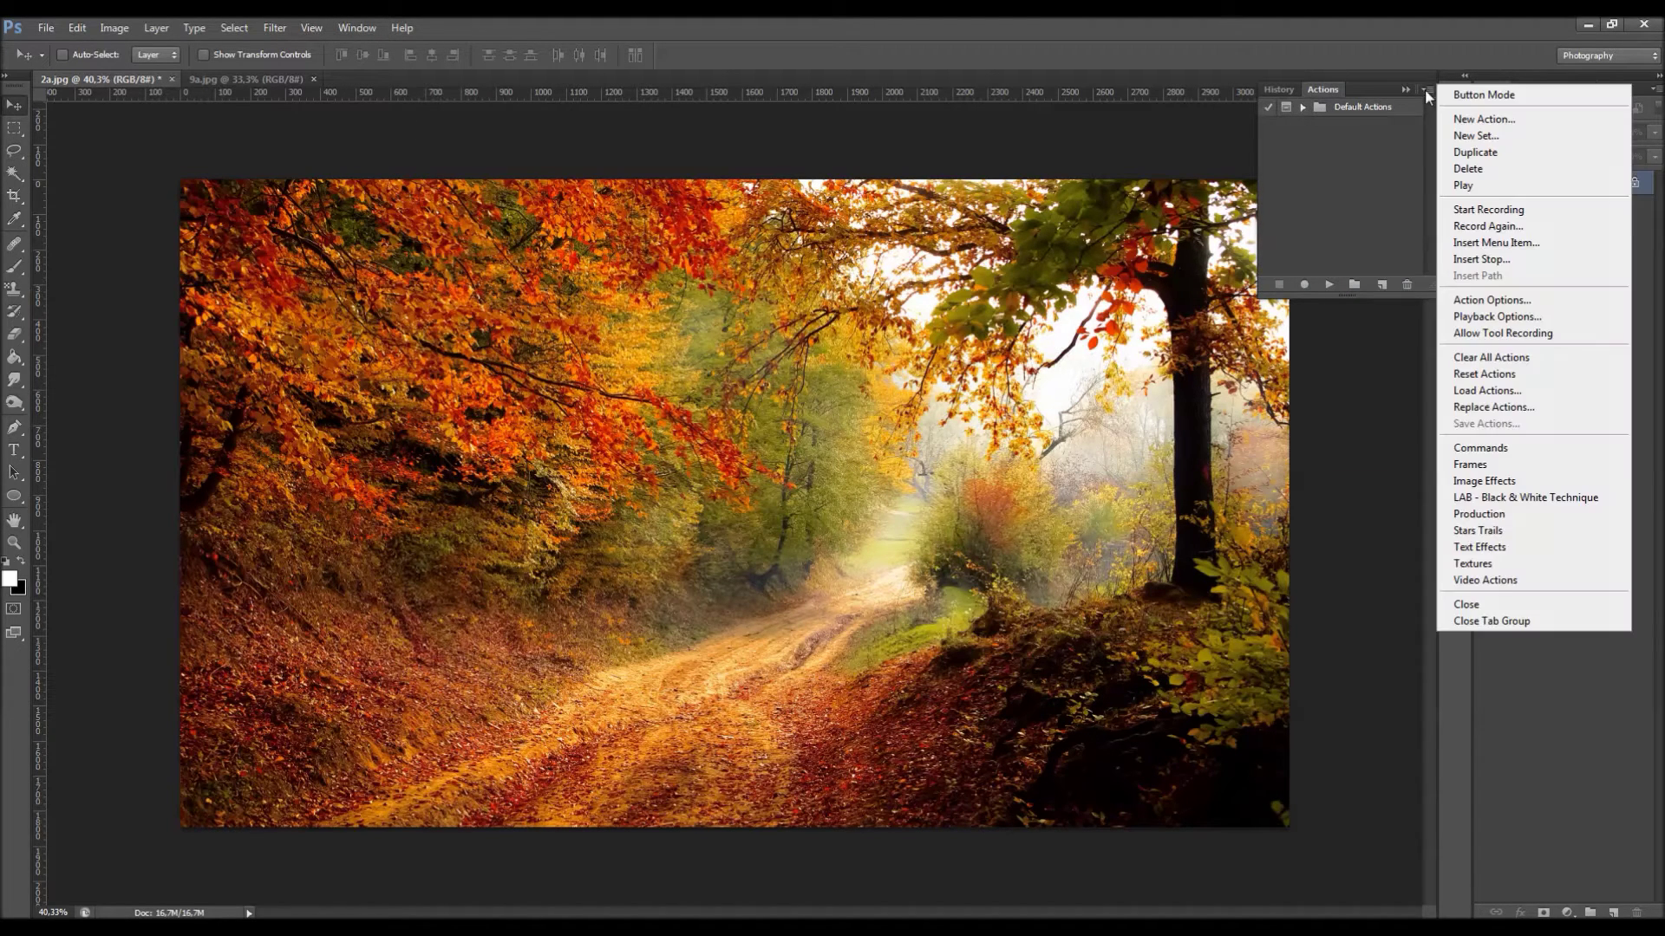
click(1486, 390)
click(729, 284)
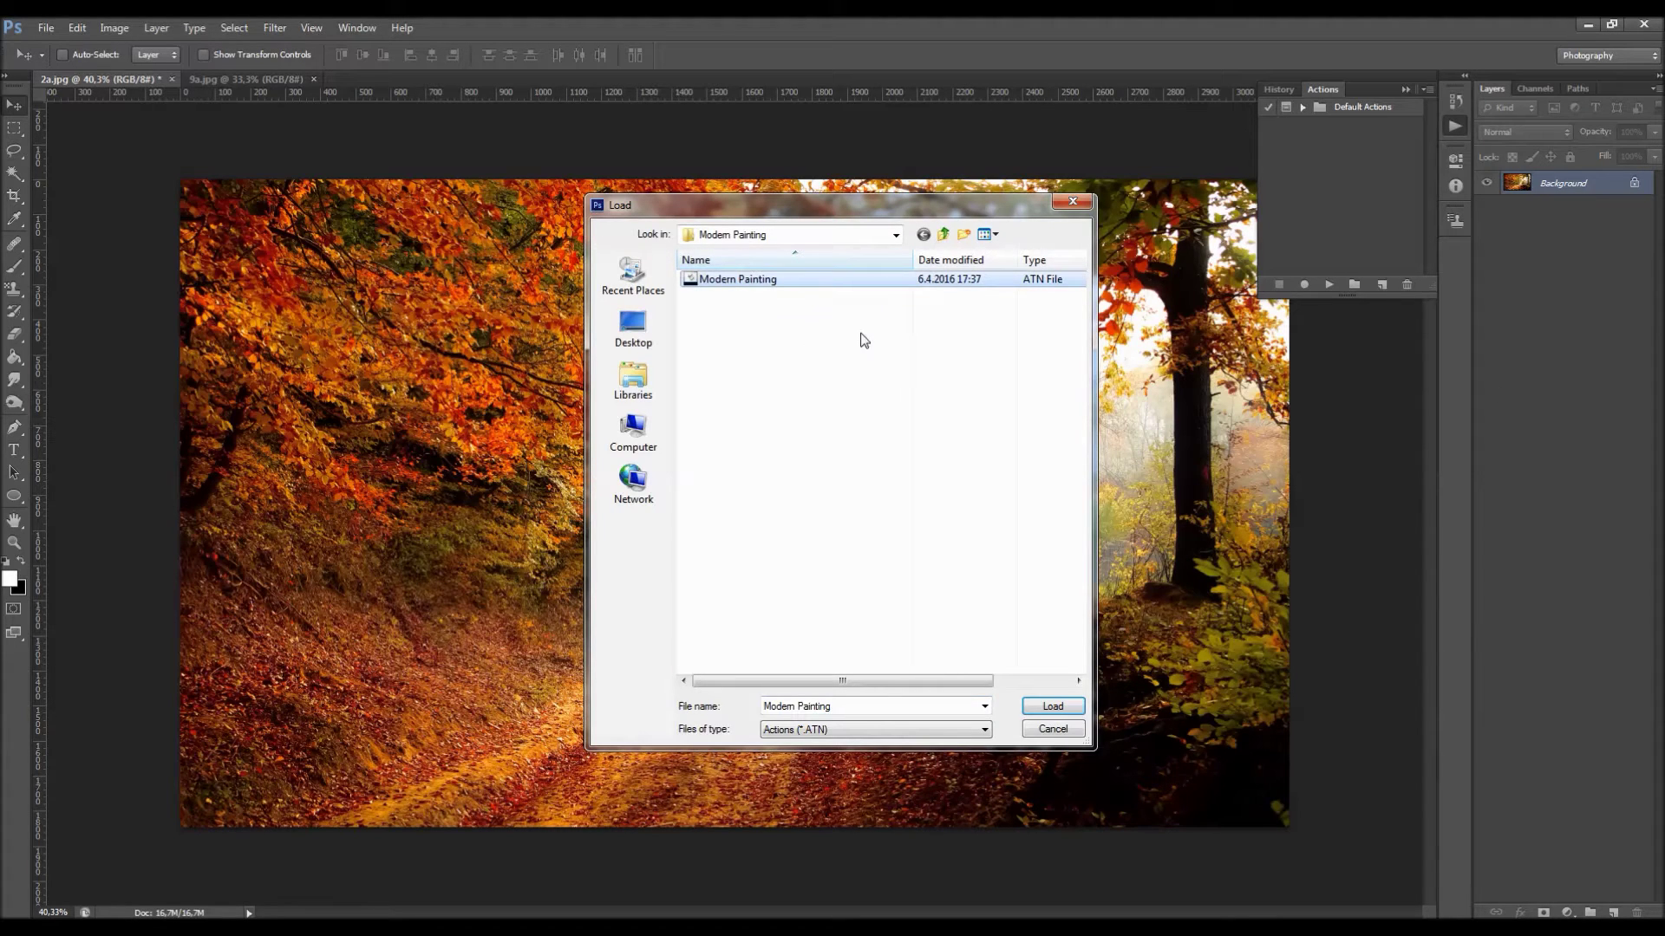
click(1051, 706)
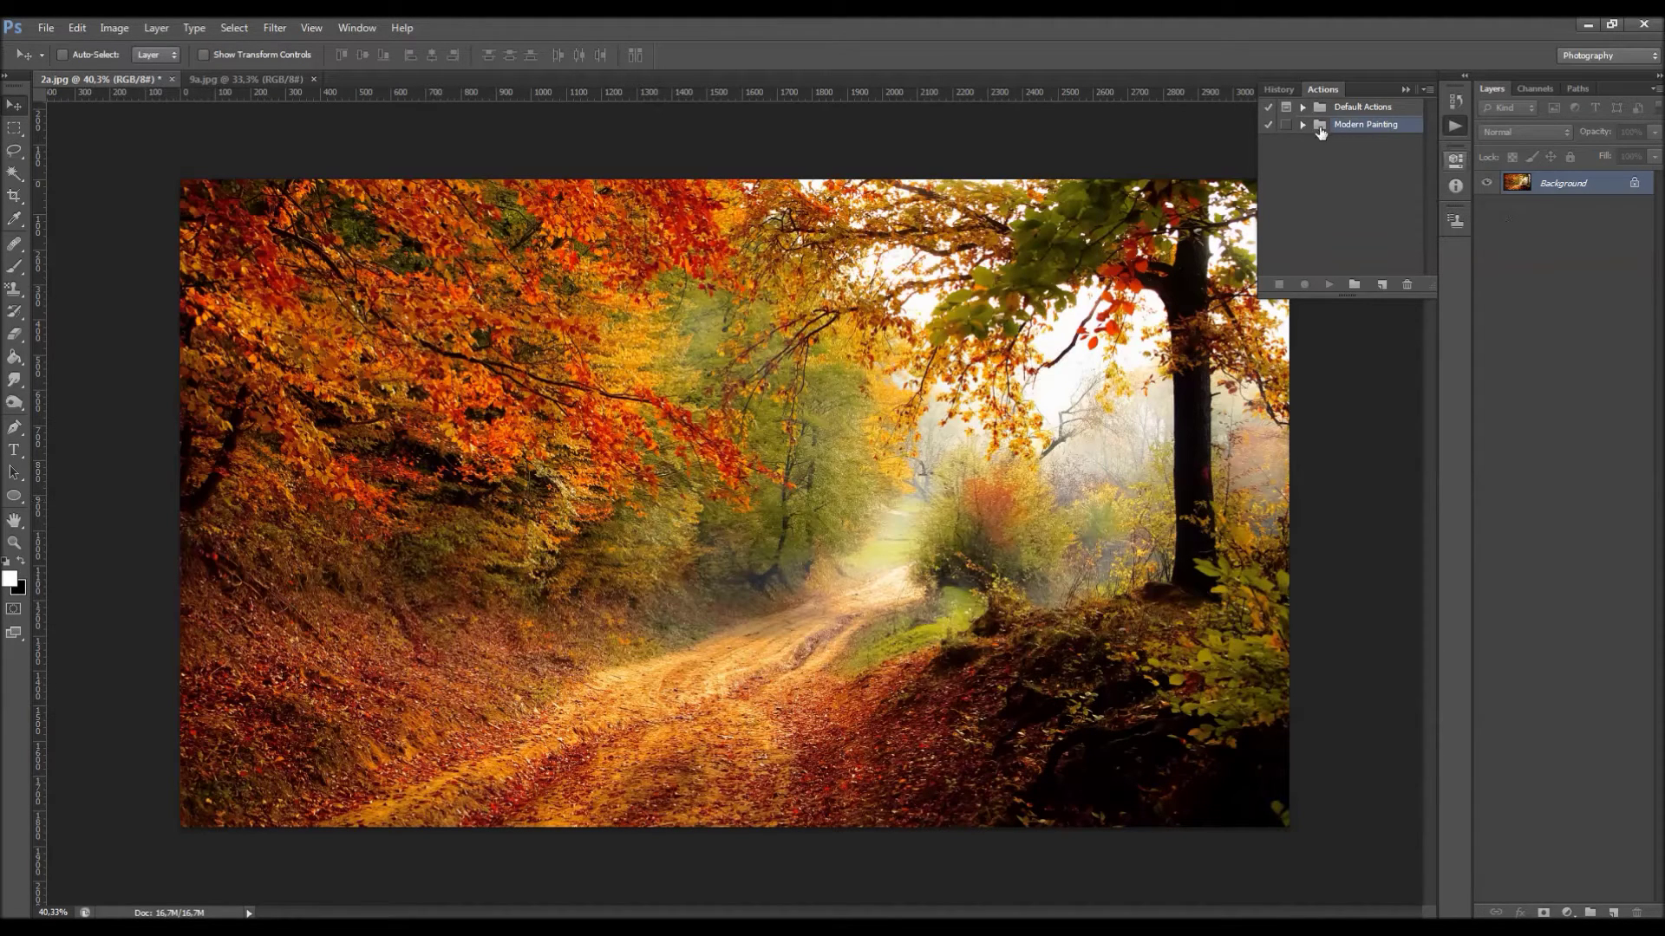
- Play the Modern Painting action from its set on 2a.jpg and collapse the Actions panel once it finishes
click(1303, 125)
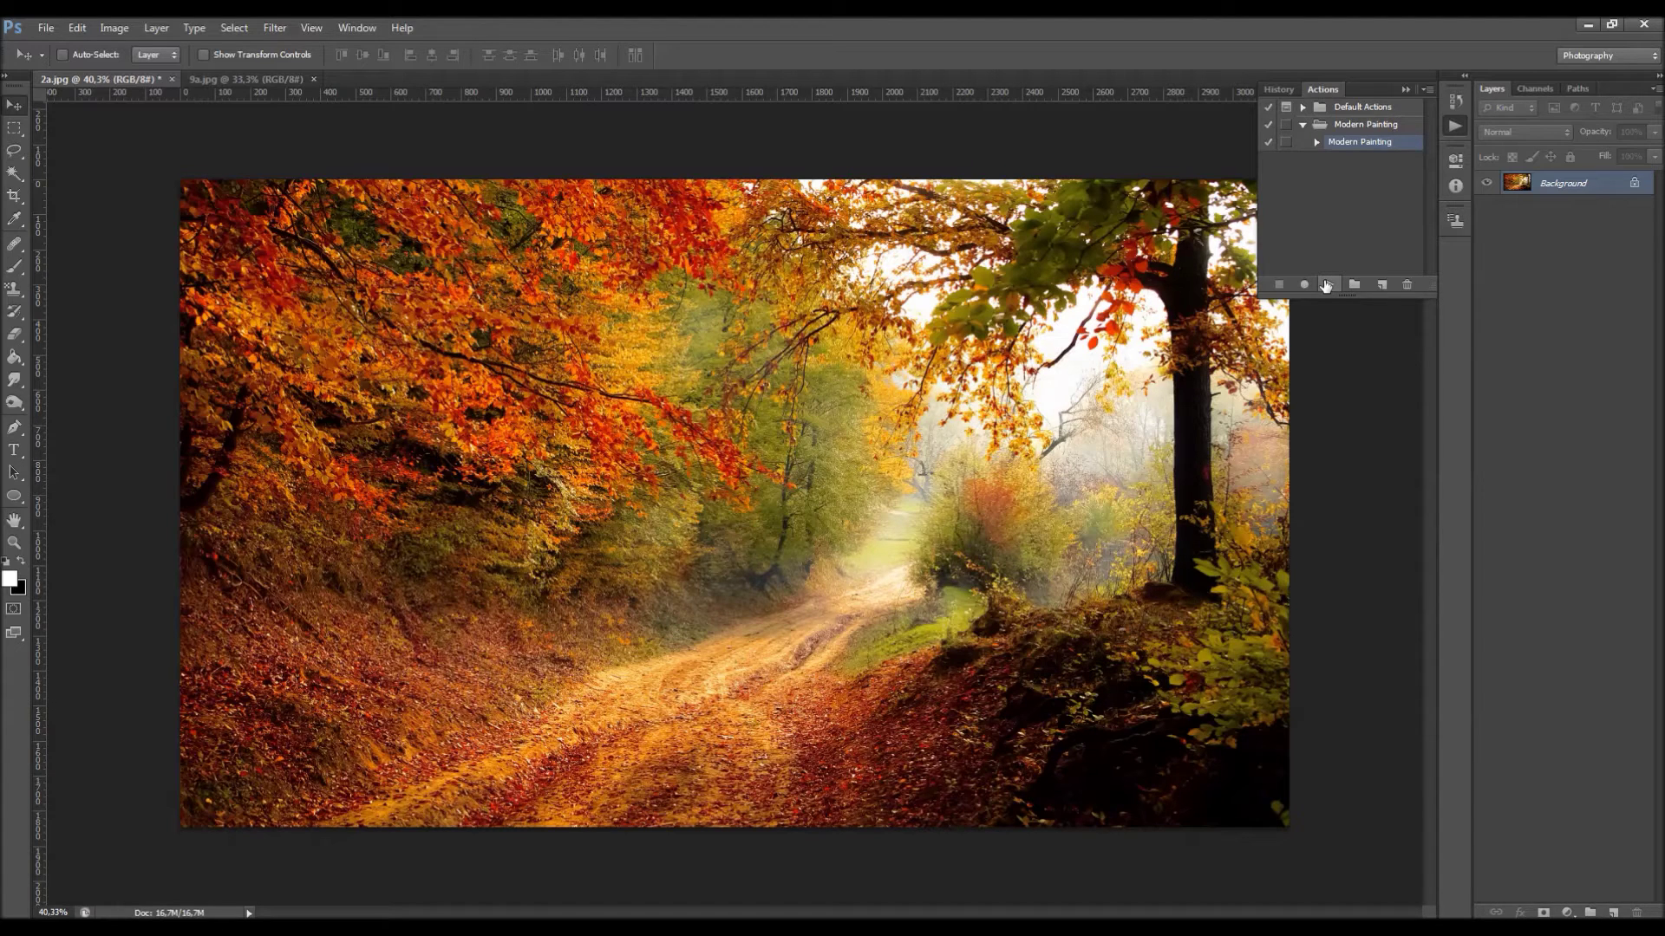
click(1325, 286)
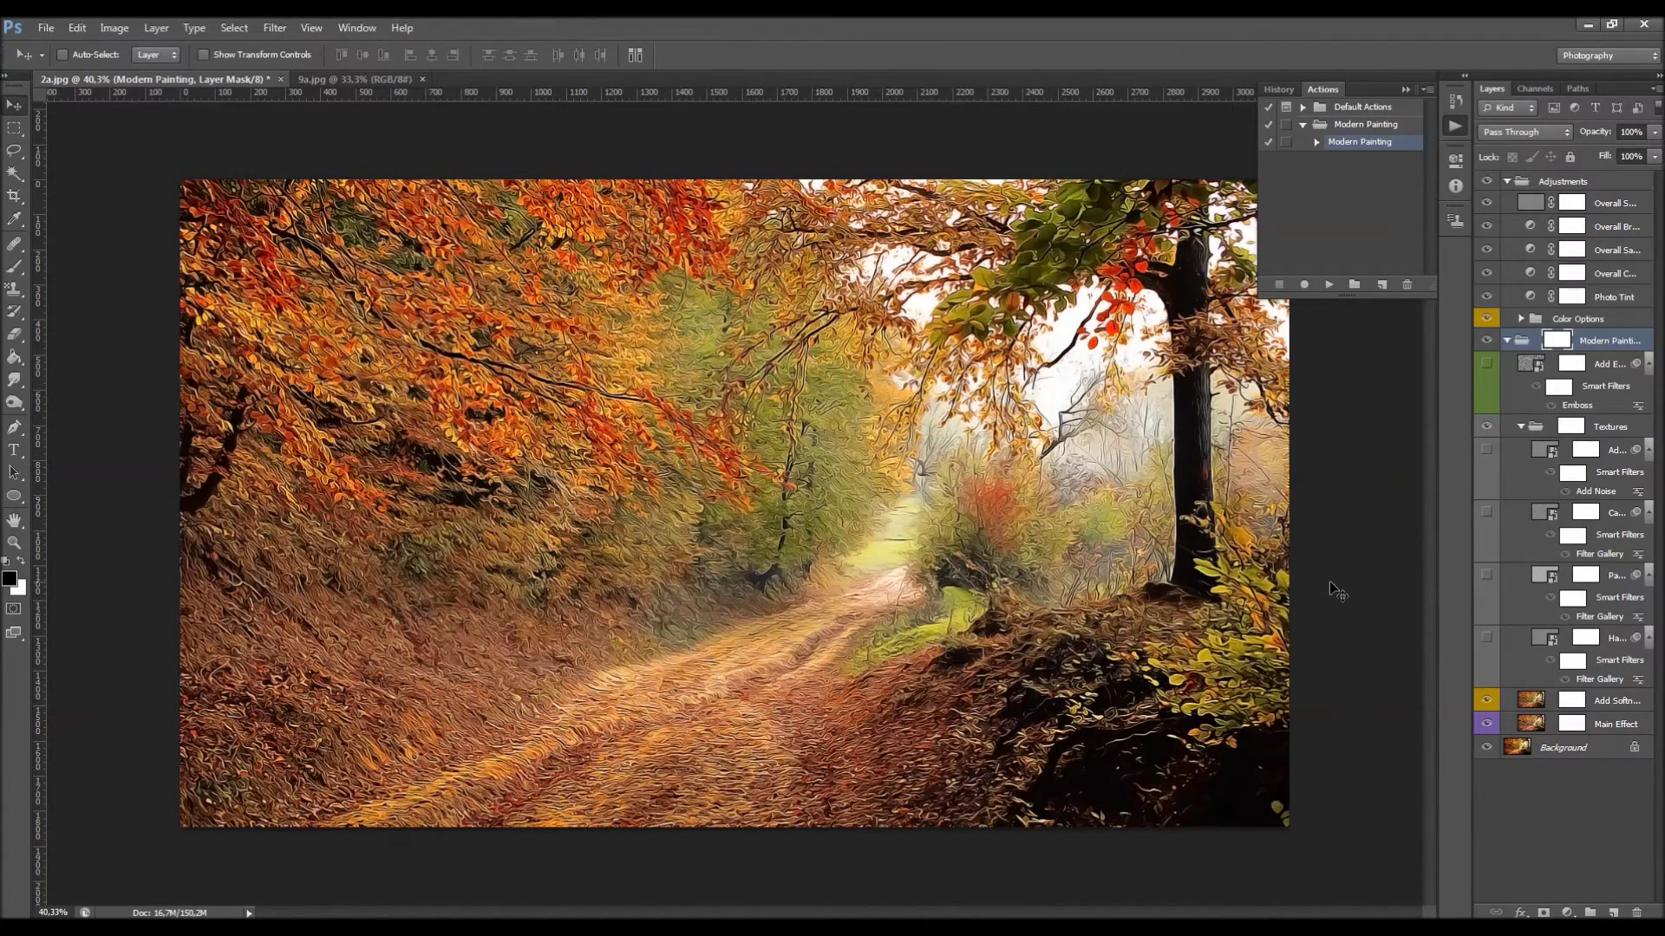
click(1403, 89)
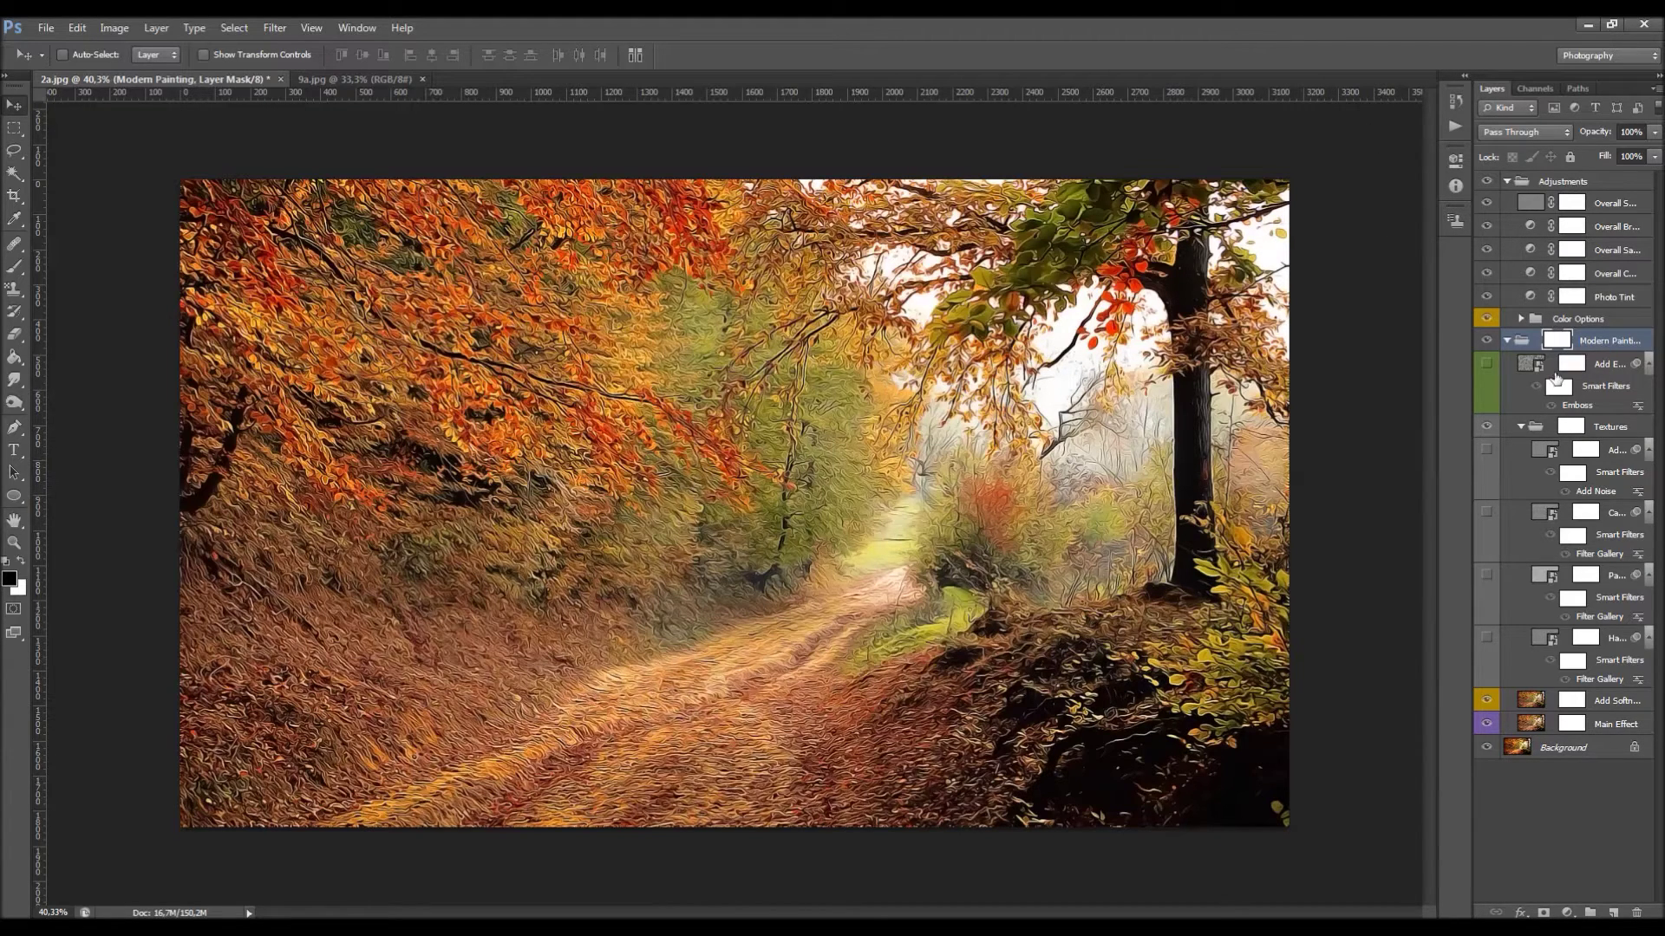
- Look through the subgroups of the Color Options group and collapse all the layer groups
click(1520, 319)
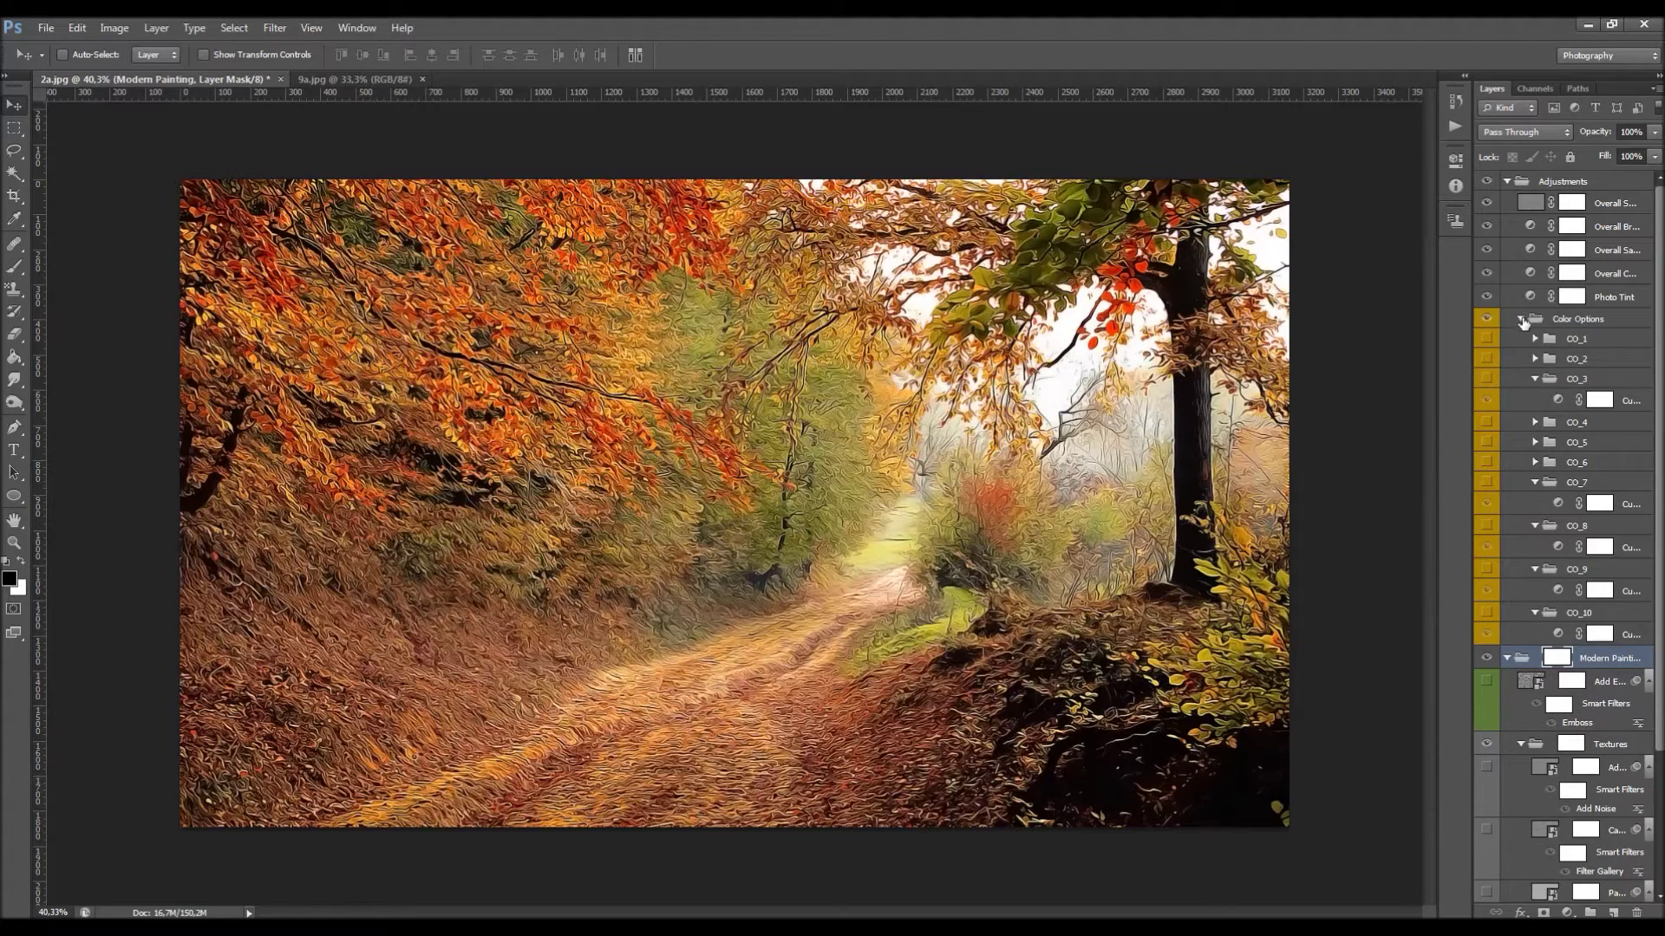
click(1522, 319)
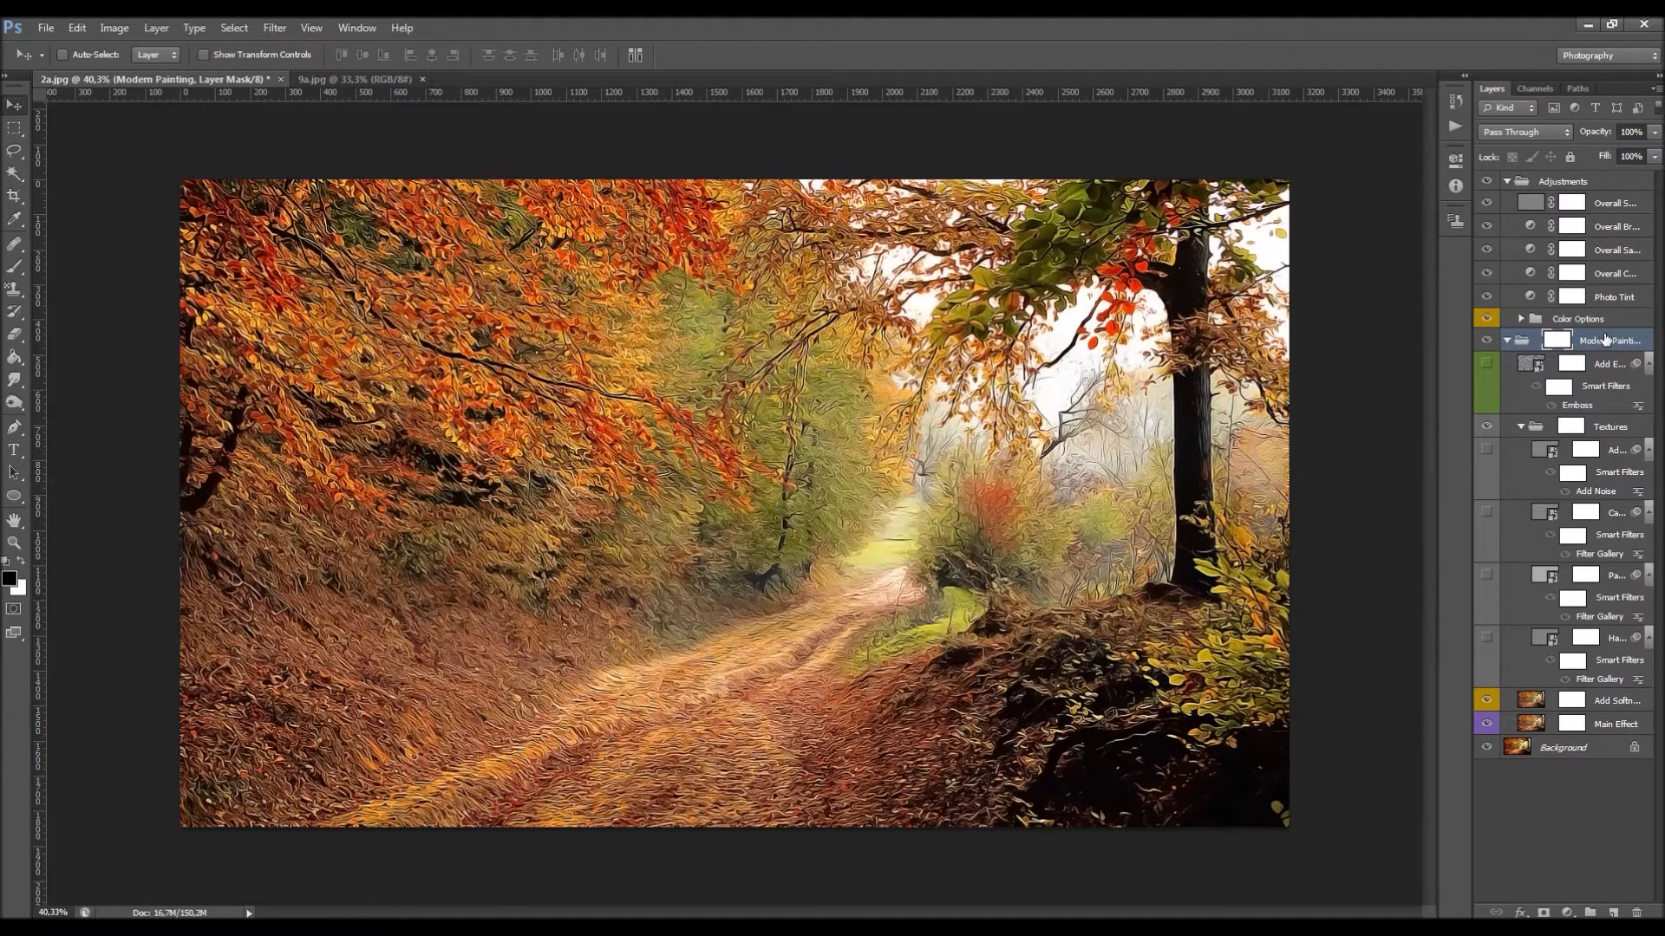
ctrl+click(1507, 341)
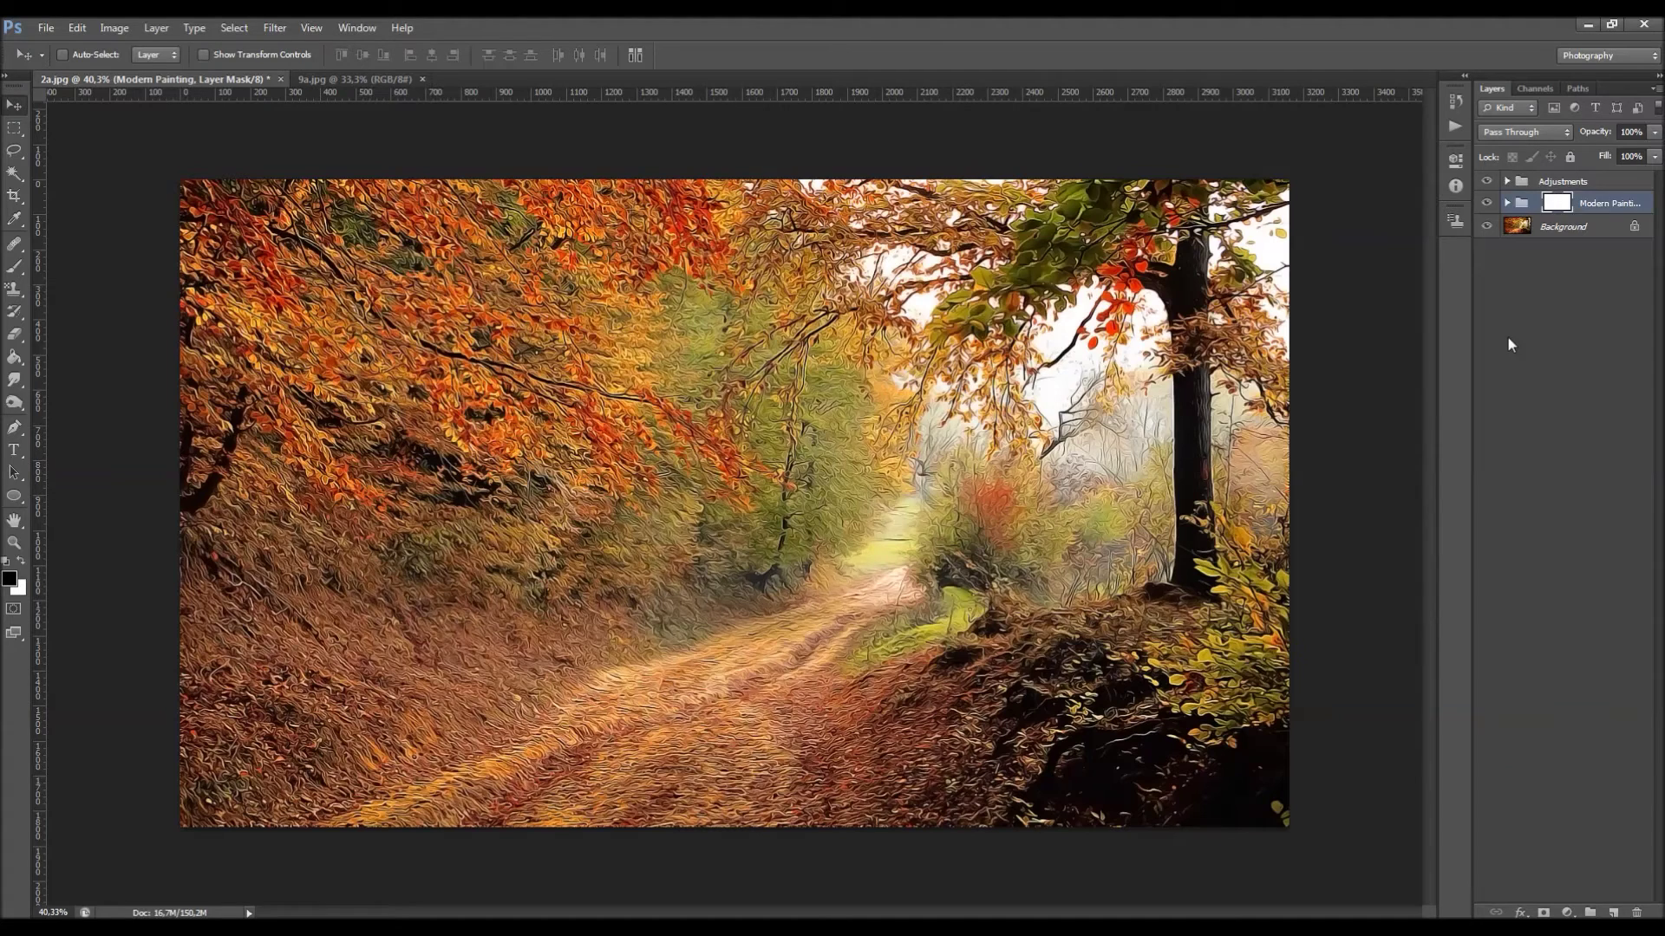
- Expand the Modern Painting group, leave Adjustments collapsed, and widen the Layers panel to fit the full layer names
click(1507, 181)
click(1507, 181)
click(1507, 181)
click(1507, 181)
click(1507, 203)
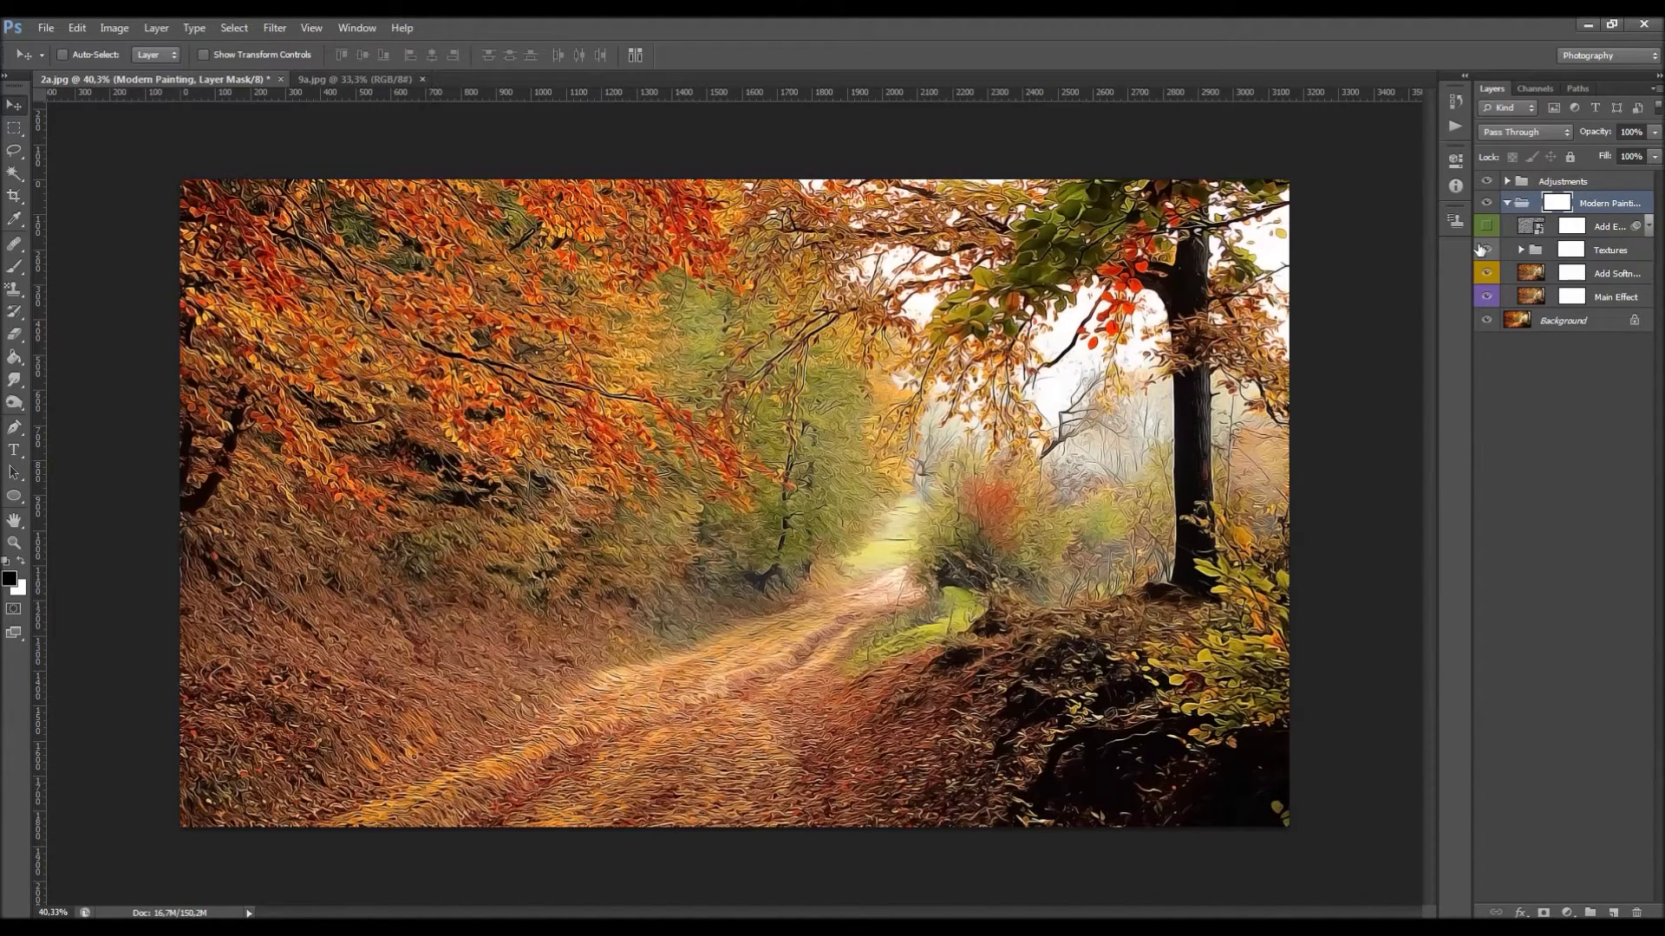
drag(1469, 245, 1433, 247)
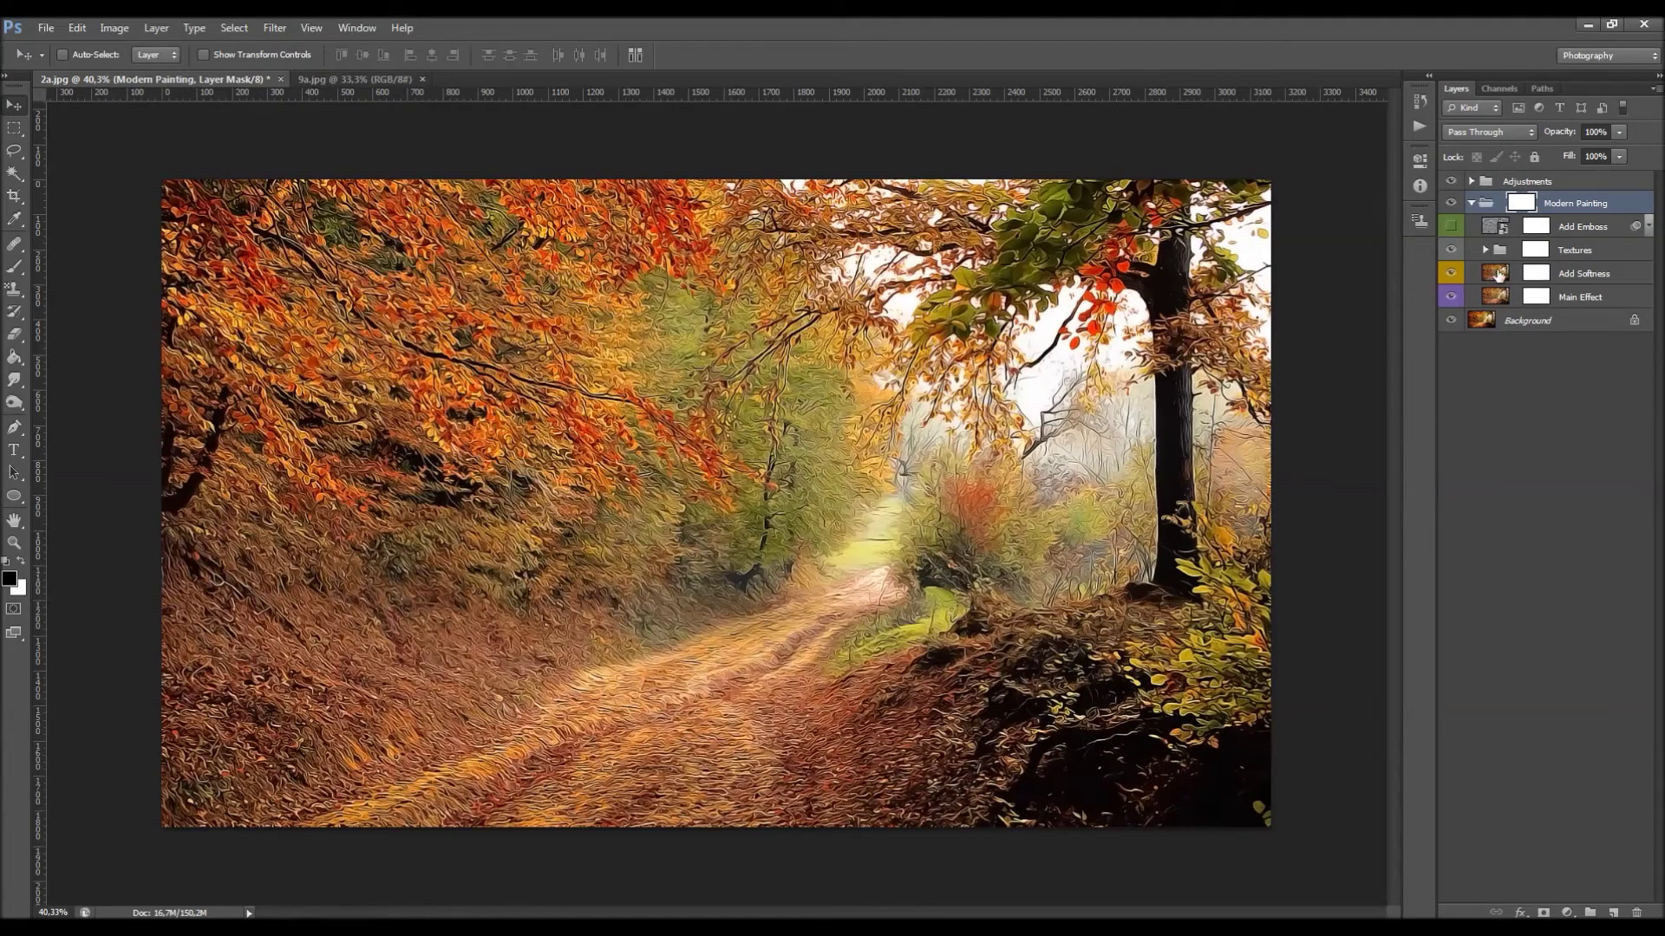
- Compare the picture with the Main Effect layer hidden and shown, and examine the painted strokes closer up
click(1588, 297)
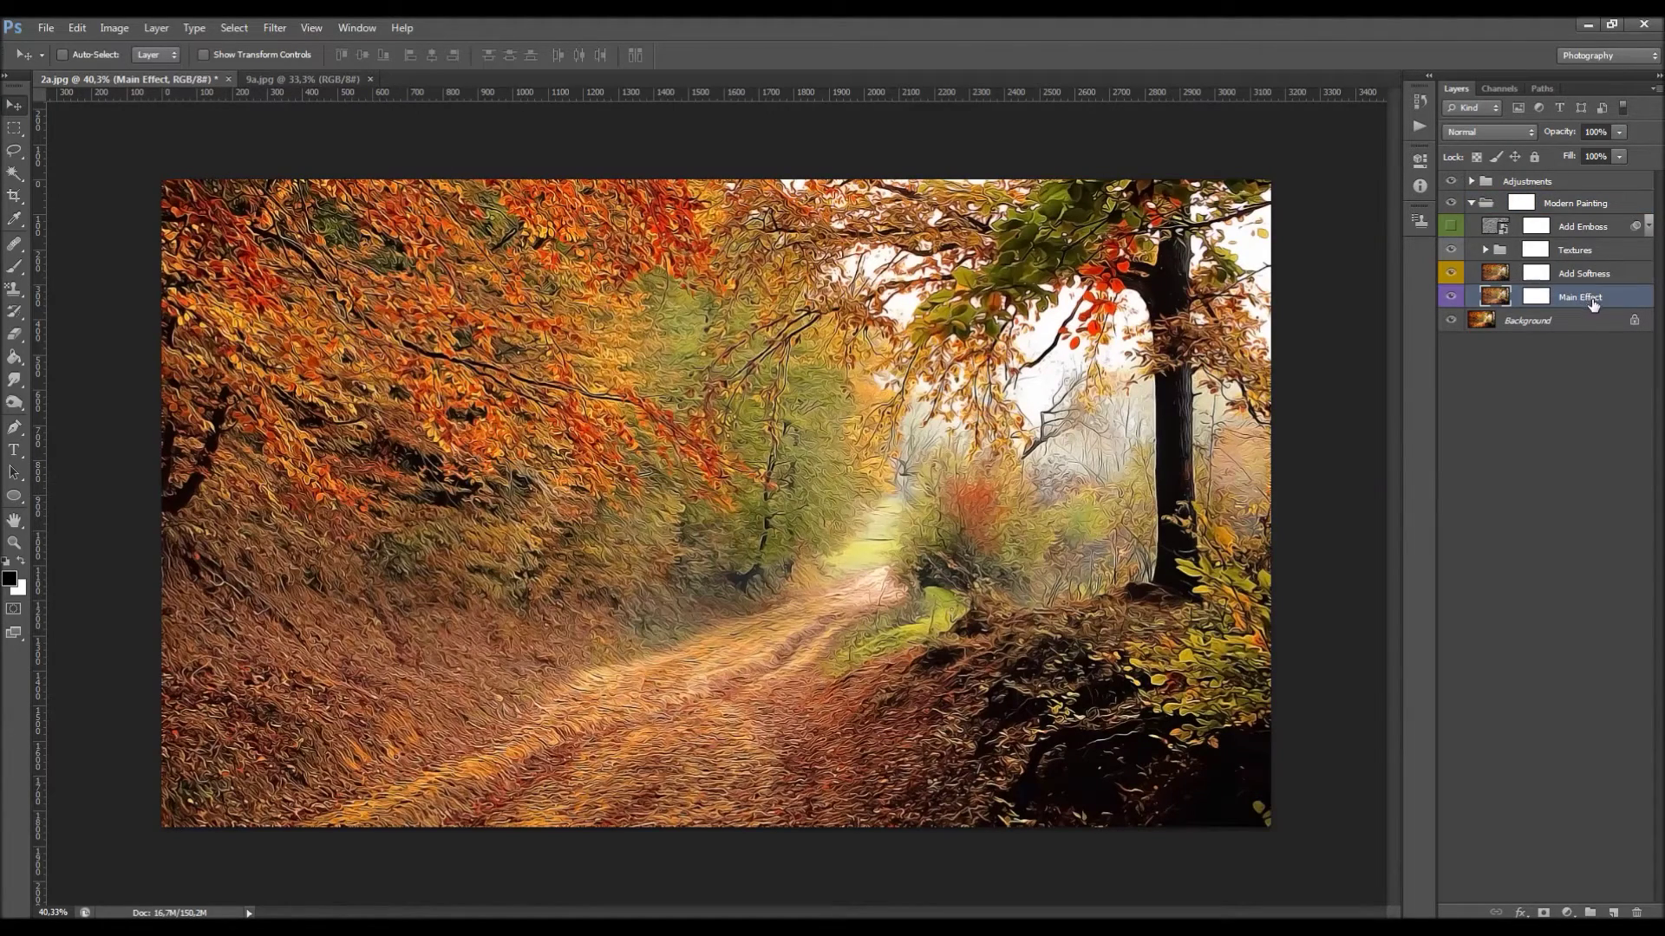
click(1453, 297)
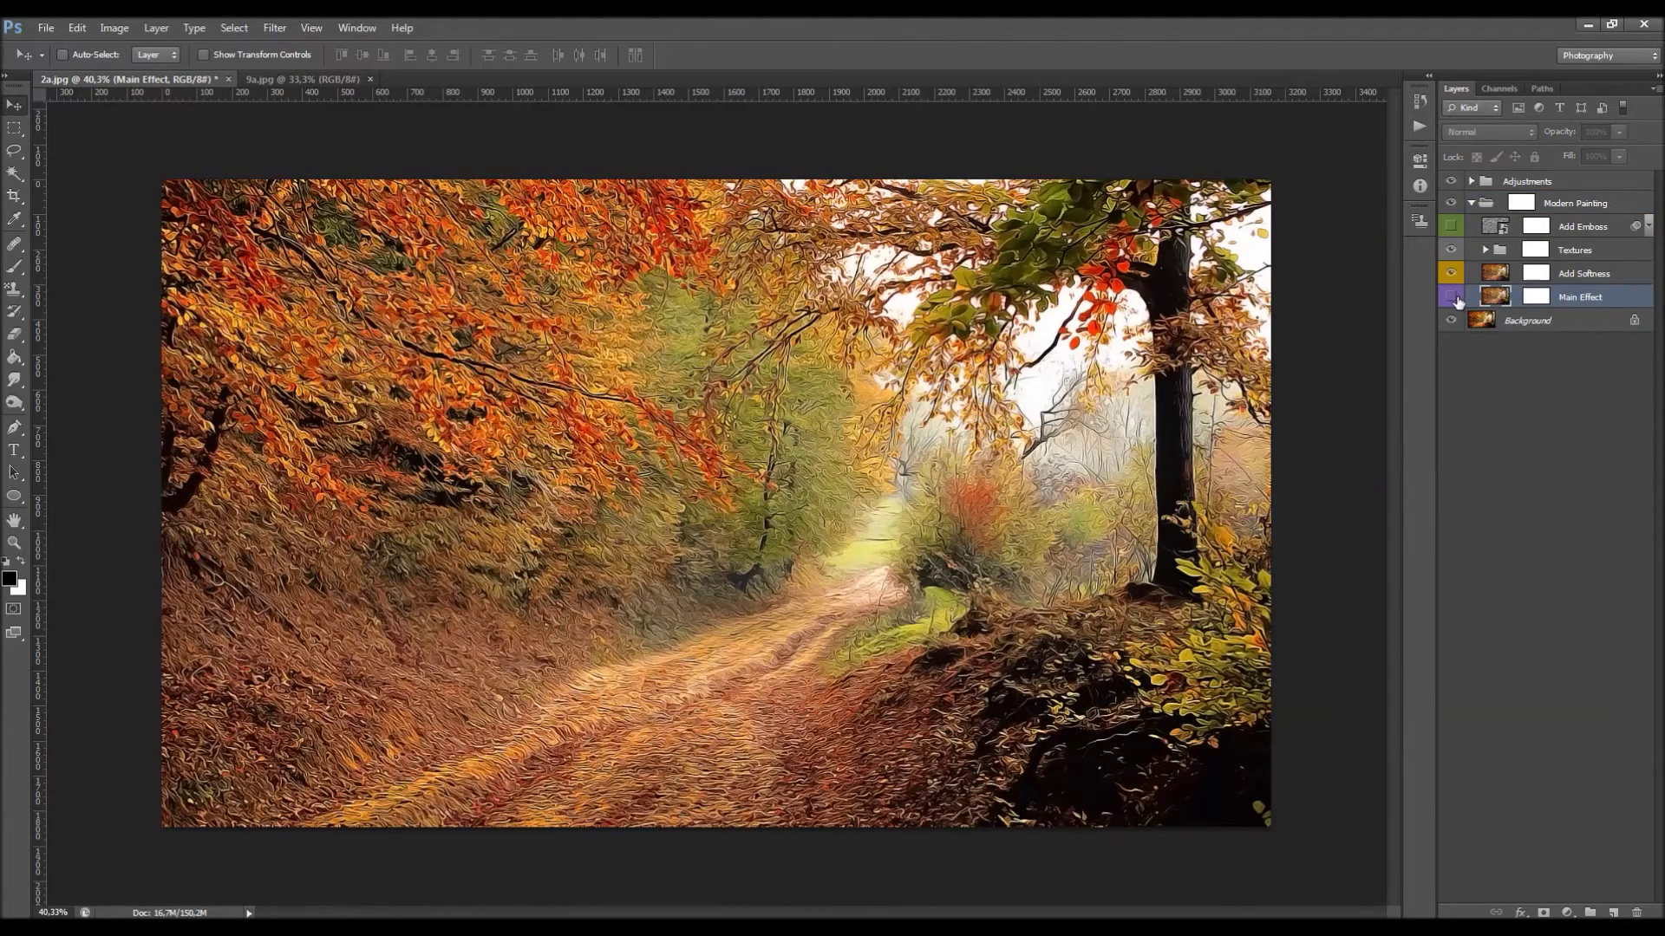
click(1453, 297)
click(1453, 297)
click(1453, 297)
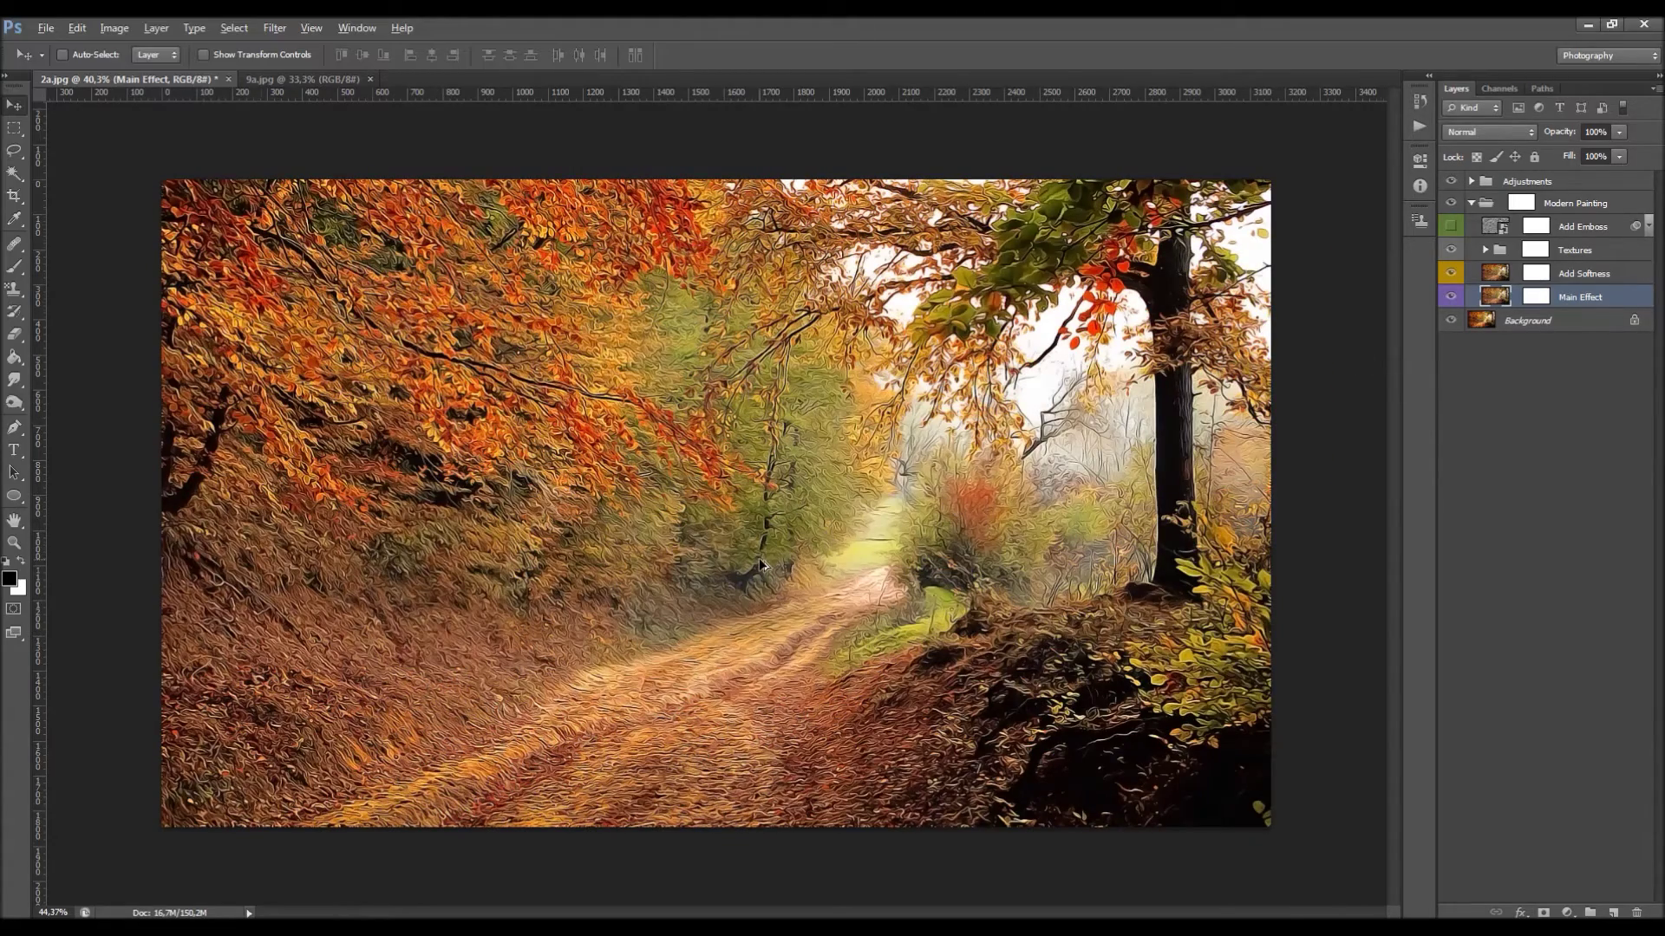
scroll(757, 555, up, 1)
key(alt)
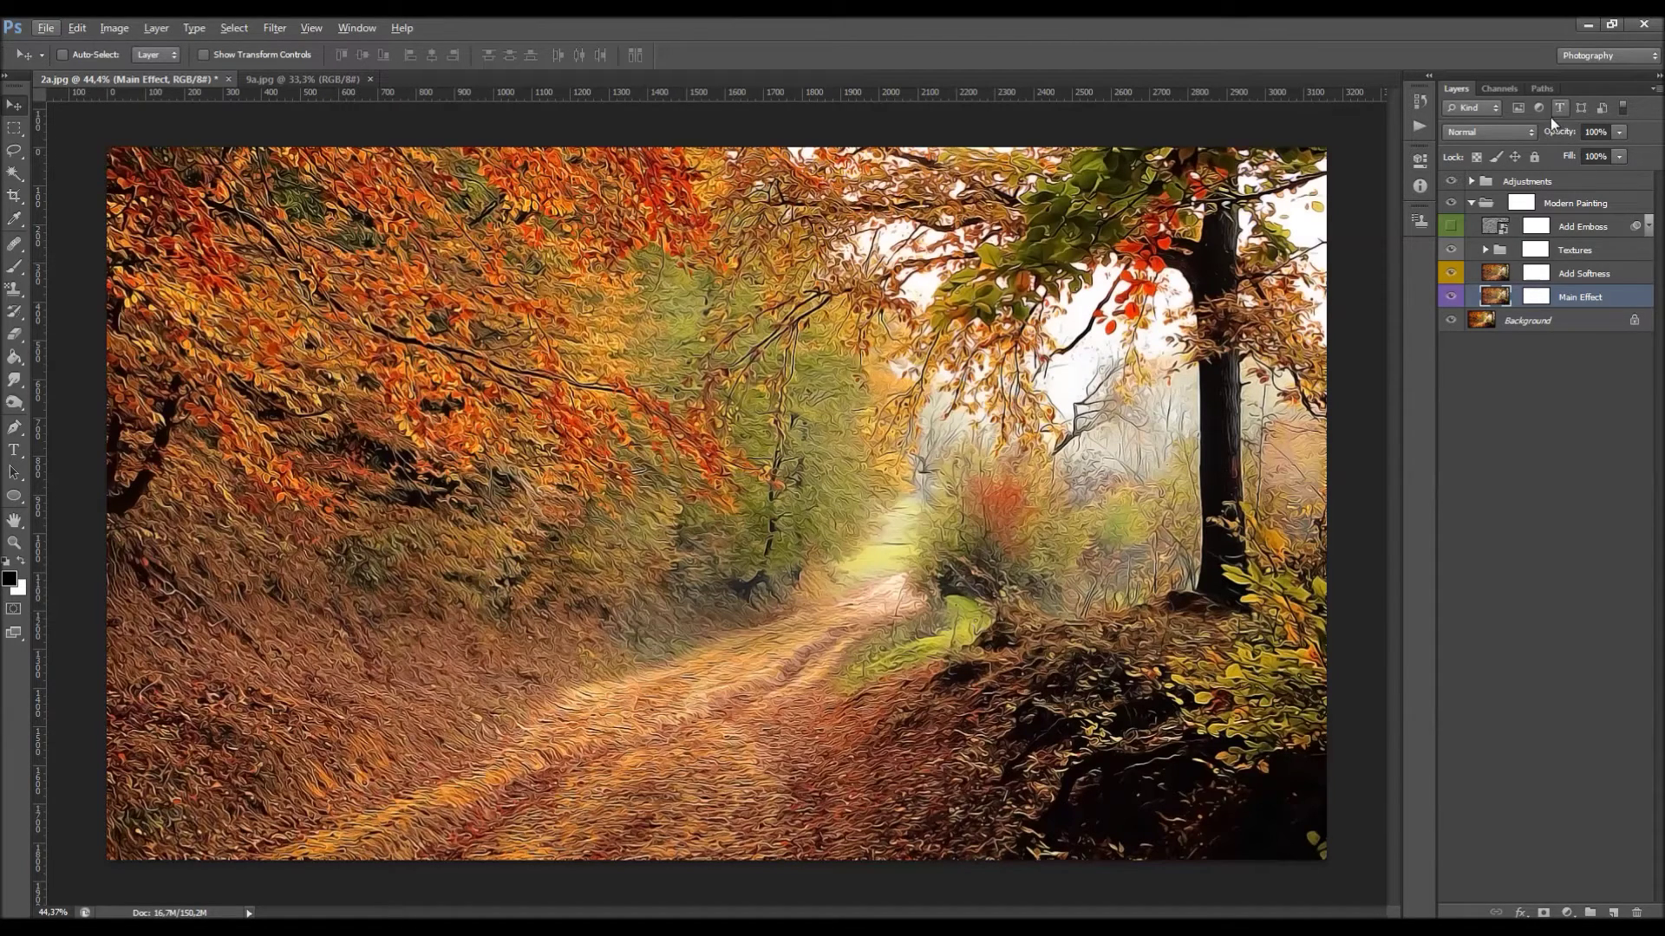
- Try lower opacity values on the Main Effect layer and return it to 100%
mouse_move(1563, 128)
mouse_down()
mouse_move(1498, 147)
mouse_move(1556, 150)
mouse_move(1550, 164)
mouse_move(1614, 152)
mouse_up()
click(1622, 133)
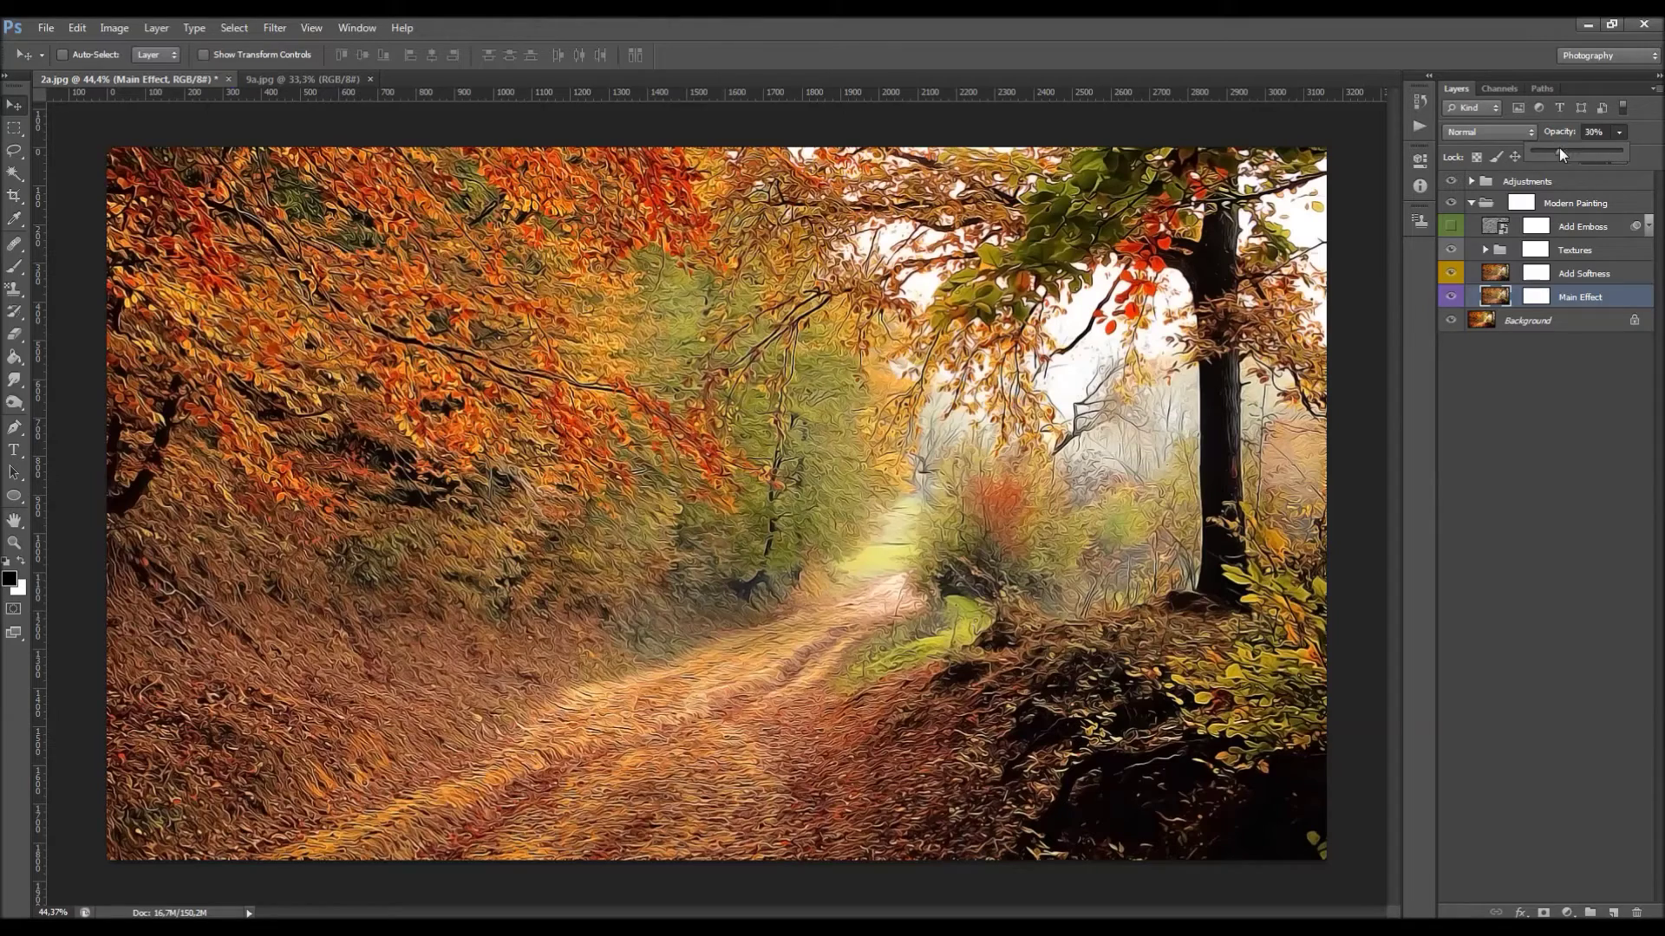
drag(1612, 155, 1644, 132)
- Target the Main Effect layer mask with the Brush tool, and switch back to the Move tool
click(1536, 296)
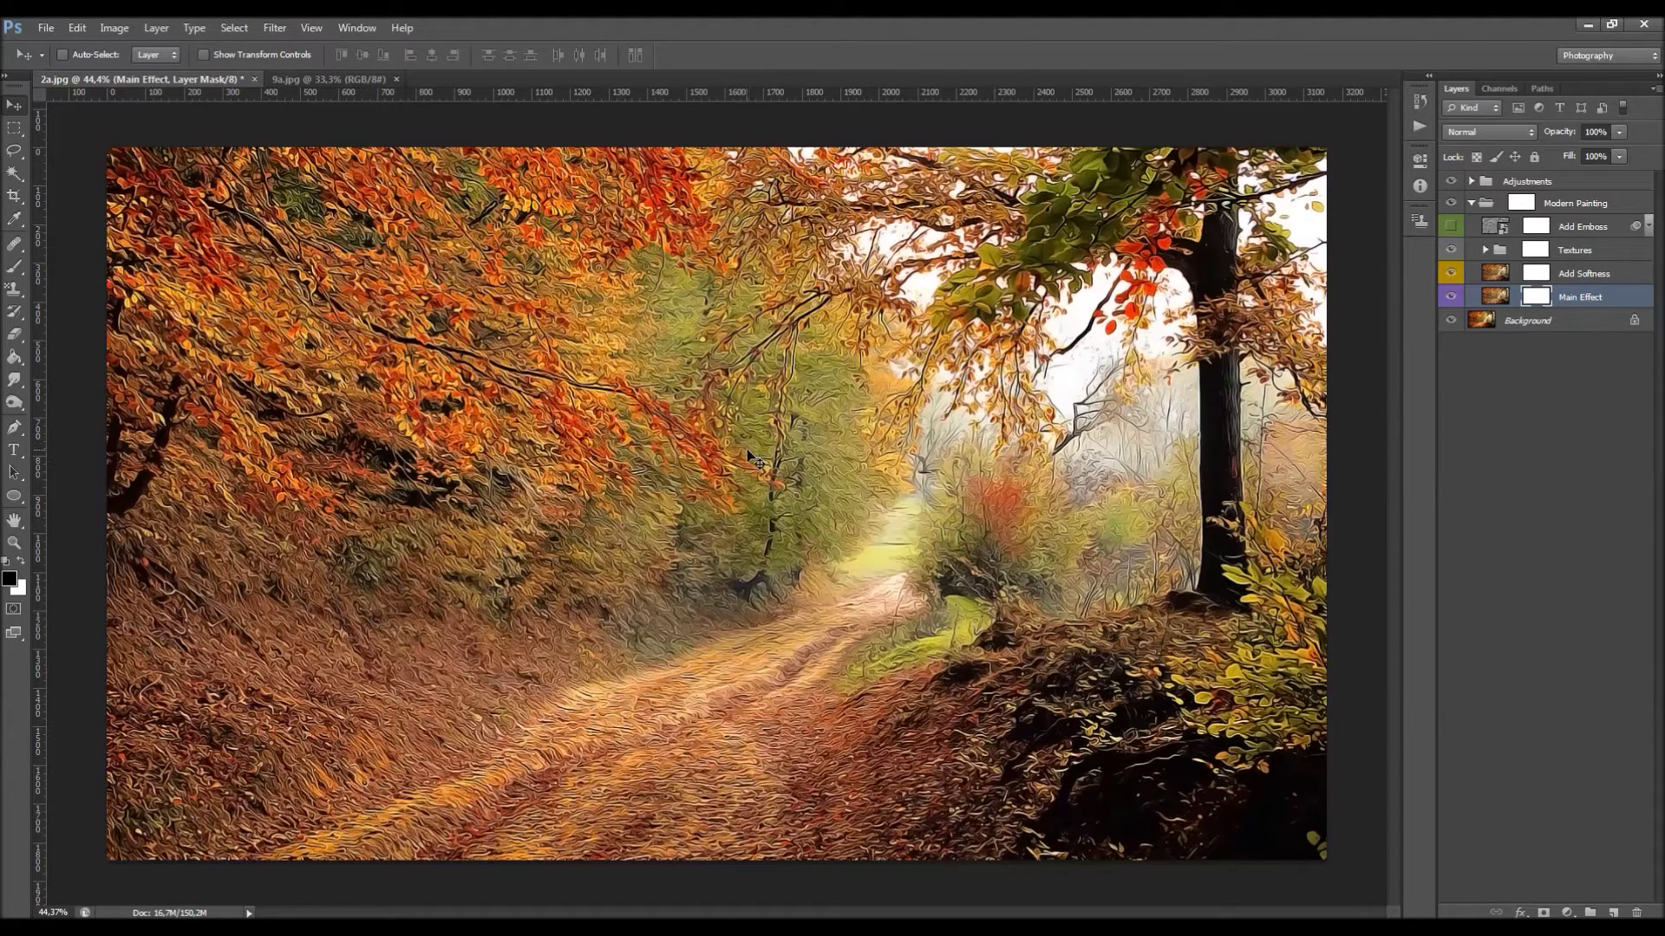
key(b)
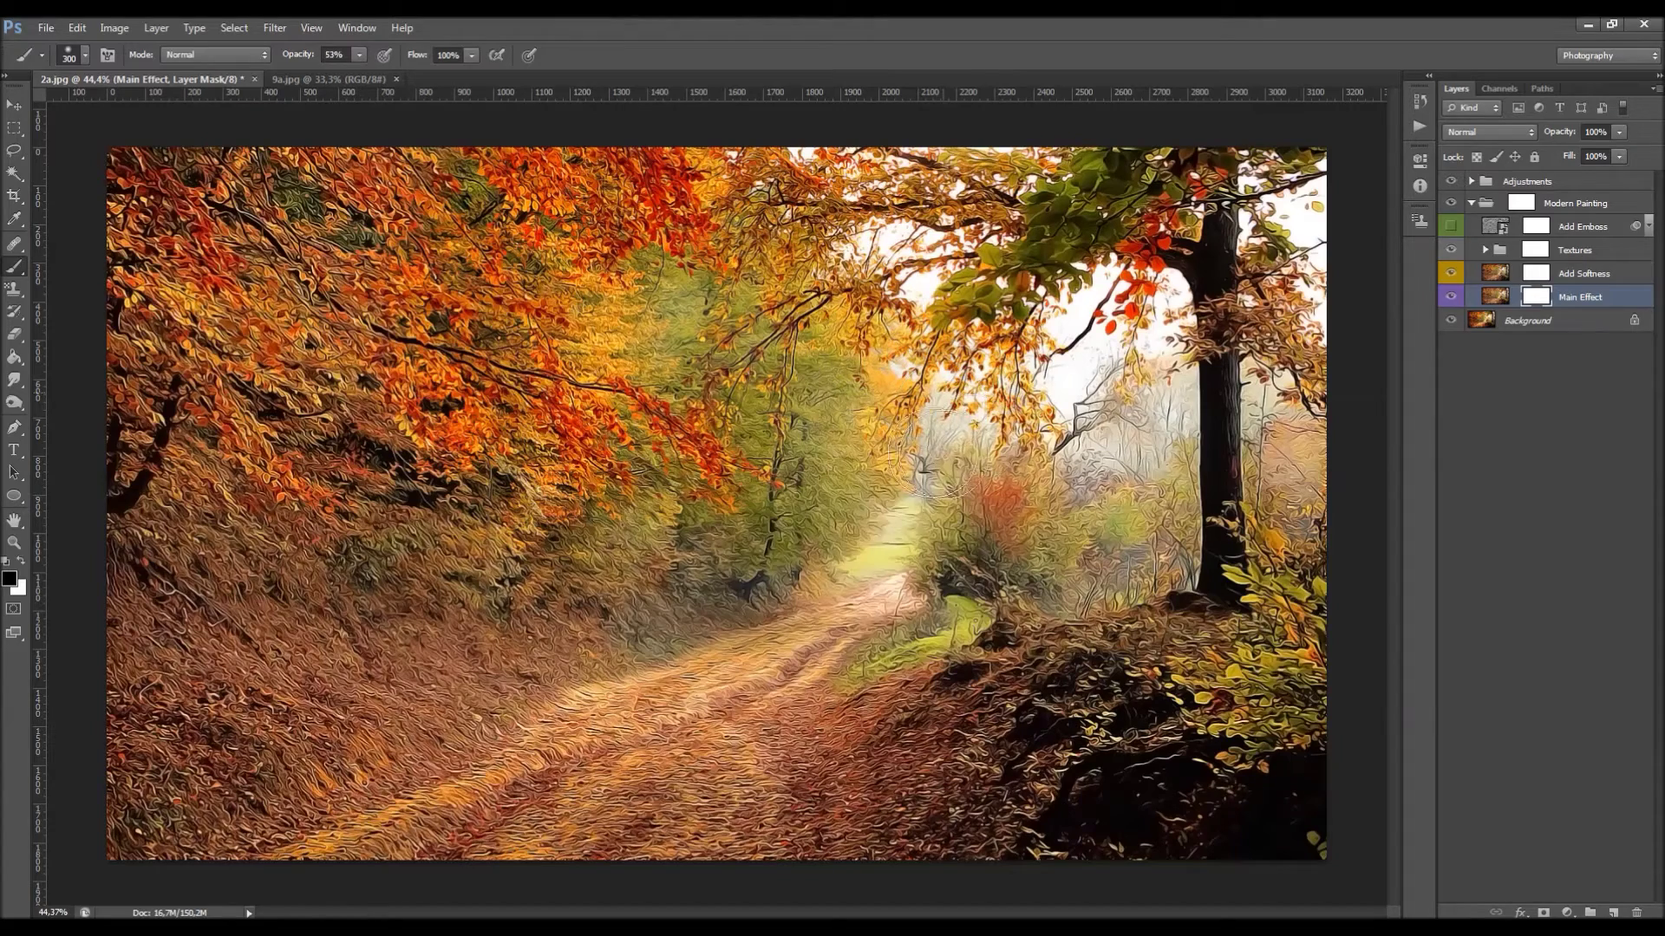
key(v)
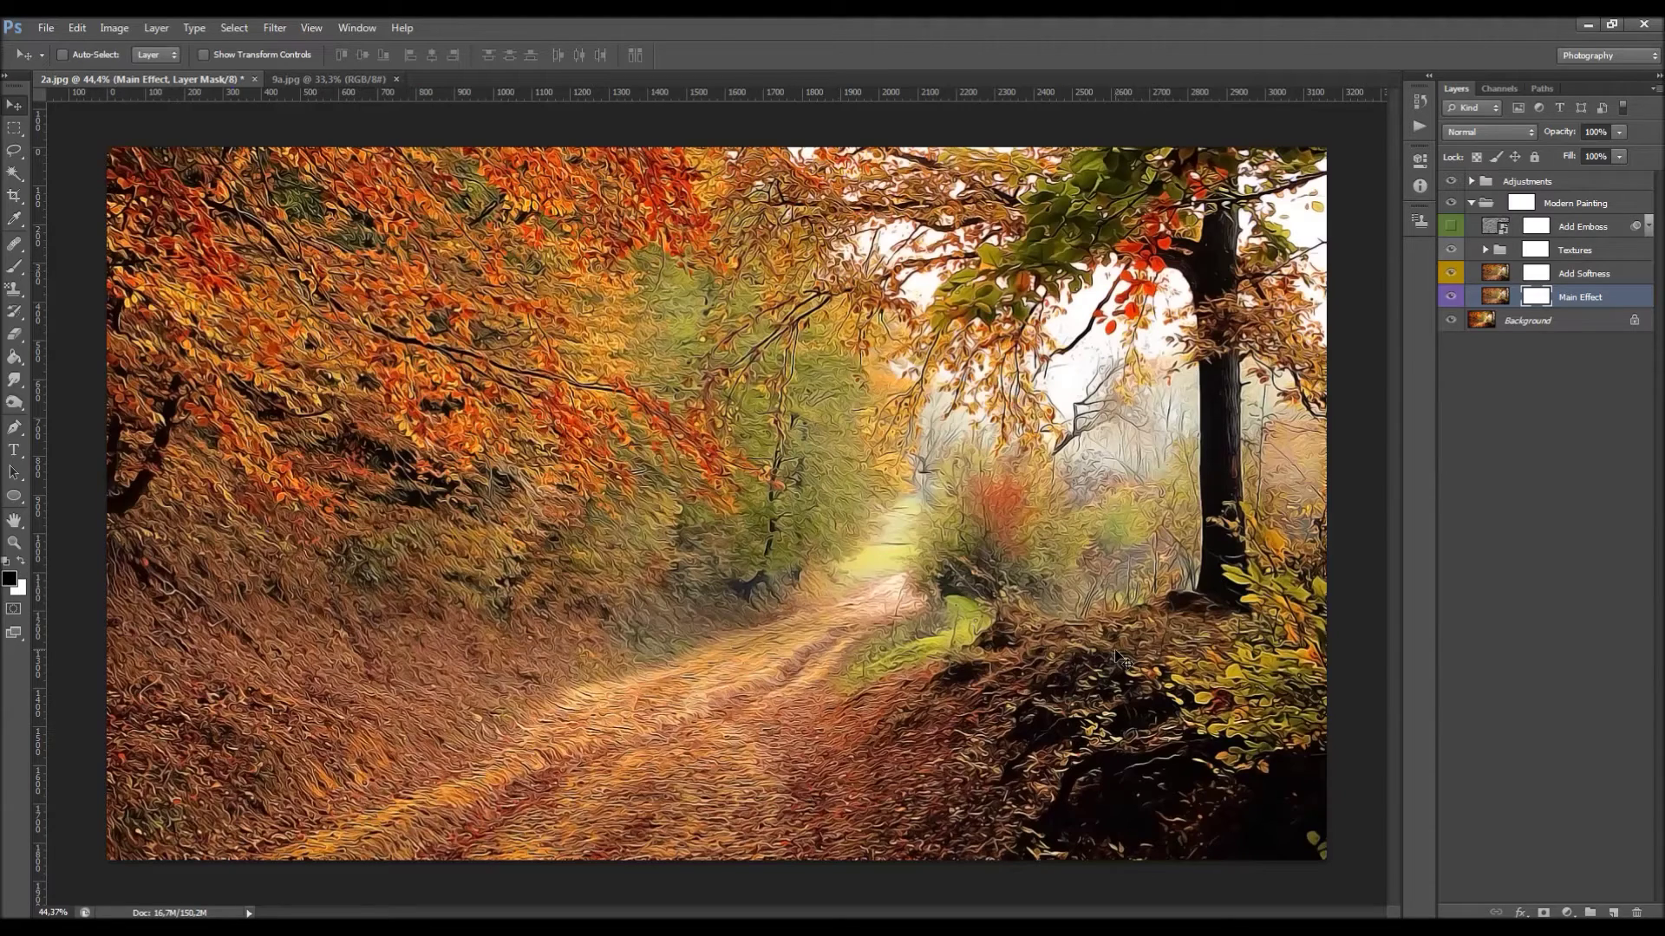
- Try the Add Softness layer at several strengths and set its opacity to 54%
click(1596, 281)
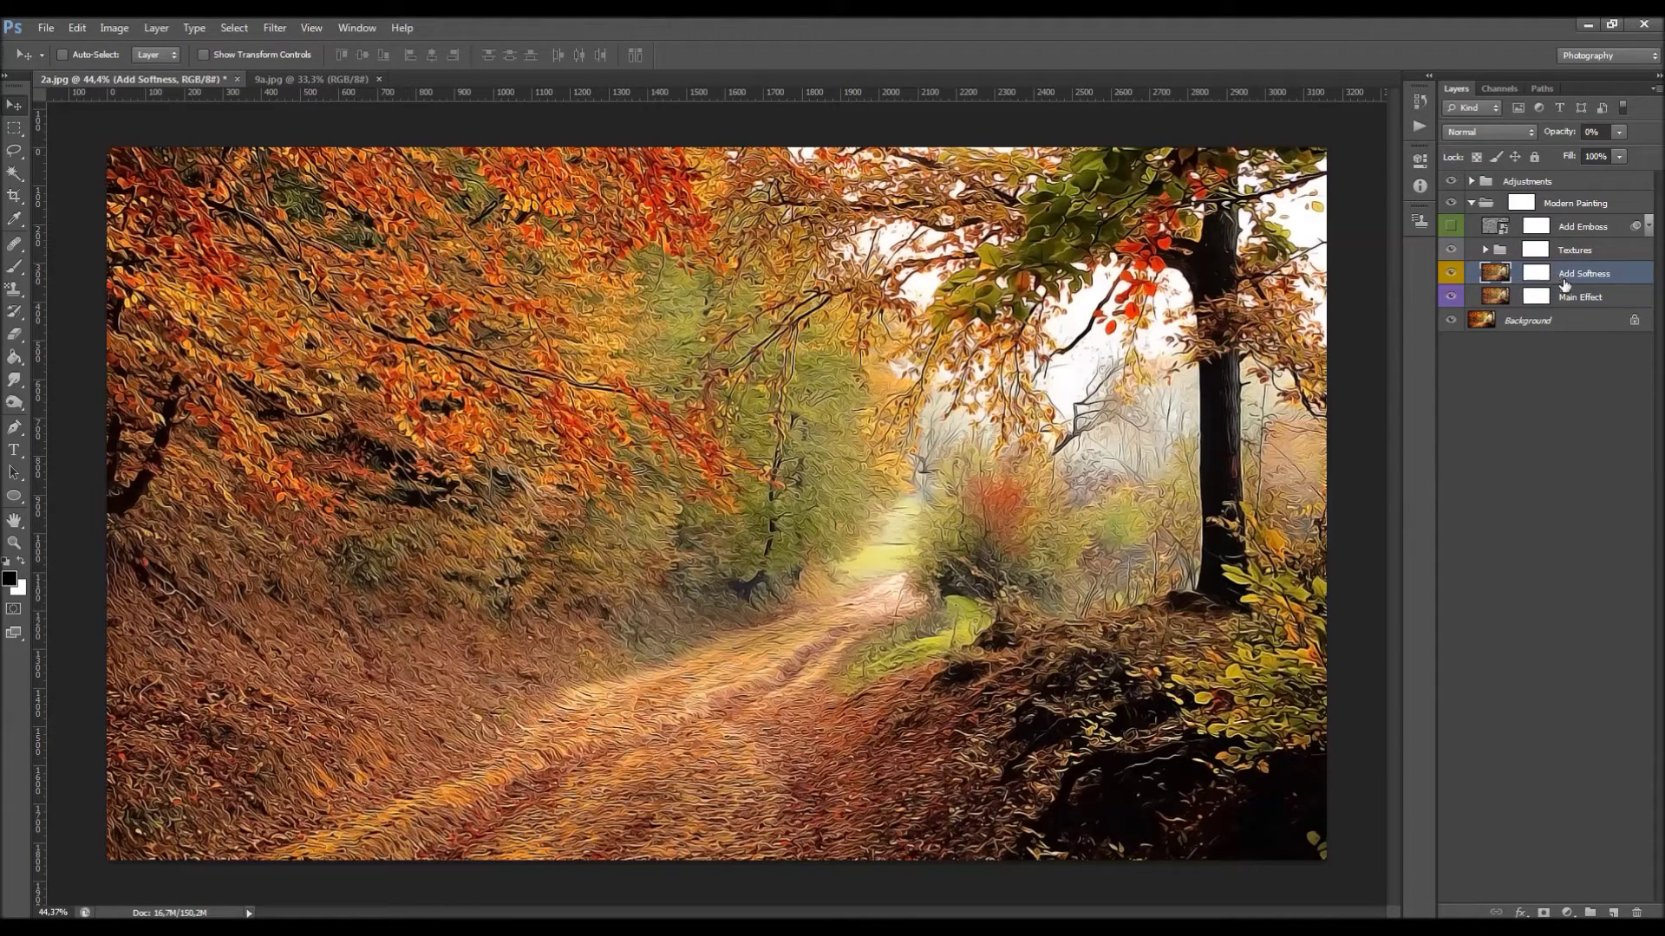
click(1453, 275)
click(1451, 275)
drag(1549, 129, 1649, 144)
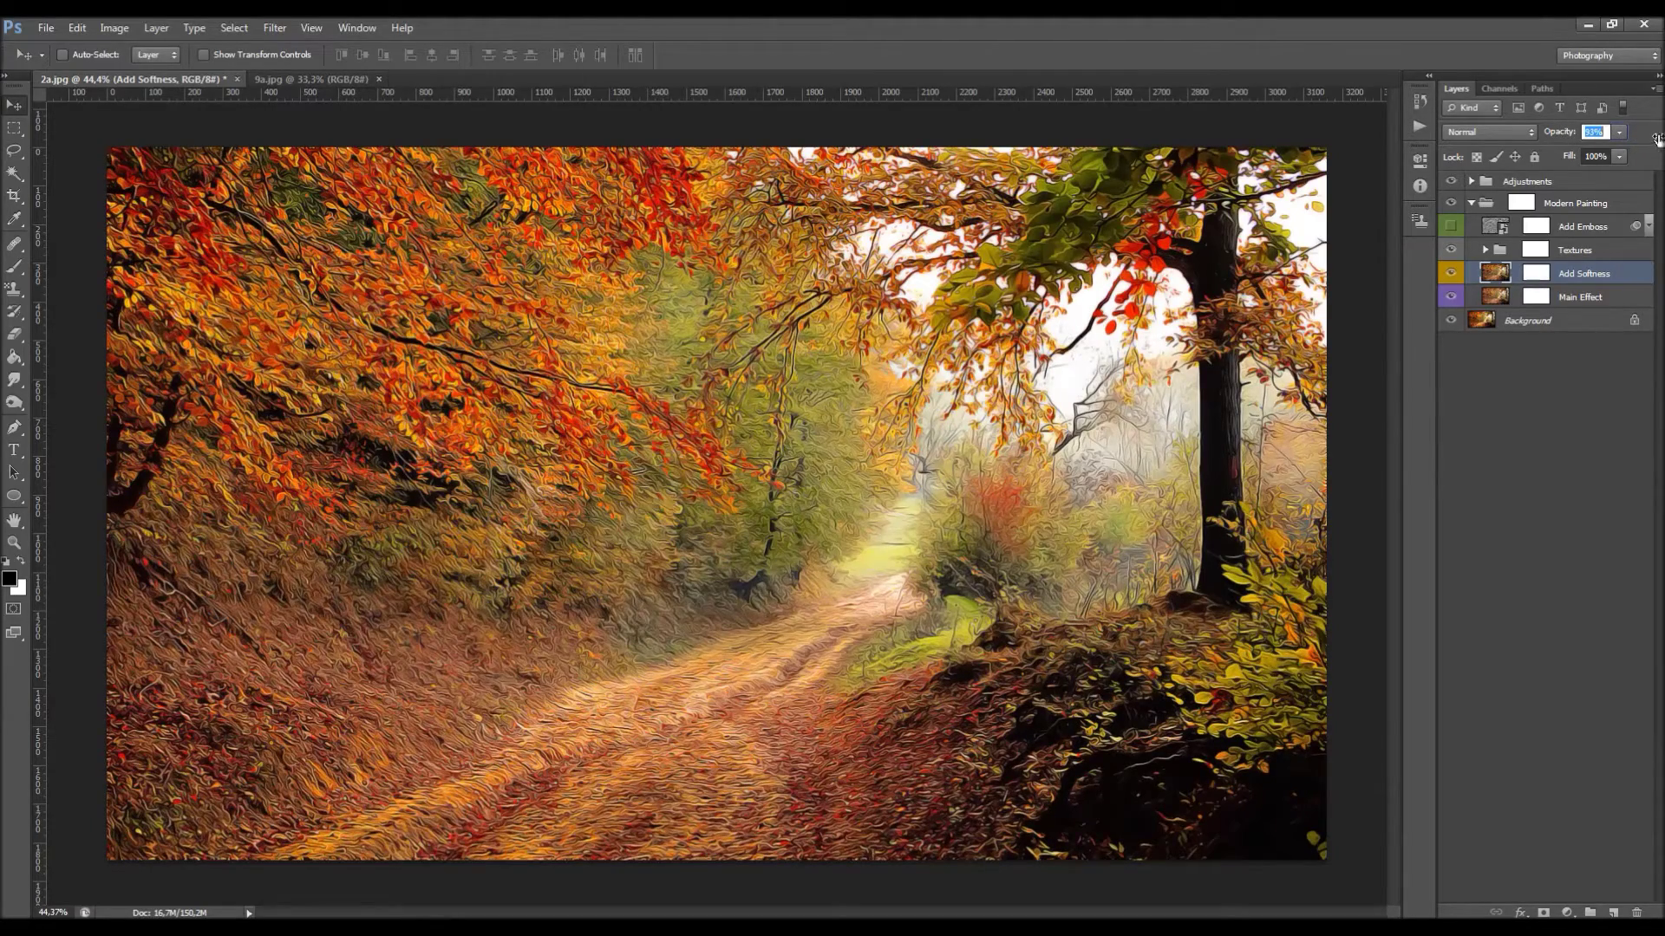
key(Return)
drag(1566, 133, 1560, 136)
drag(1527, 139, 1527, 139)
- Paint black over the trees on the Add Softness layer mask with the brush at 53% opacity
click(1528, 274)
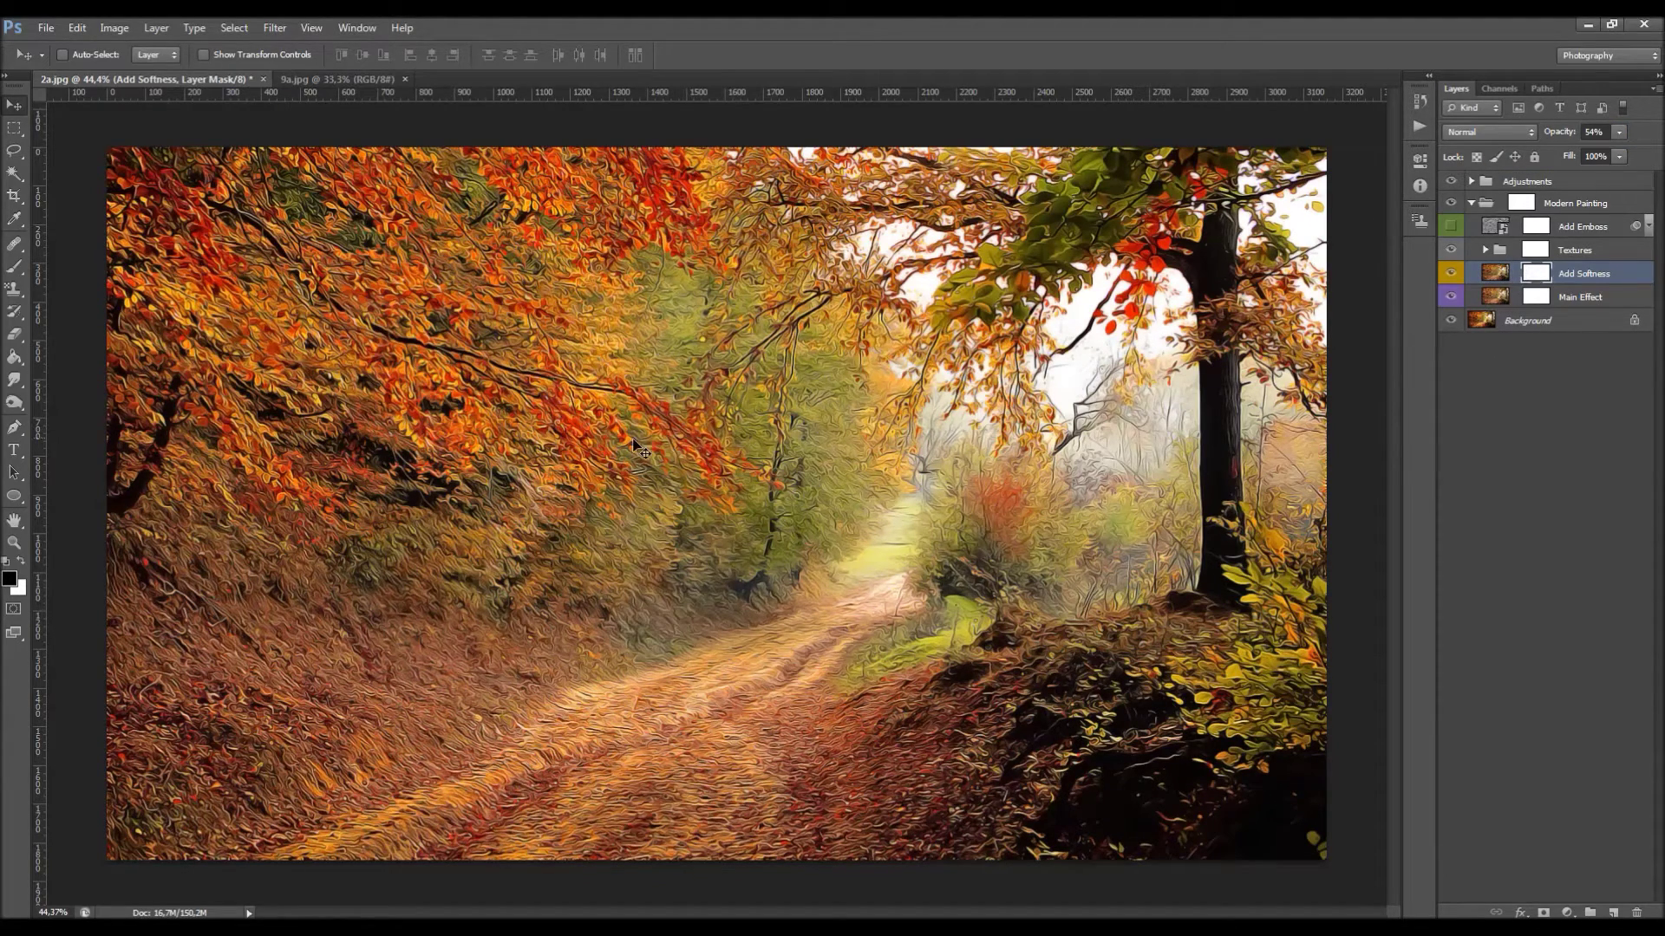
key(b)
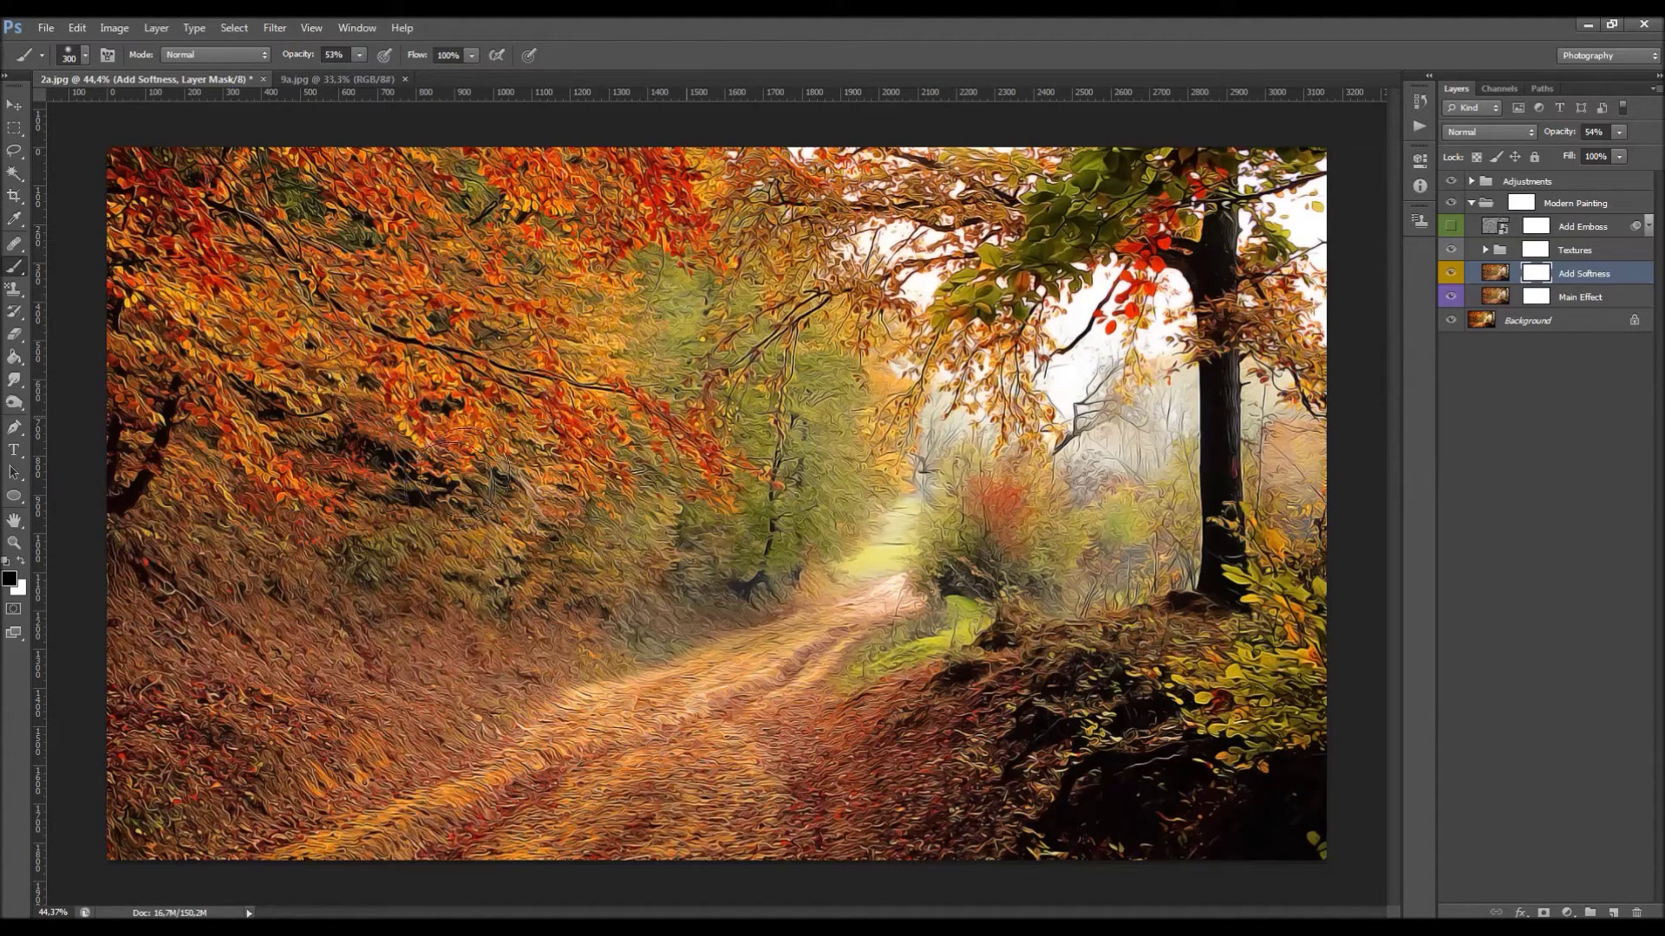
drag(595, 379, 600, 321)
- Restore the Add Softness mask by painting white with a 900 px brush at 100% opacity, and view the mask alone to check it
drag(300, 49, 373, 52)
click(21, 561)
key(bracketright)
key(bracketright)
key(bracketright)
key(bracketright)
key(bracketright)
key(bracketright)
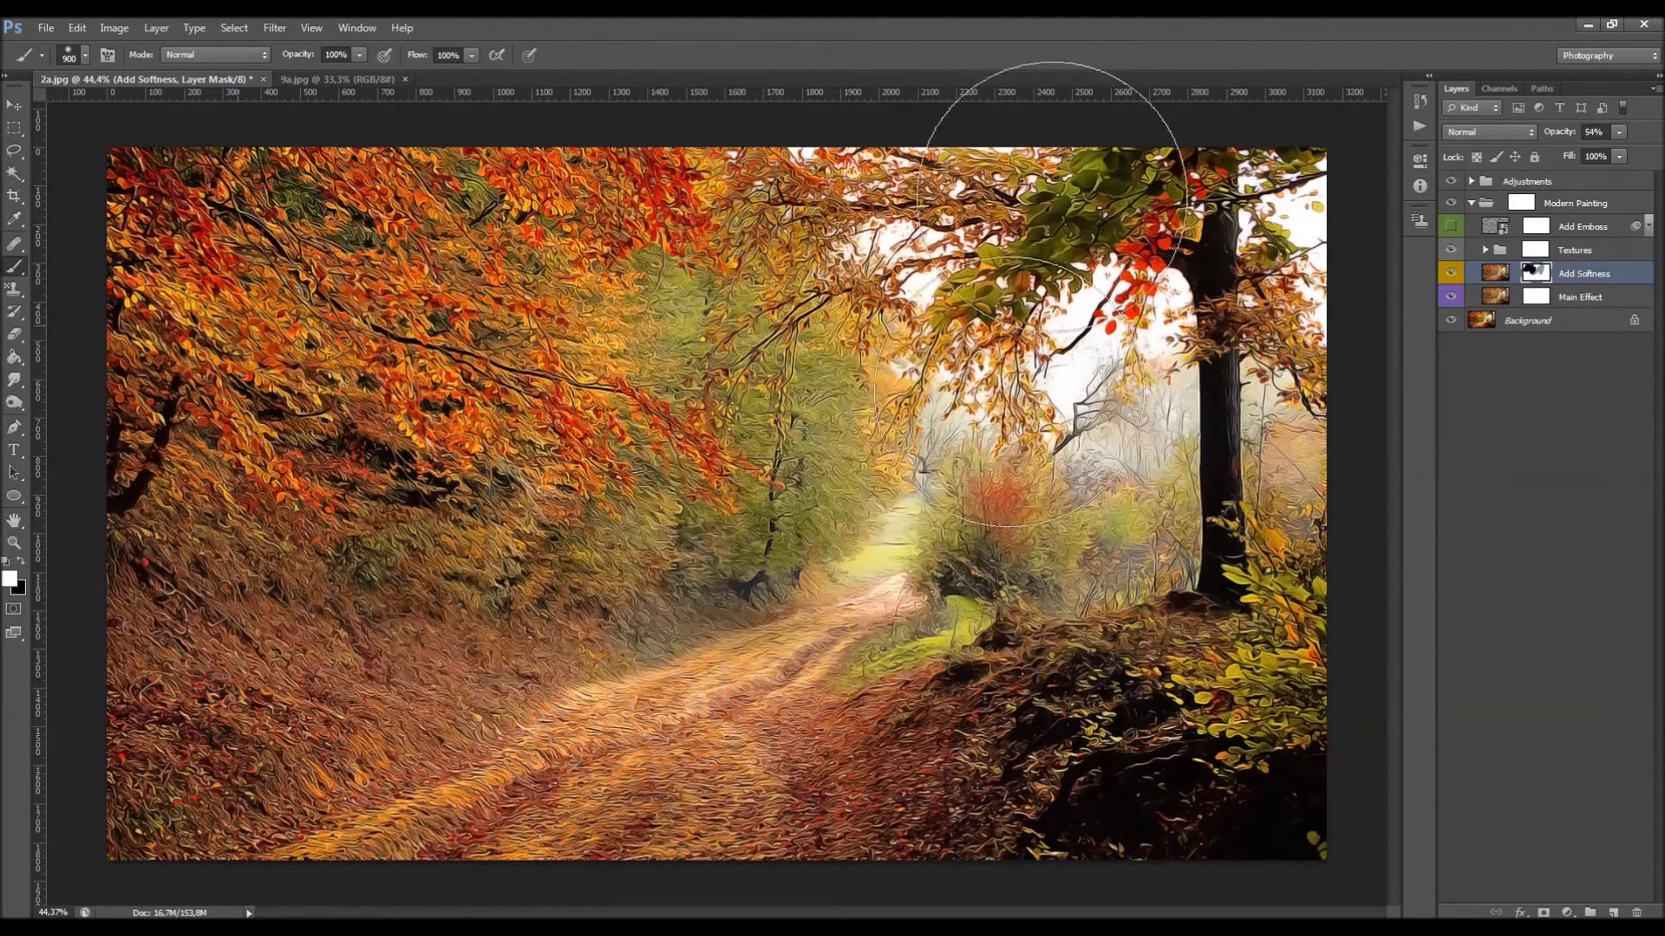
key(v)
alt+click(1535, 274)
alt+click(1536, 276)
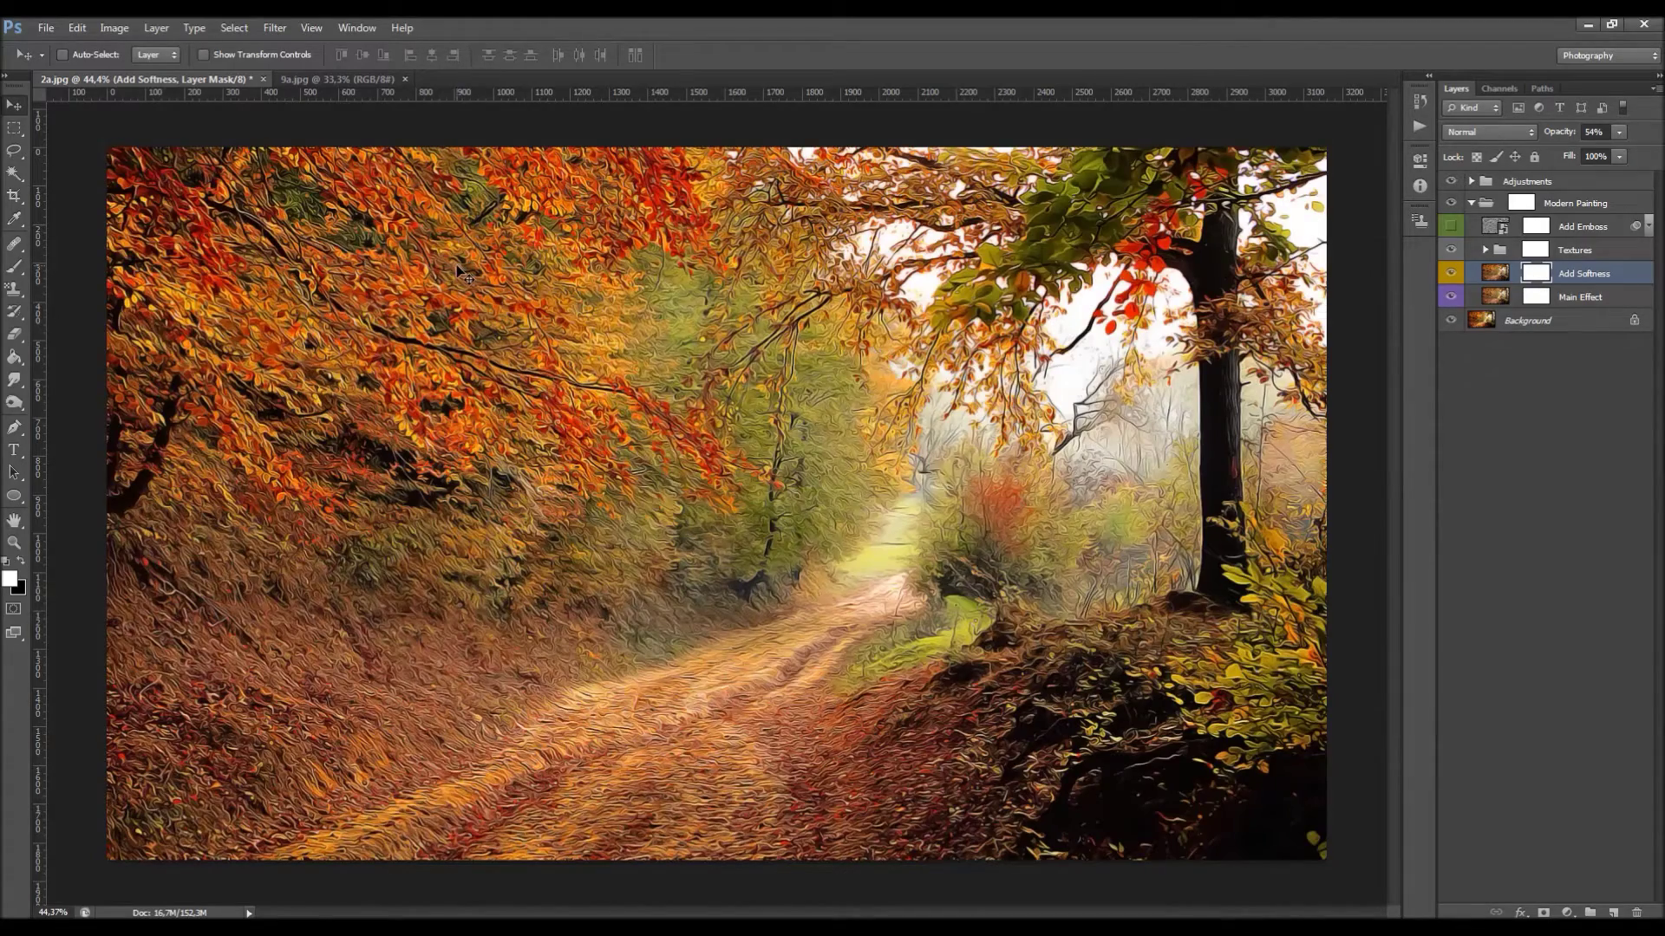
- Expand the Textures group and go through its Canvas, Paper and Halftone Texture layers, keeping their names
click(1578, 252)
click(1487, 250)
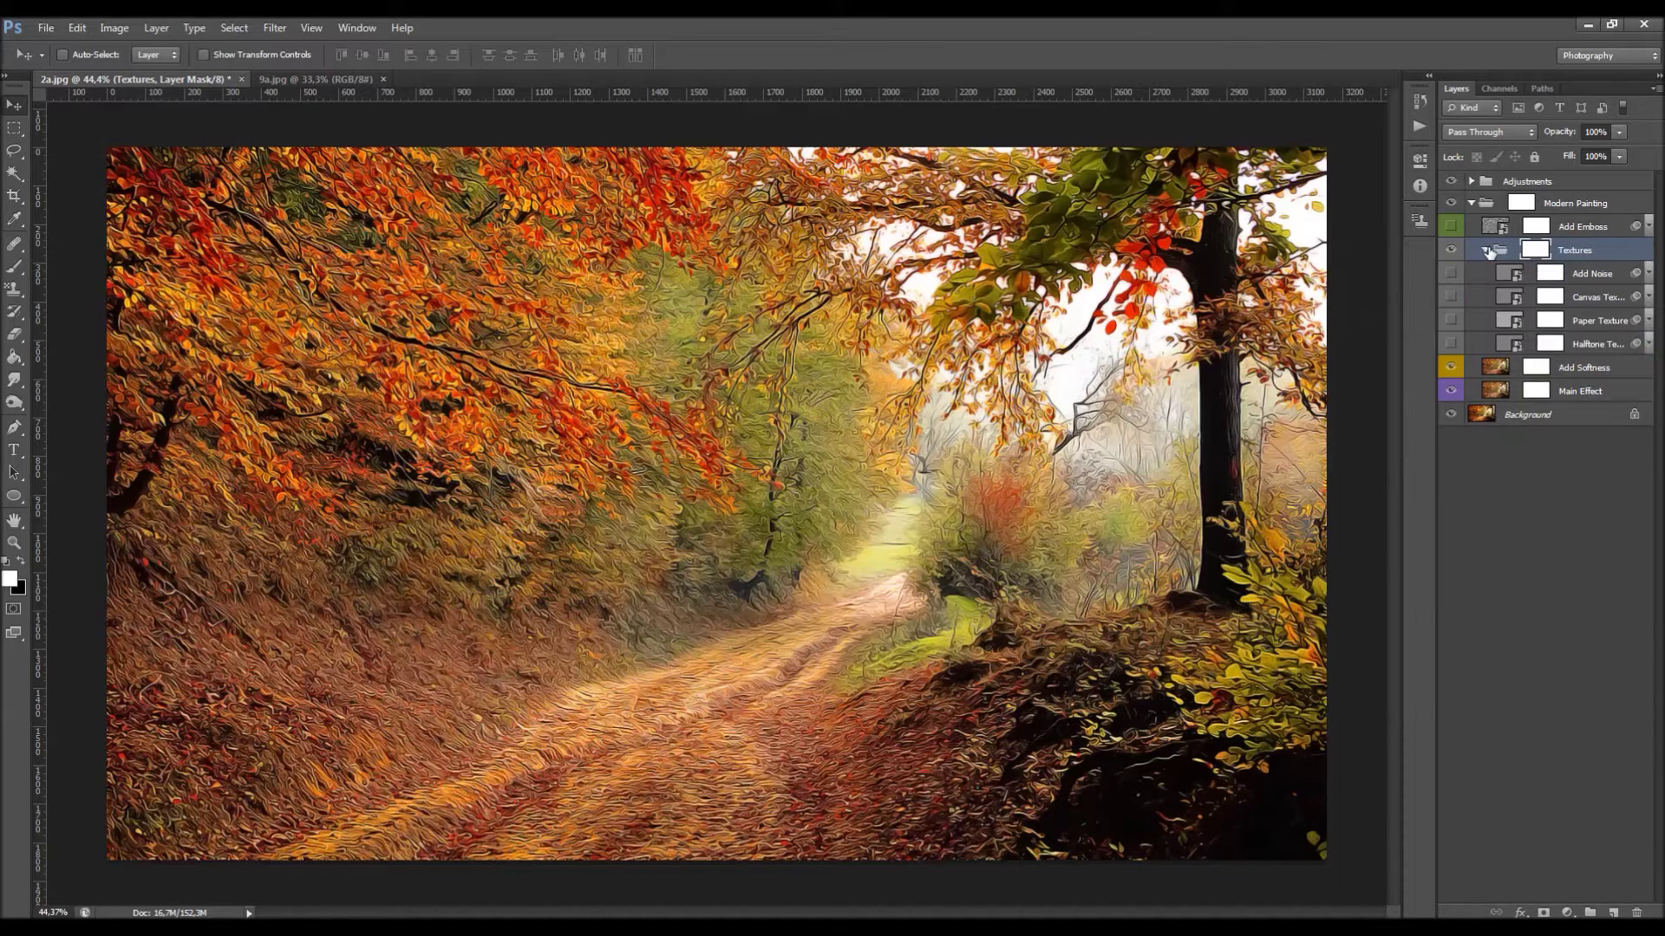
double_click(1591, 299)
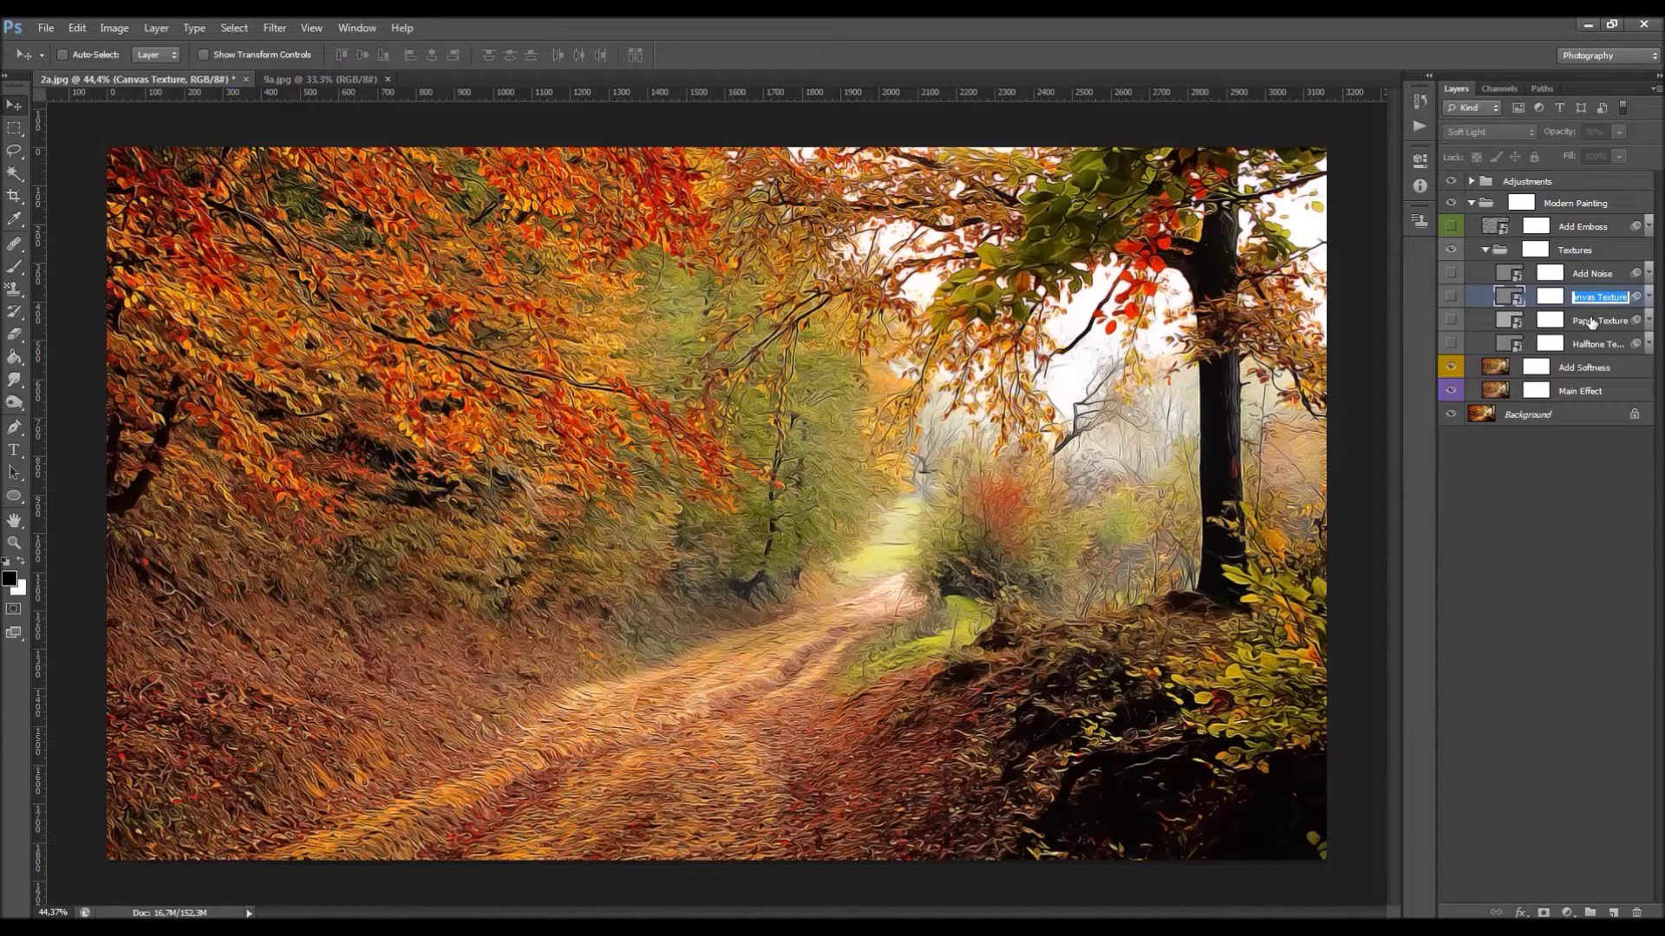
click(1591, 322)
double_click(1591, 345)
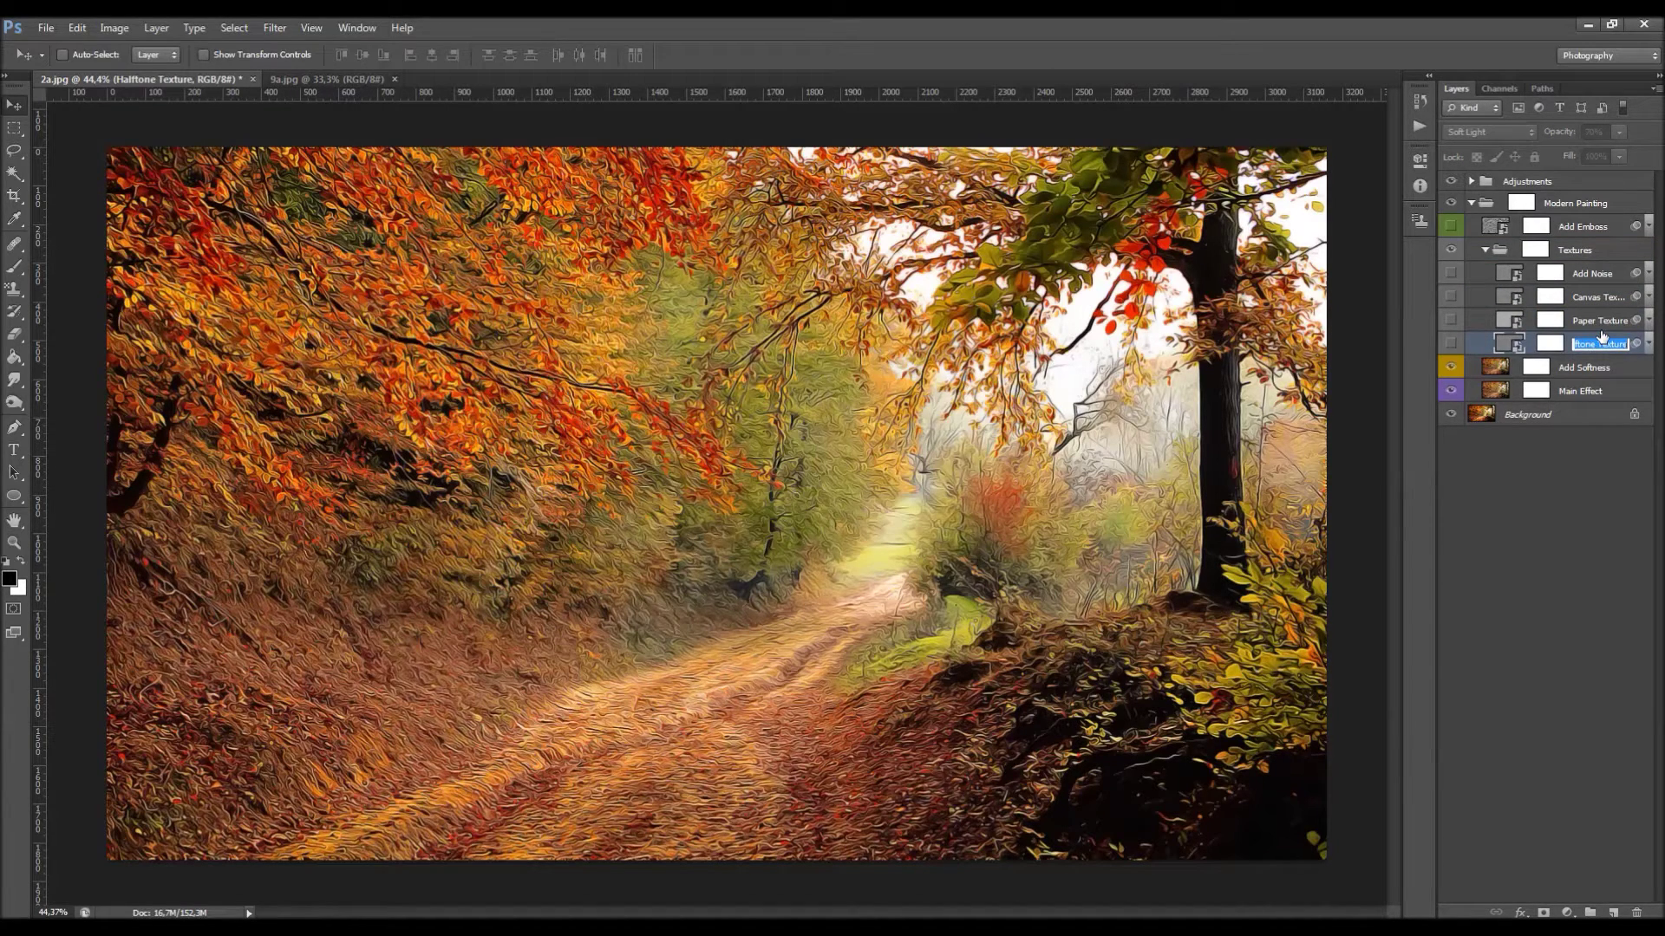
click(1600, 326)
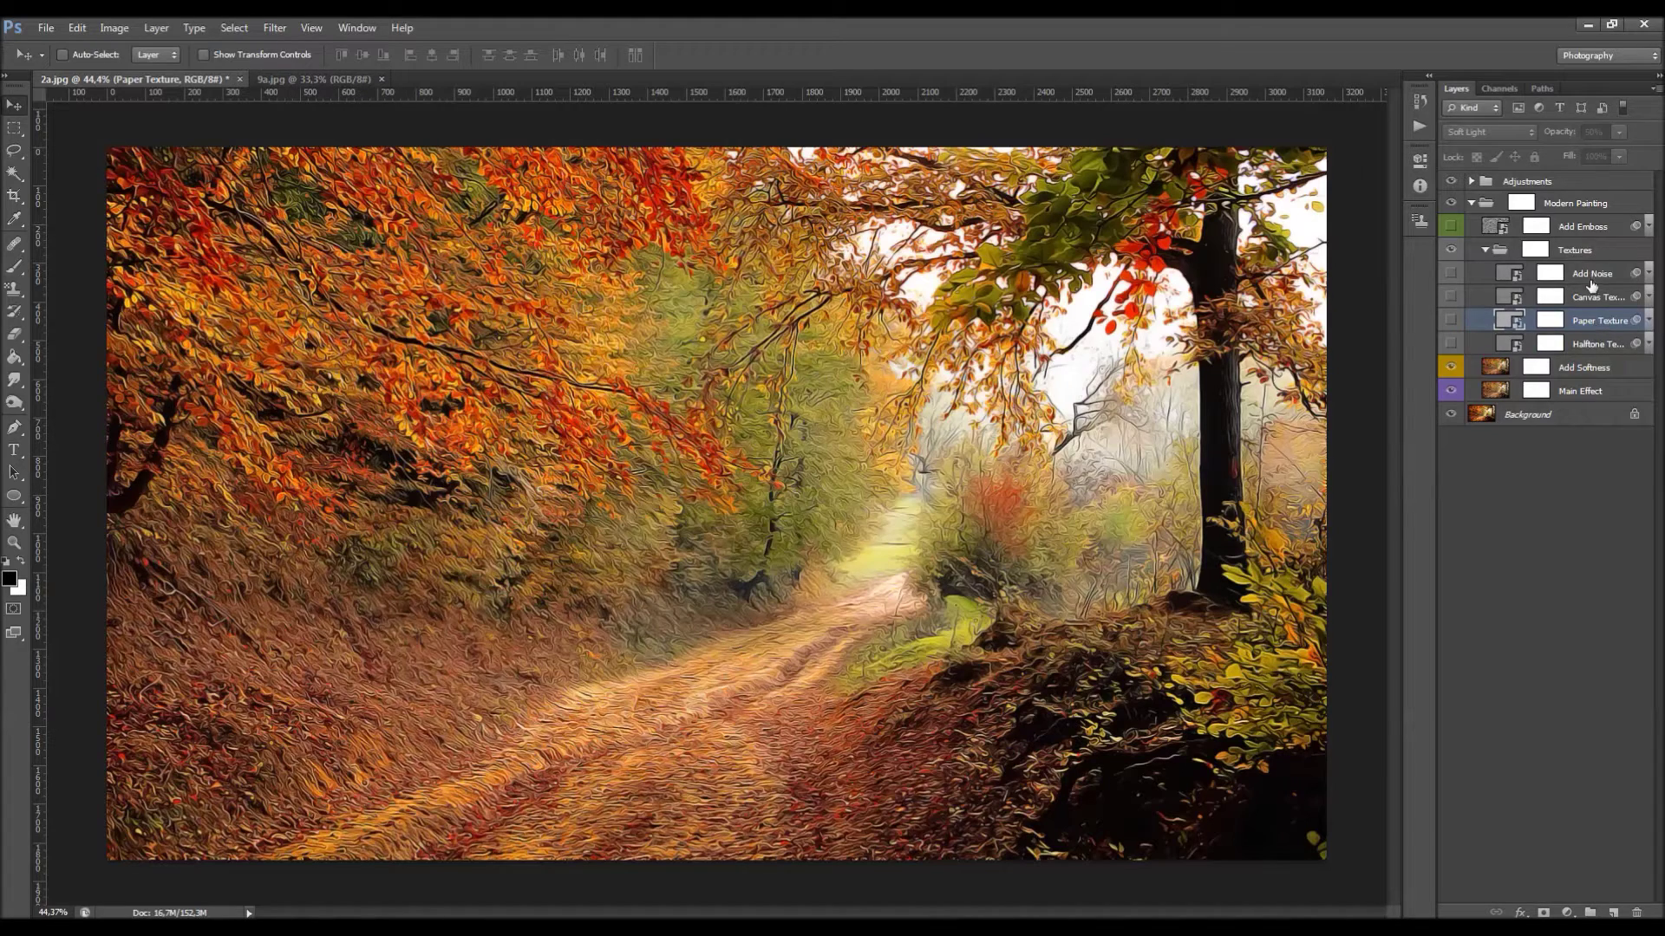
click(1582, 345)
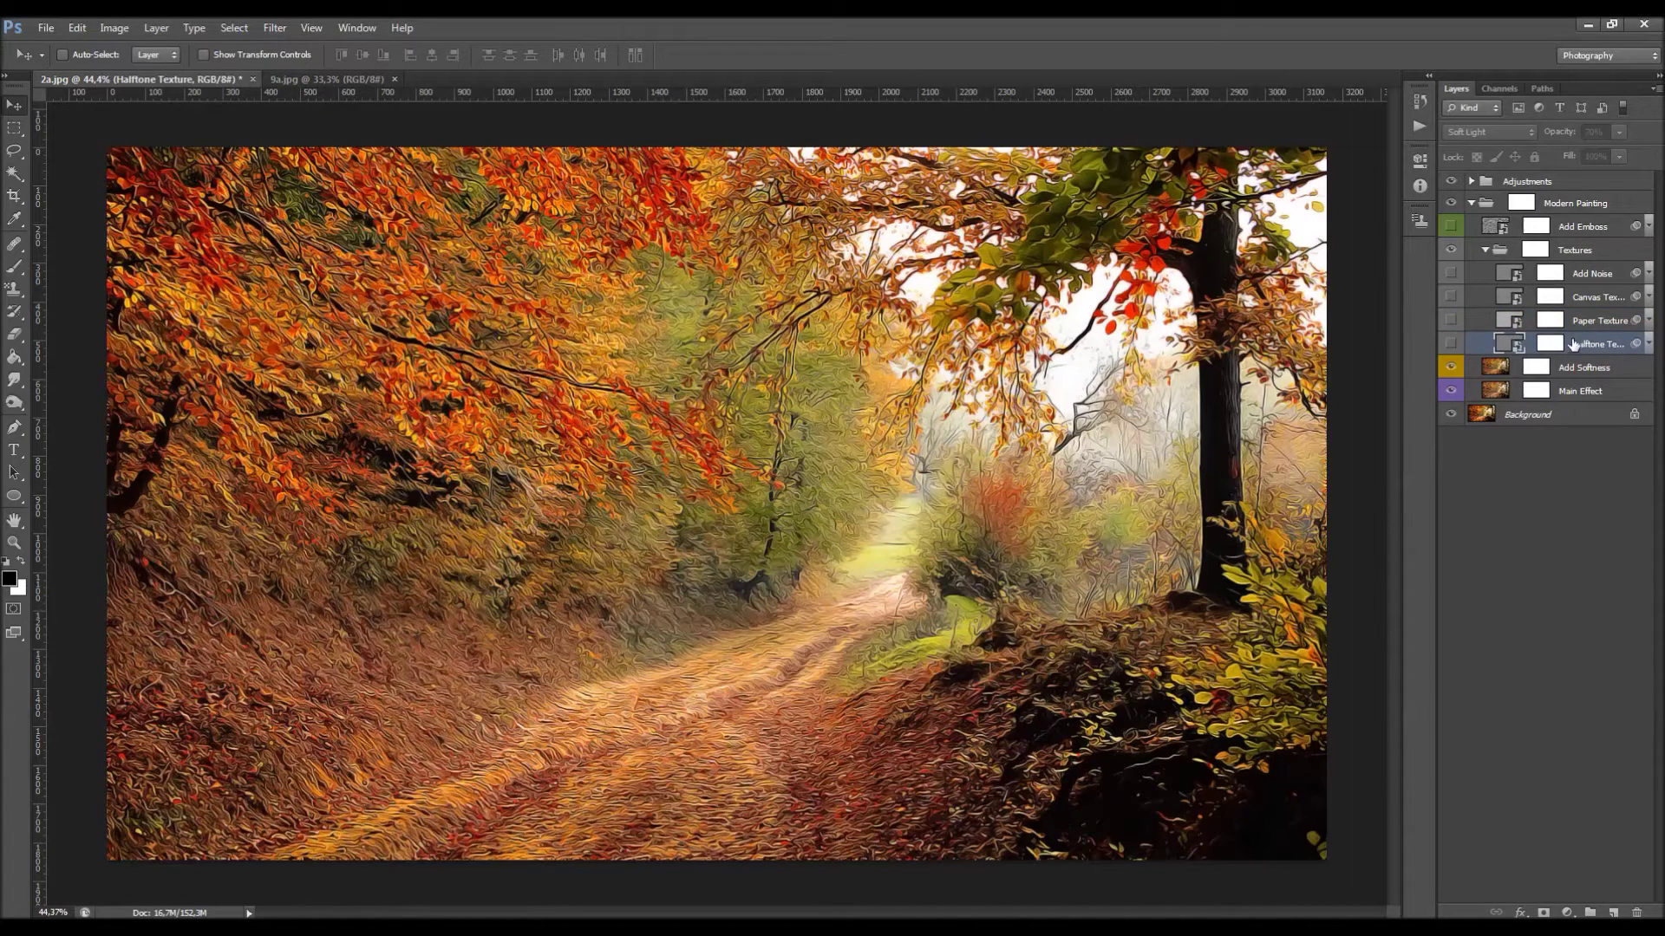
- Preview the Halftone, Paper, Canvas and Add Noise texture layers one at a time, hiding each again, and check their opacity
click(1451, 345)
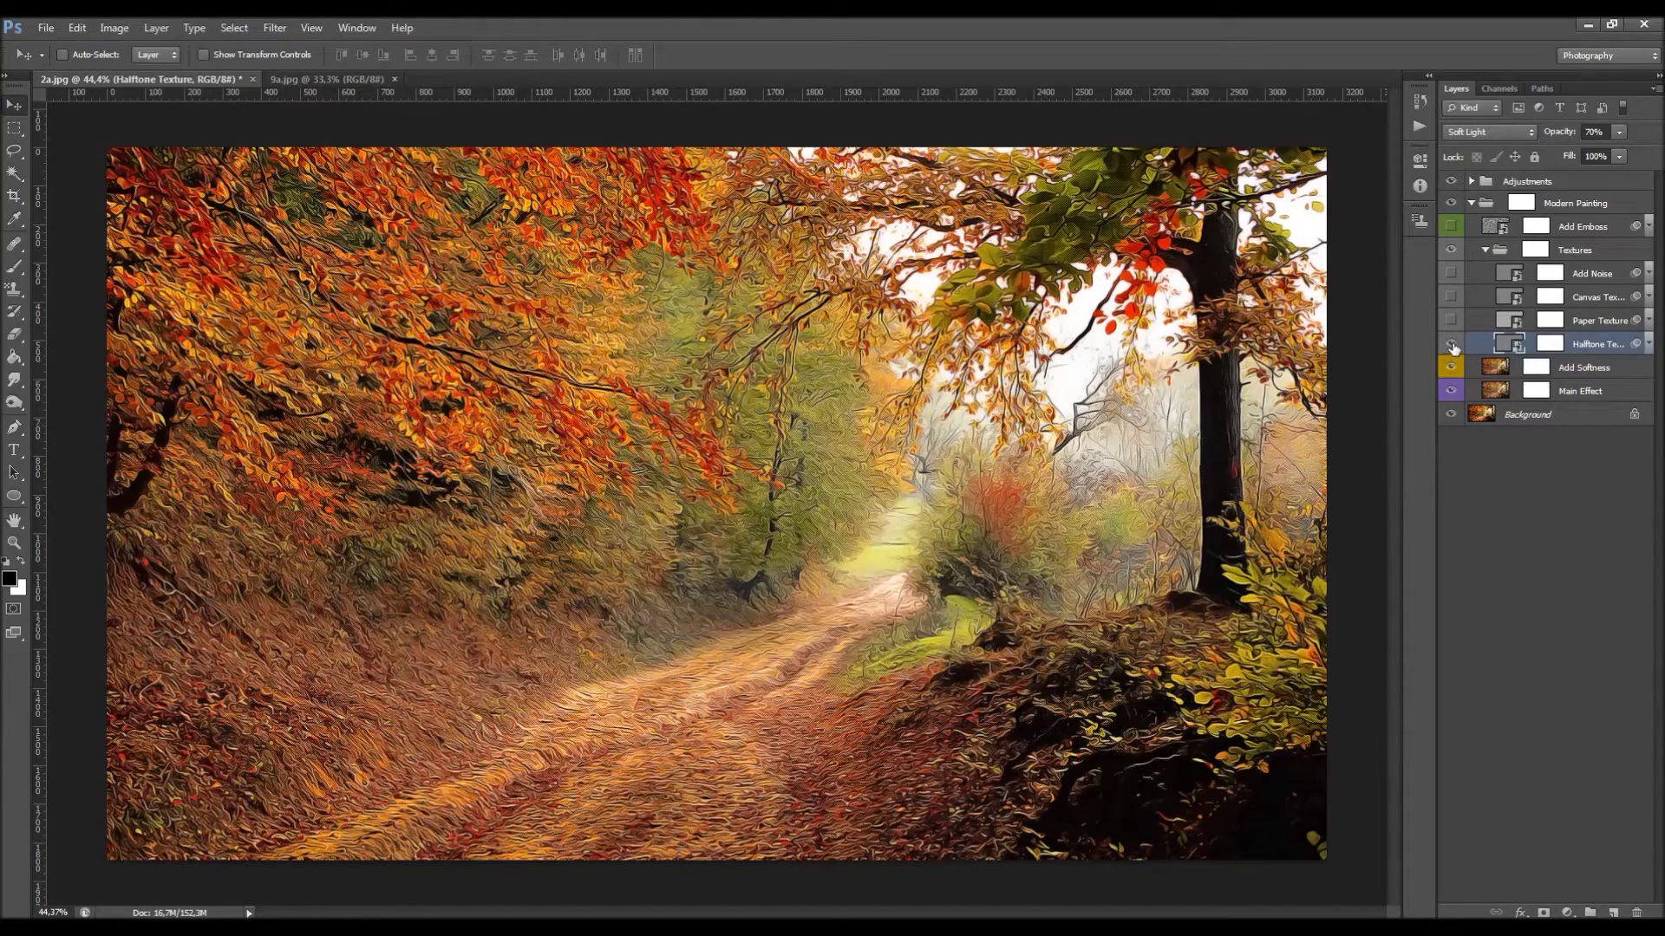
click(1451, 345)
click(1452, 321)
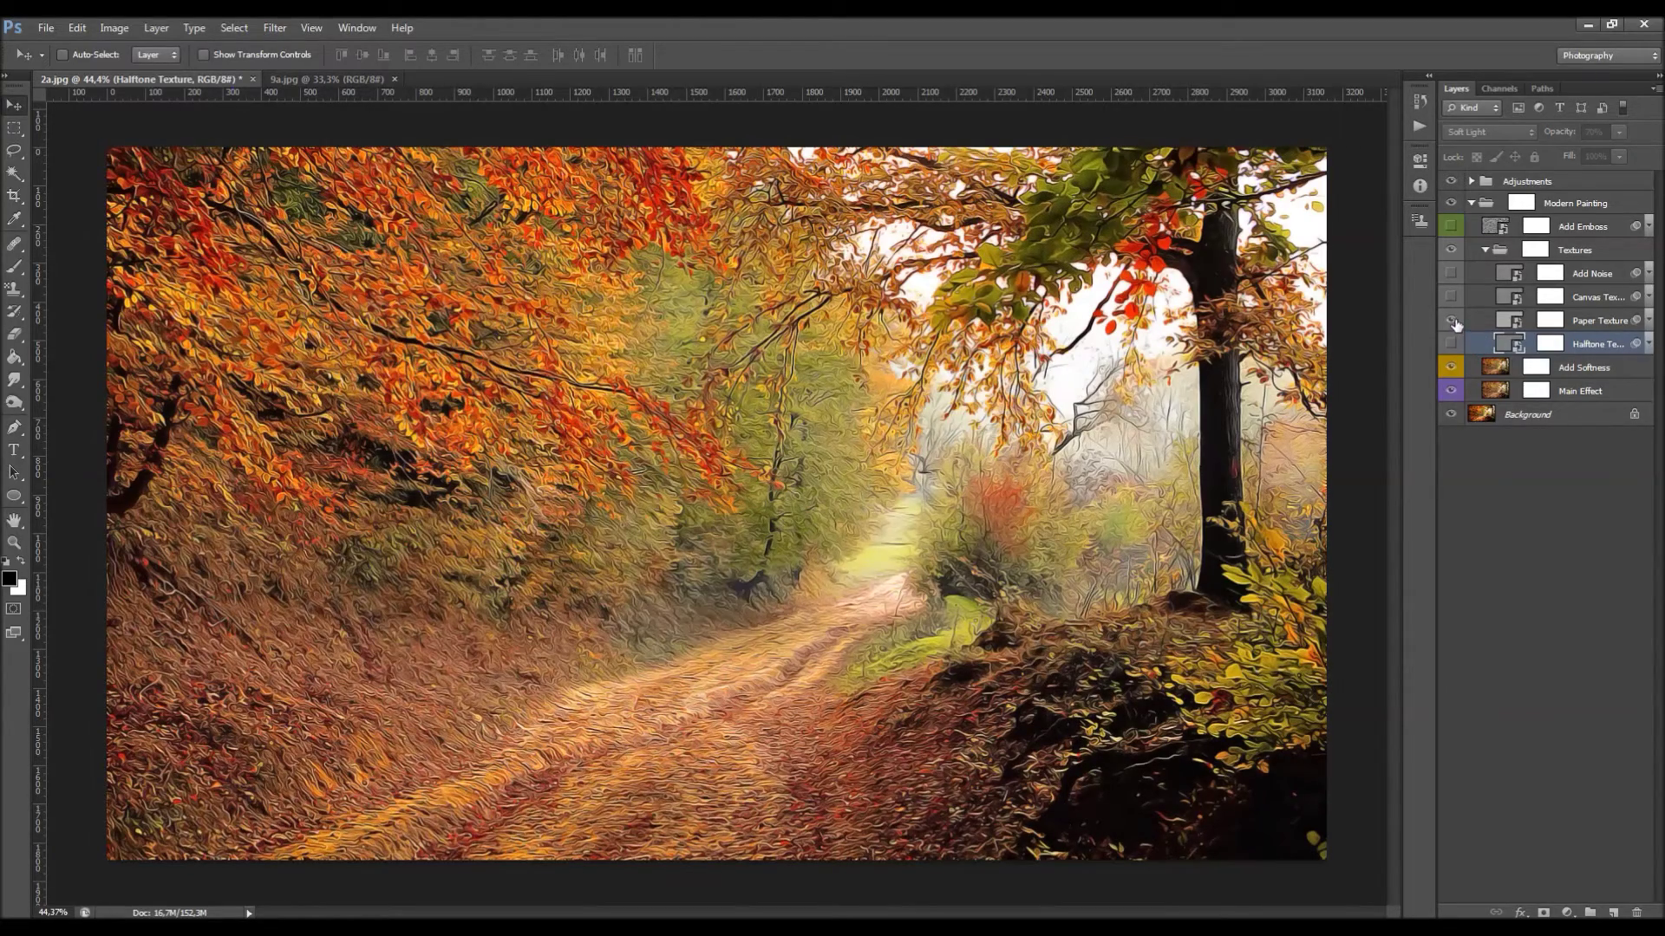
click(1452, 320)
click(1451, 297)
click(1451, 298)
click(1451, 274)
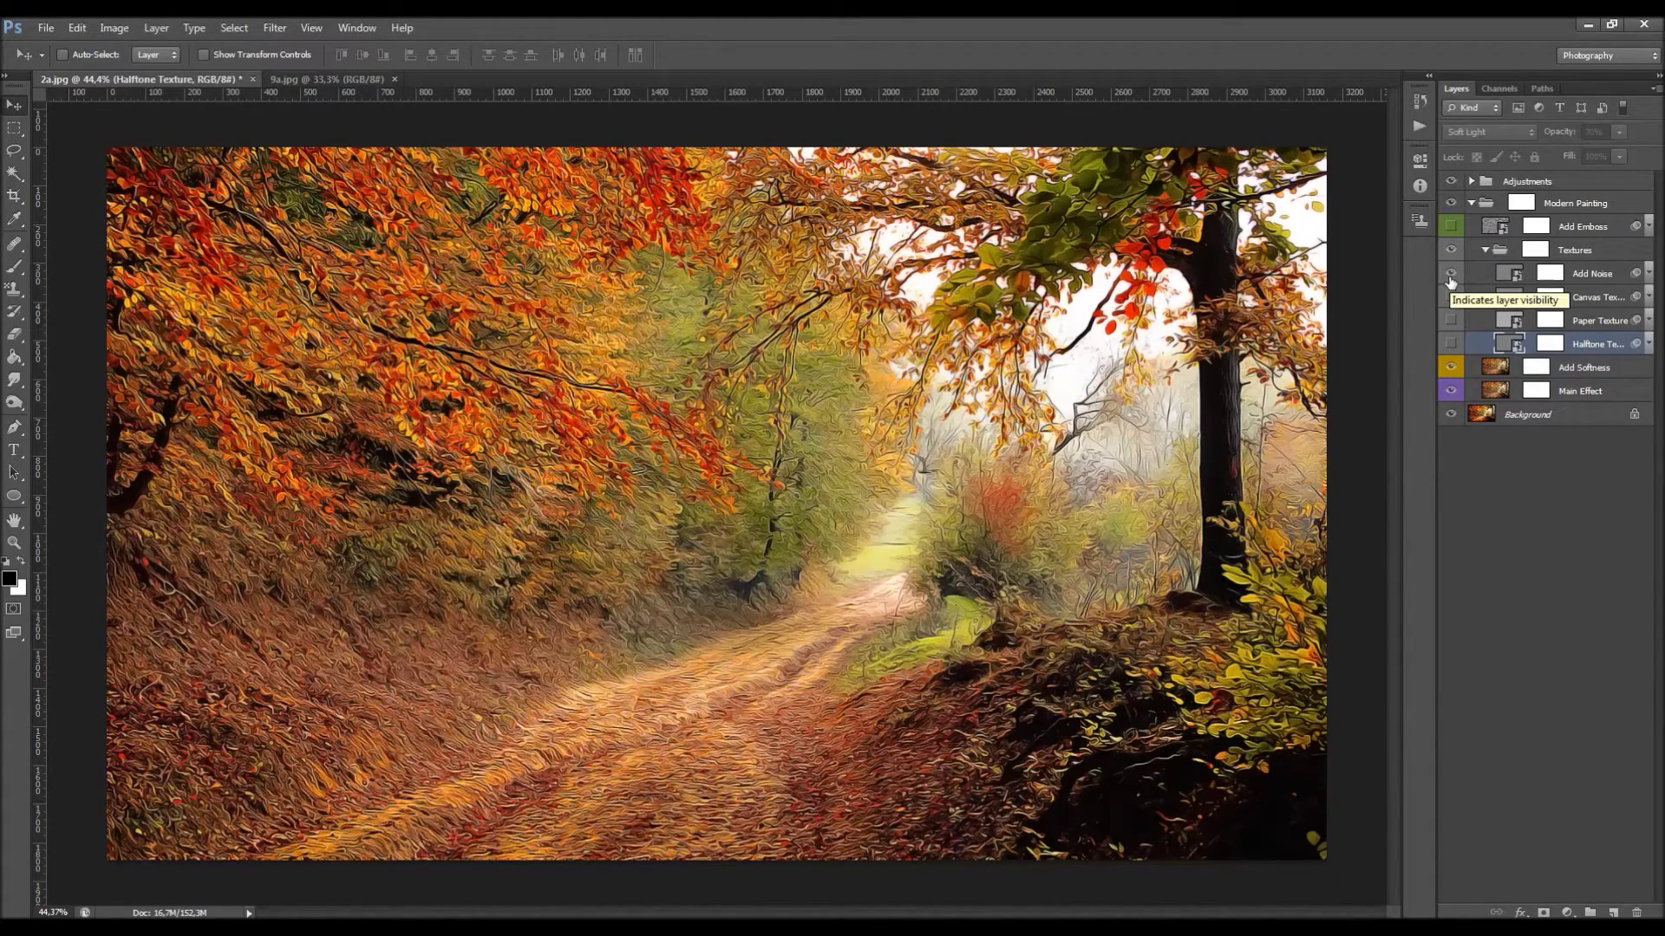
click(1450, 277)
click(1554, 274)
click(1554, 298)
click(1554, 321)
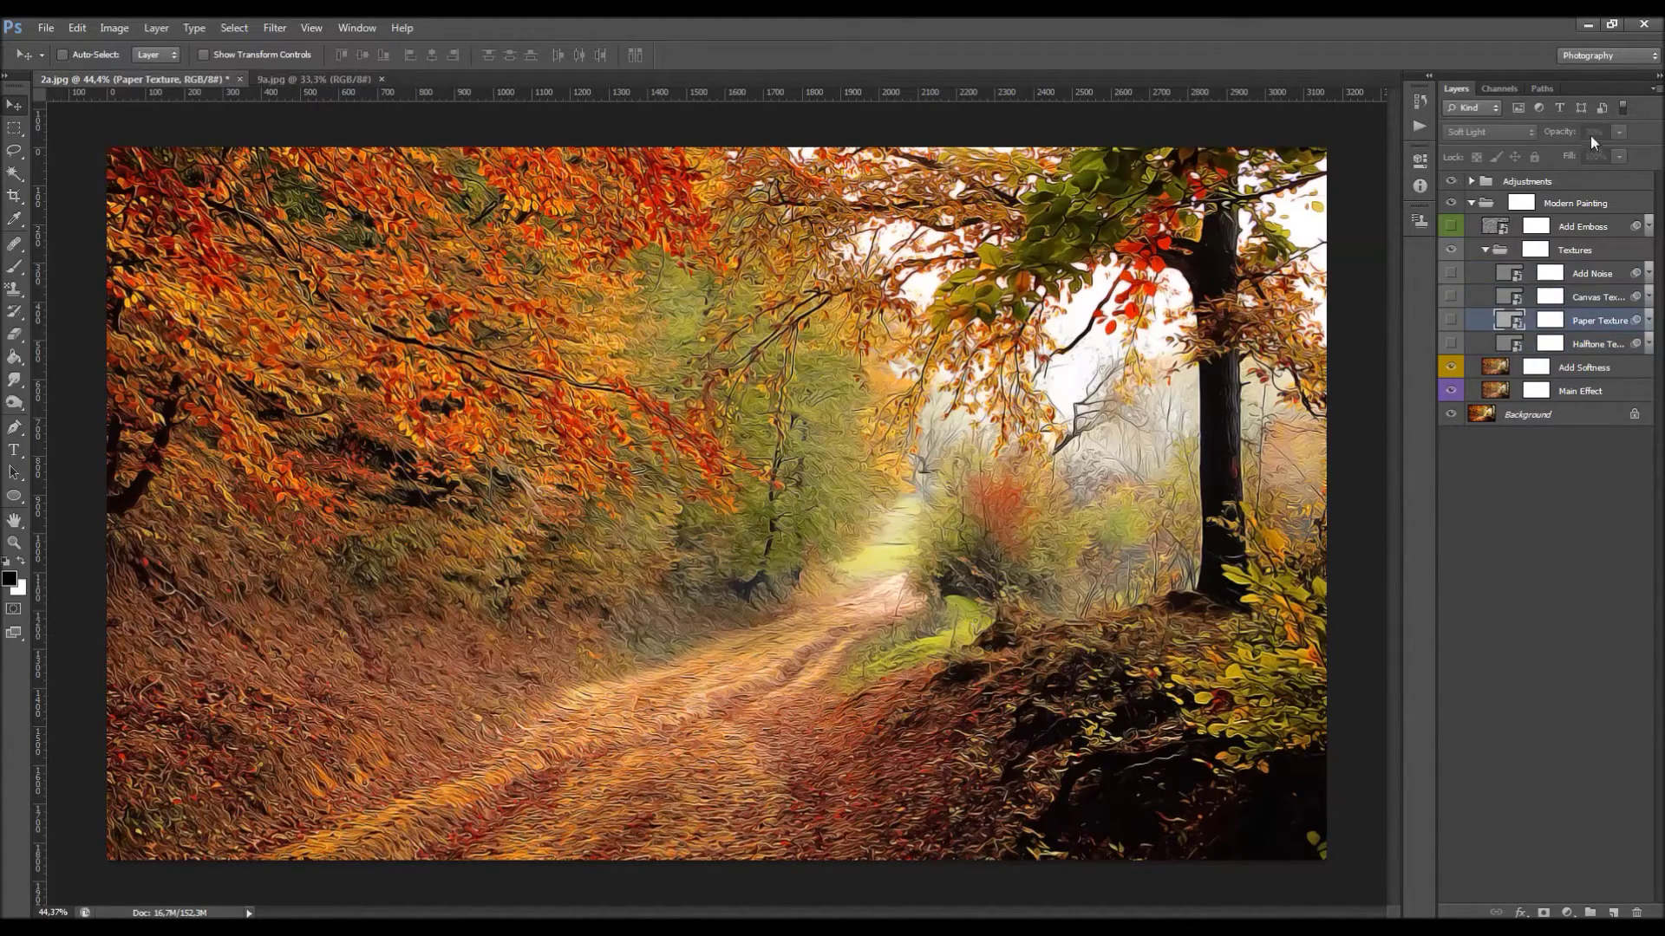
- Show the Canvas Texture layer, set its opacity to 100%, and hide the layer again
click(1451, 298)
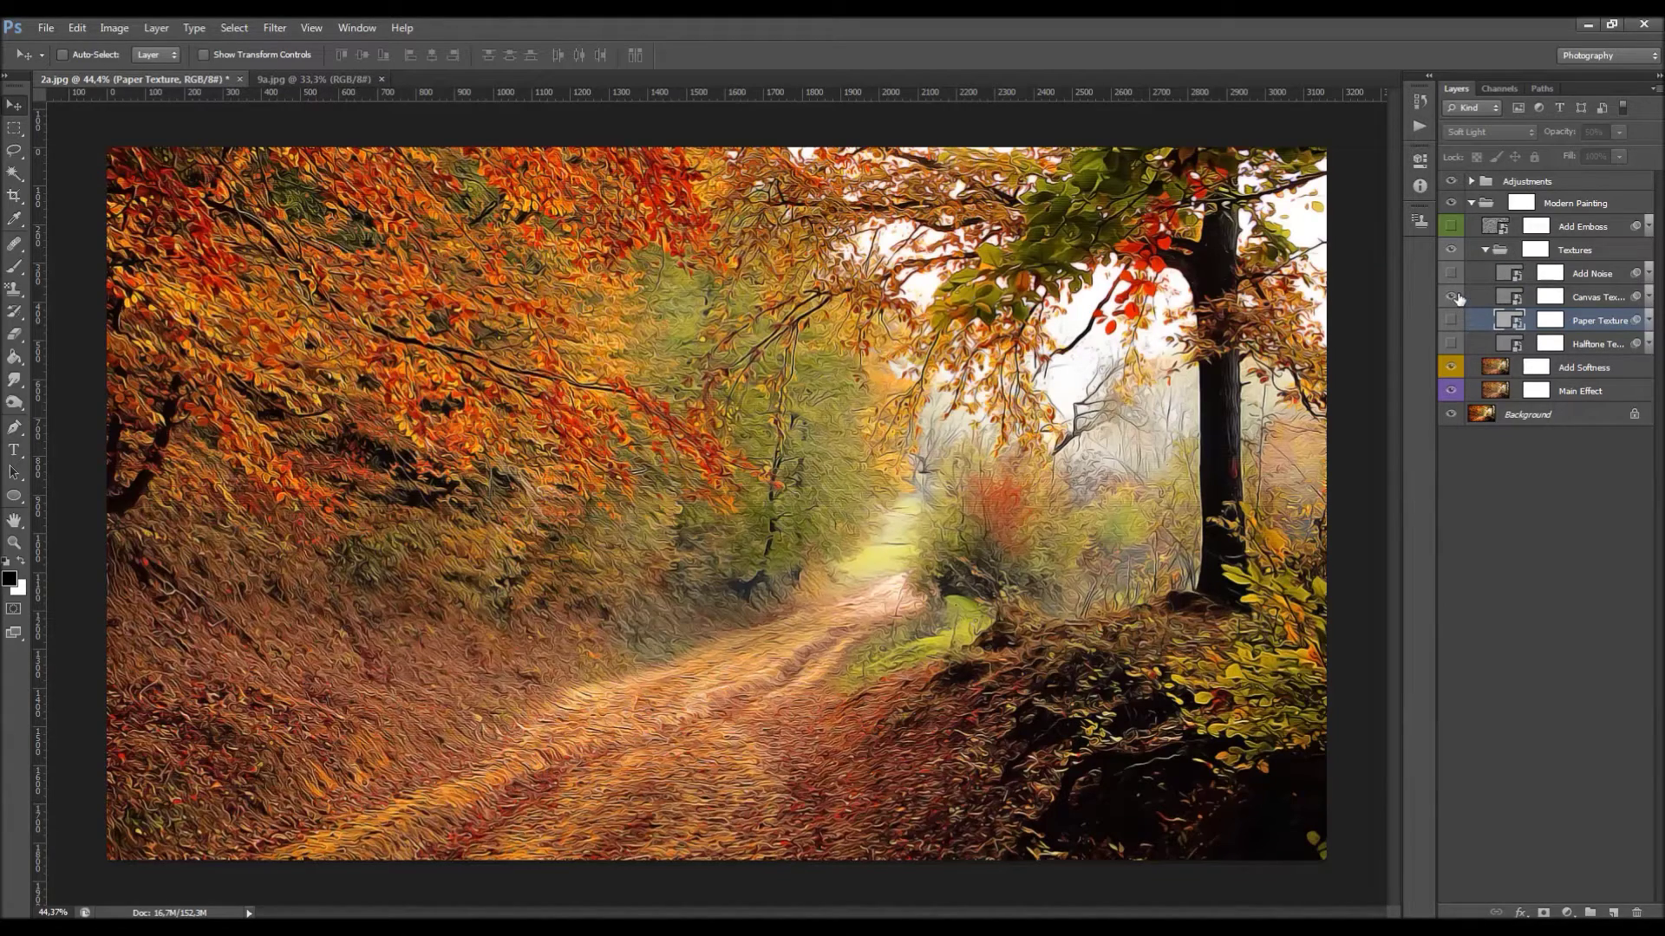
click(1574, 298)
drag(1554, 130, 1641, 148)
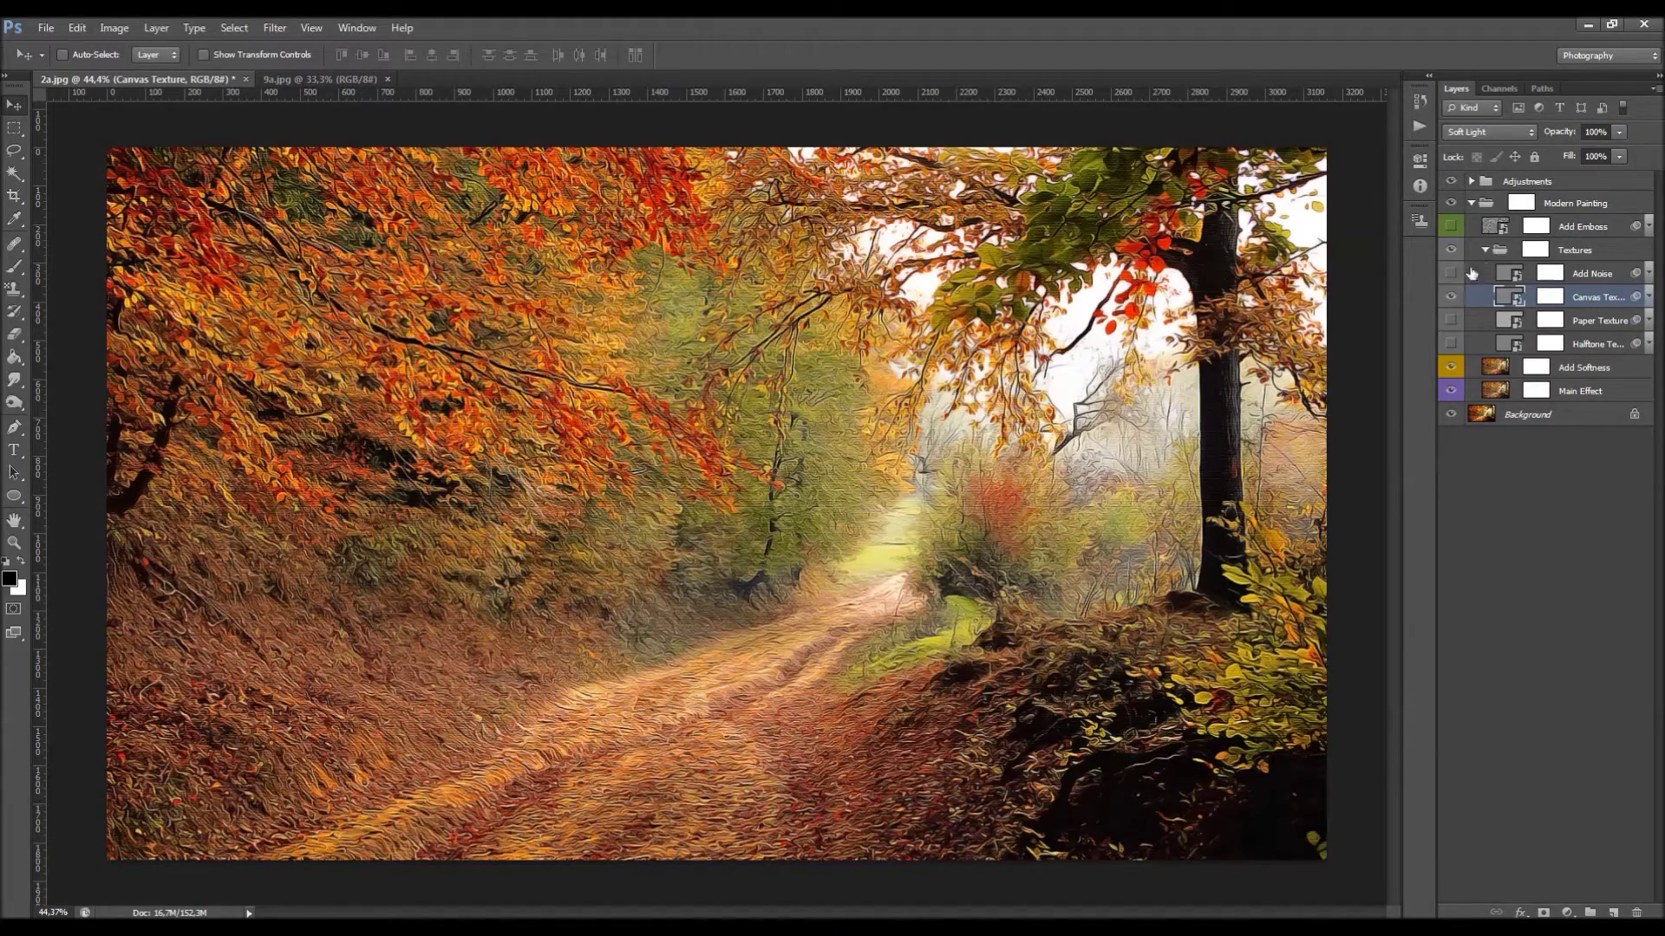
click(1450, 297)
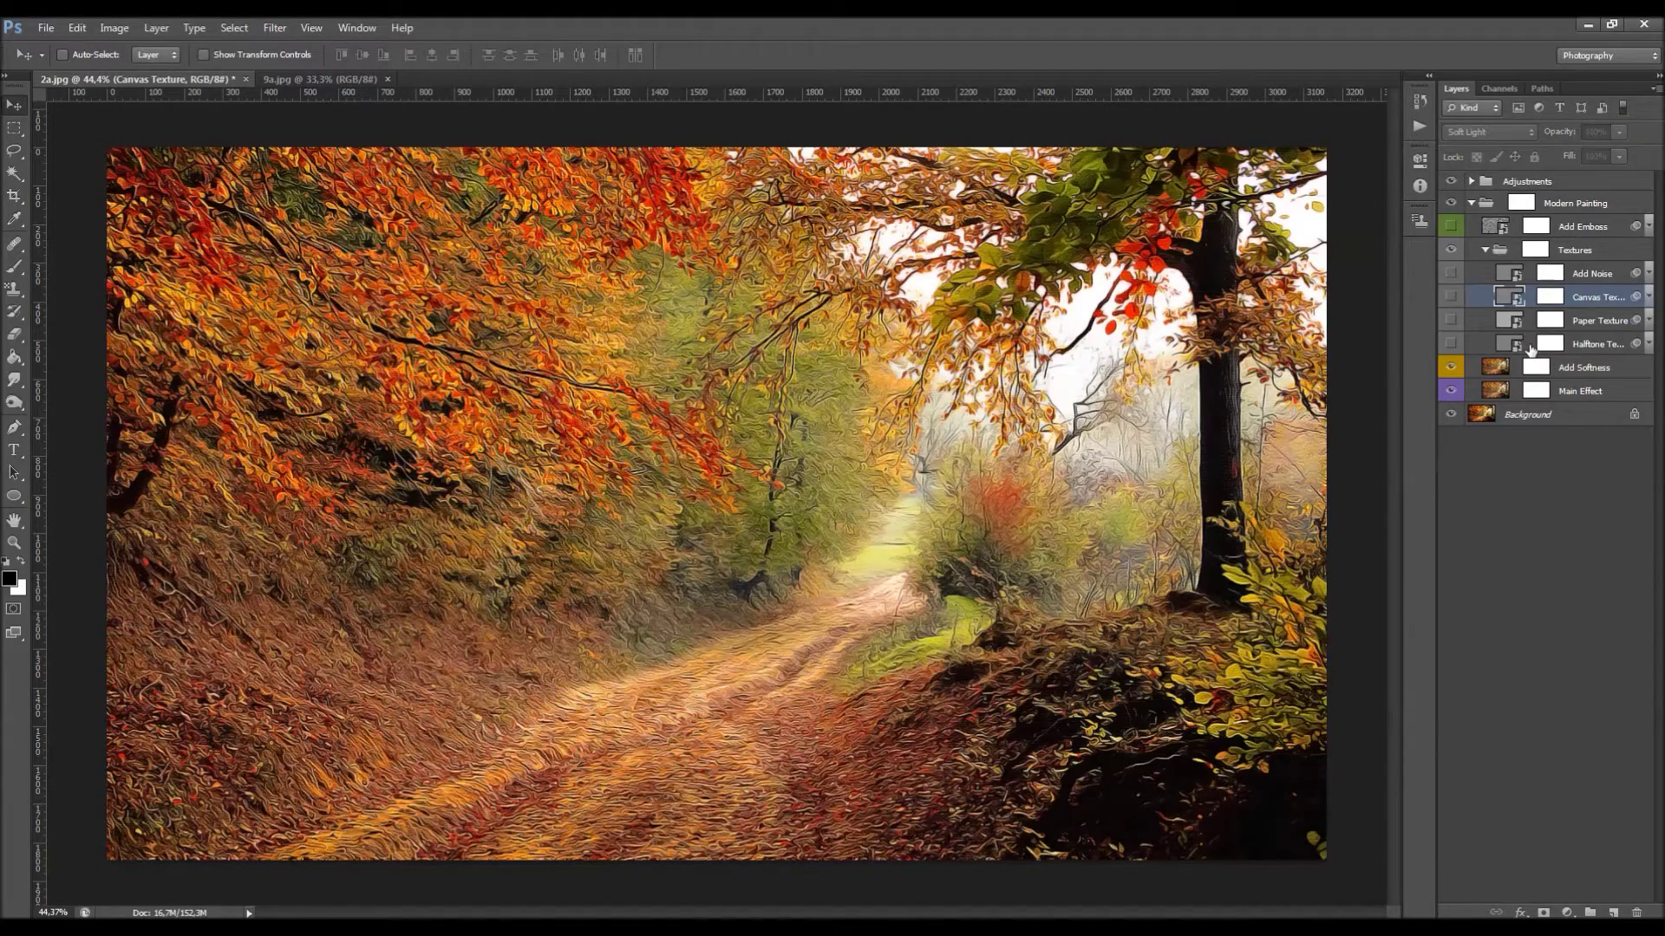
- Show the Halftone Texture layer and set its opacity to 42%
click(1580, 345)
click(1451, 345)
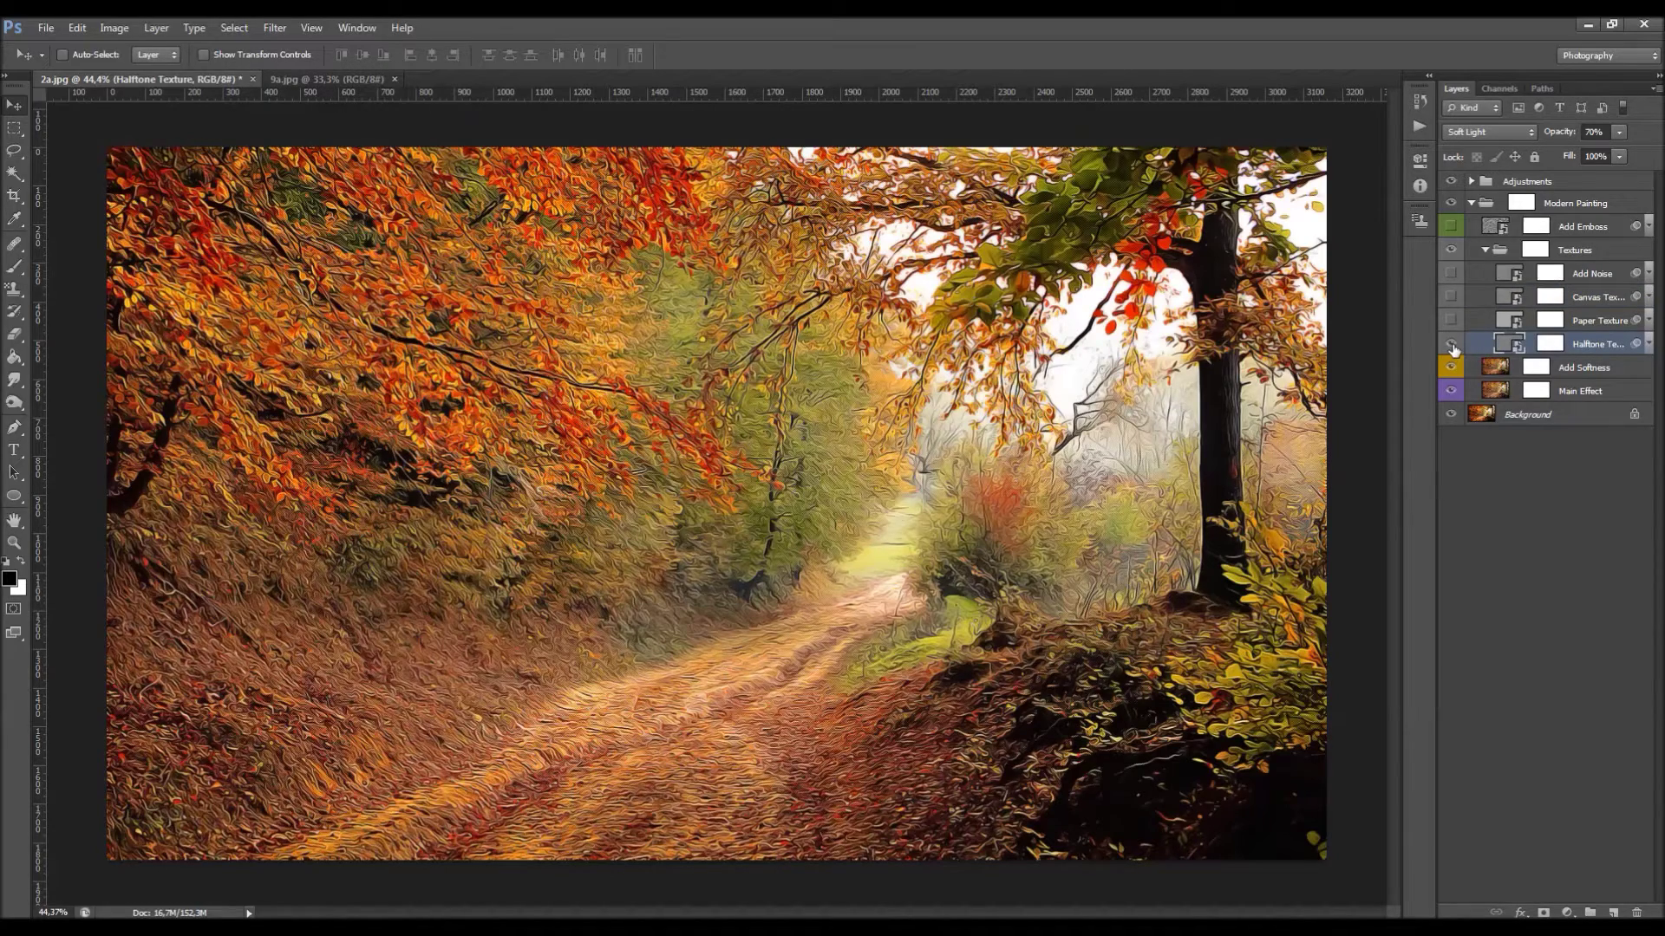
drag(1570, 133, 1561, 132)
text(42)
key(Return)
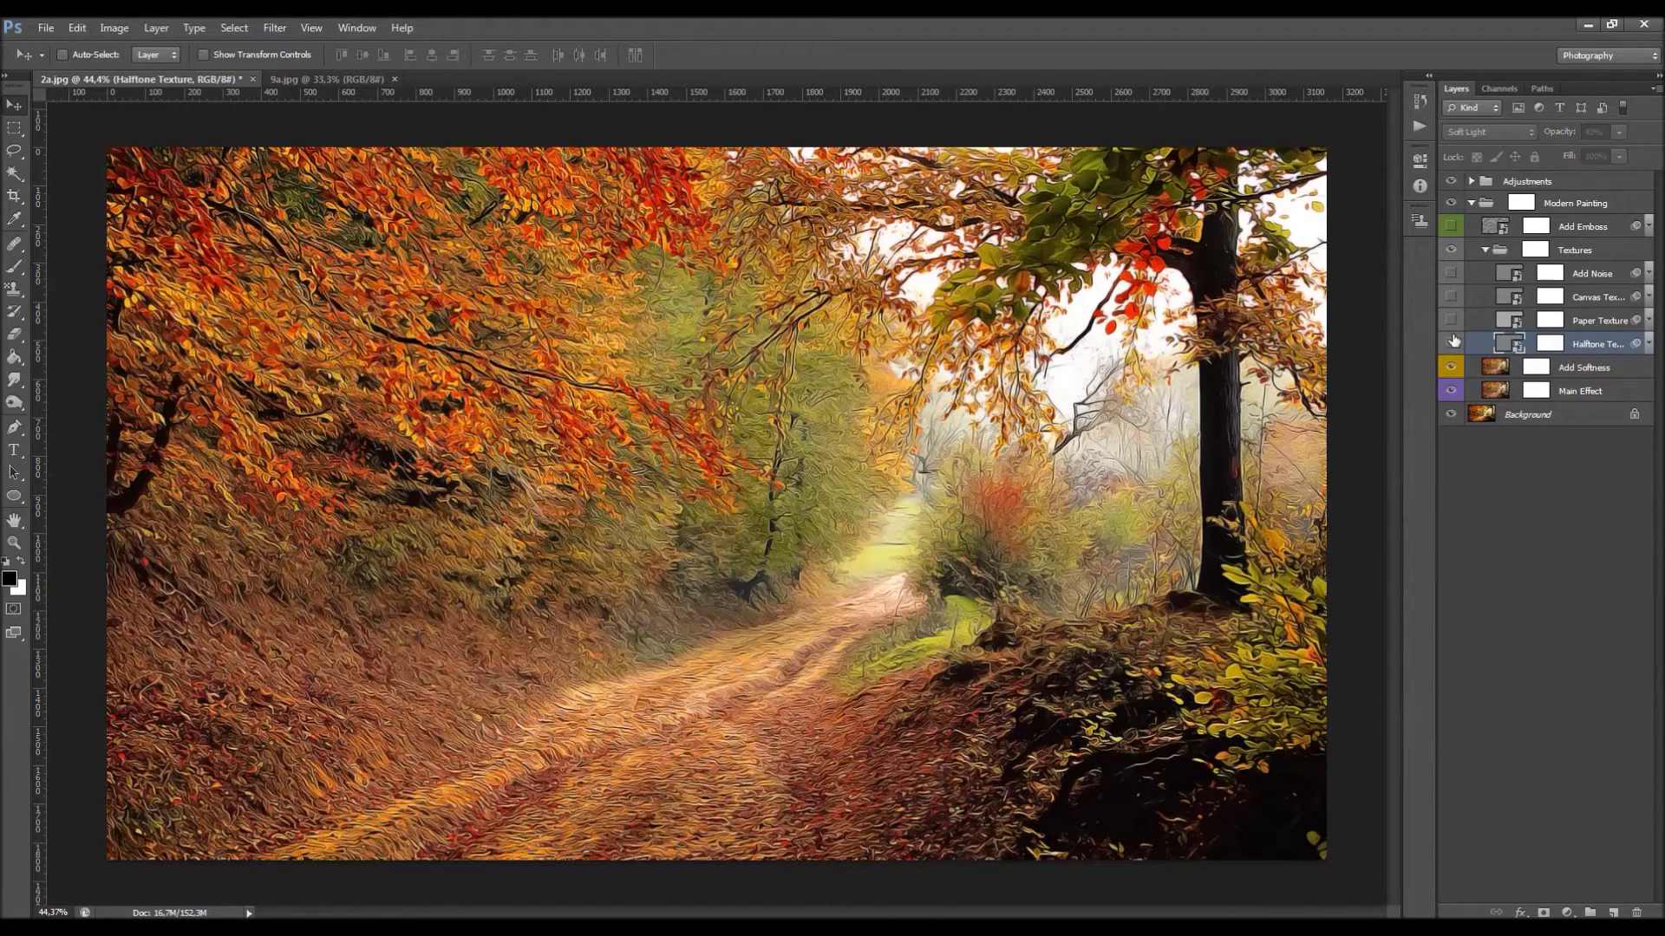
- Reopen the Halftone Texture layer's Filter Gallery smart filter and set the Halftone Pattern size to 2
click(1648, 345)
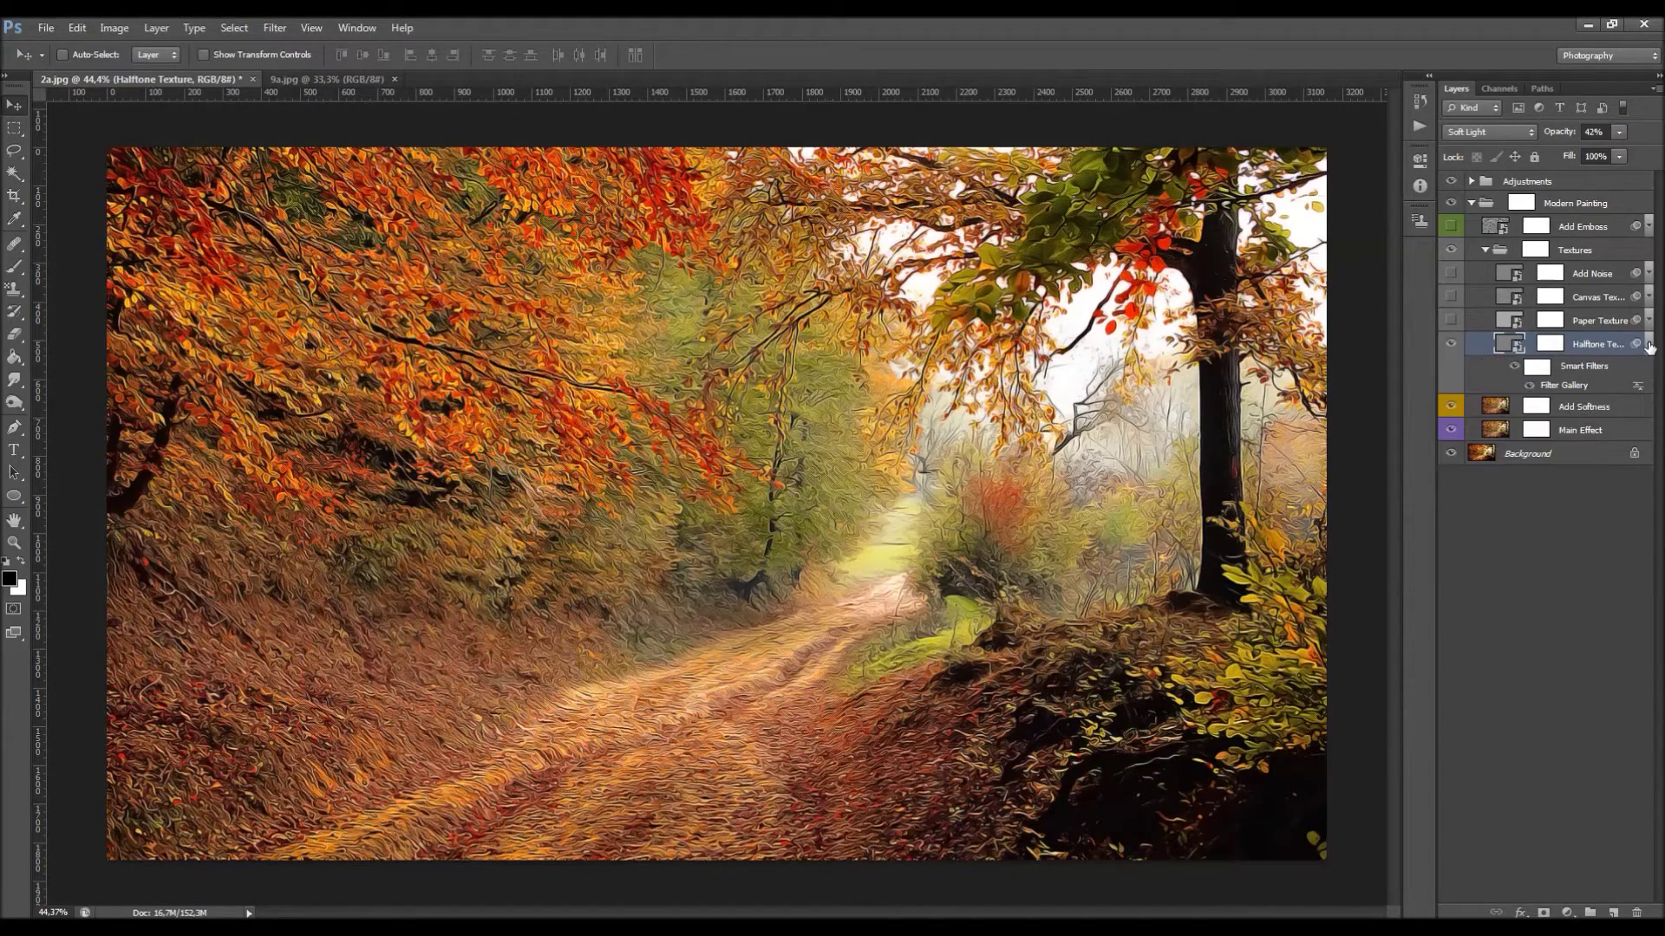
double_click(1565, 386)
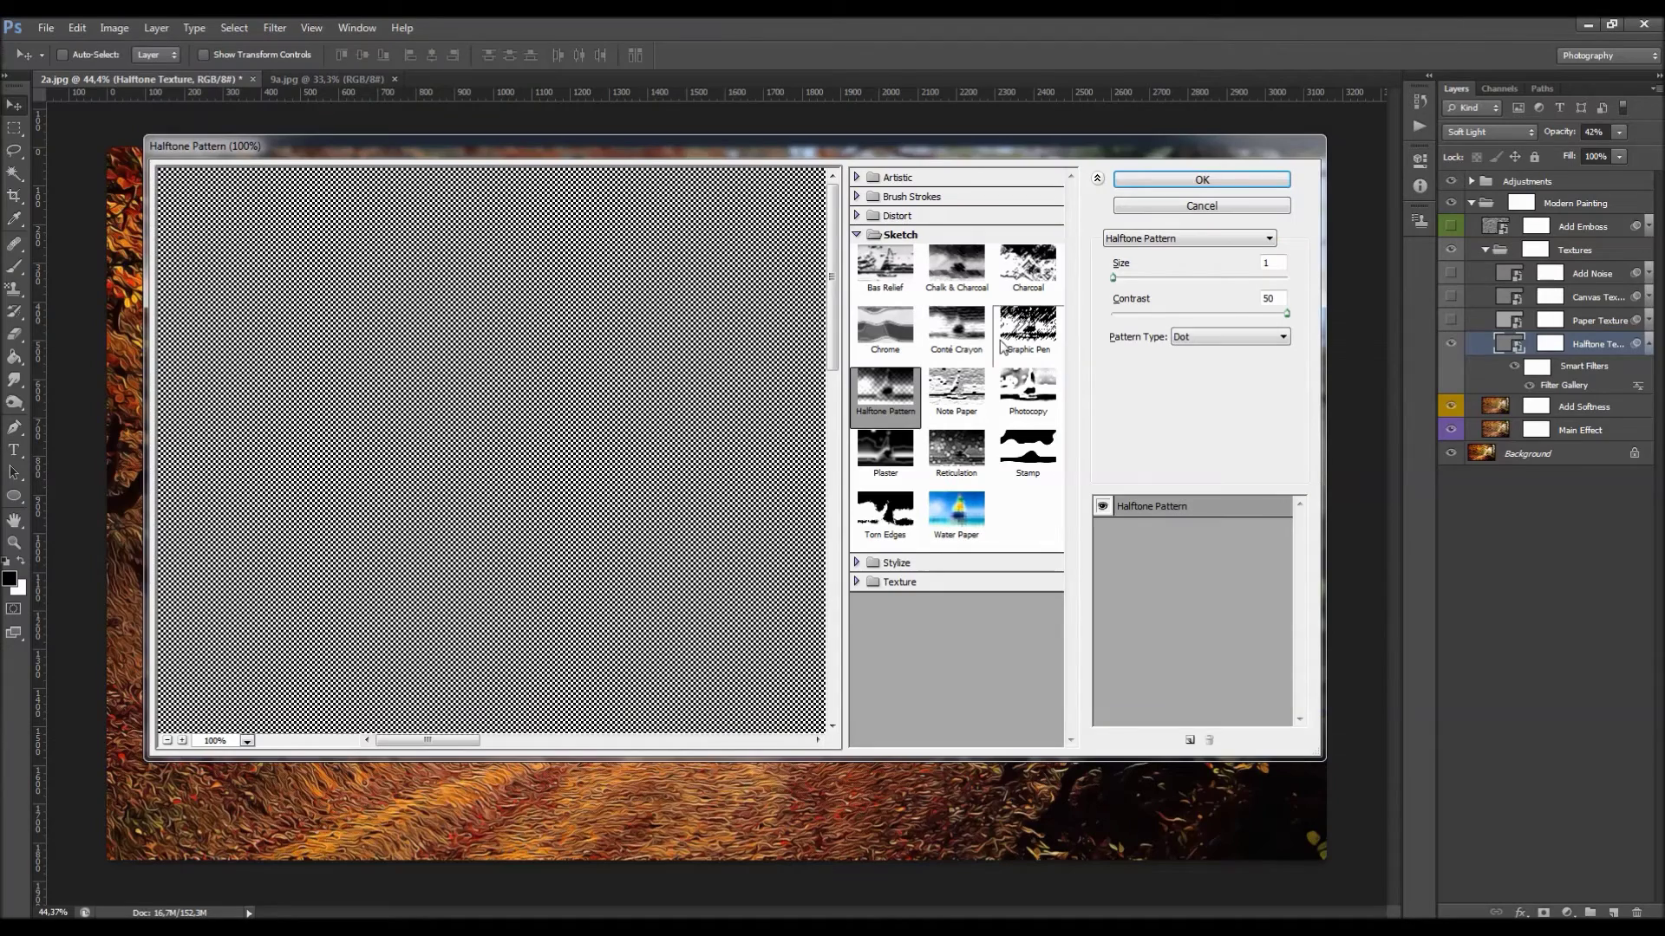
double_click(1268, 263)
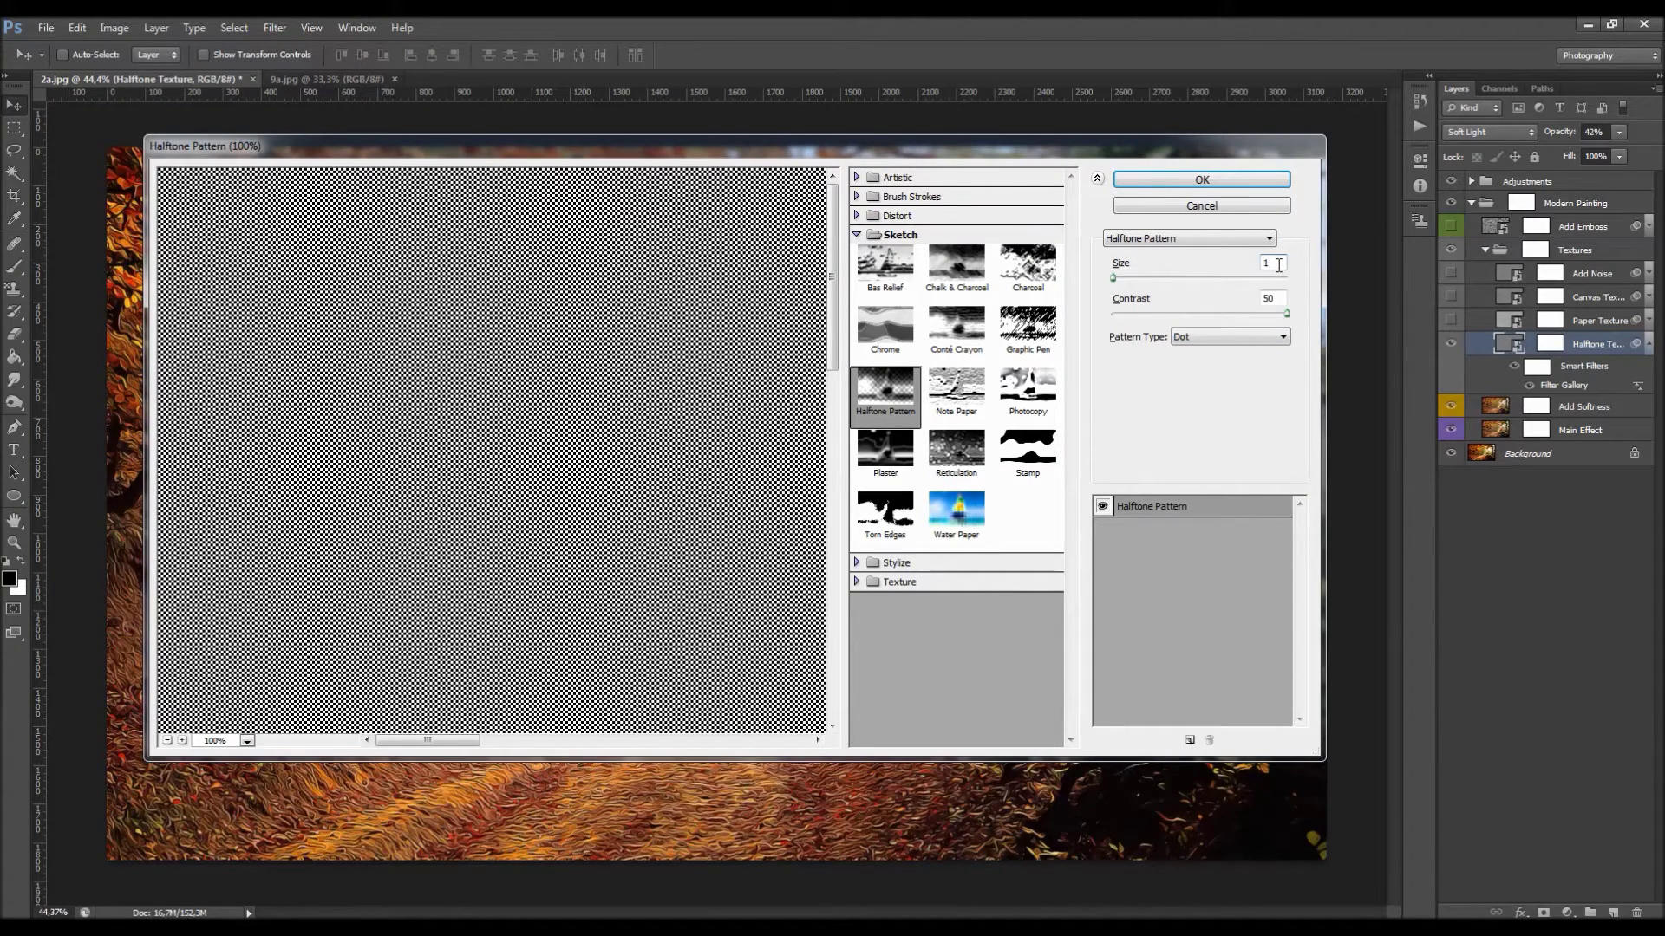
key(Up)
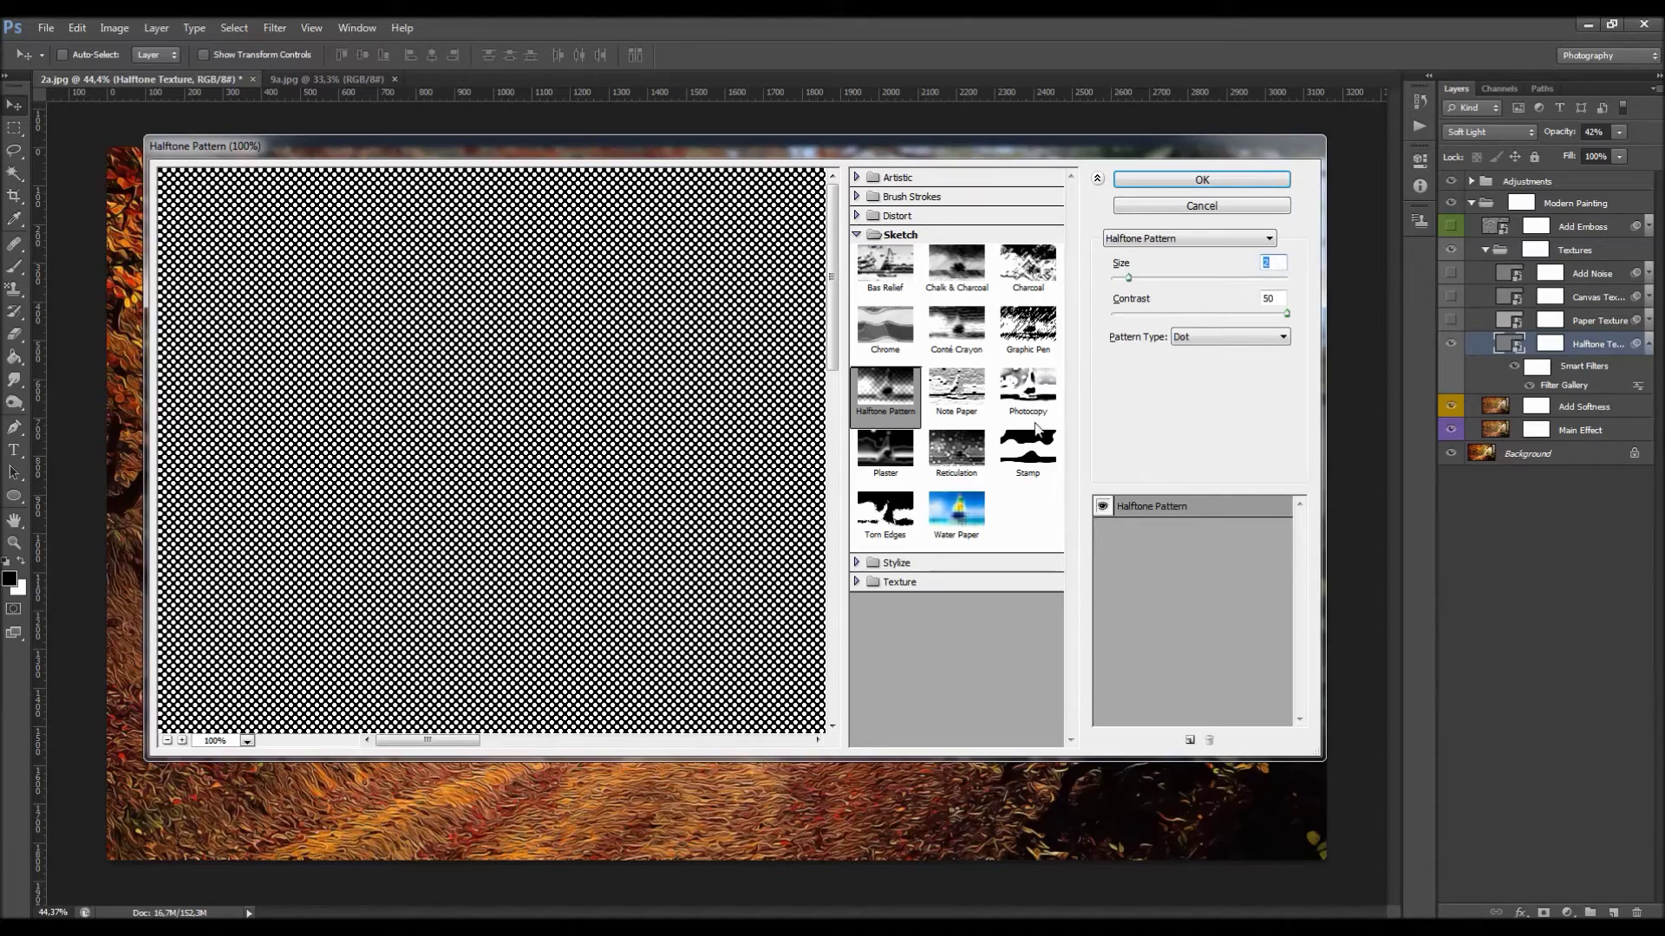
click(1218, 182)
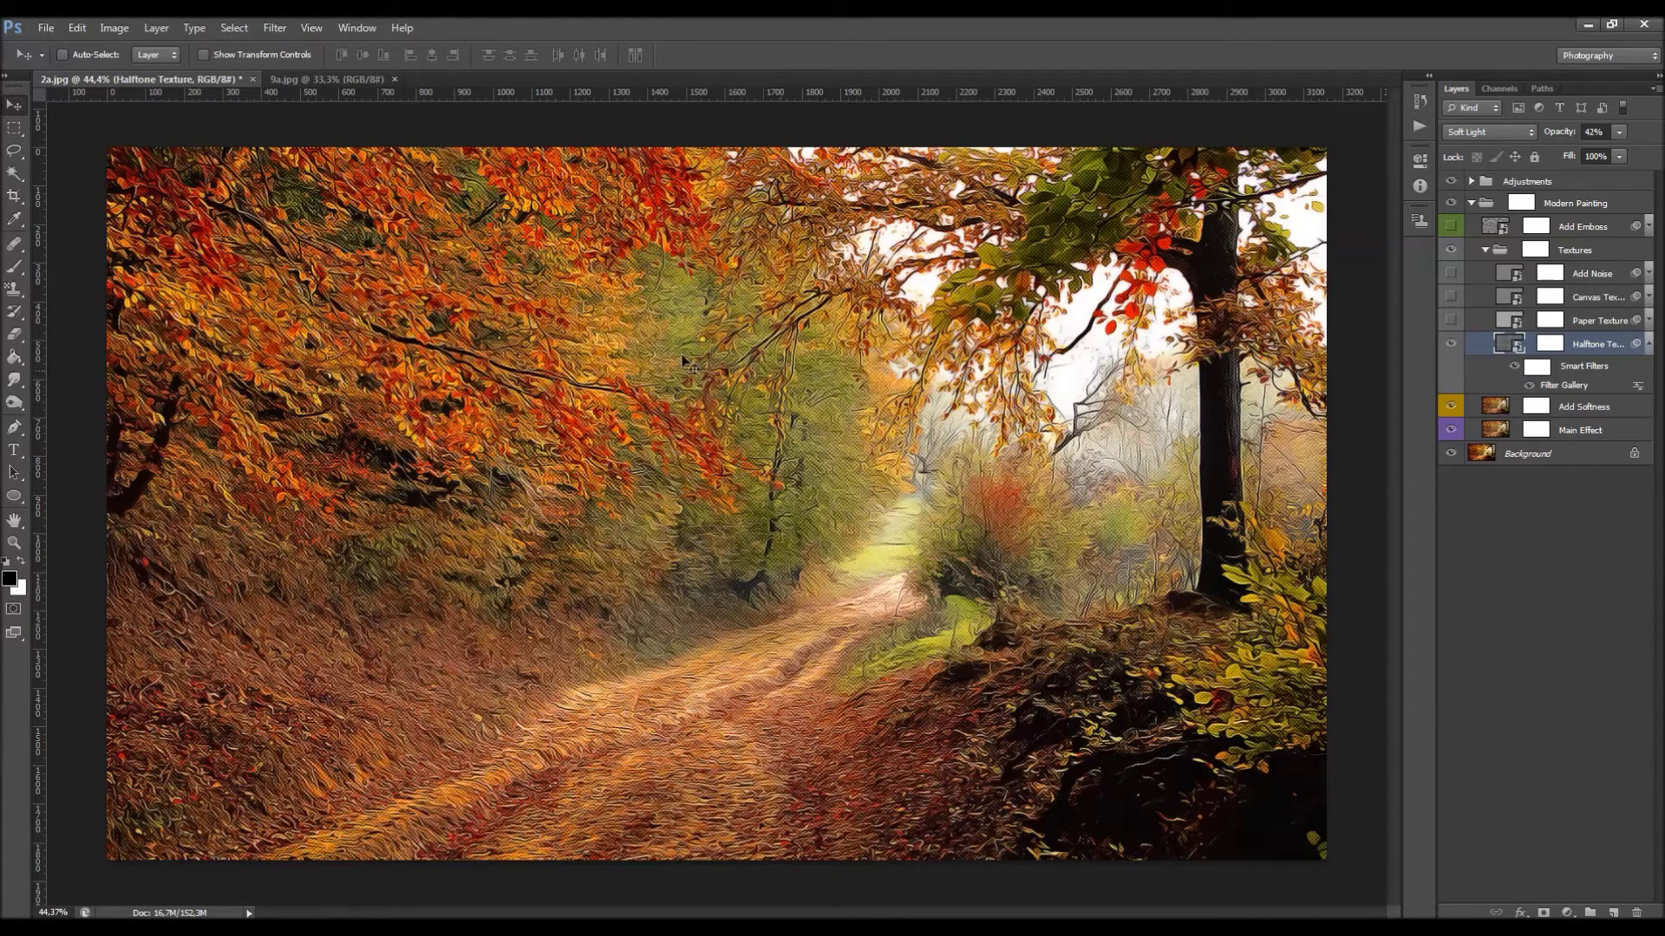
- Inspect the layer masks of the Textures group and its texture layers with the Brush ready, and collapse the group without painting
click(1486, 251)
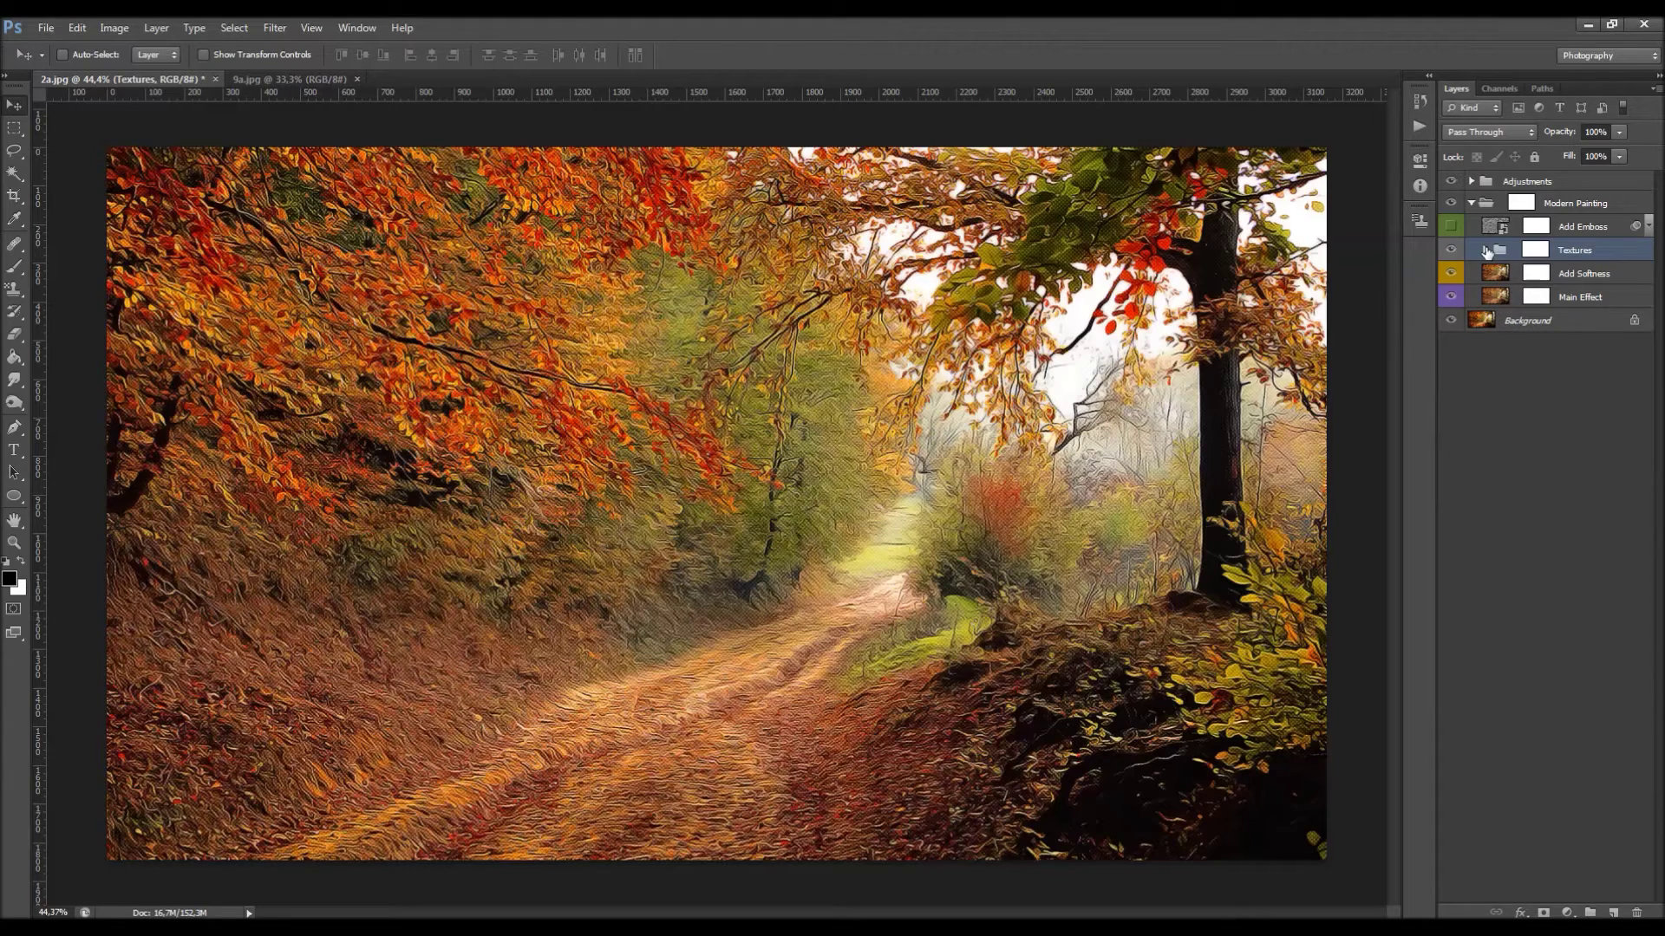
click(1534, 249)
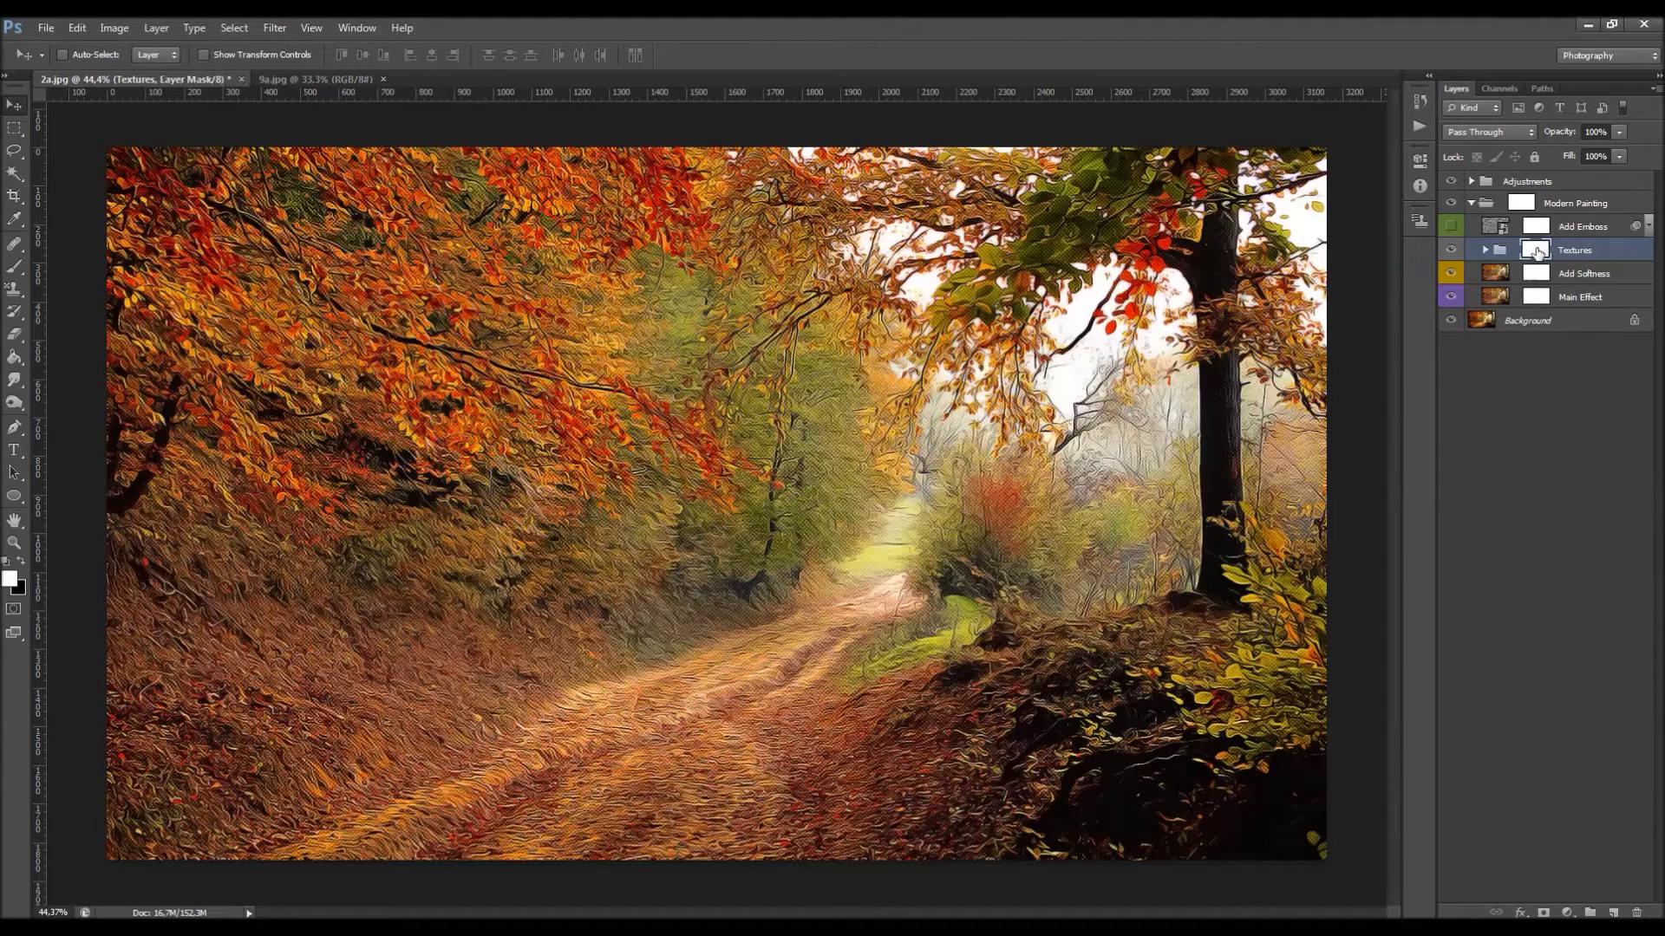
click(1485, 251)
click(1547, 343)
key(alt+bracketright)
key(alt+bracketright)
key(alt+bracketright)
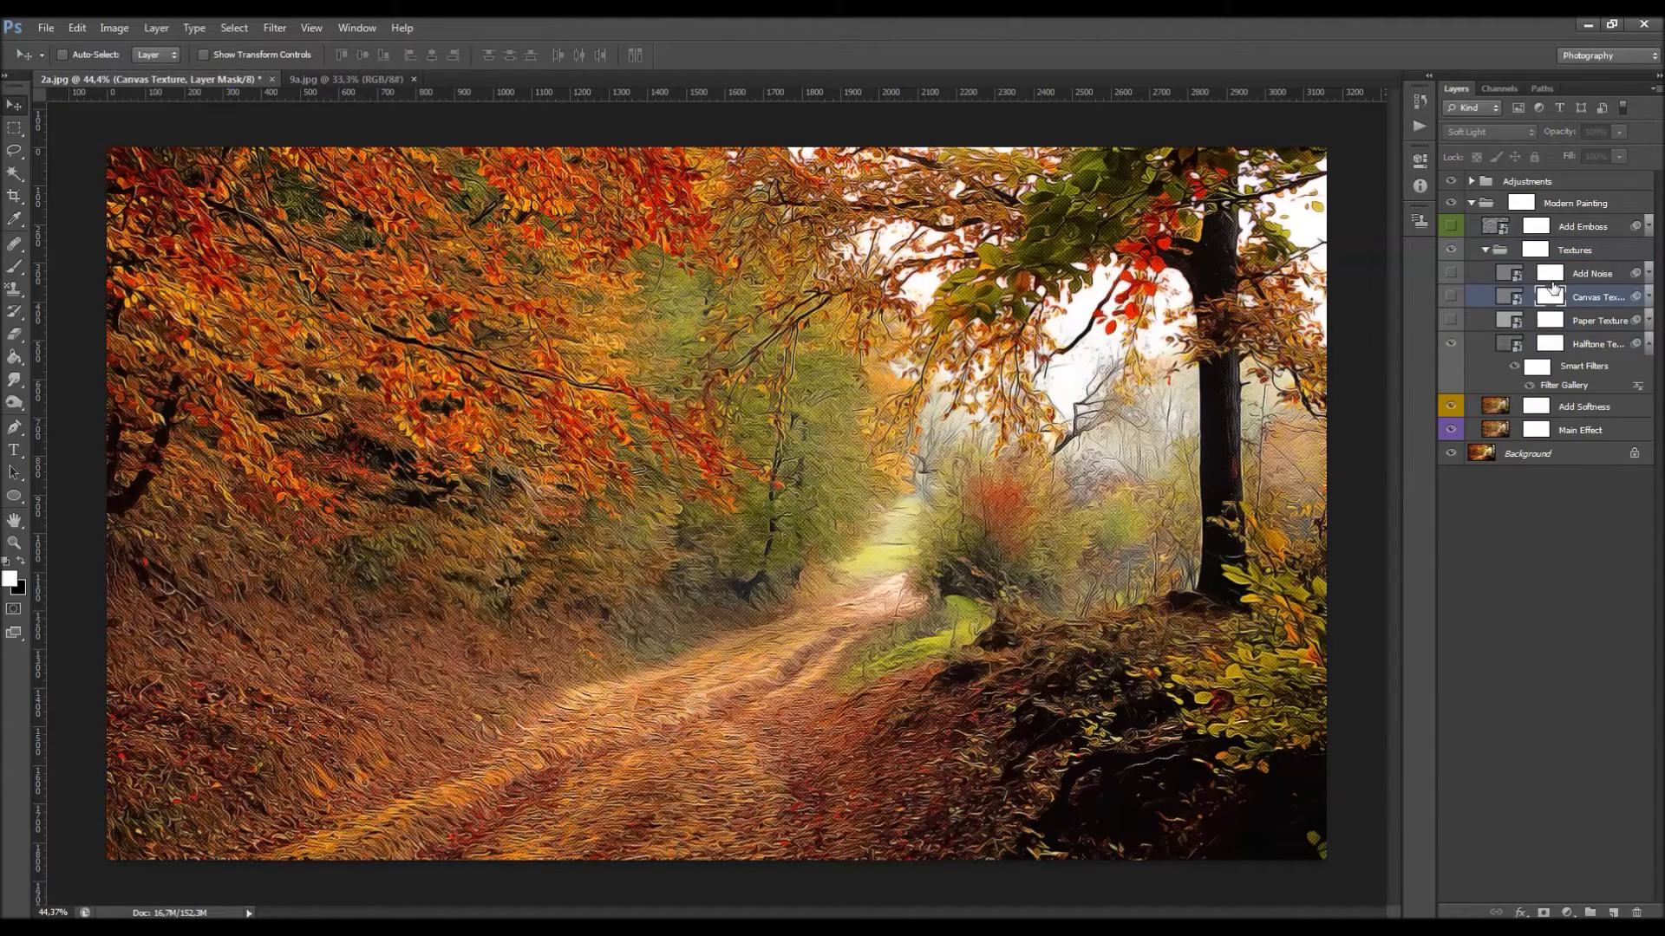
click(1550, 343)
key(b)
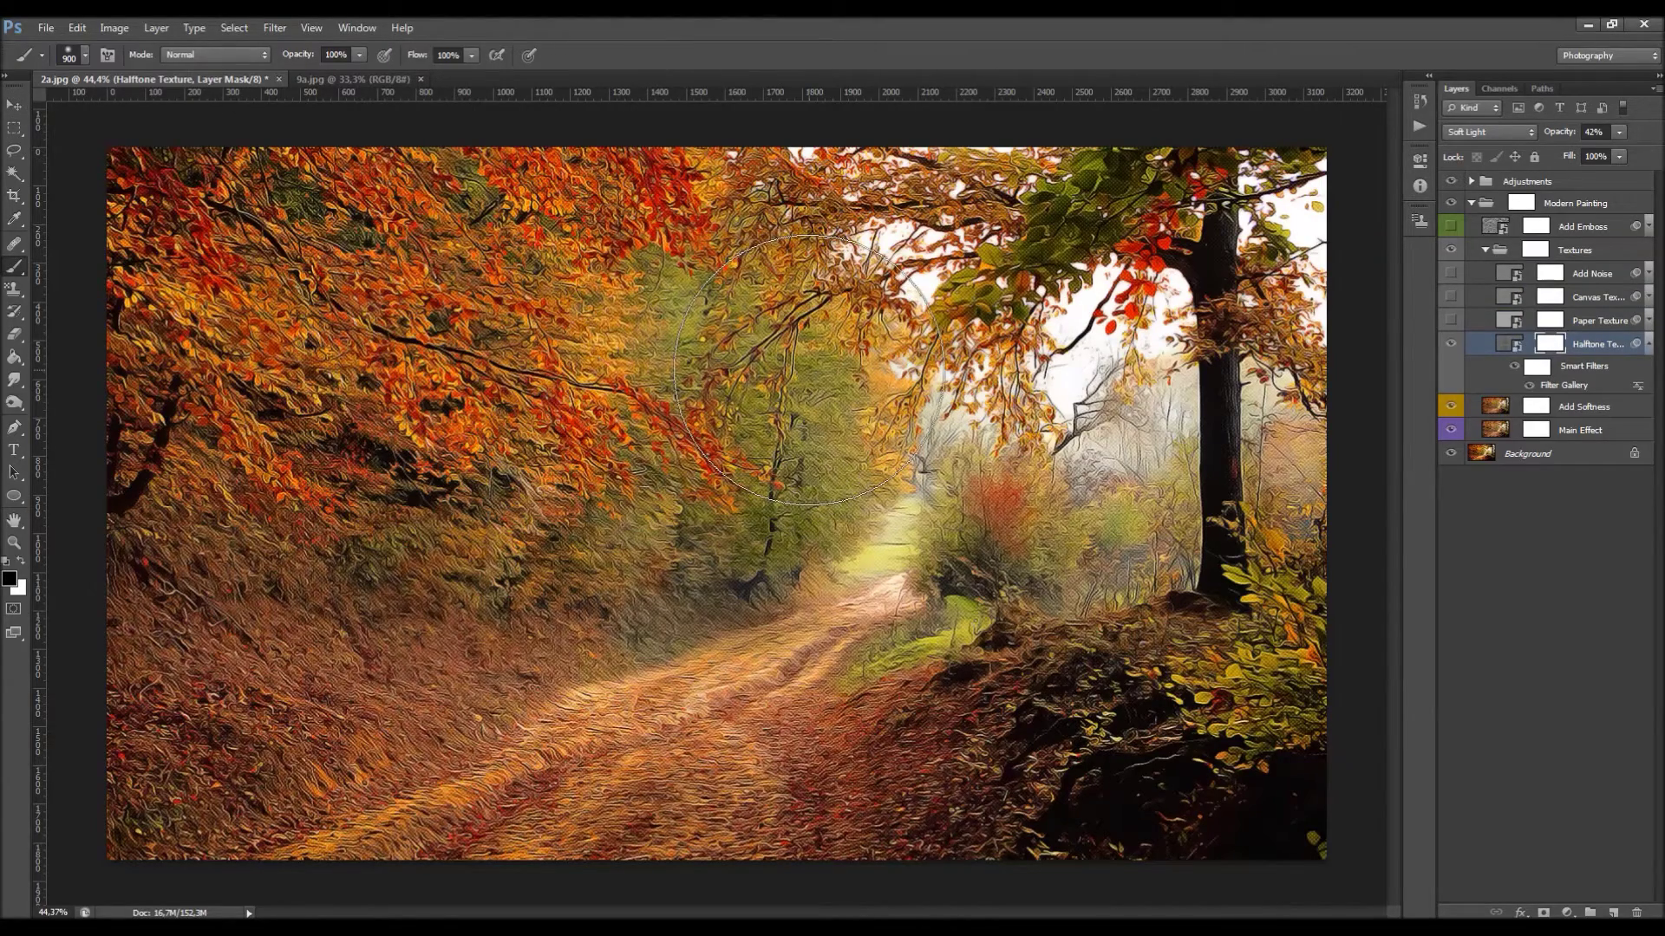
key(v)
click(1485, 250)
- Turn on the Add Emboss layer, comparing the image with and without it
click(1583, 231)
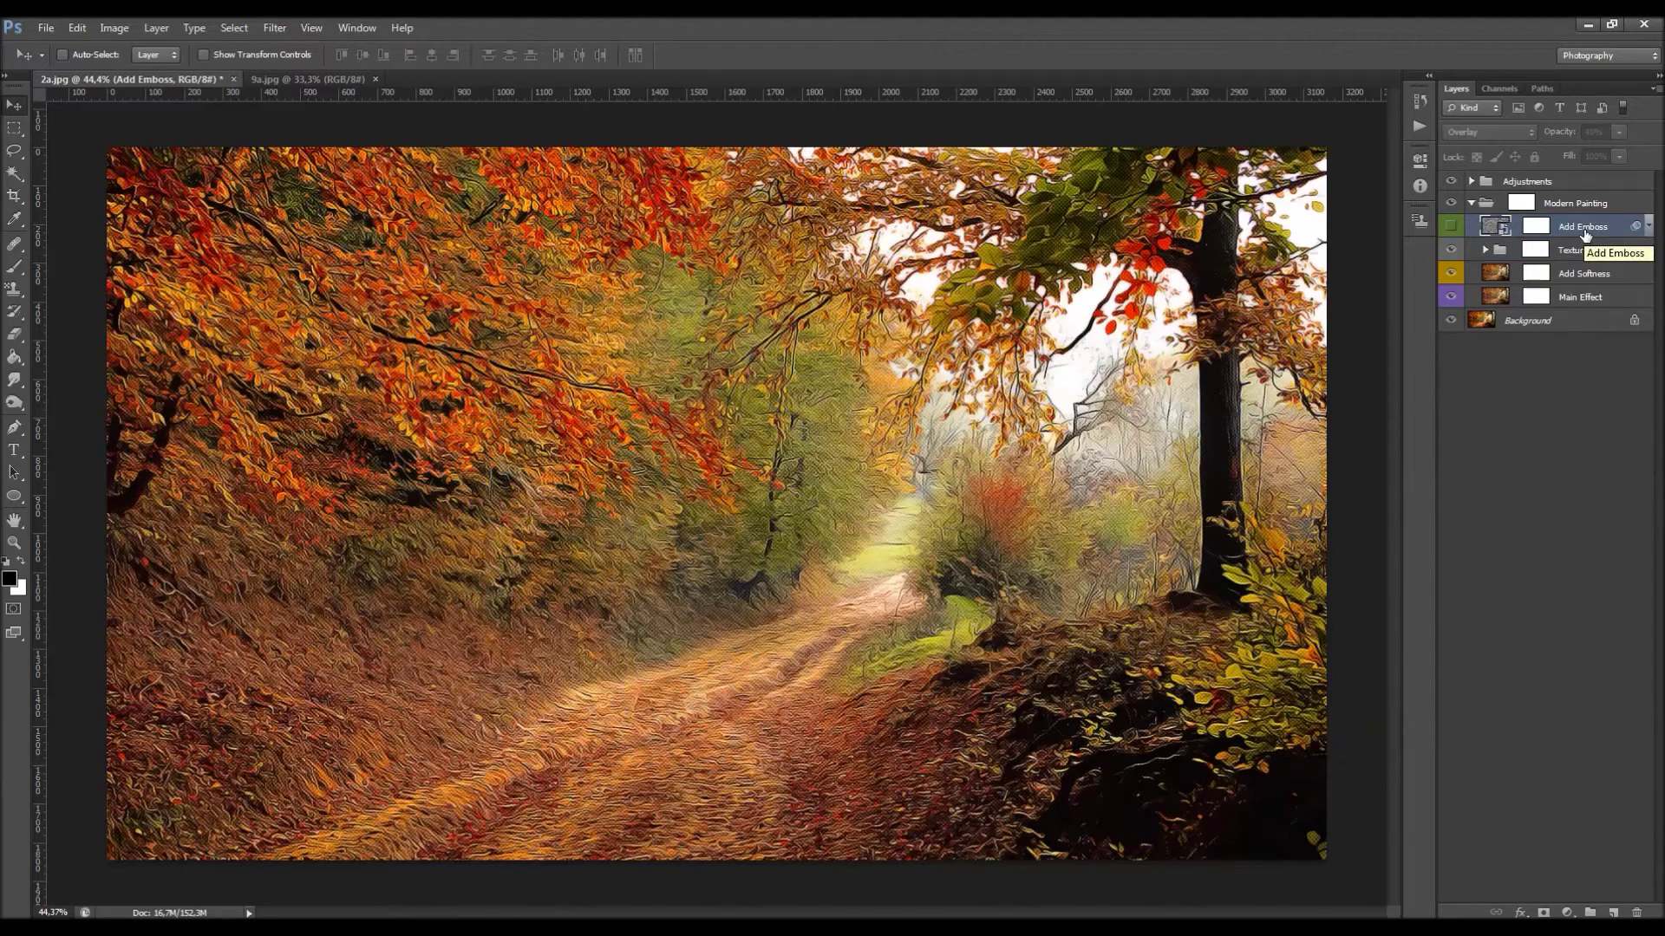
click(1450, 227)
click(1449, 227)
click(1449, 227)
click(1450, 227)
click(1449, 227)
click(1450, 227)
click(1450, 227)
- Try the Add Emboss layer's Emboss filter at height 8 px, amount 227% and angle 180°, and discard the changes
click(1647, 226)
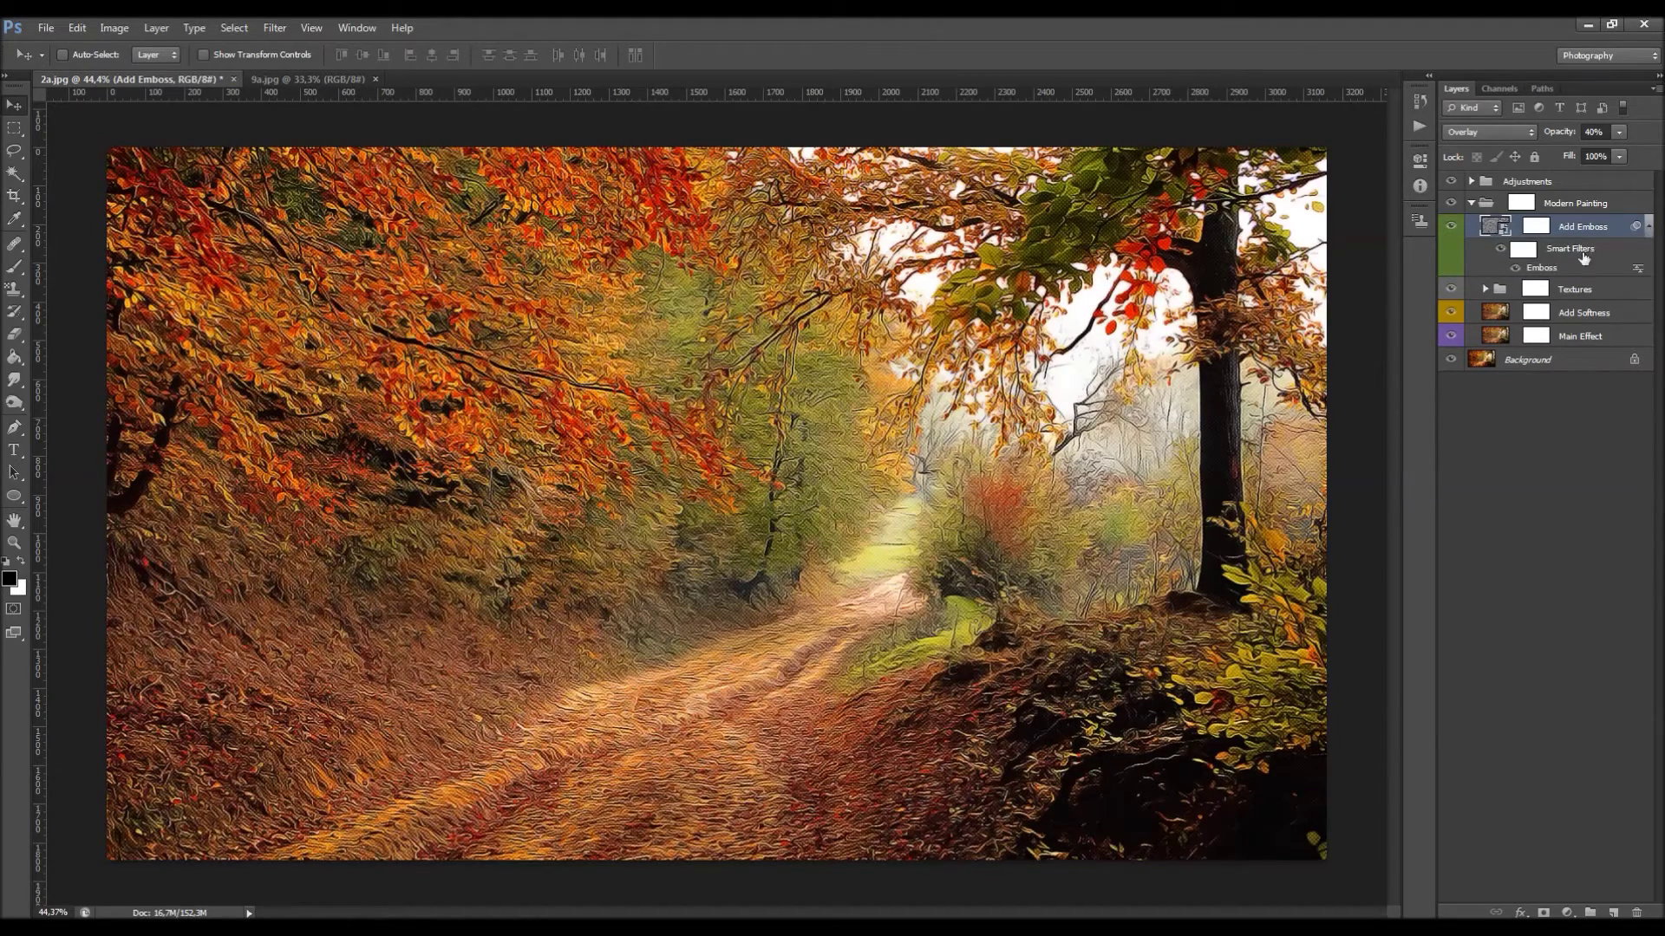
double_click(1543, 269)
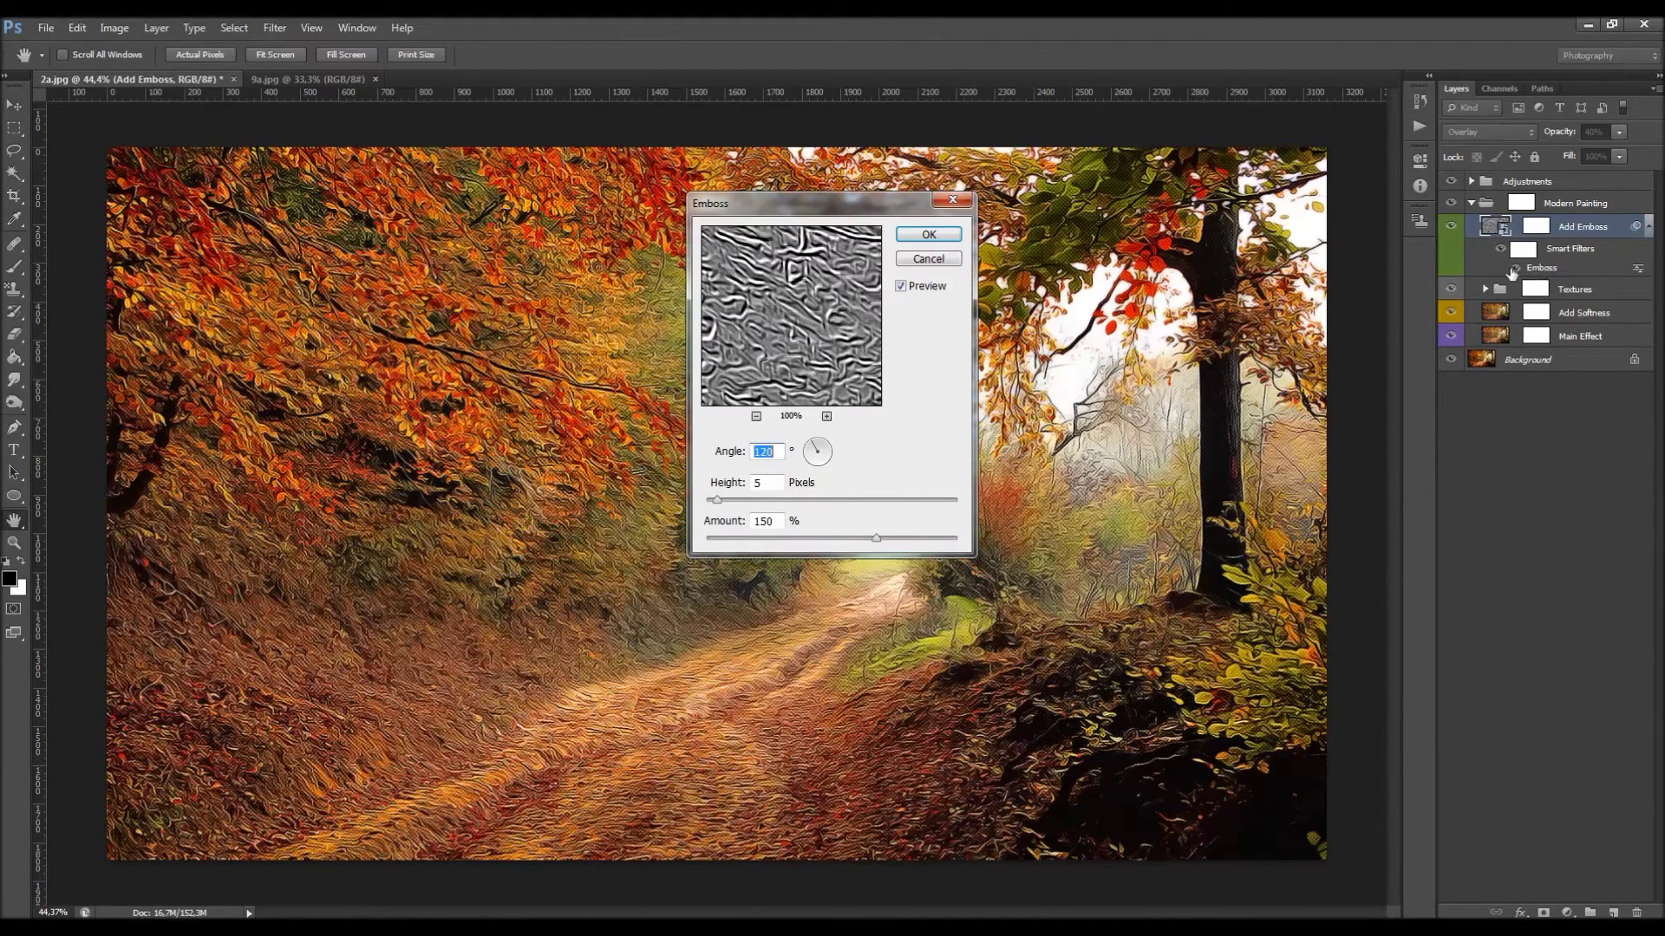
mouse_move(718, 501)
mouse_down()
mouse_move(772, 501)
mouse_move(726, 505)
mouse_up()
drag(875, 539, 919, 538)
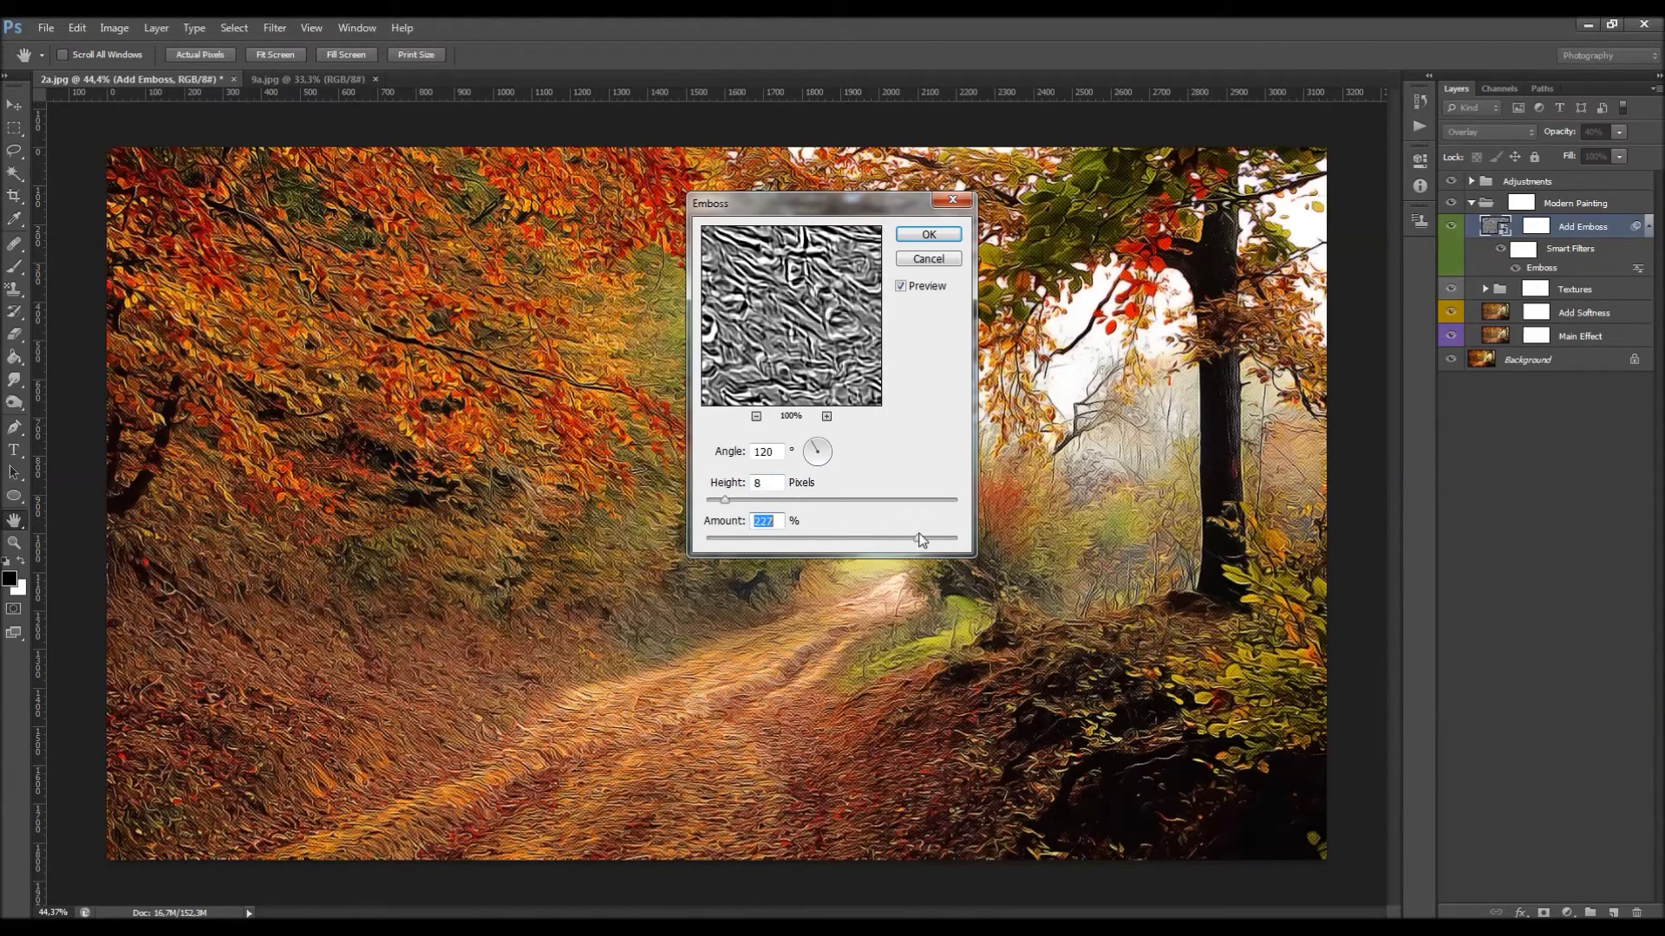
click(772, 453)
click(811, 453)
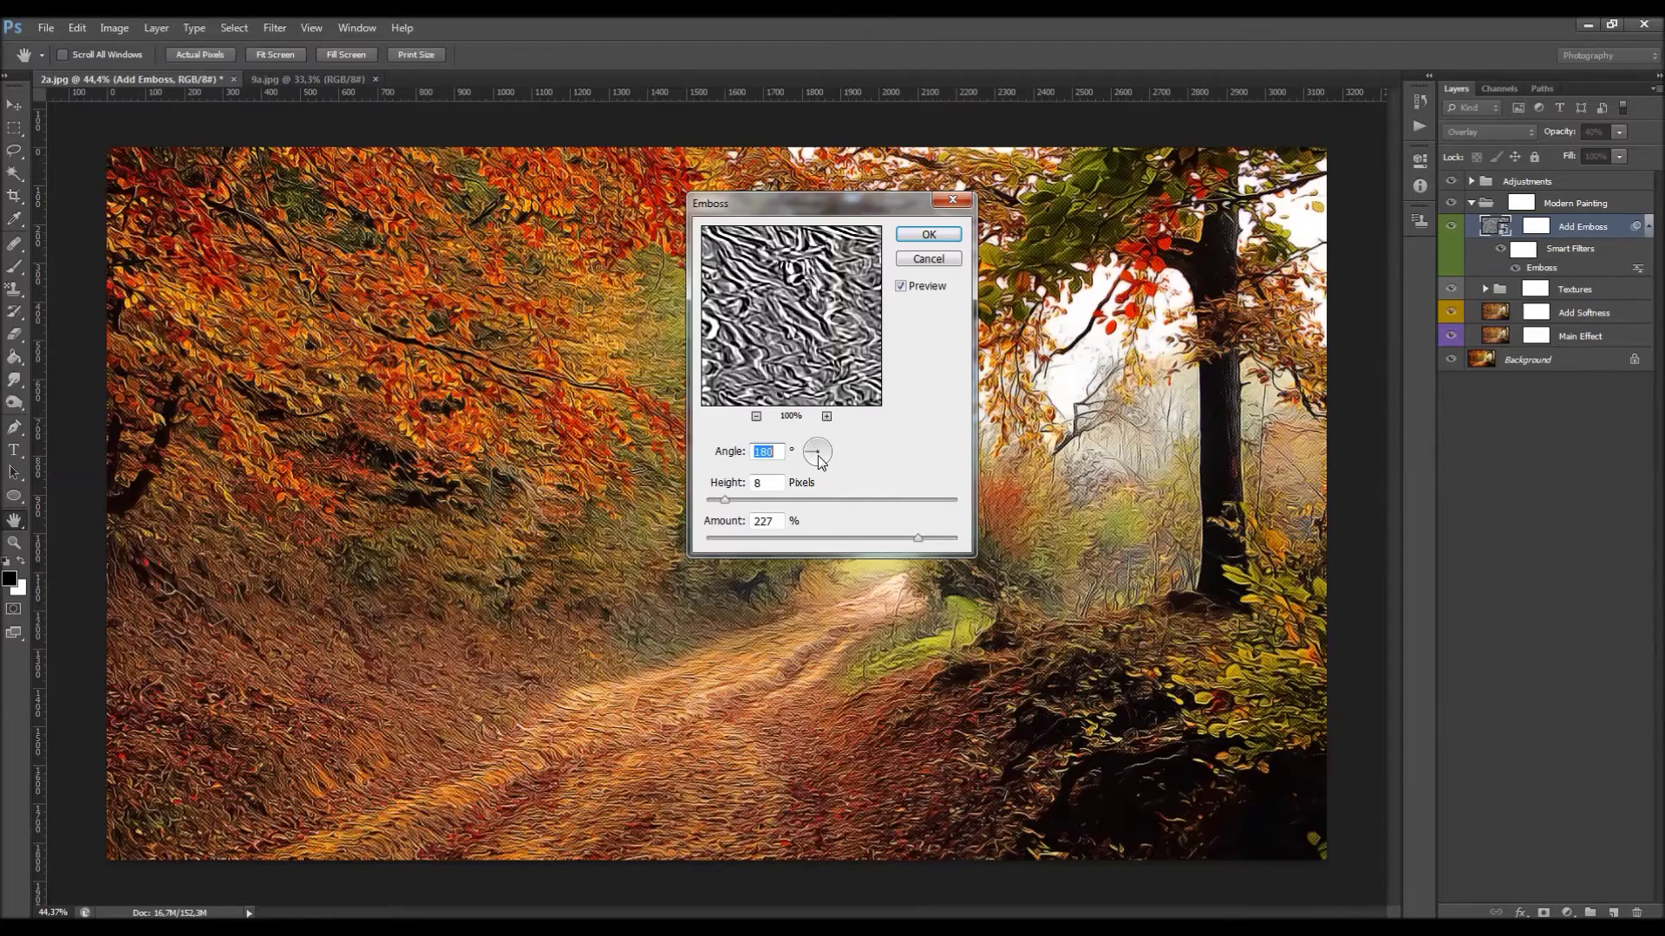
click(929, 260)
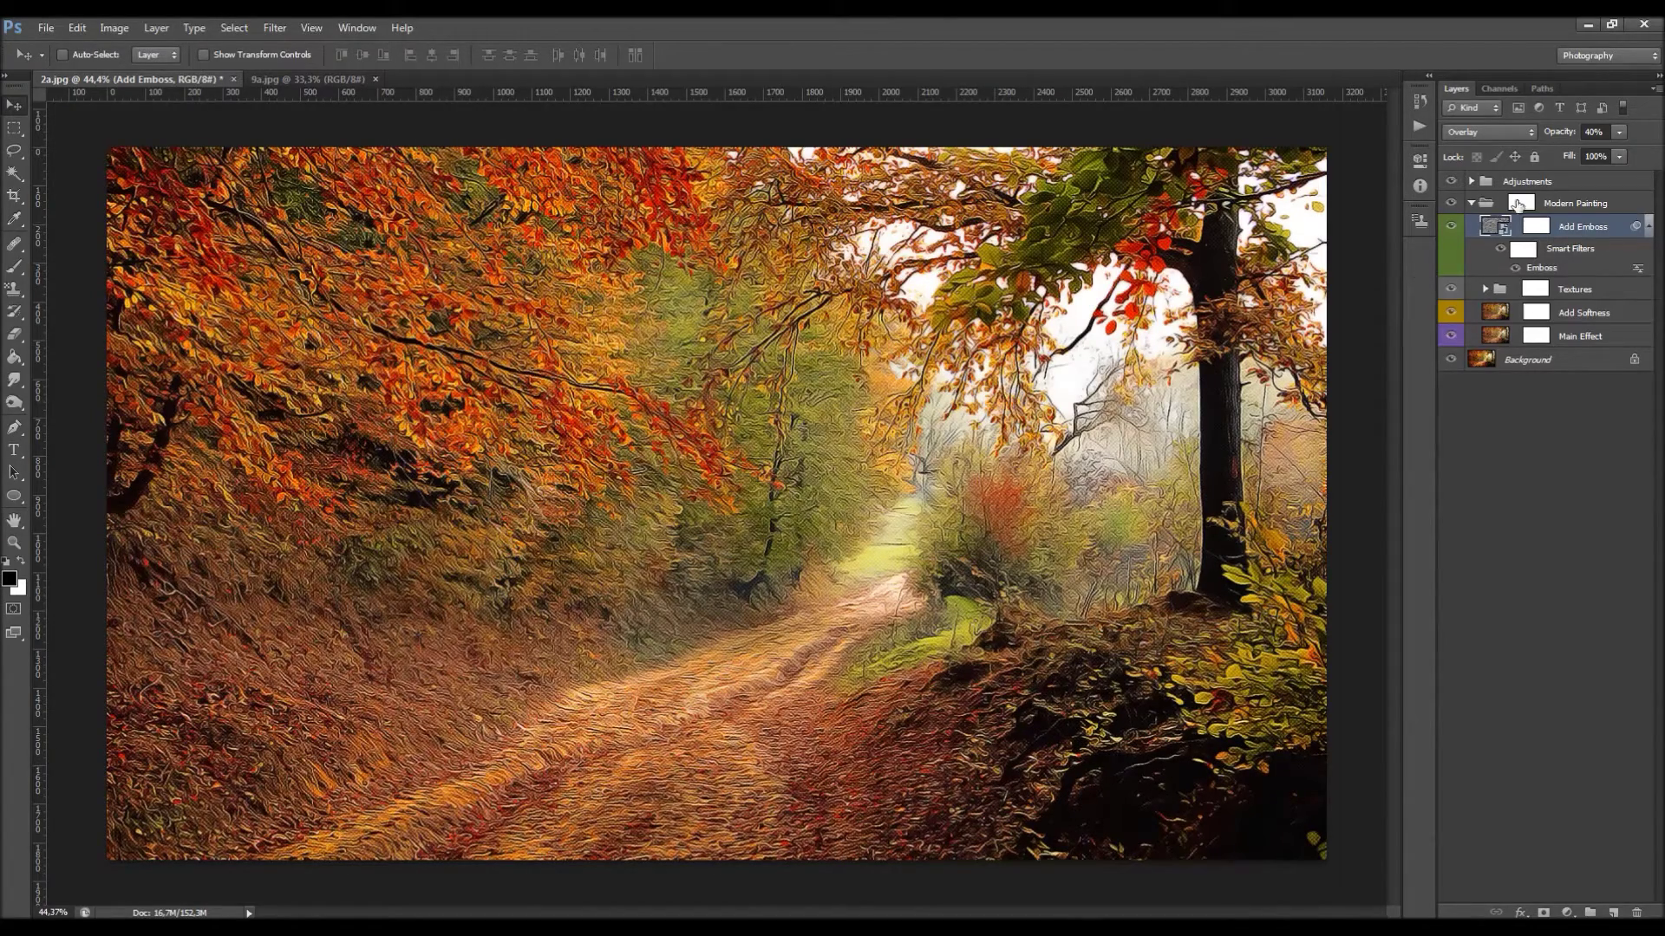
- Collapse the Modern Painting group, compare the image with and without it, and inspect its mask with the Brush ready
click(1470, 204)
click(1451, 202)
click(1451, 205)
click(1522, 203)
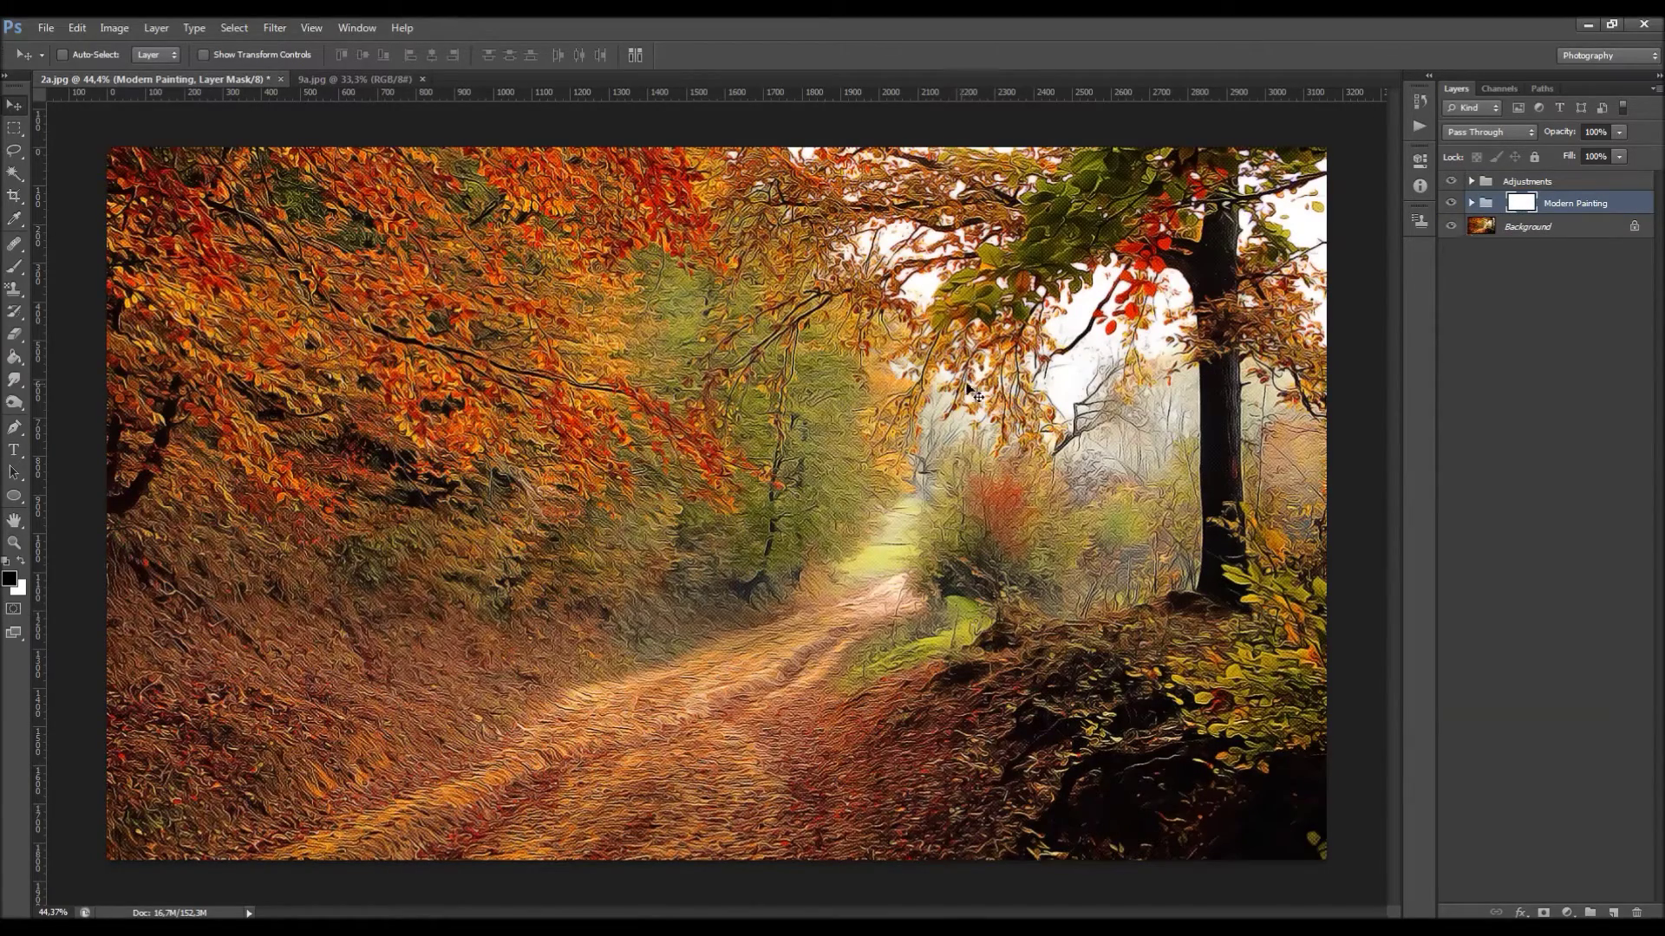
key(b)
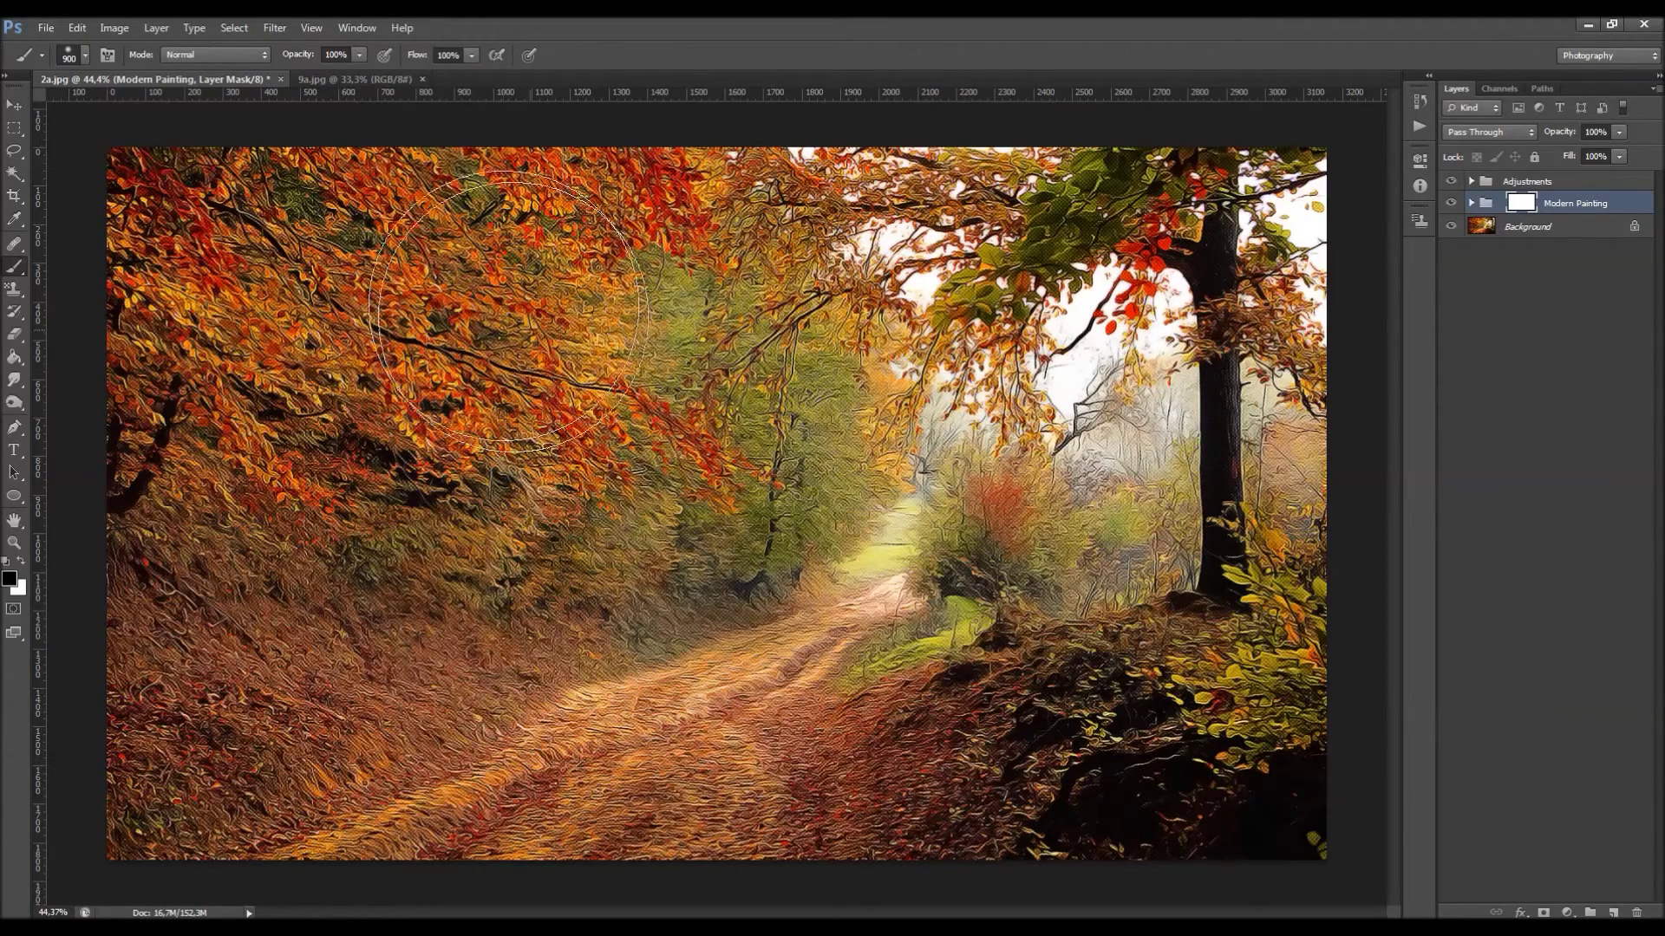
key(v)
- Expand the Adjustments group, look at the Photo Tint layer, and open the Color Options group inside it
click(1471, 181)
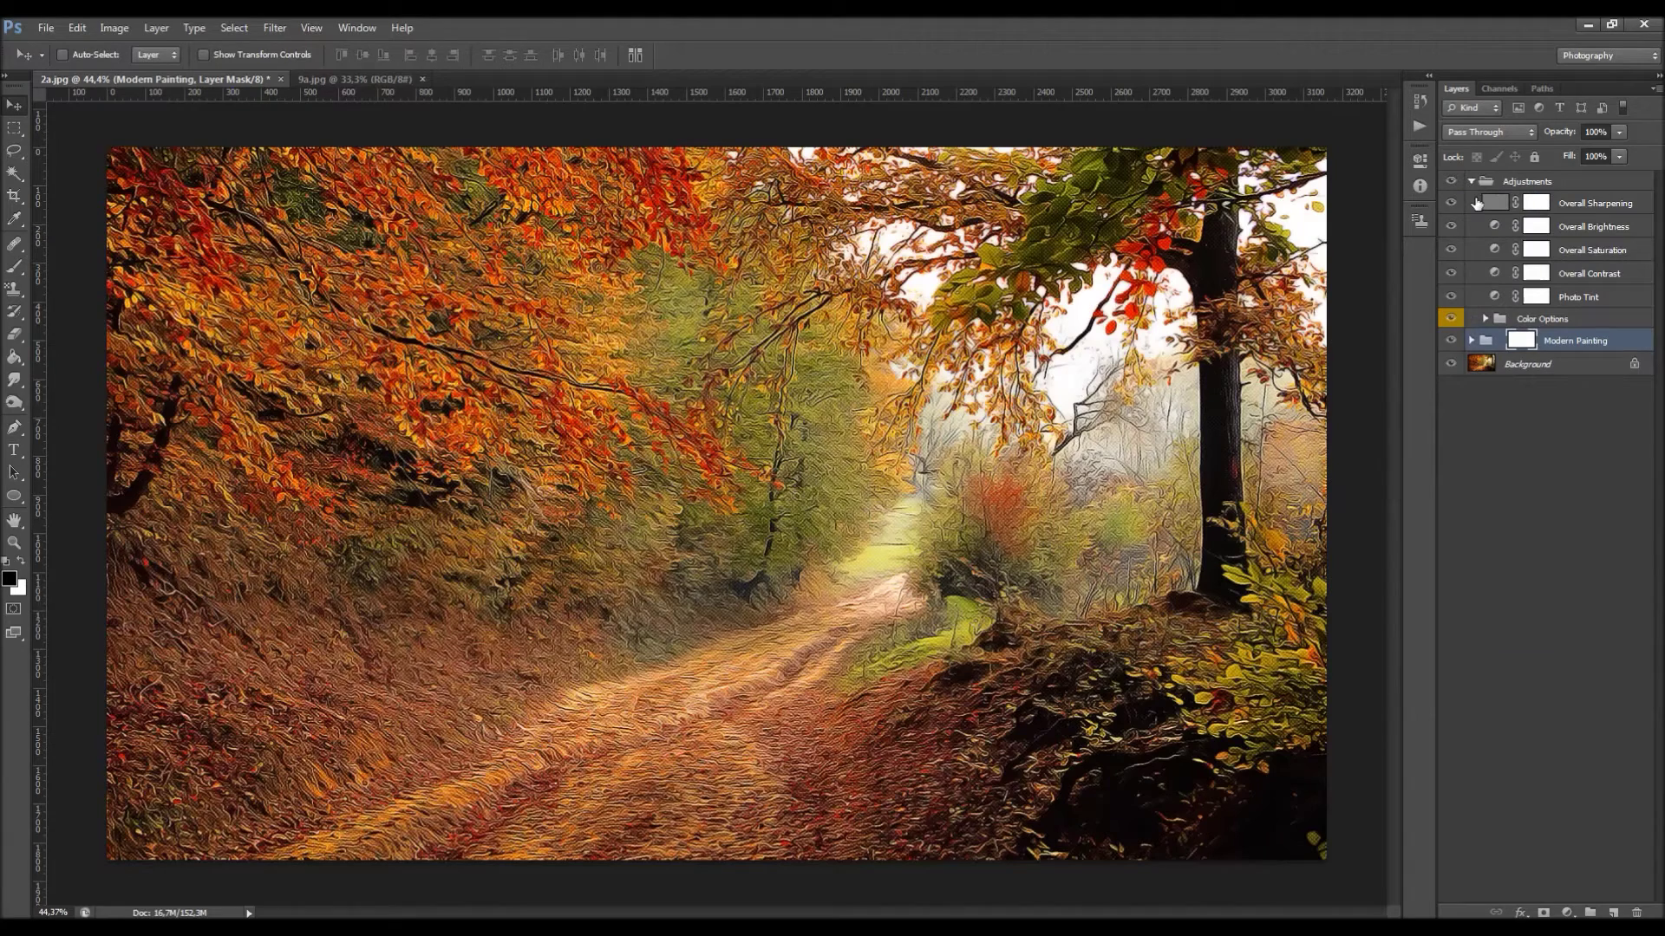
click(1582, 299)
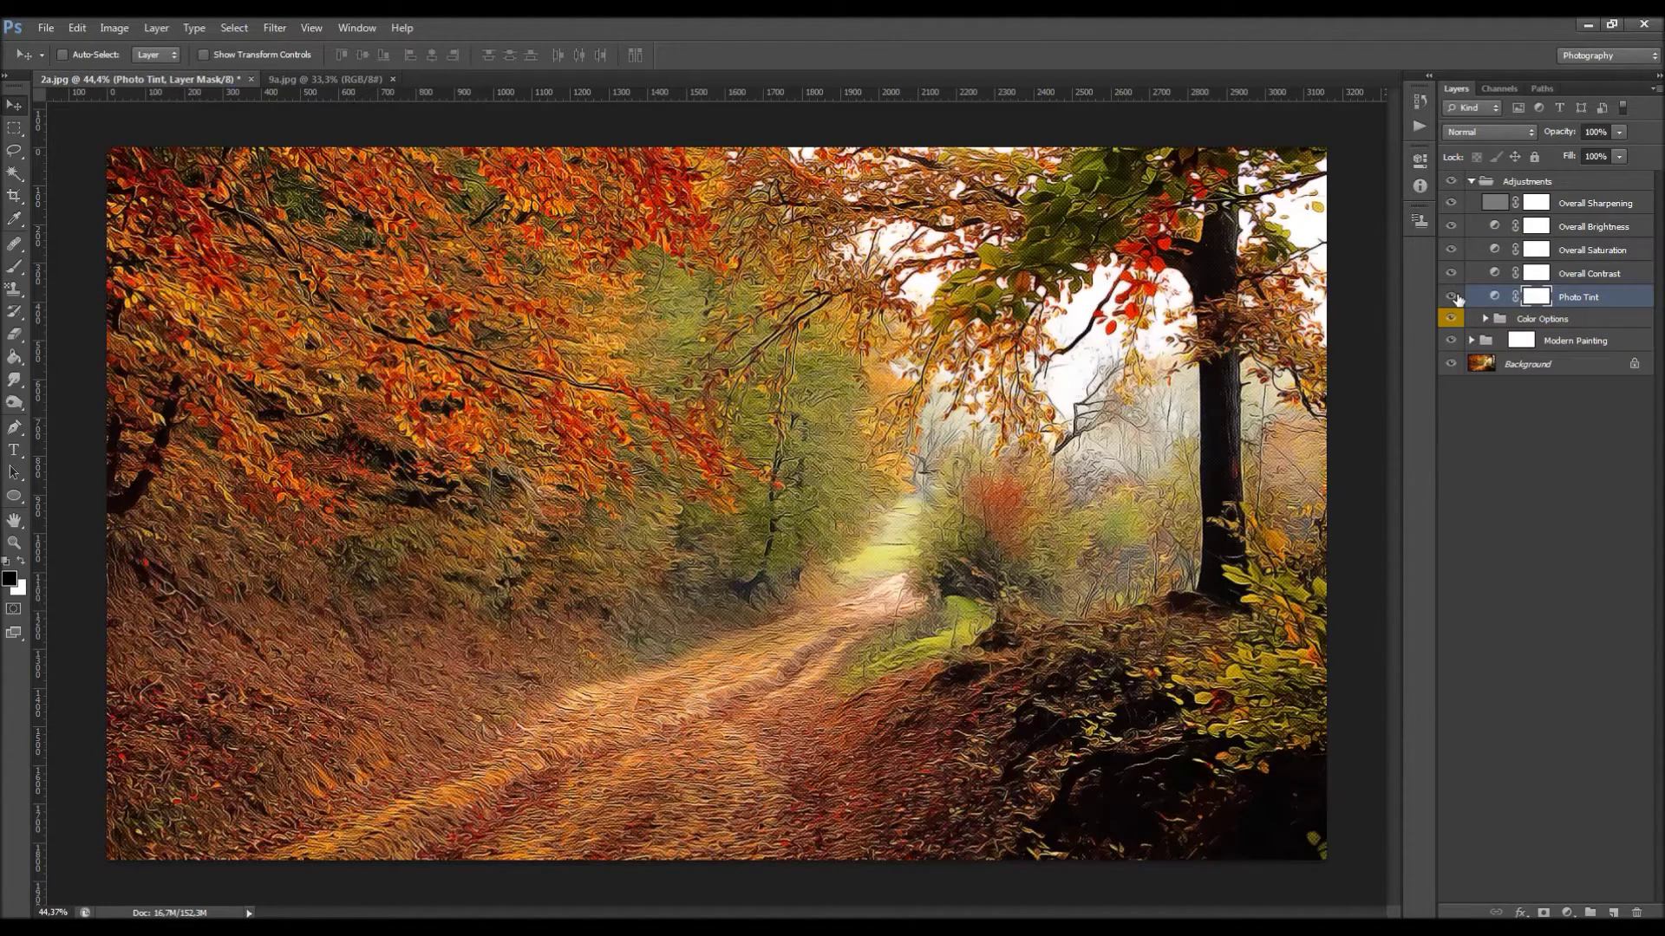
click(1458, 321)
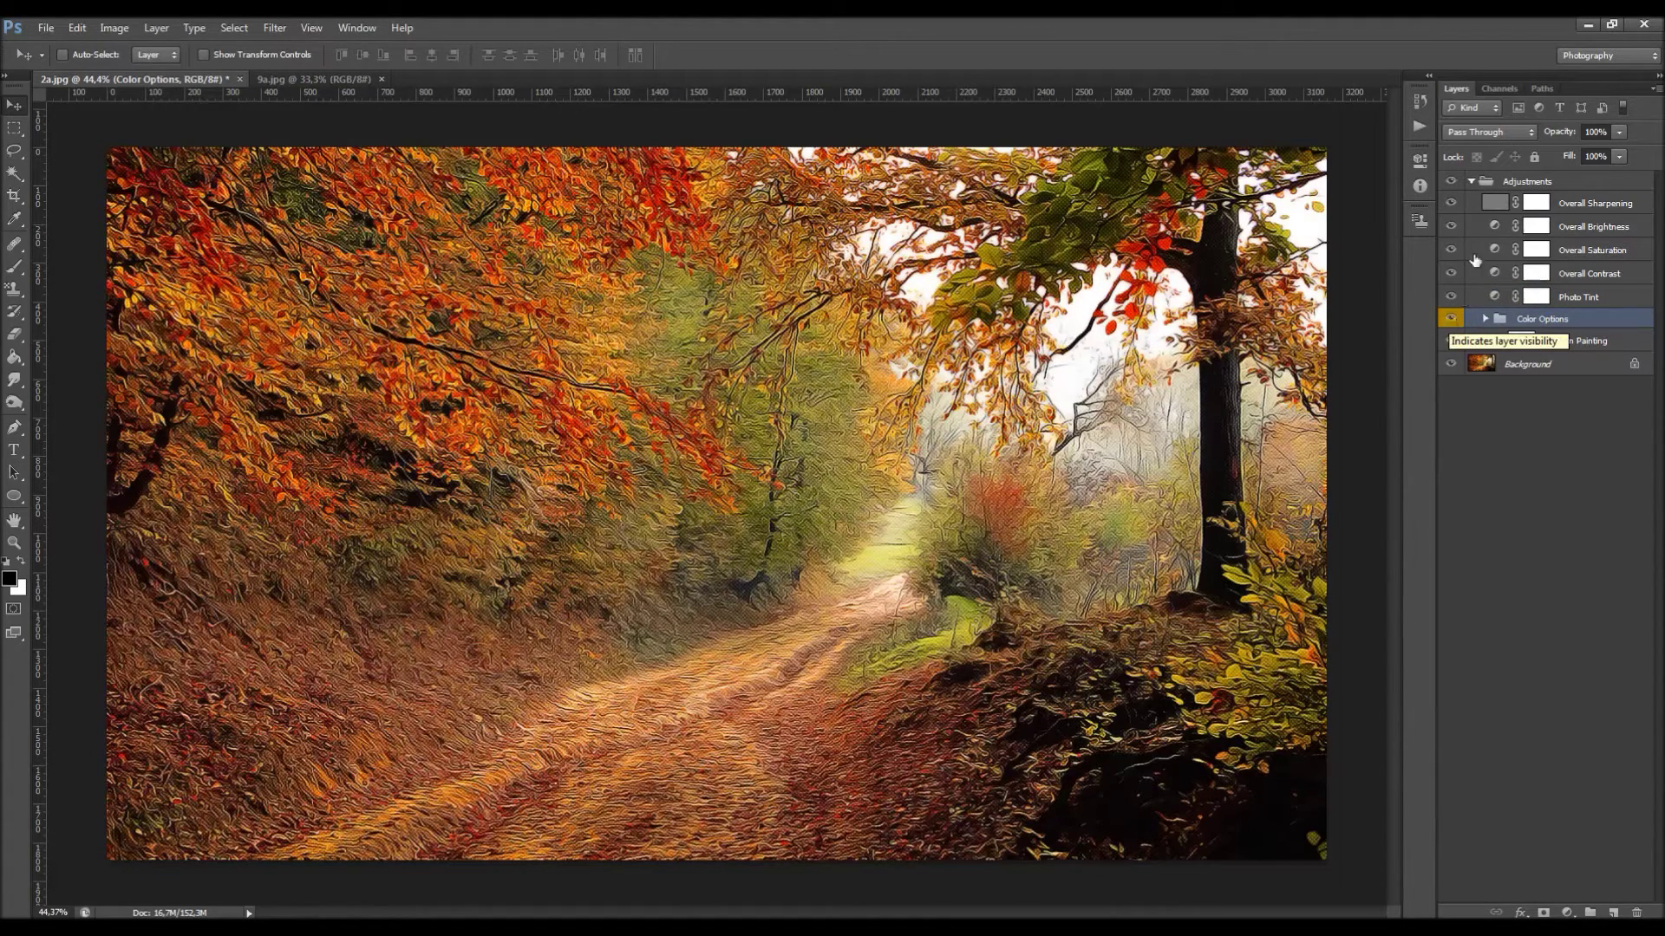
click(1484, 320)
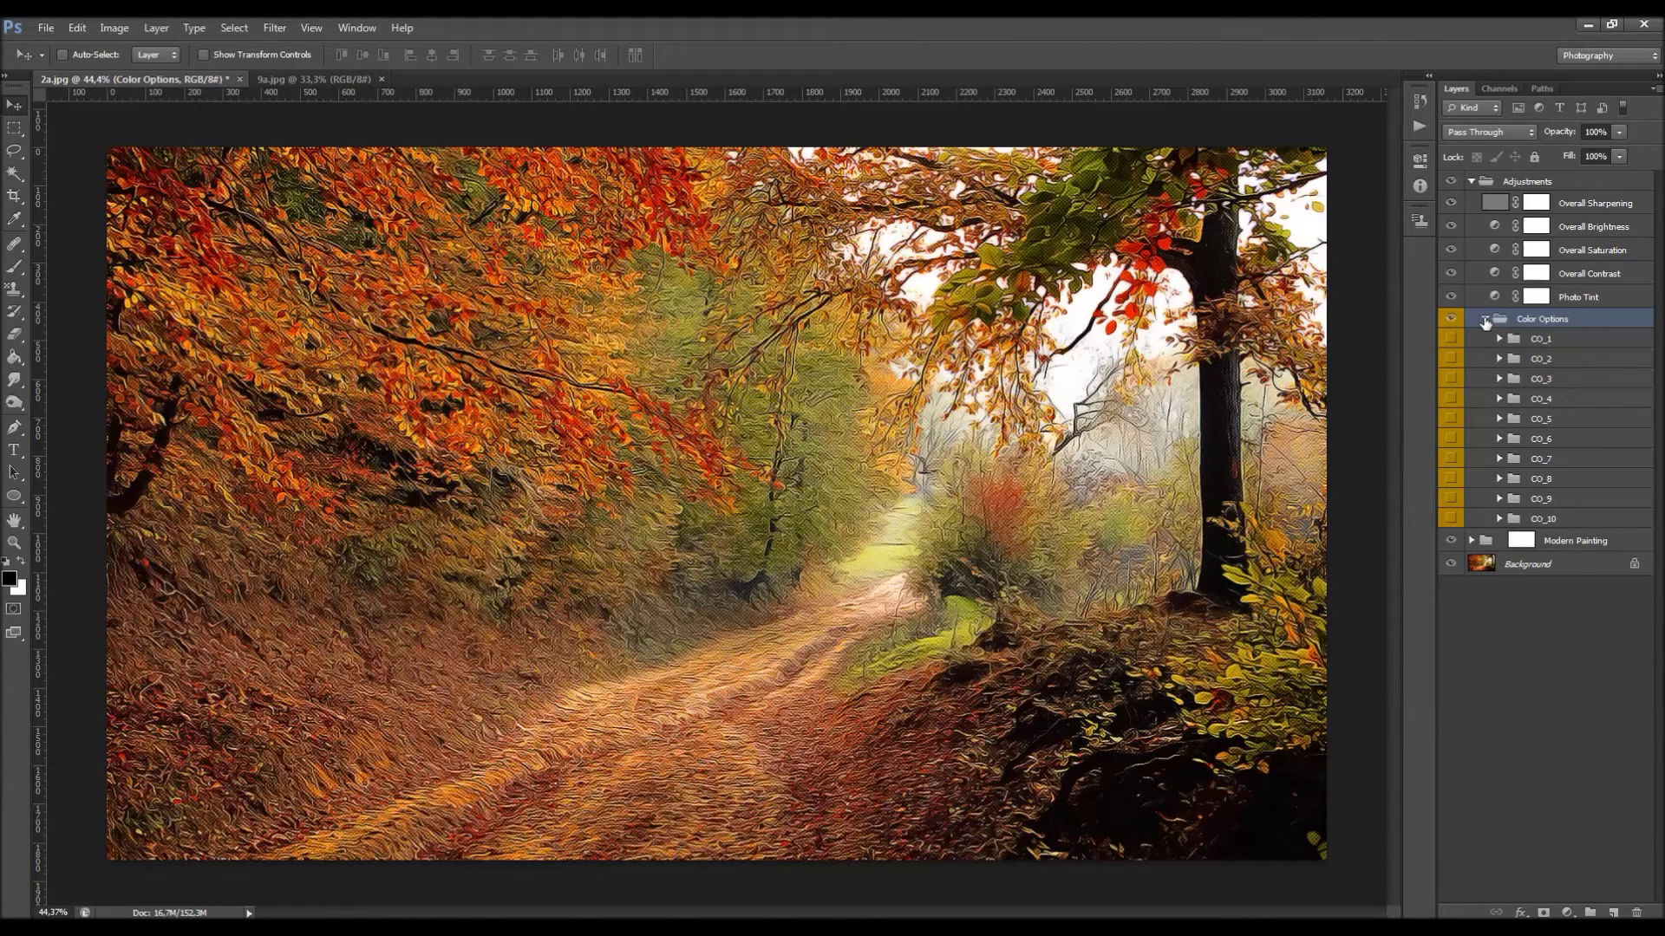
- Preview the color options from CO_1 to CO_6 in turn, hiding each one again
click(1550, 341)
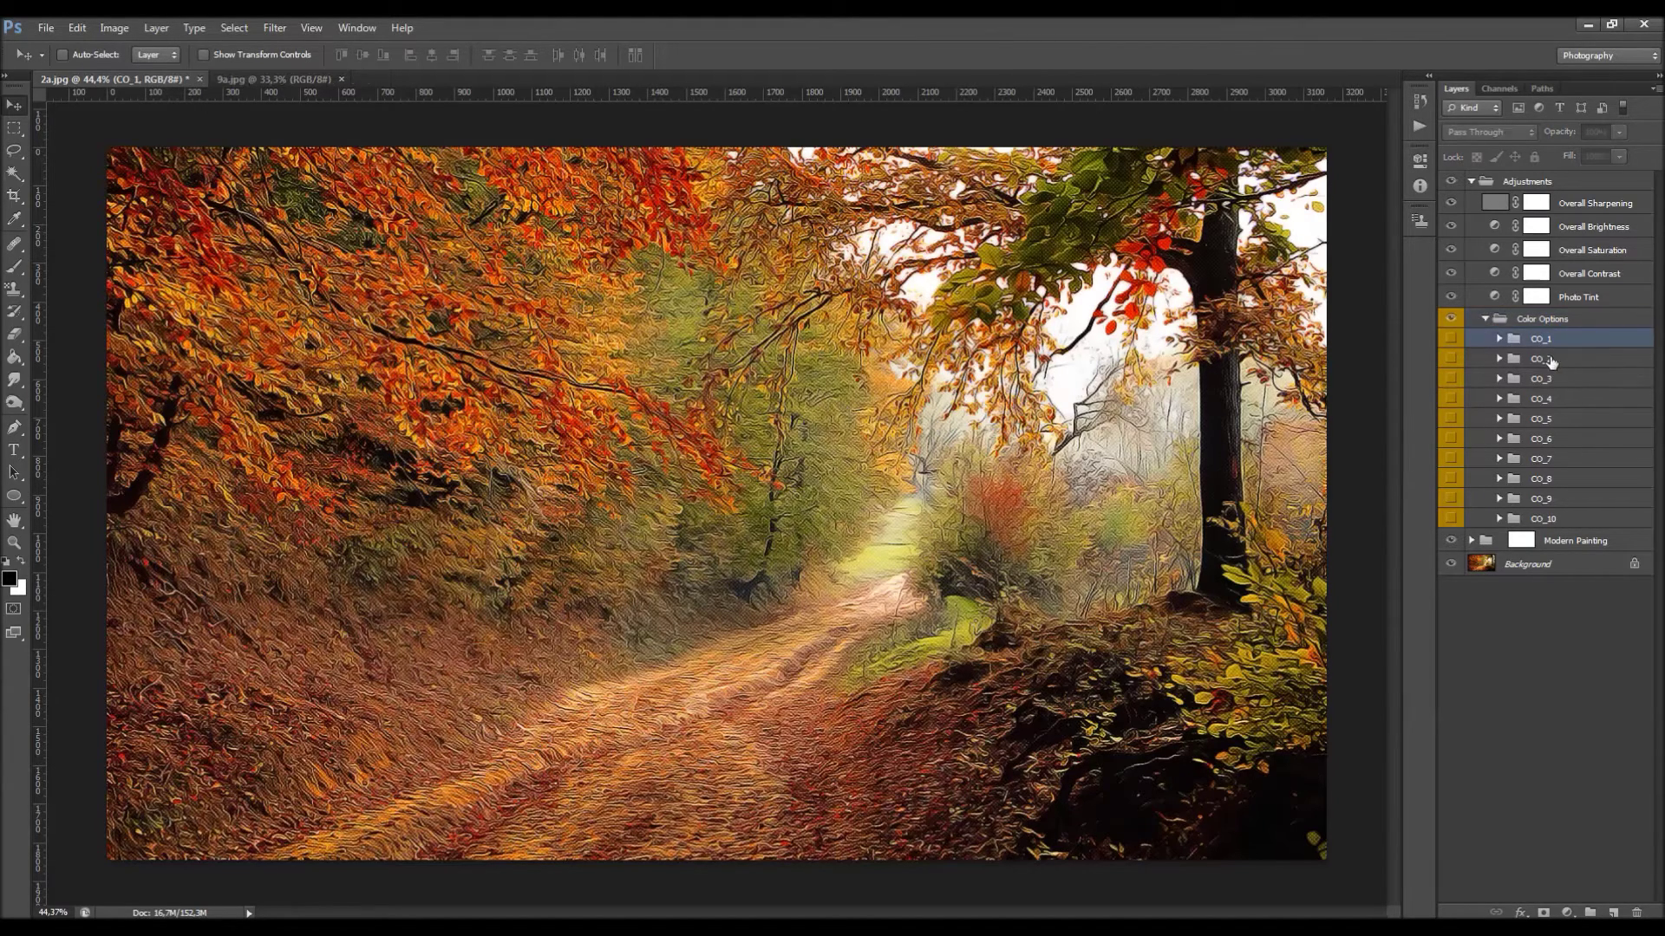
click(1547, 378)
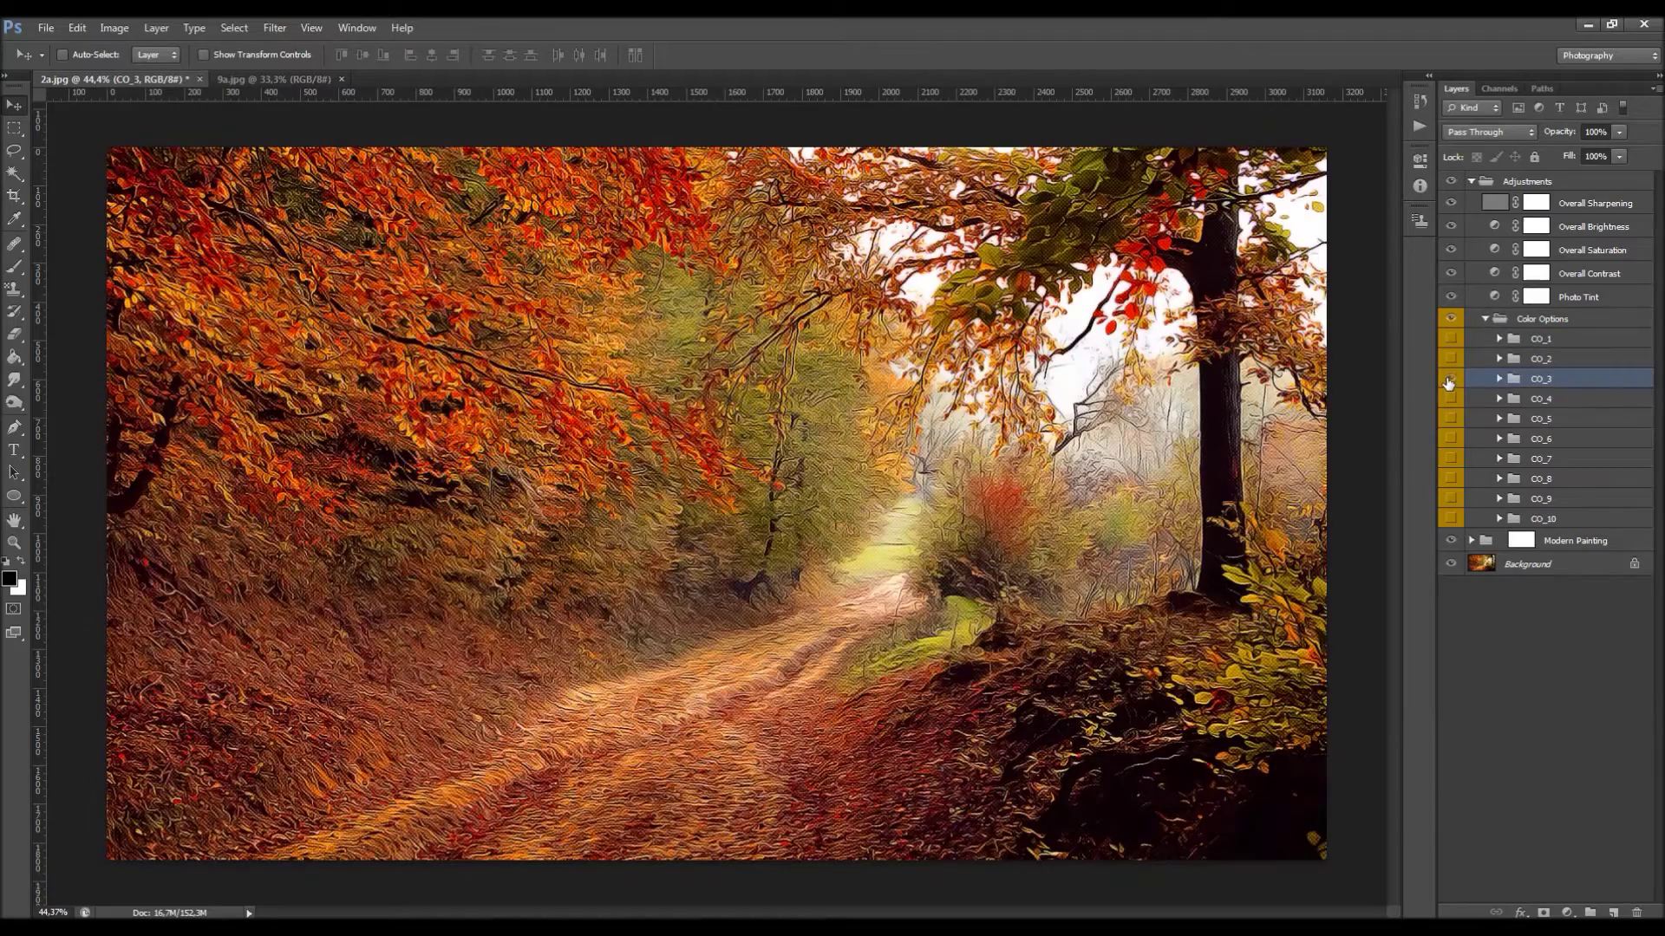
click(1462, 402)
click(1458, 422)
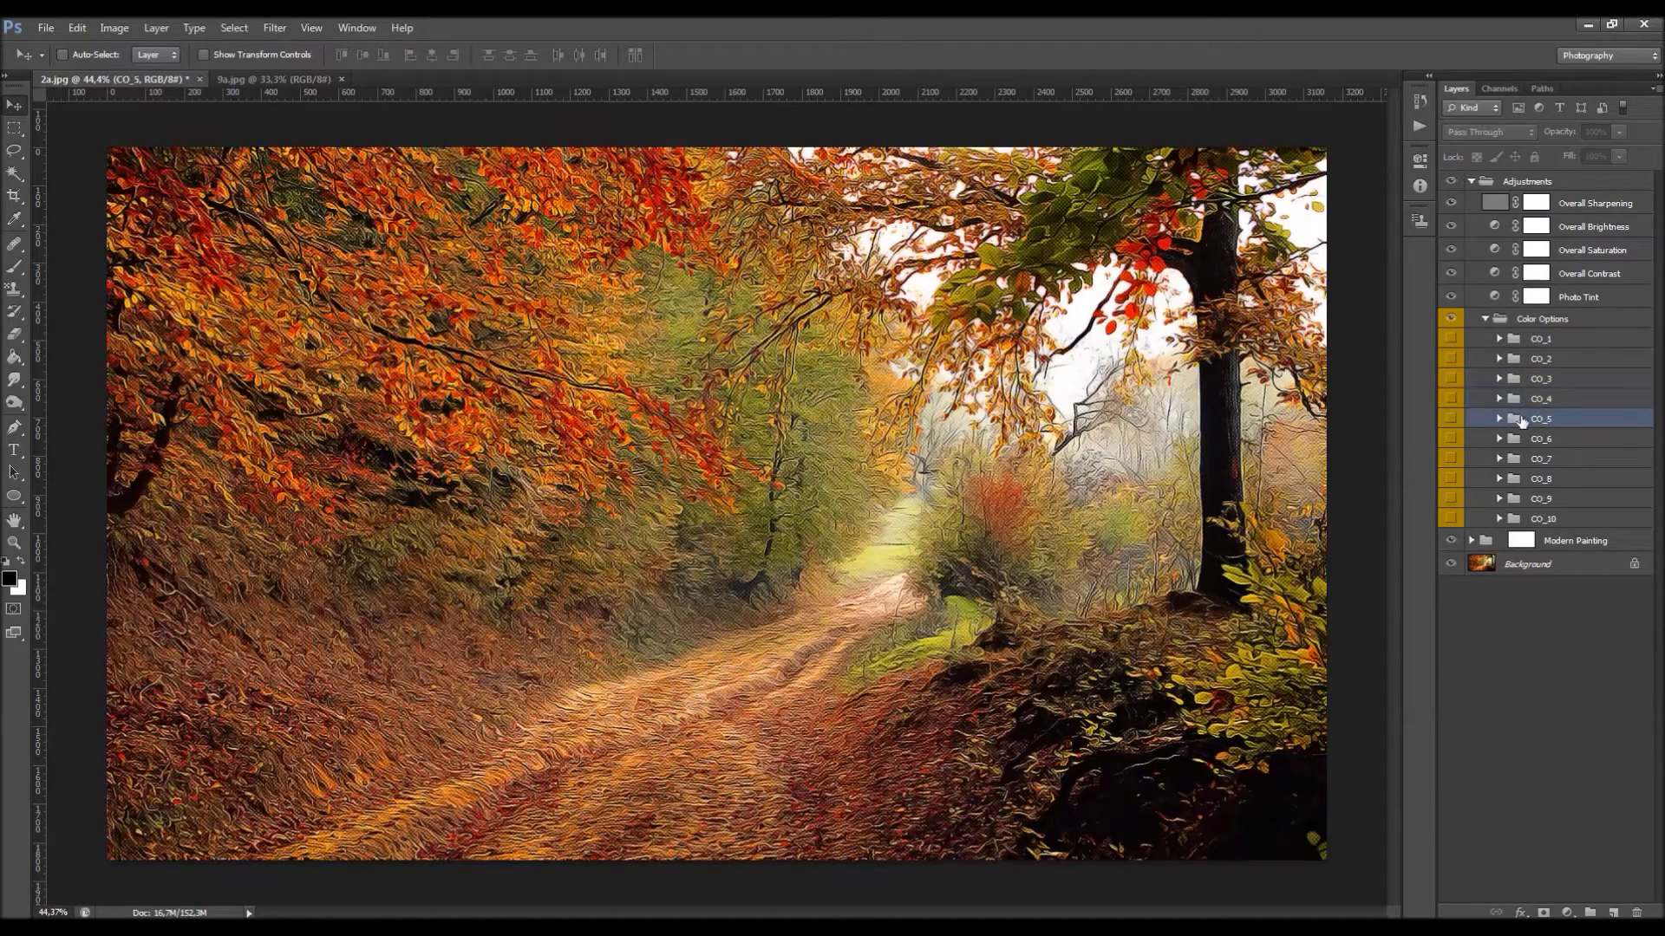
click(1552, 441)
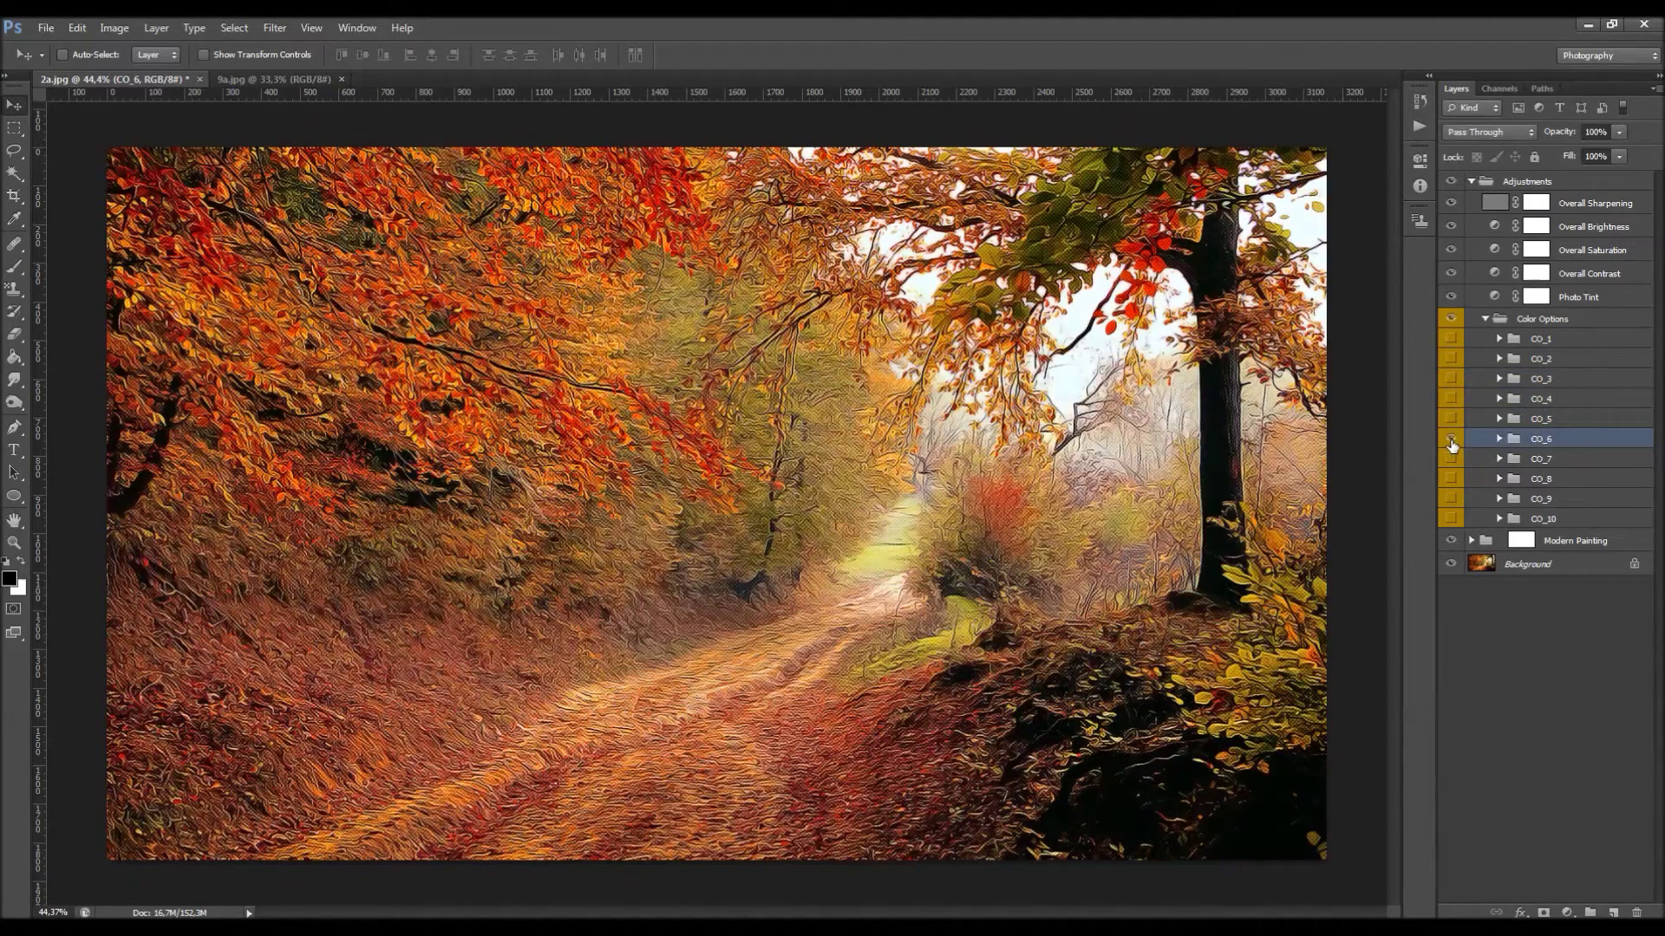
- Try color options CO_1 and CO_7 together at reduced opacities, with CO_7 at 53%, and hide both groups again
click(1453, 339)
click(1546, 339)
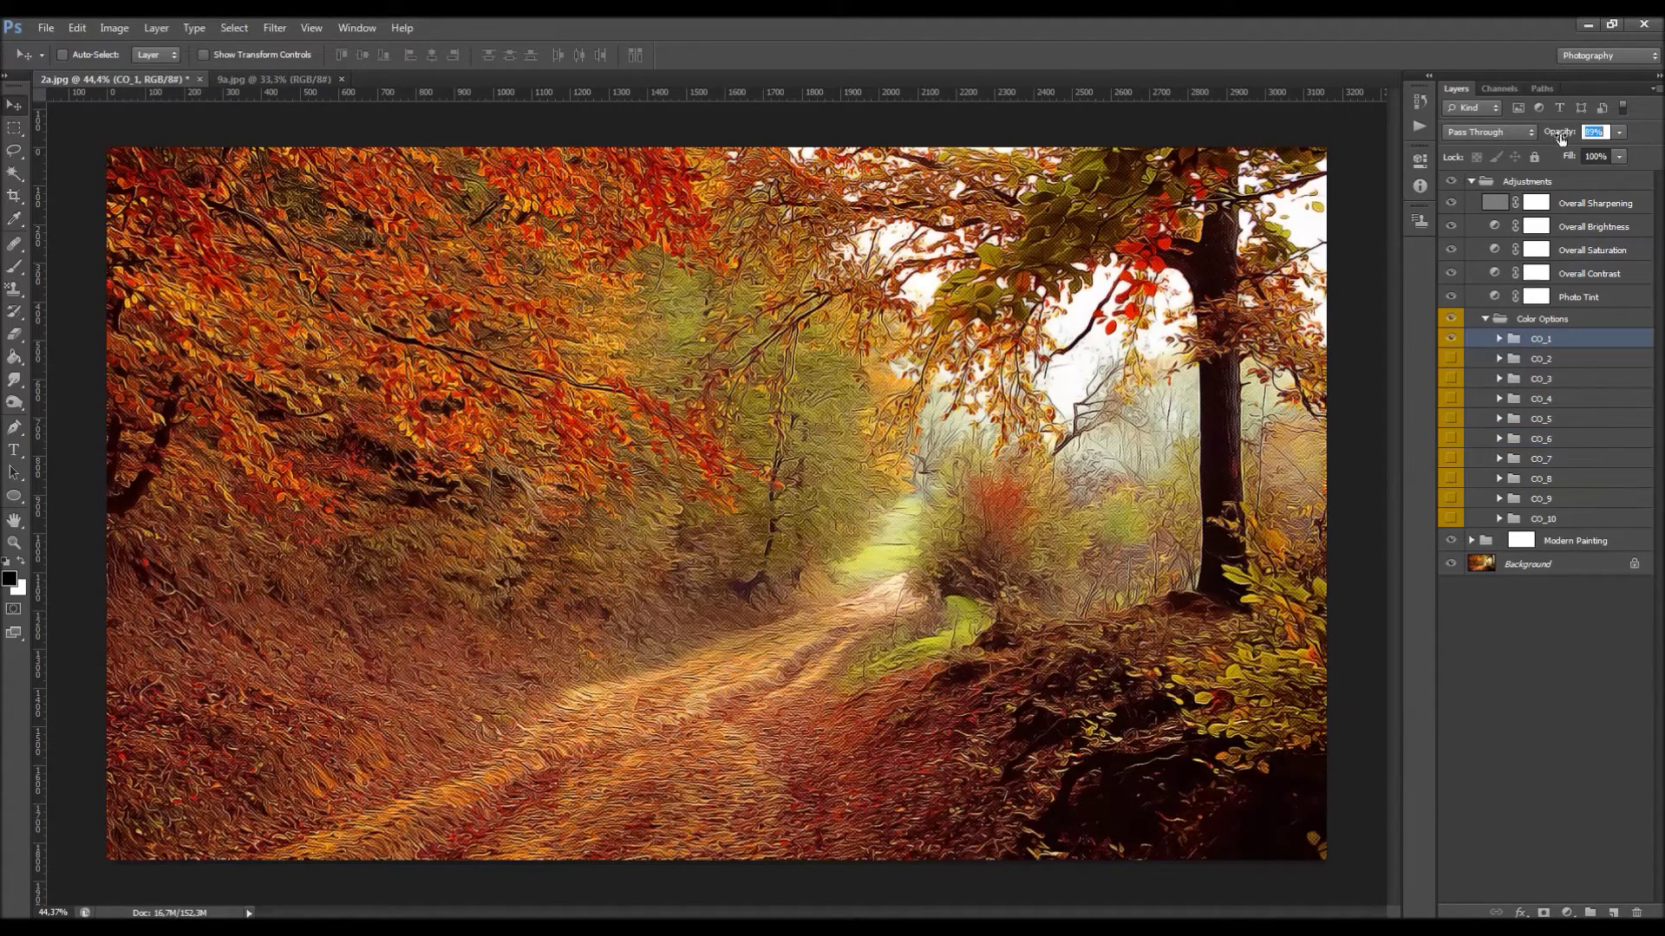
right_click(1536, 297)
click(1521, 341)
click(1450, 458)
click(1536, 458)
drag(1549, 136, 1524, 134)
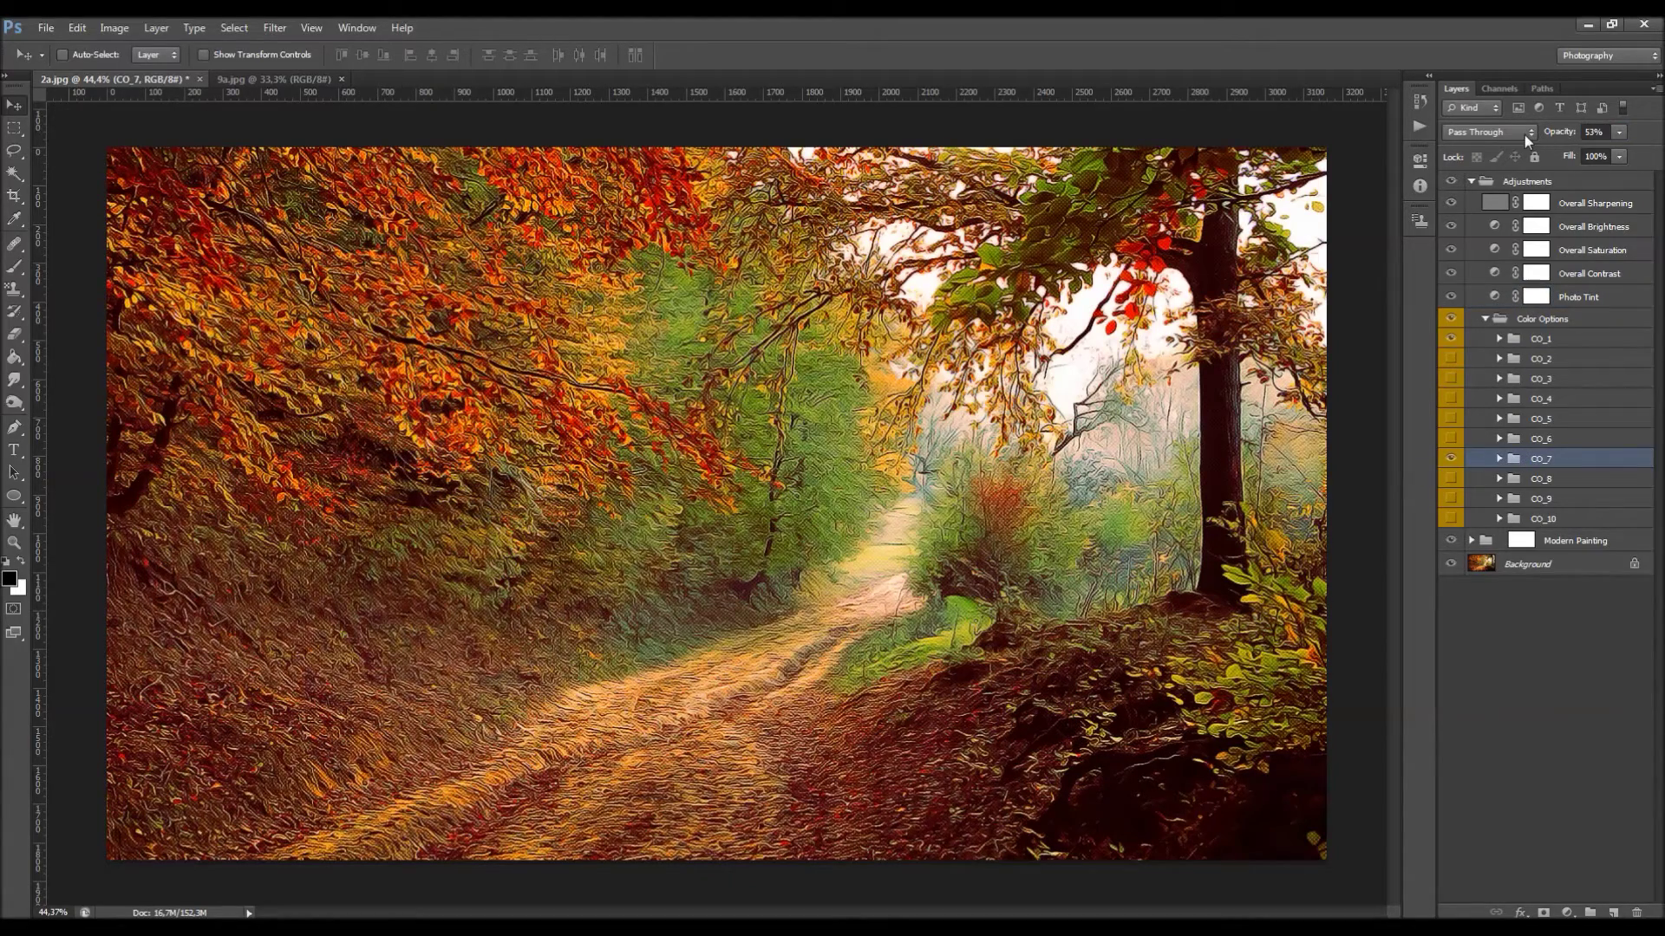
click(1451, 339)
click(1450, 458)
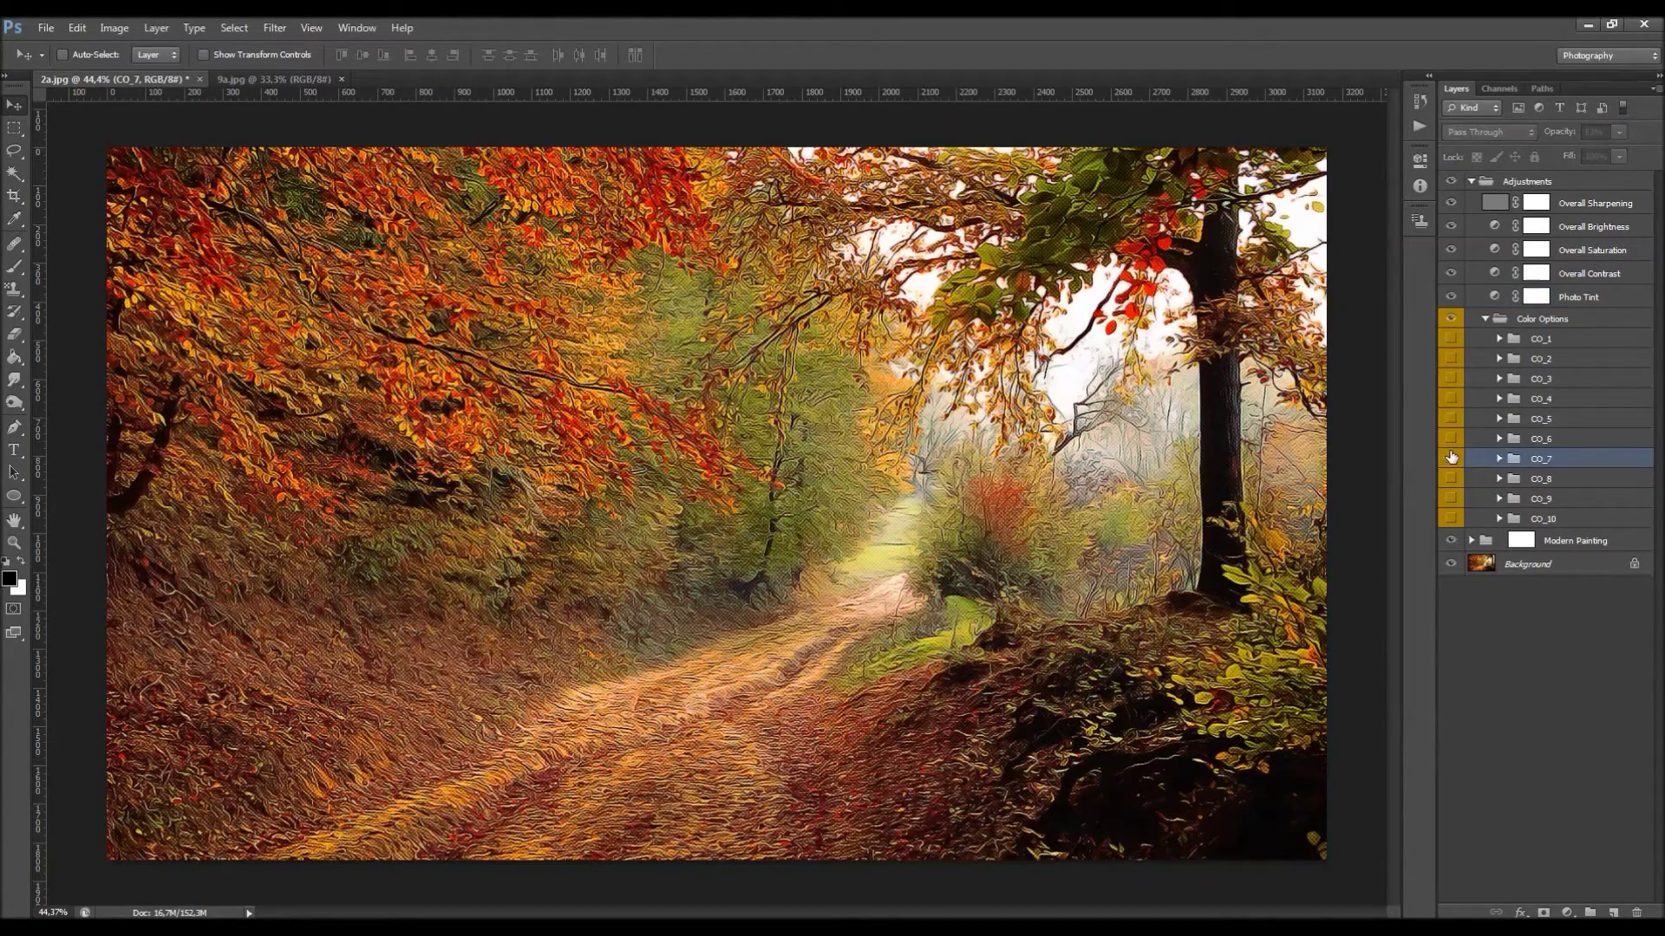
- Enable the CO_4 color option, lower its opacity, compare the image with and without it, and collapse the Color Options group
click(1450, 399)
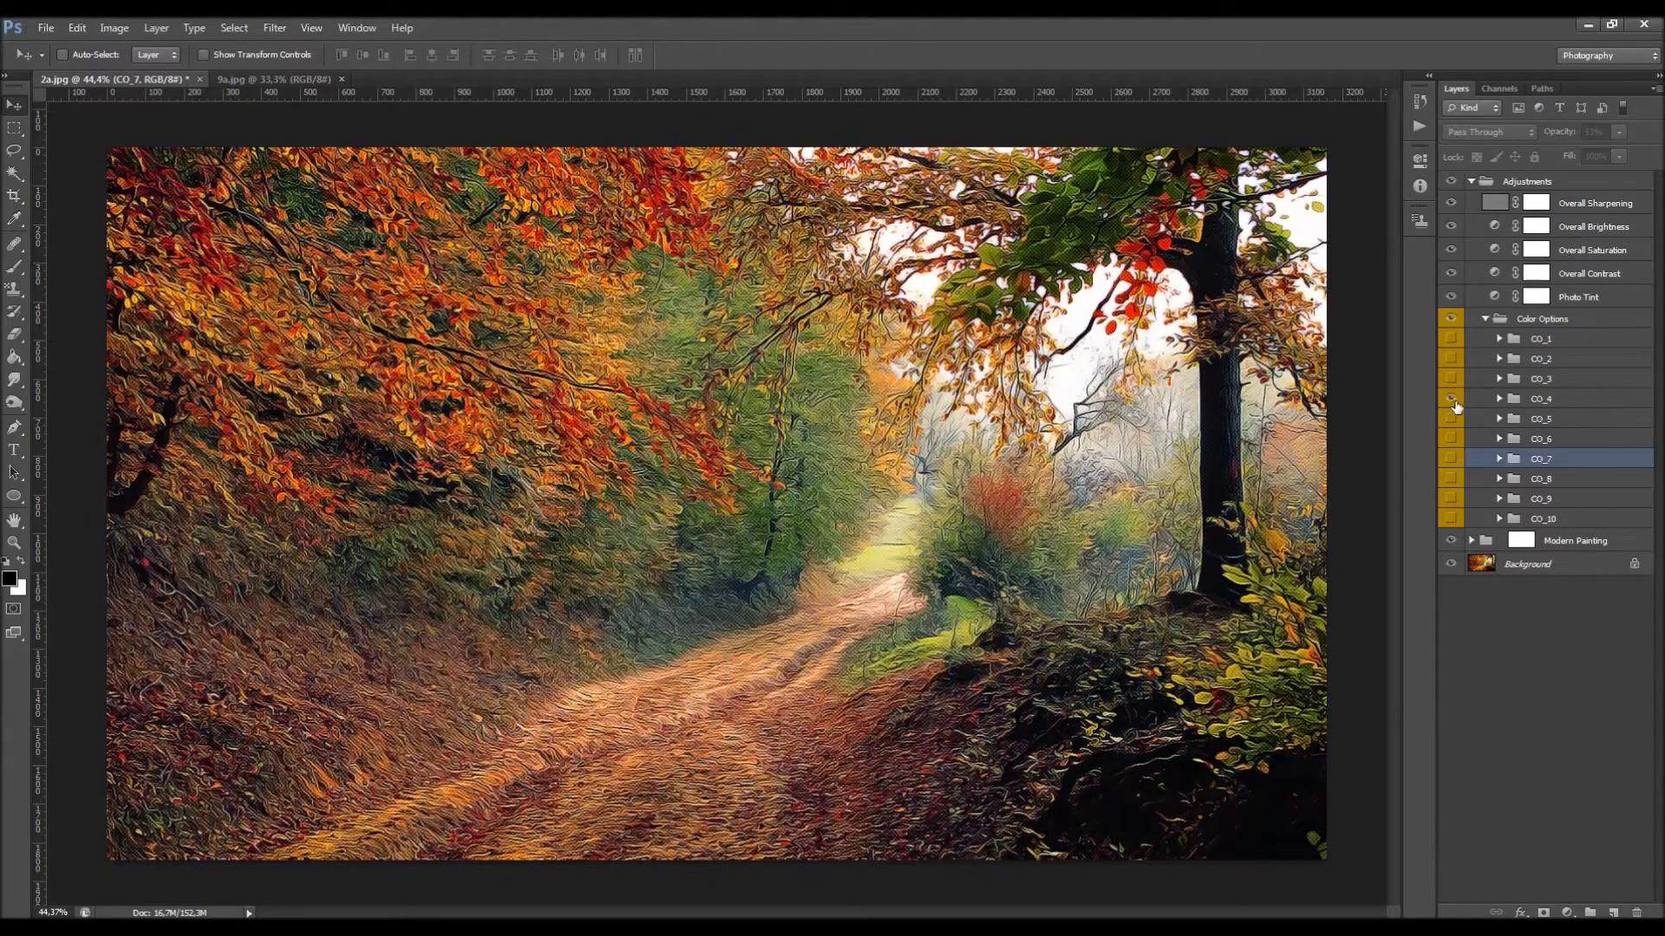
click(1540, 400)
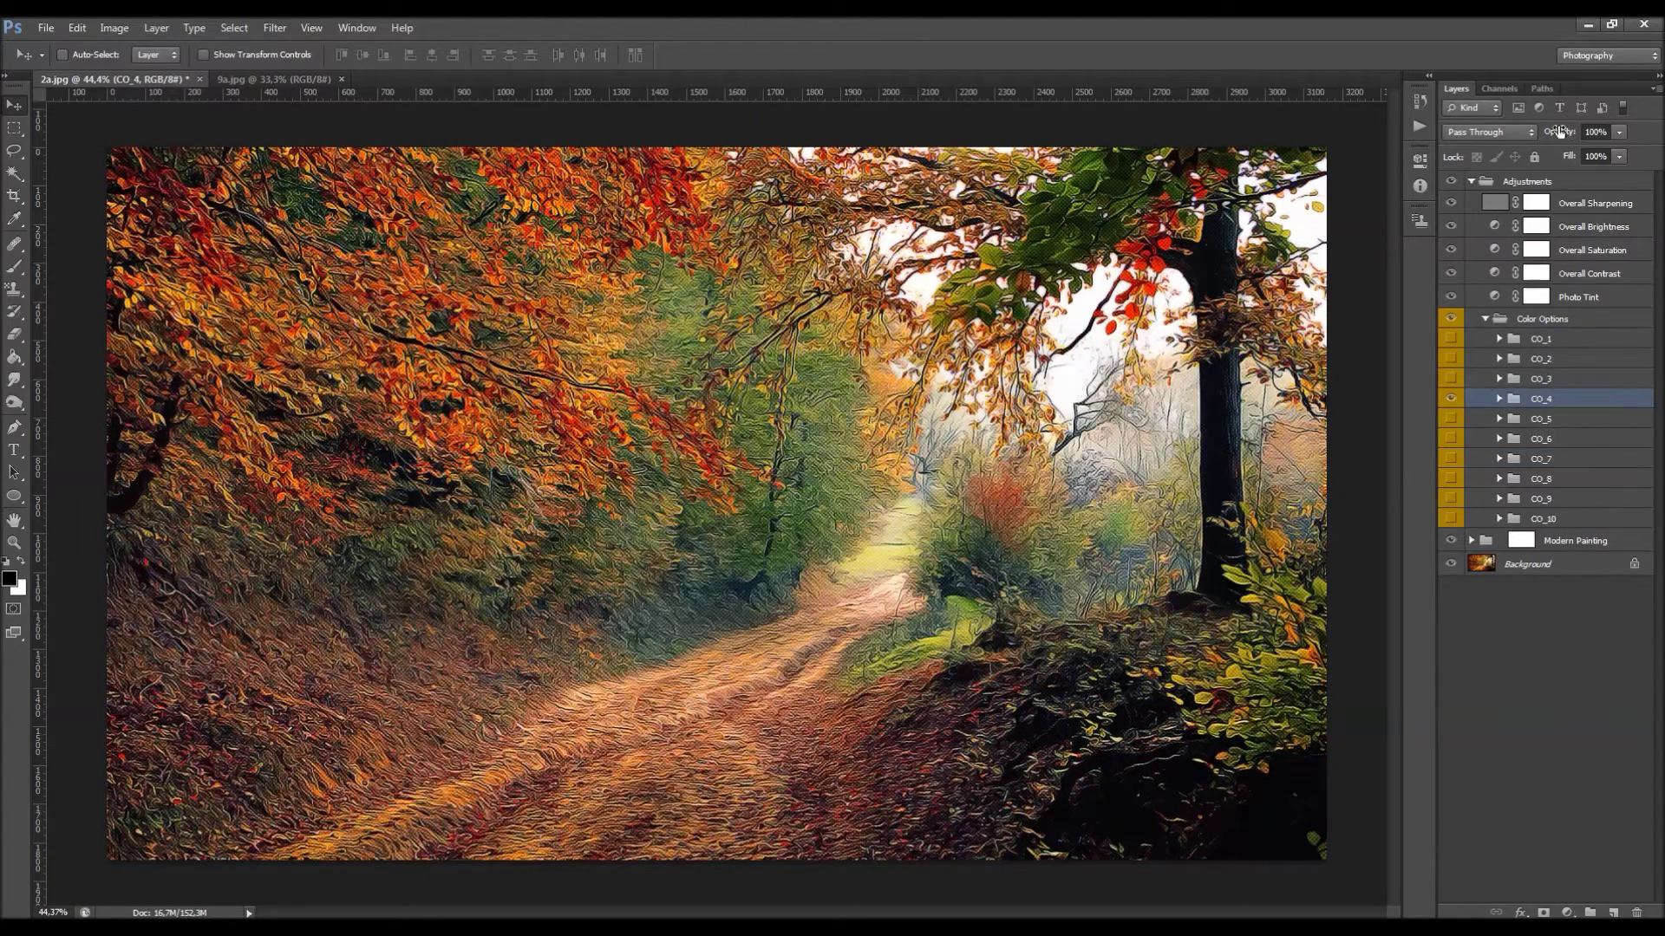
drag(1545, 129, 1499, 144)
click(1452, 399)
click(1451, 399)
click(1486, 319)
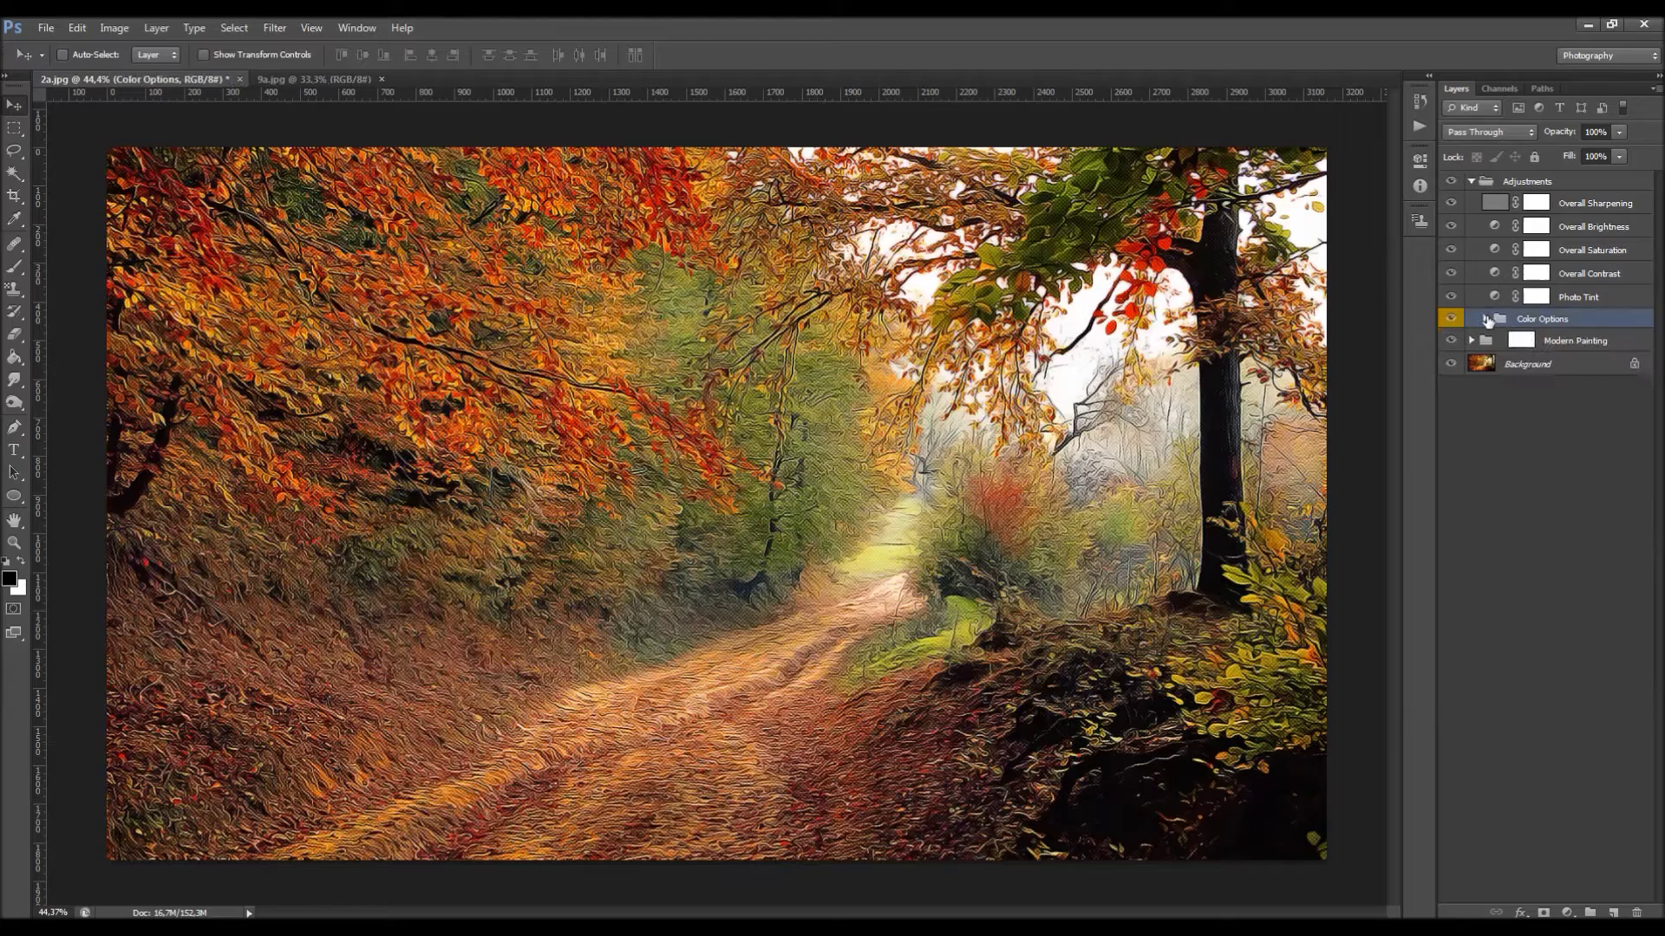
- Try the Orange filter on the Photo Tint layer, then set it to Warming Filter (85) with 10% density
click(1537, 300)
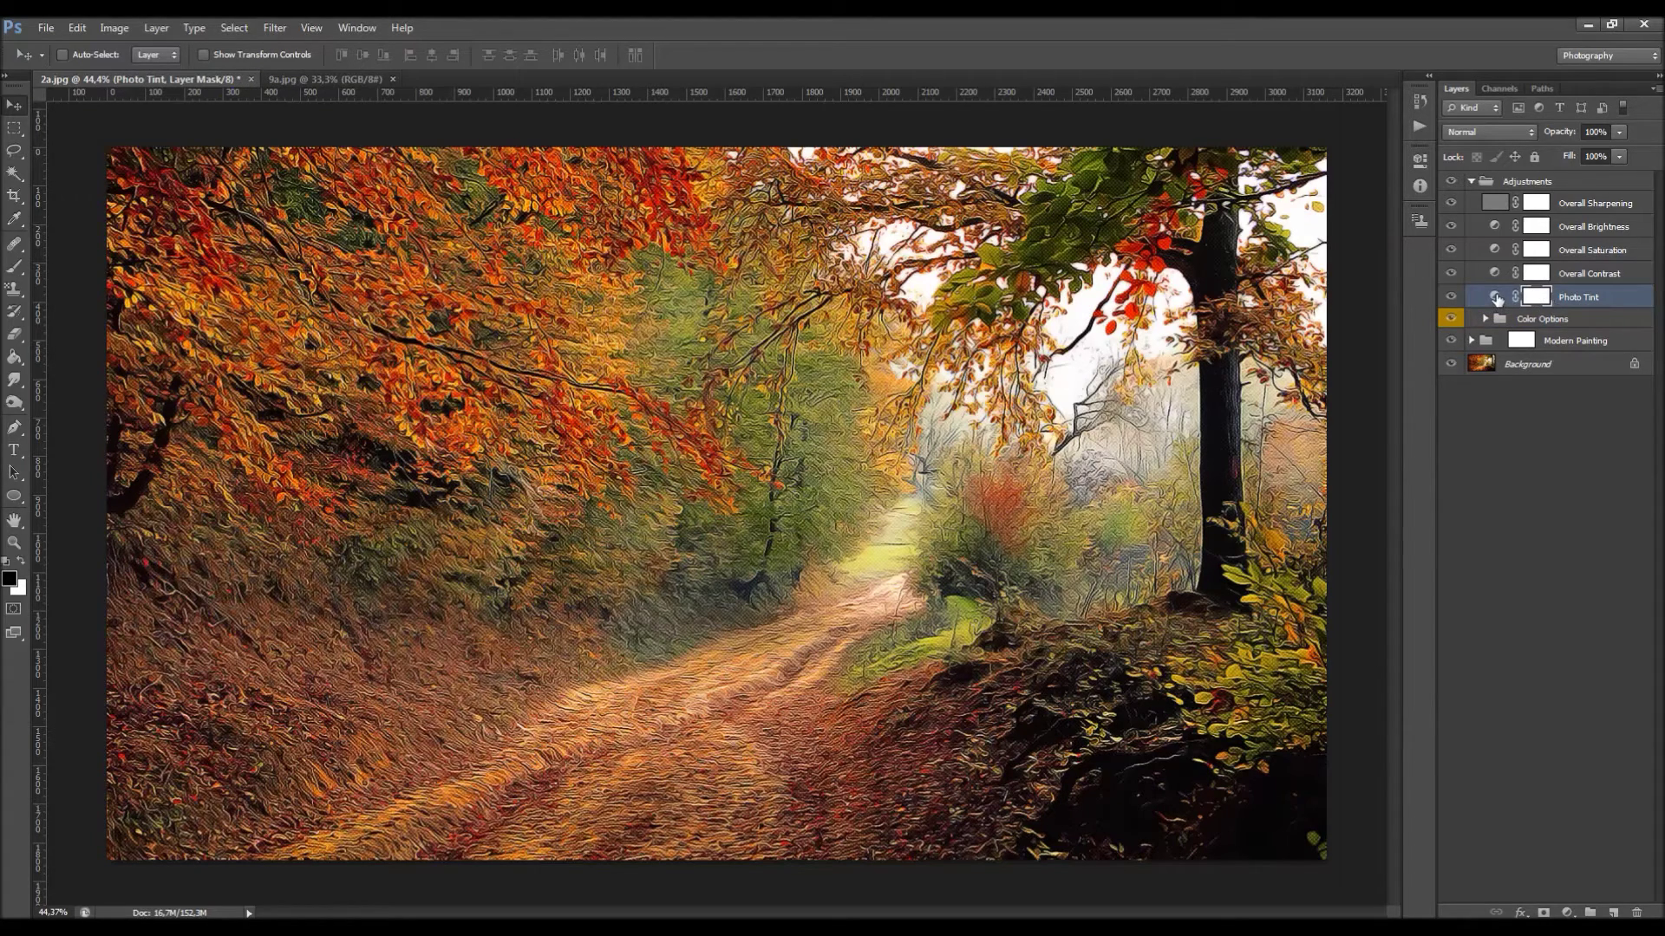
double_click(1496, 298)
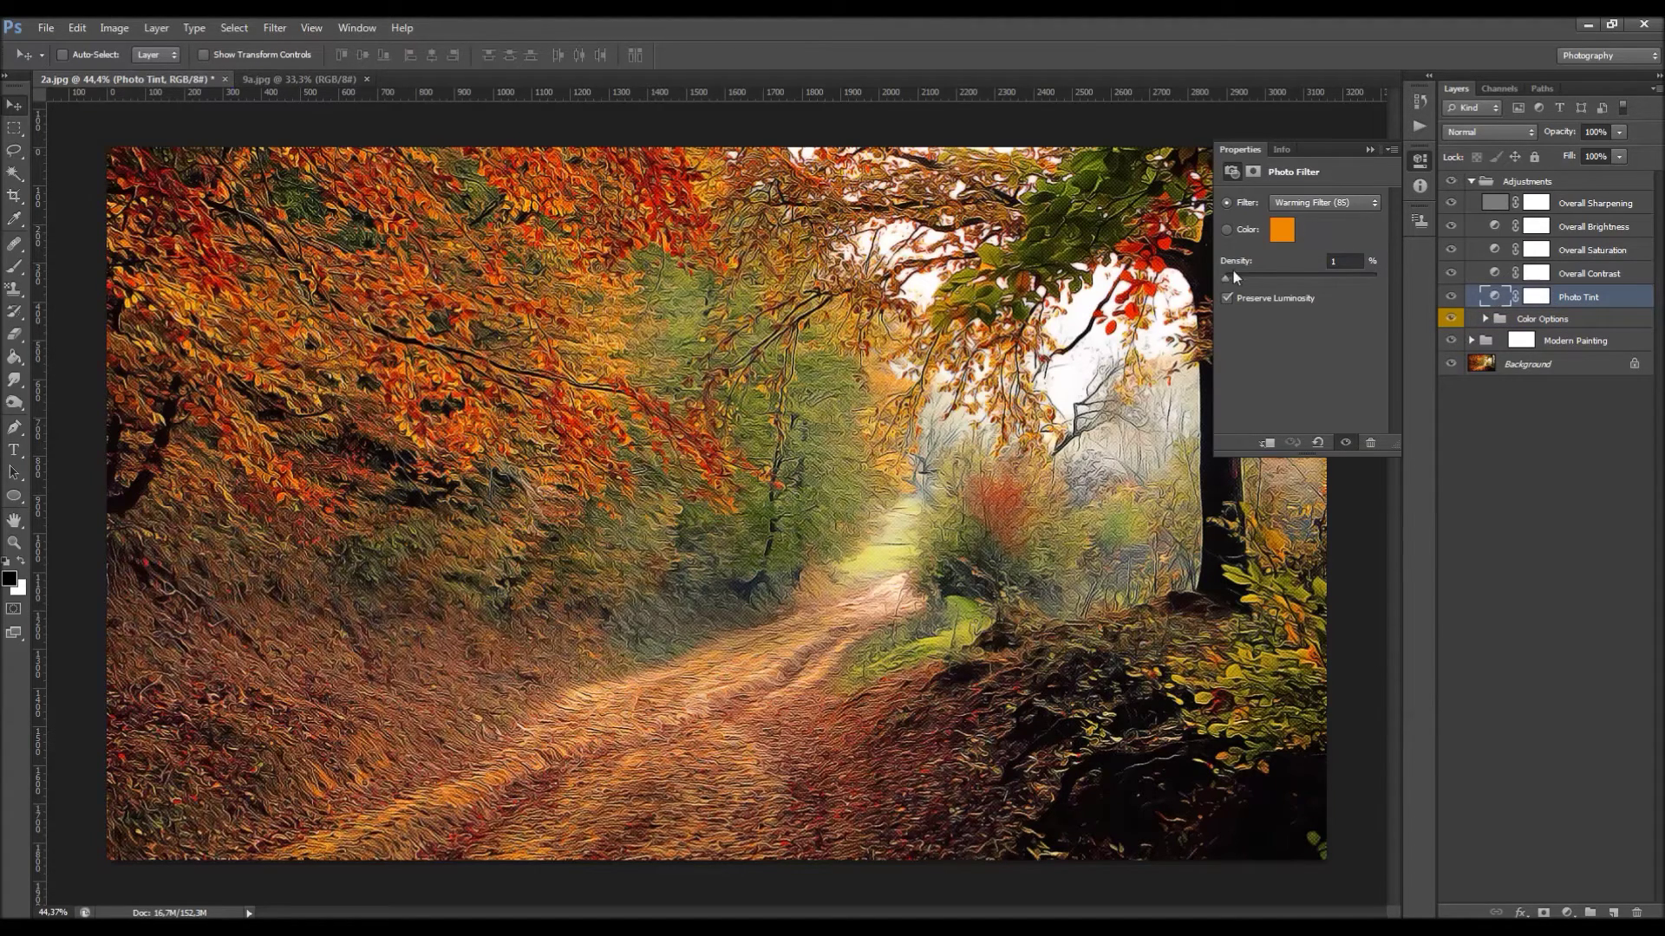
click(1309, 204)
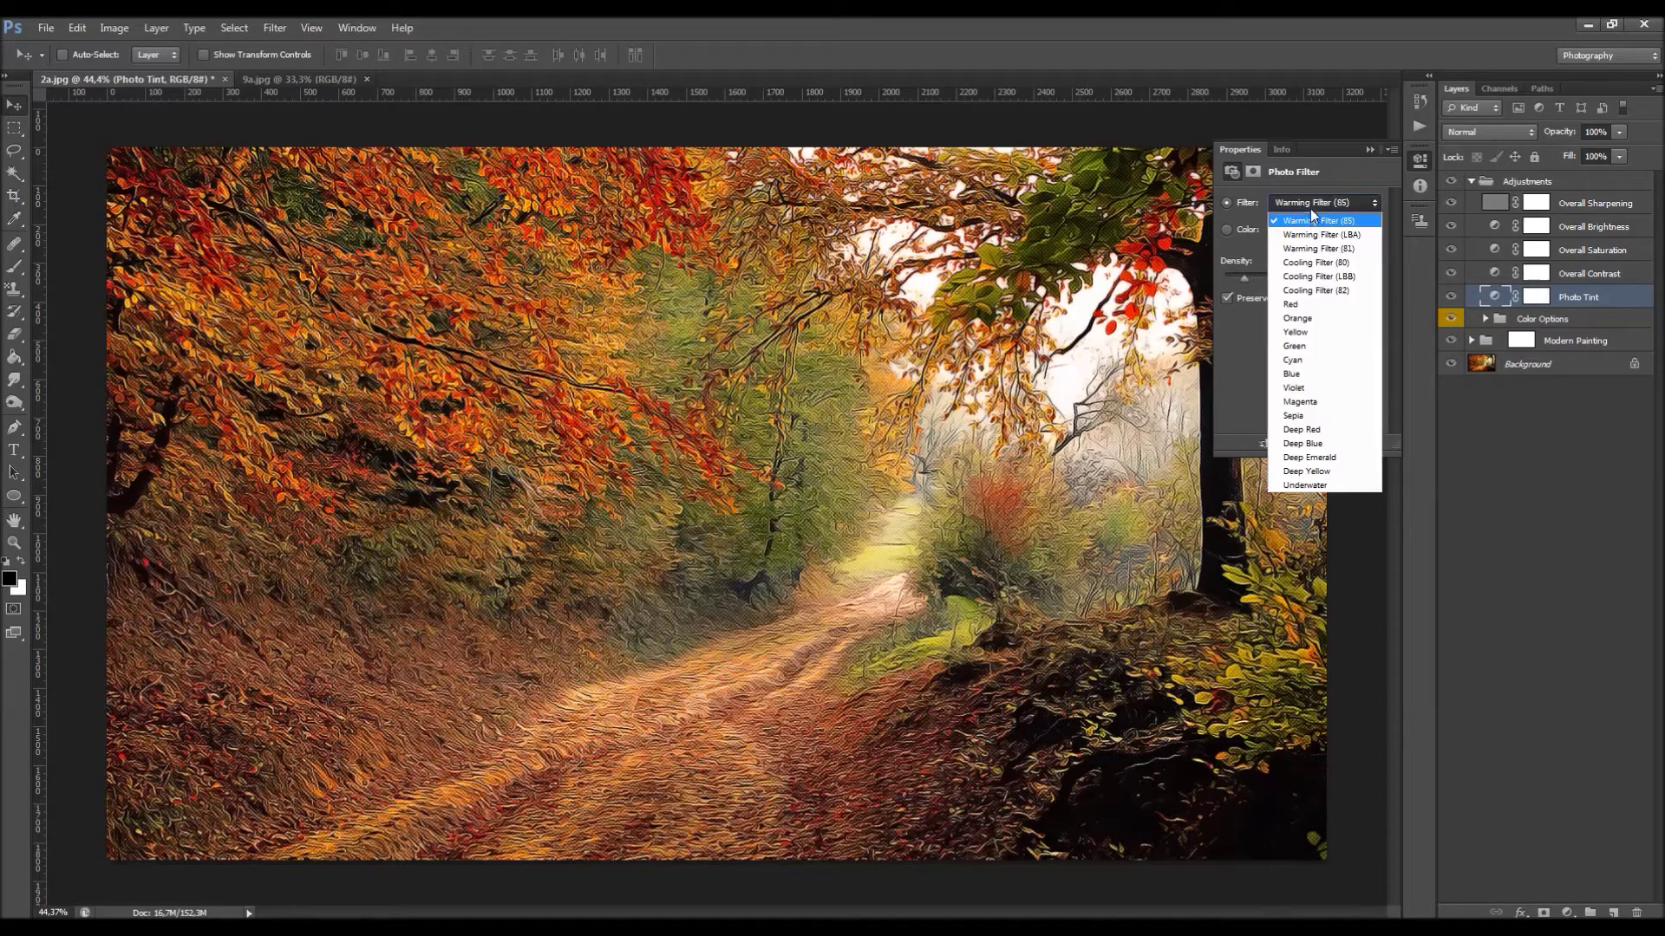
click(1311, 229)
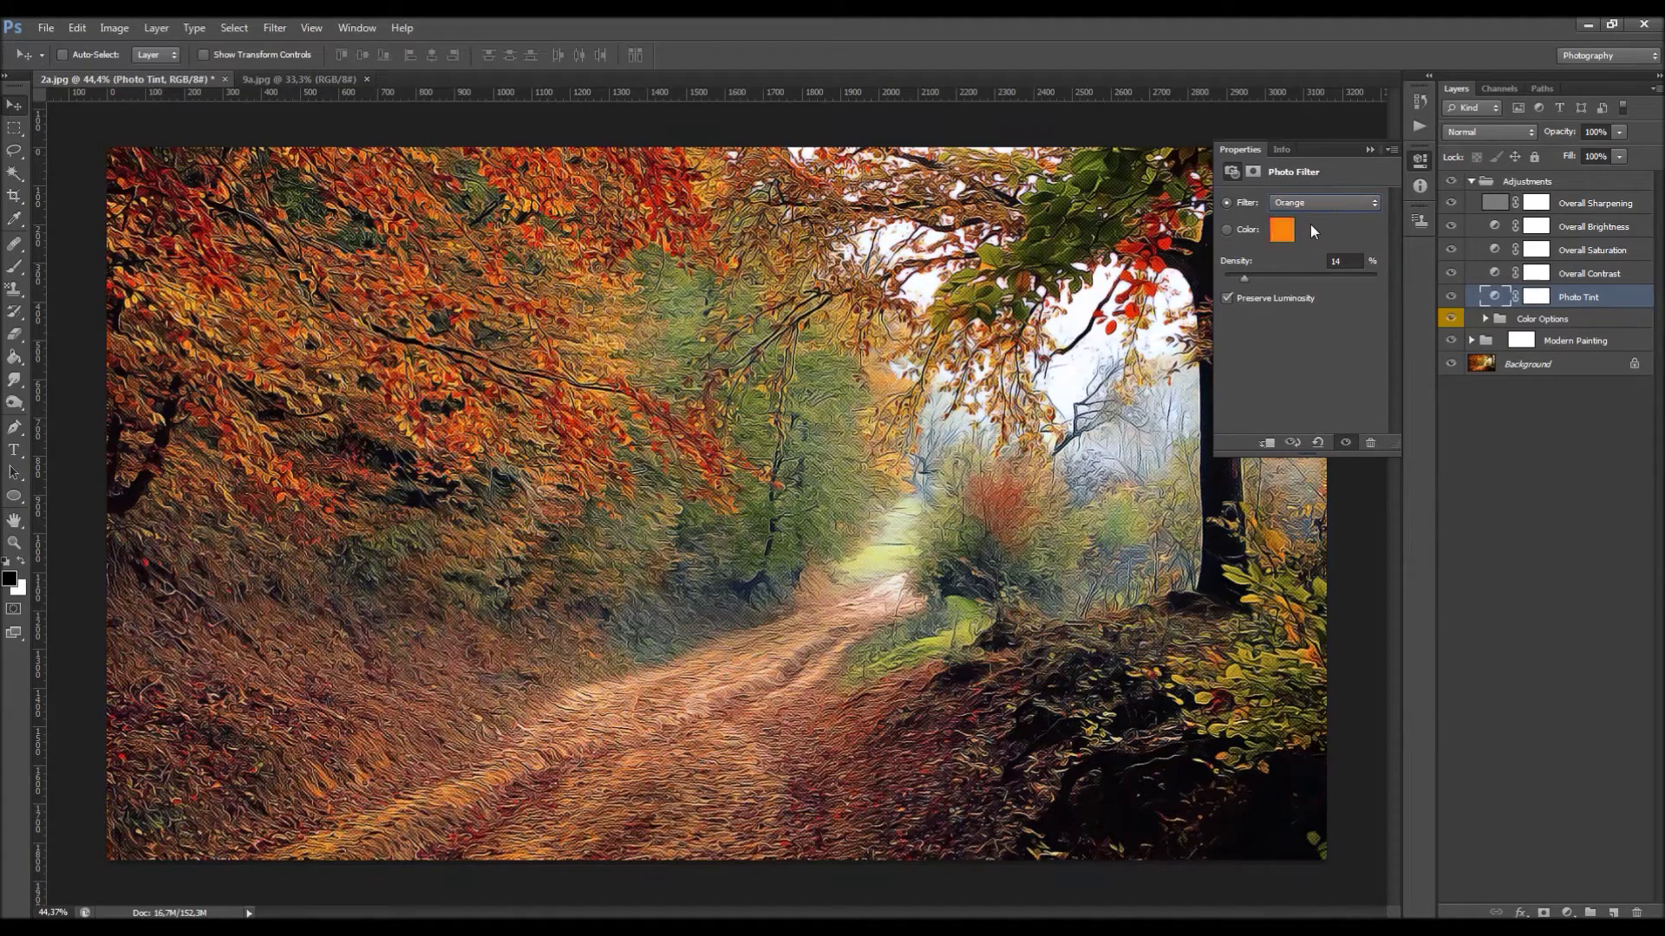
click(1309, 206)
click(1309, 213)
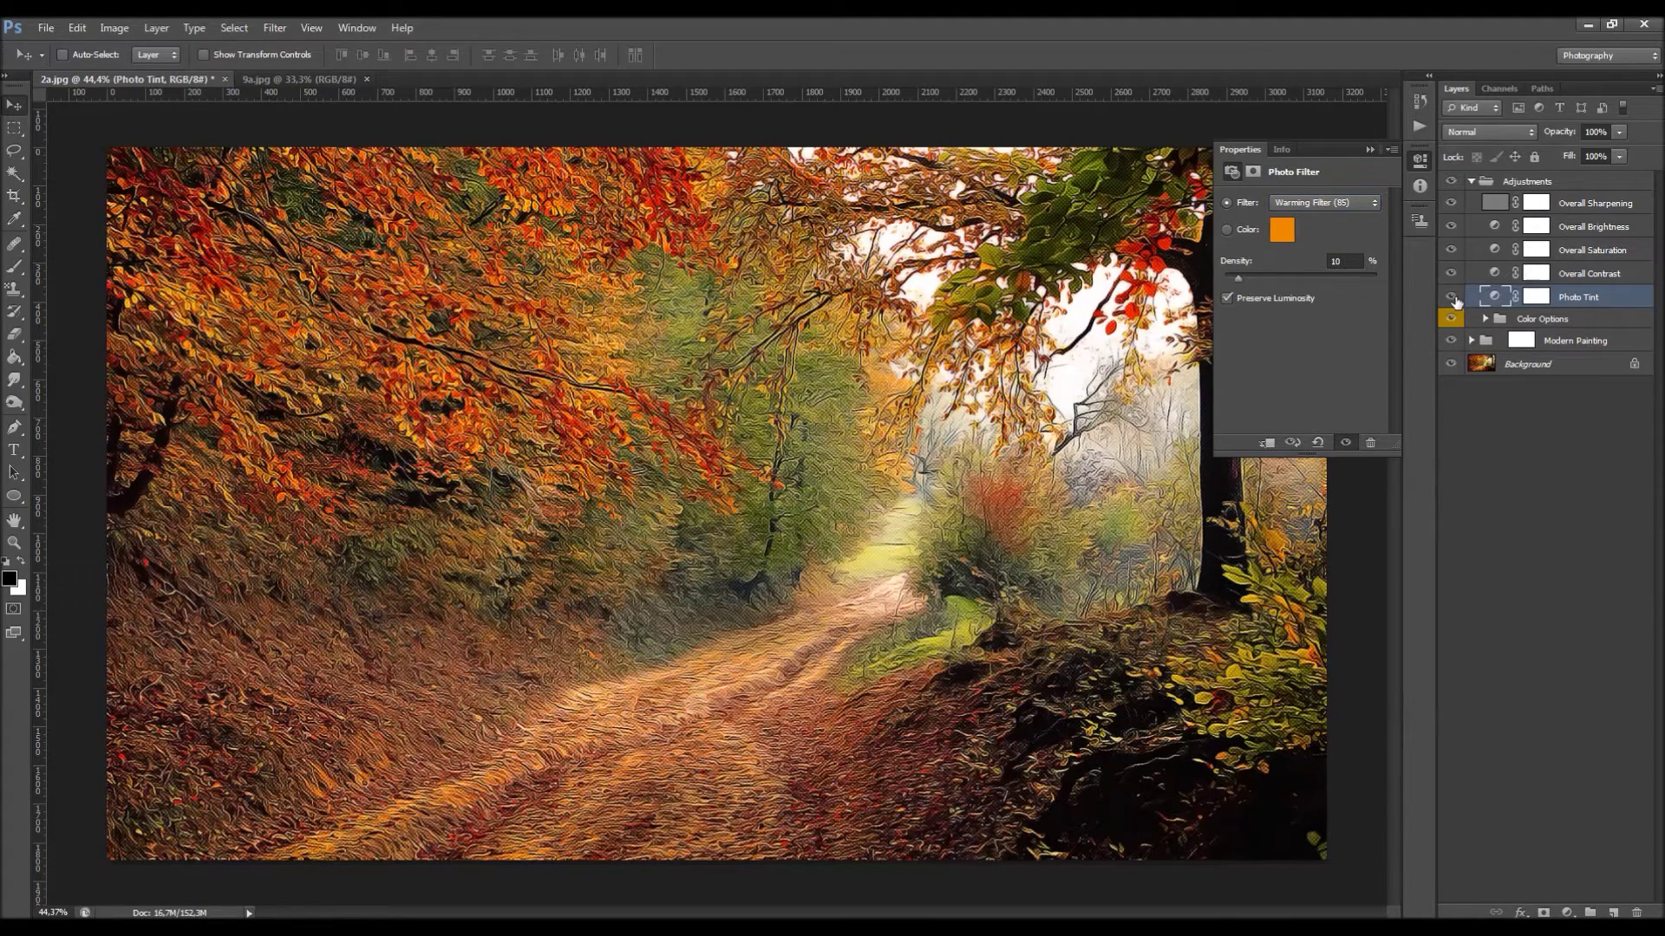
- Adjust the Overall Contrast layer's opacity and compare the image with and without the layer
click(1526, 272)
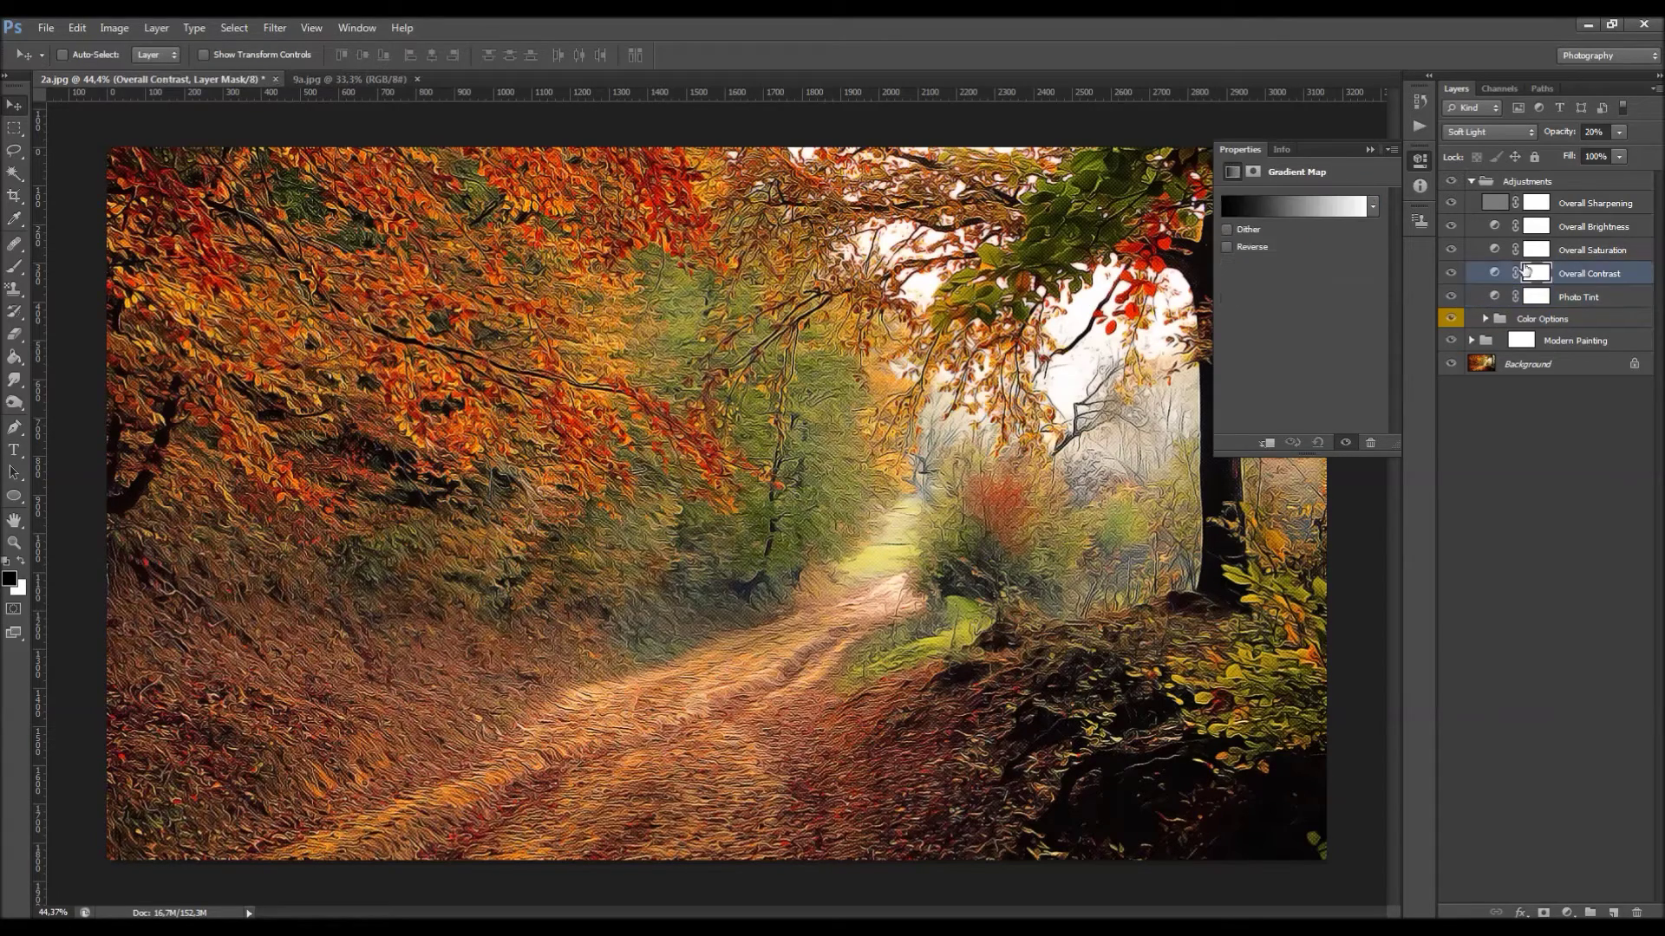
click(1451, 272)
click(1451, 272)
drag(1562, 130, 1640, 136)
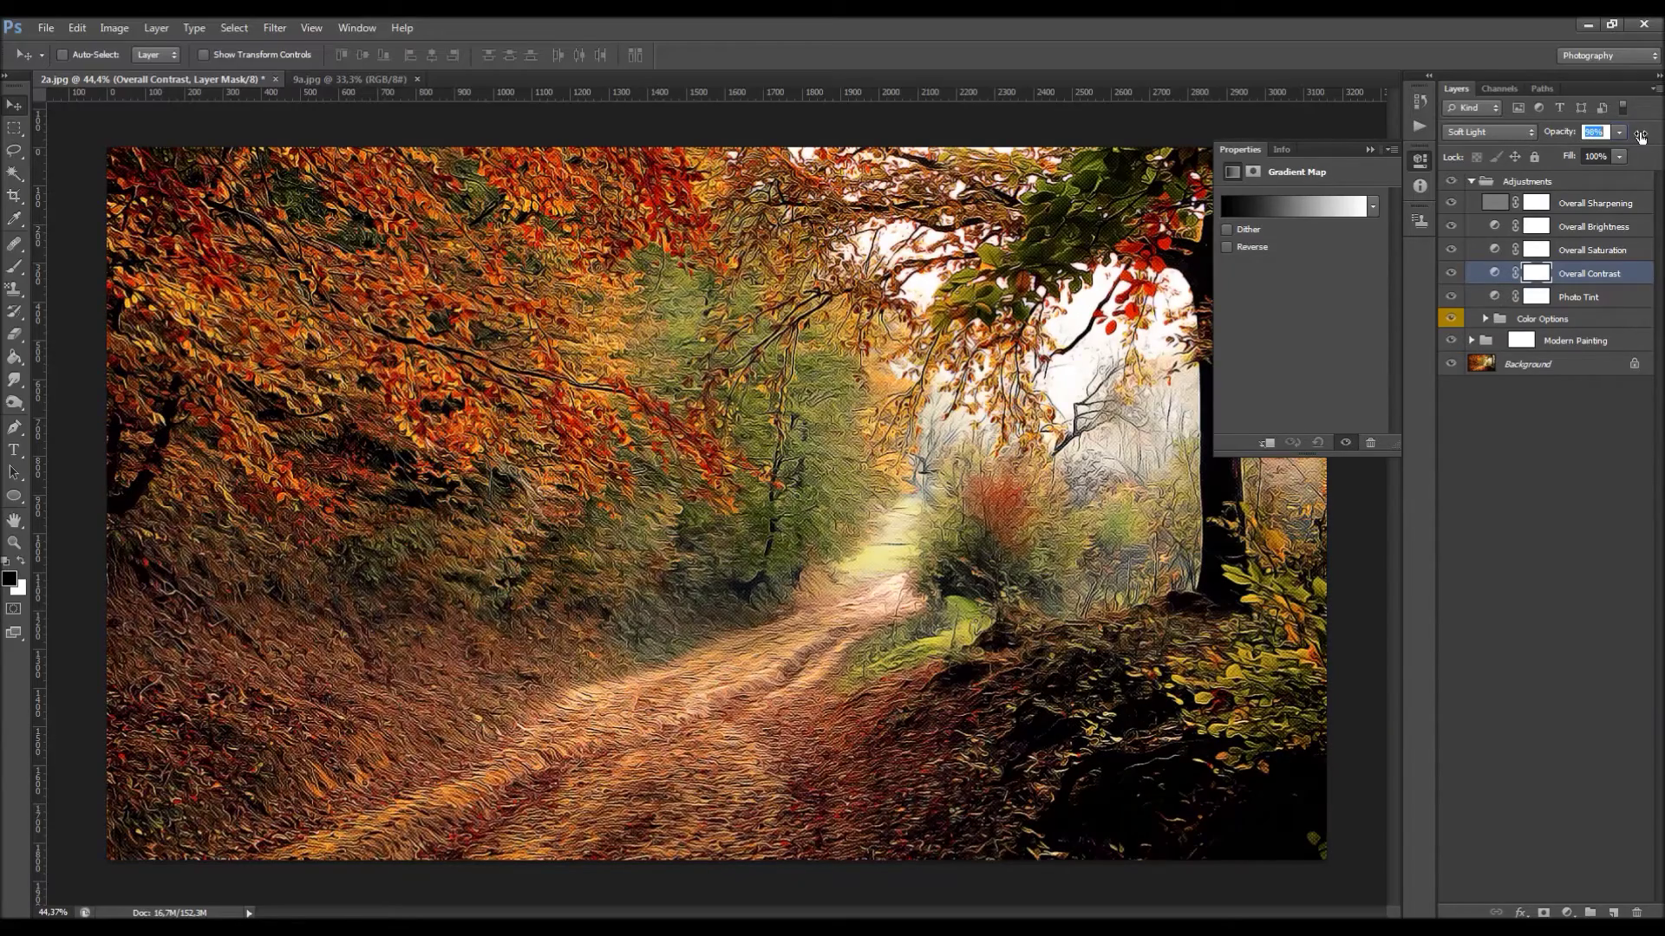
drag(1517, 147, 1640, 146)
drag(1600, 168, 1599, 167)
click(1457, 272)
click(1457, 272)
- Set the Overall Saturation layer's saturation to +23 and compare the image with and without it
click(1556, 251)
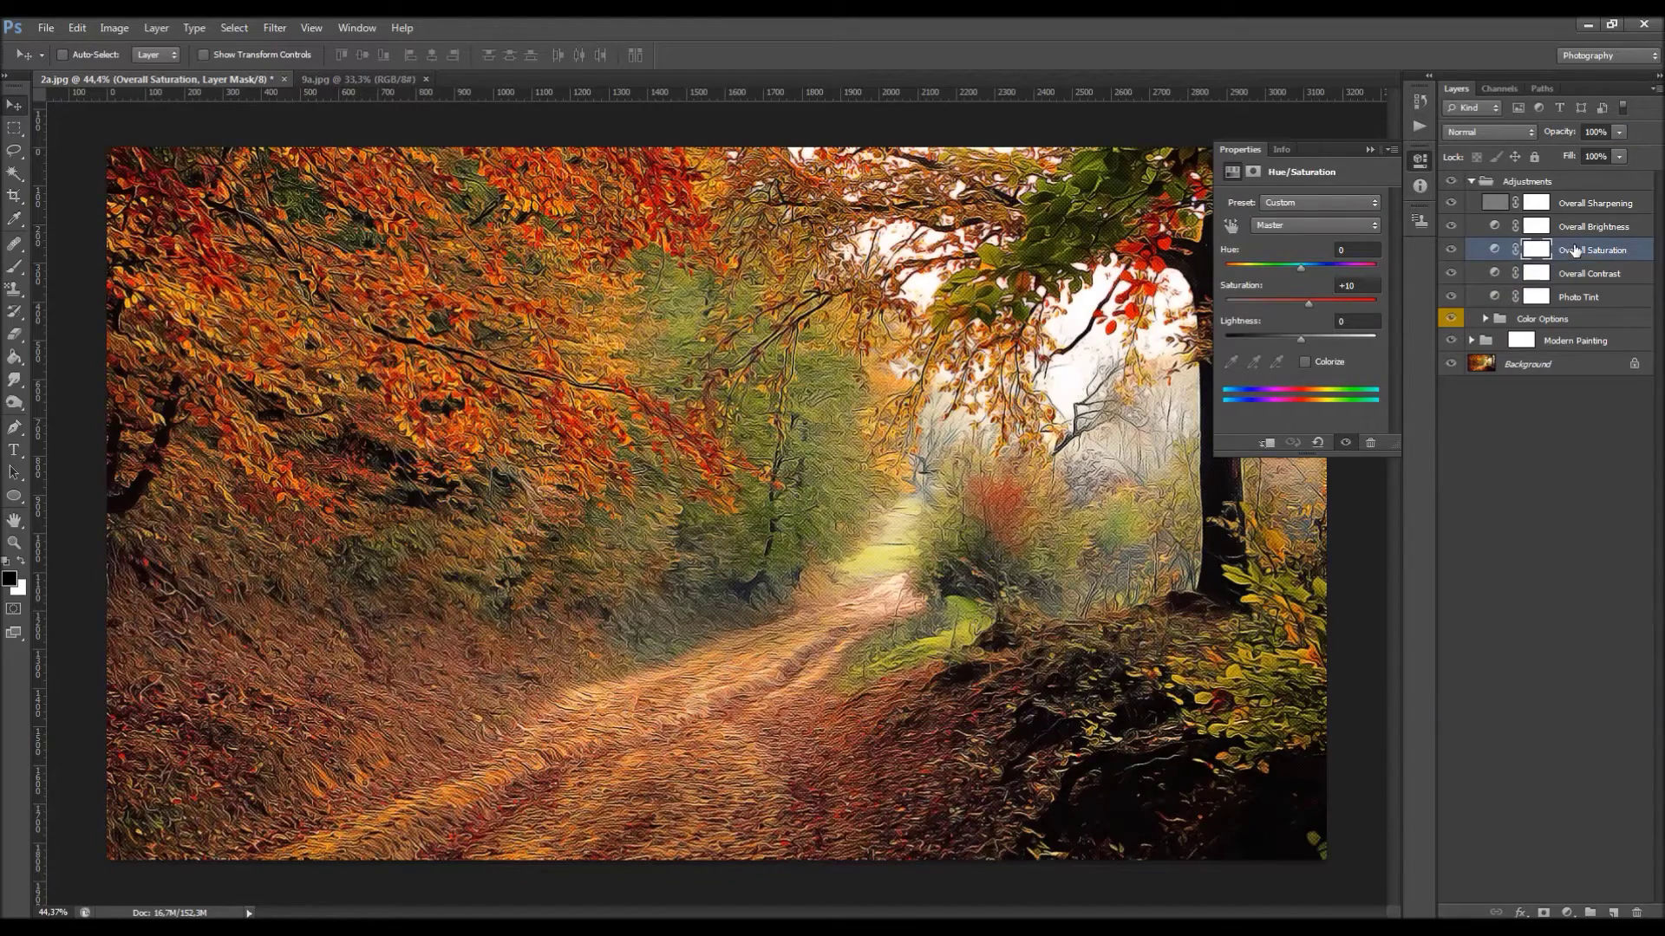
click(1495, 253)
mouse_move(1307, 305)
mouse_down()
mouse_move(1198, 319)
mouse_move(1313, 309)
mouse_up()
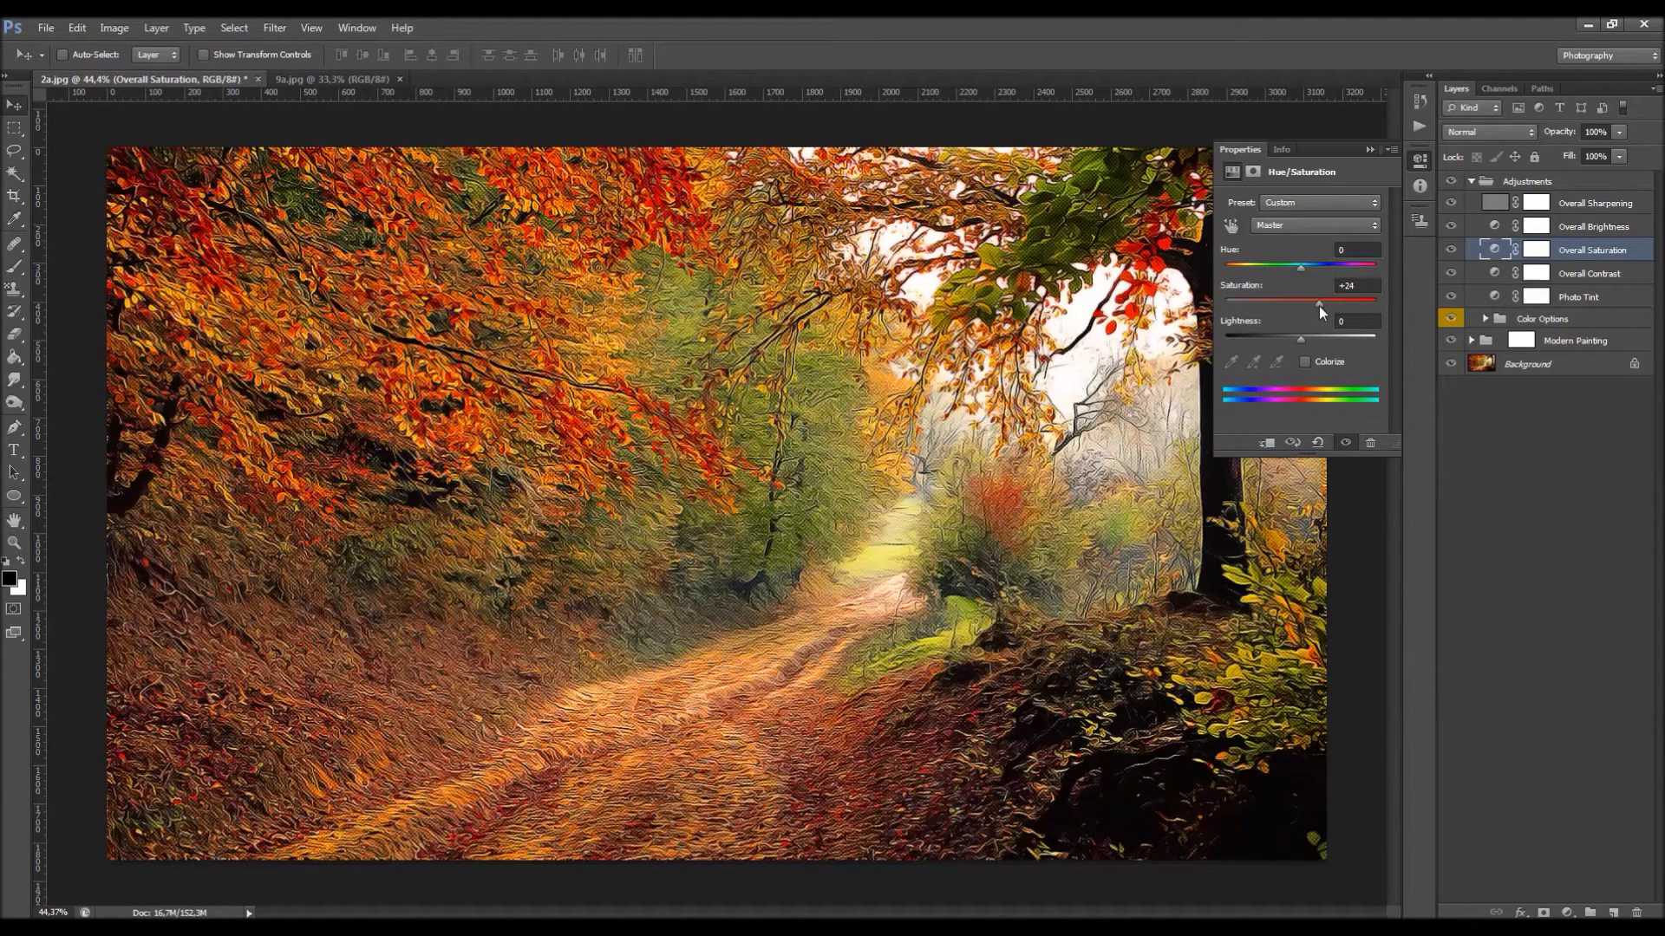
click(1450, 250)
click(1449, 250)
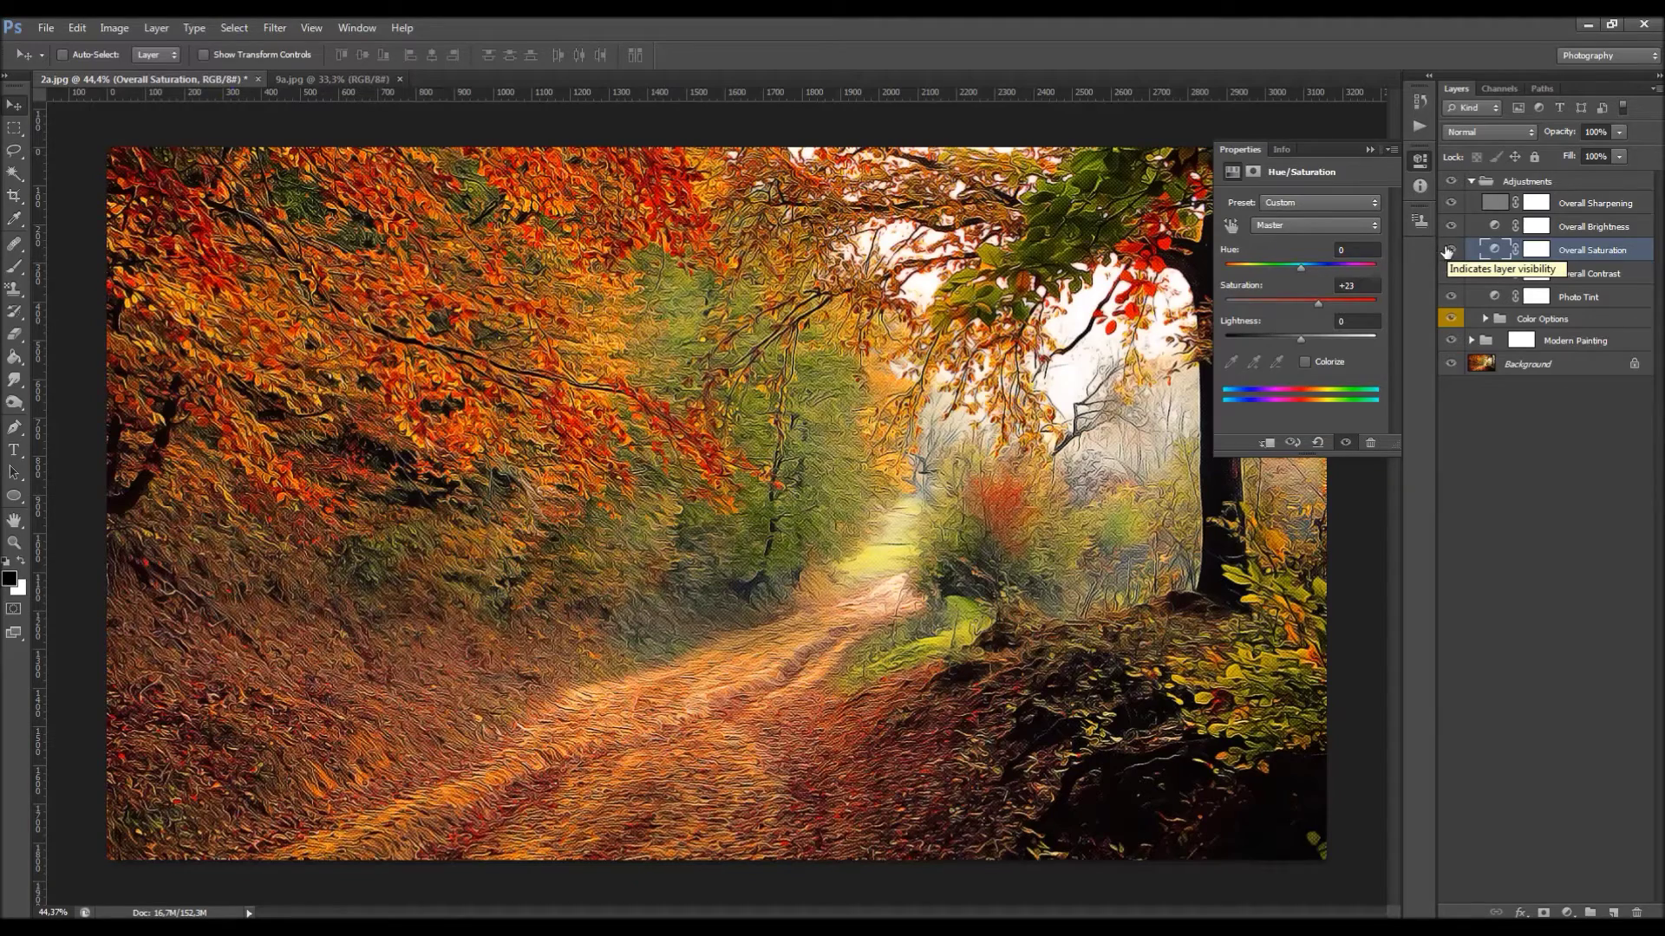
- Try different shadow and midtone levels on the Overall Brightness layer, including midtones at 0.85, and reset them
click(1537, 224)
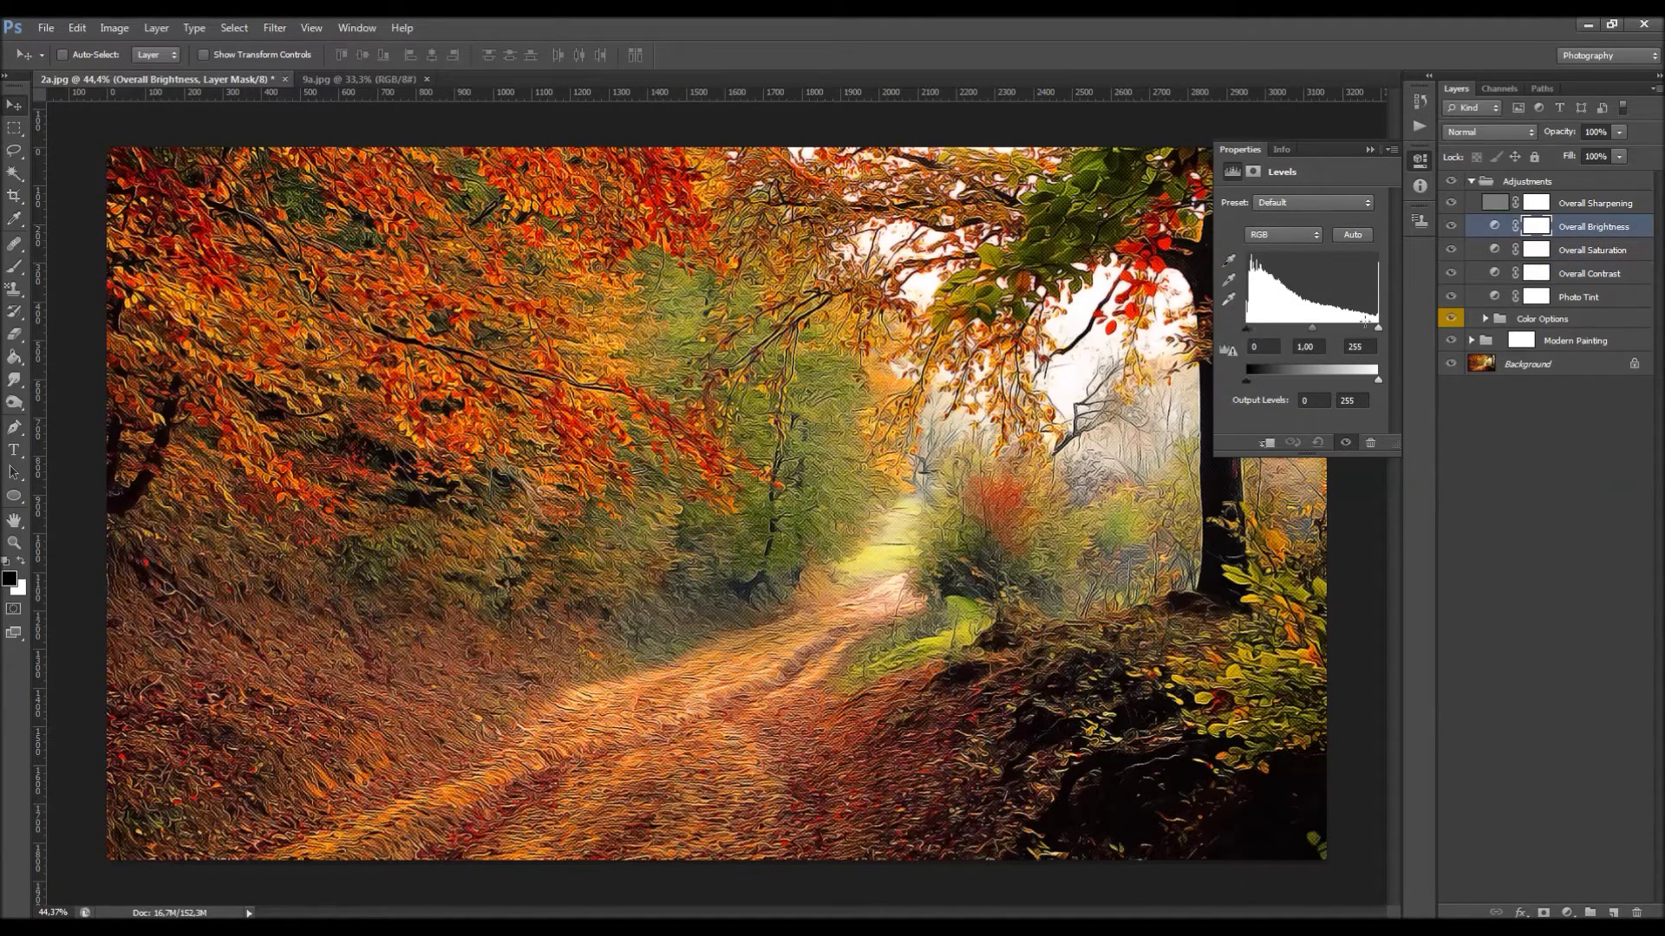
click(1248, 330)
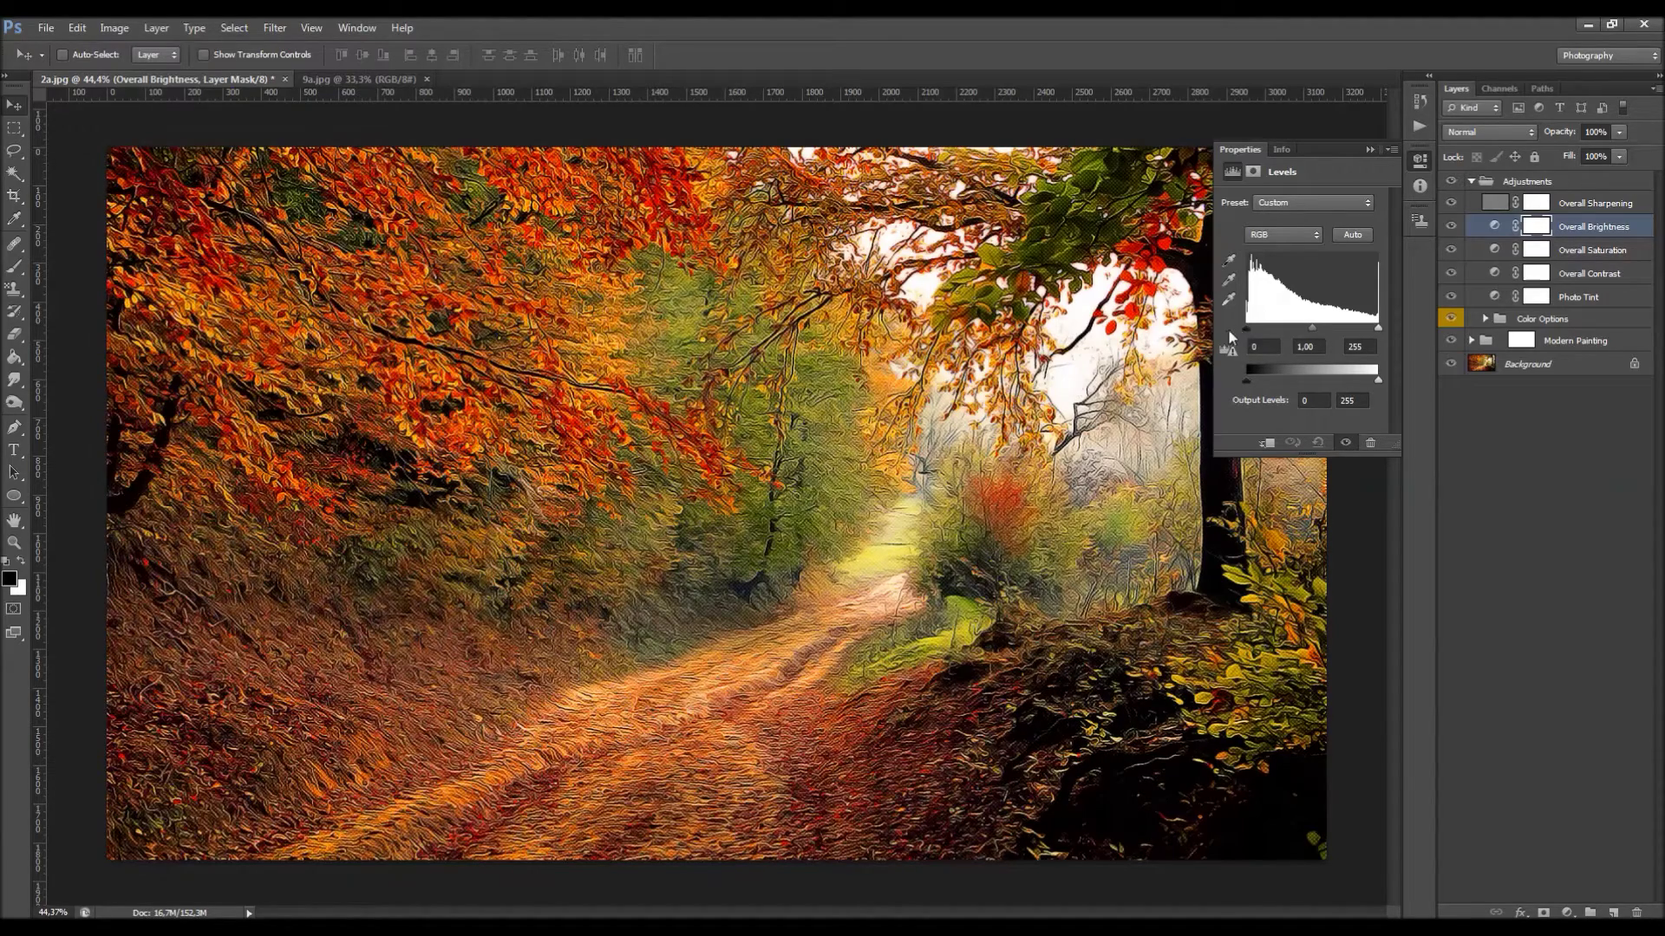
drag(1309, 334, 1361, 329)
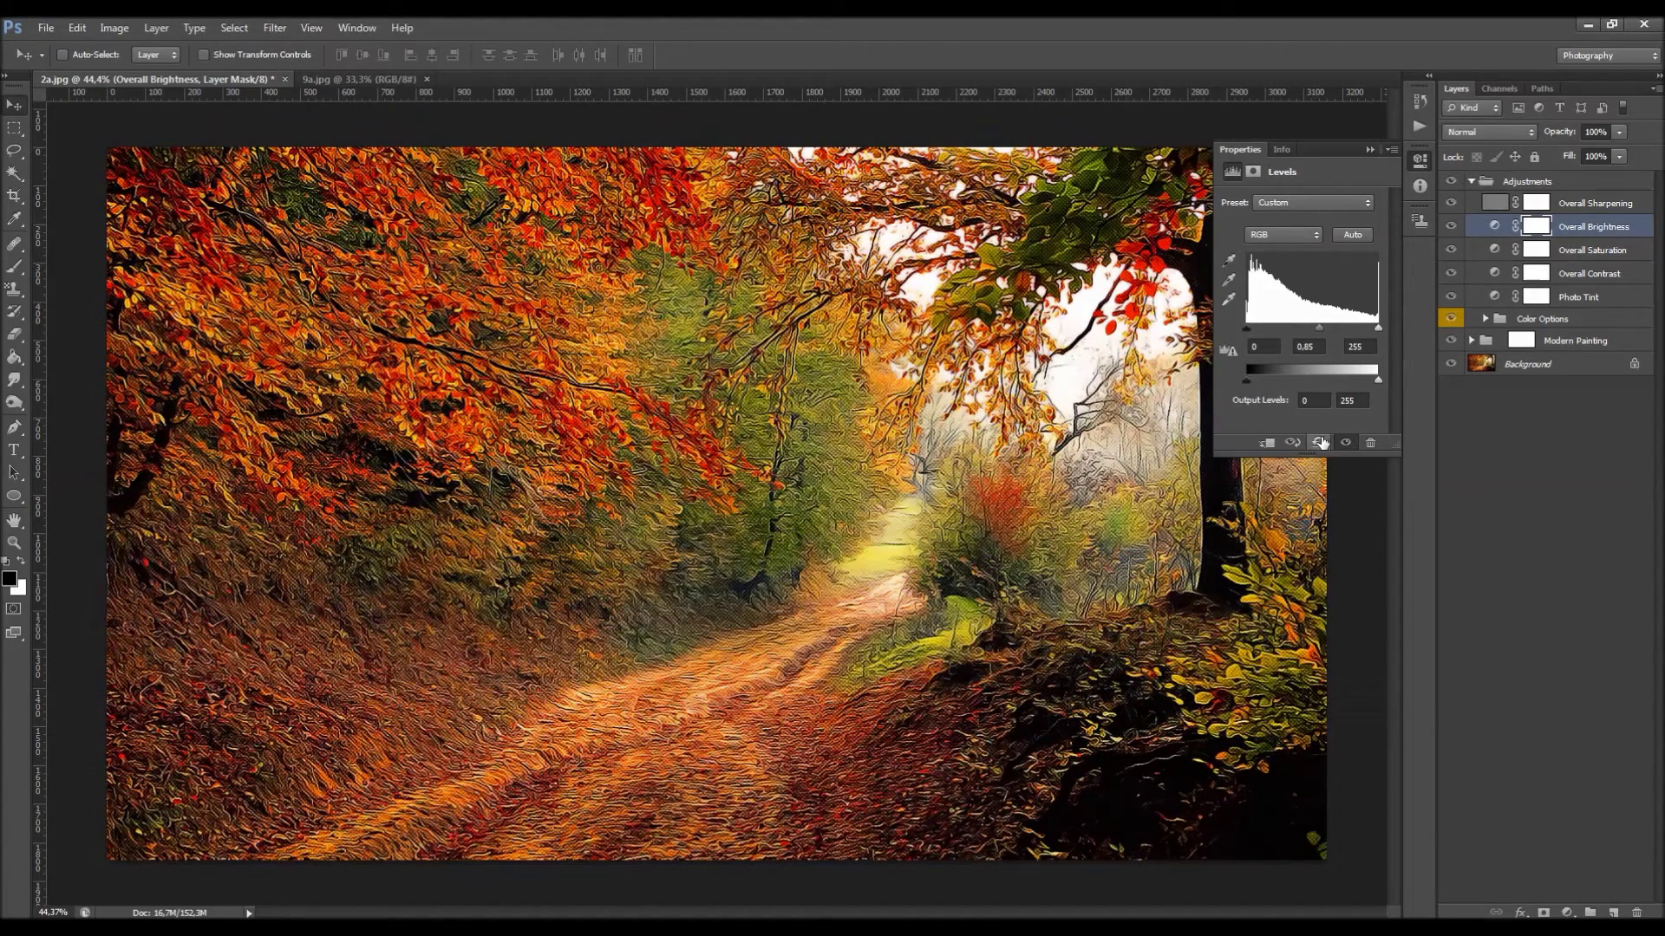
click(1317, 442)
click(1369, 149)
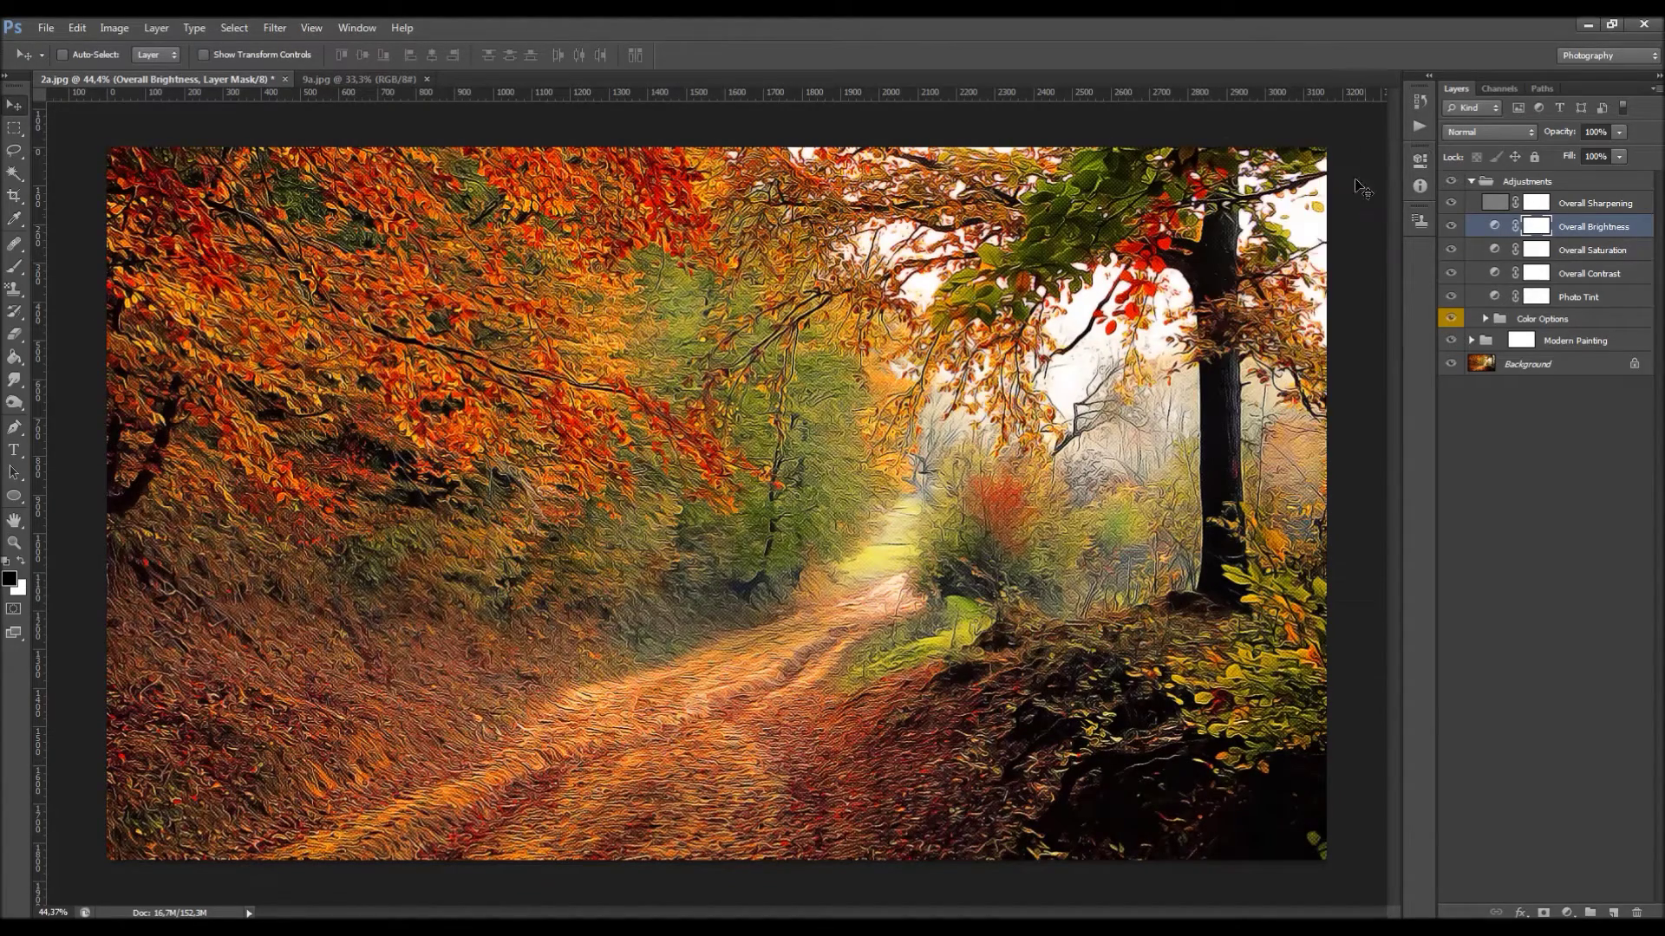
- Compare the image with and without Overall Sharpening, adjust that layer's opacity, and collapse the Adjustments group
click(1600, 205)
click(1452, 203)
click(1452, 205)
click(1453, 204)
click(1452, 204)
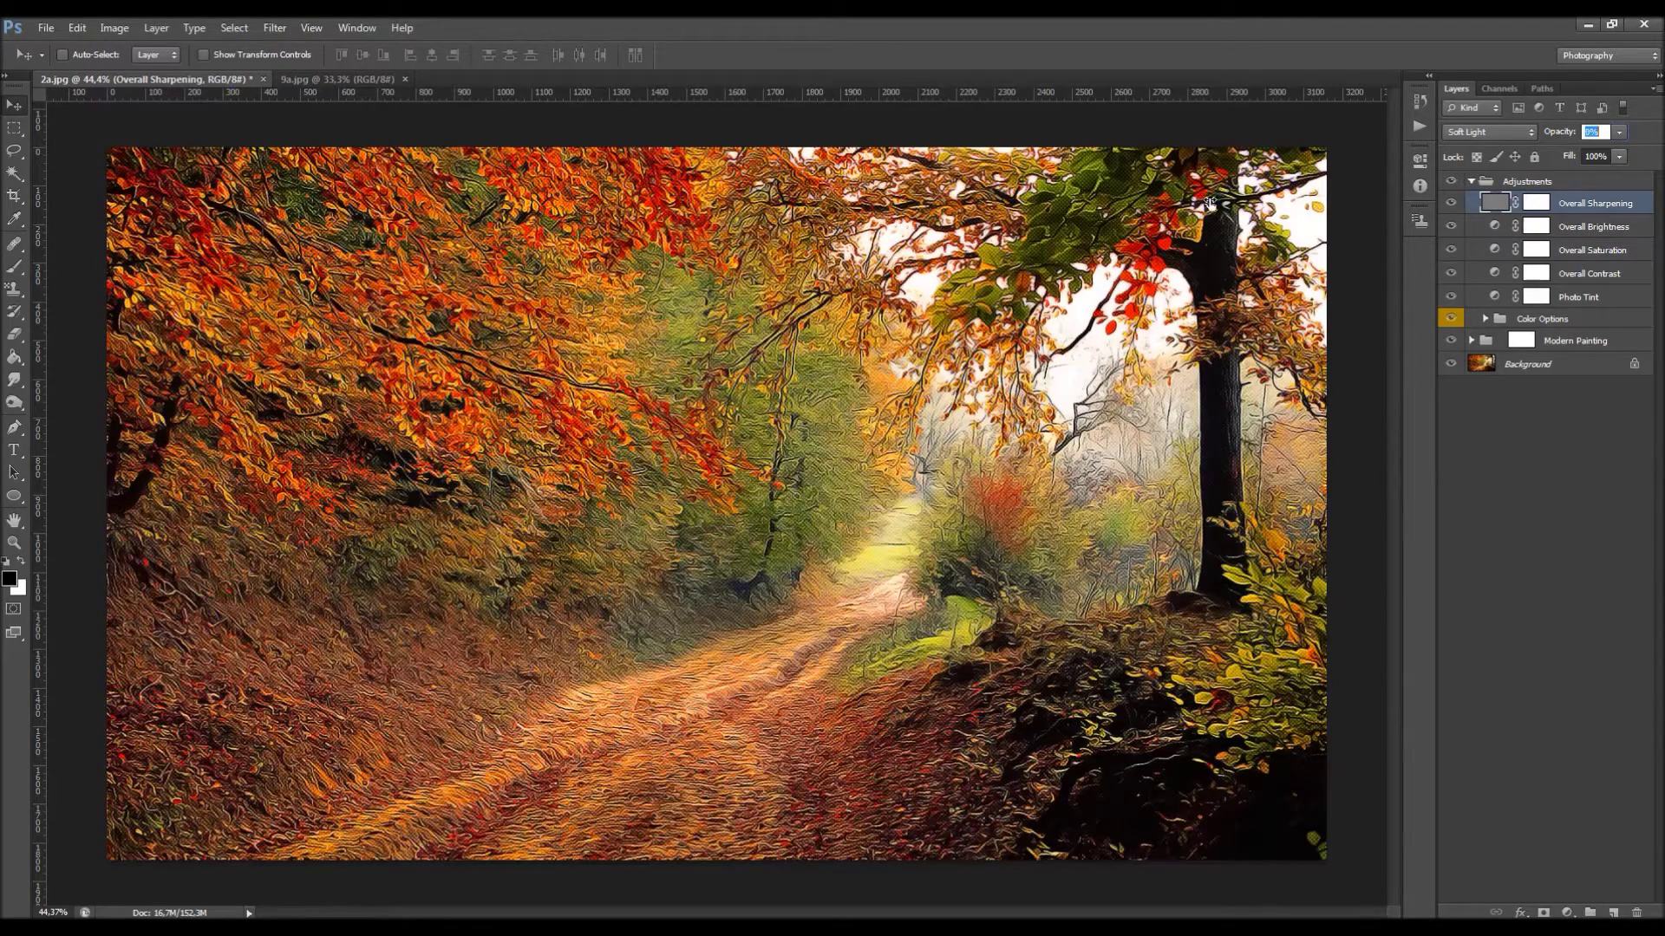
drag(1205, 203, 1617, 191)
click(1471, 197)
click(1472, 181)
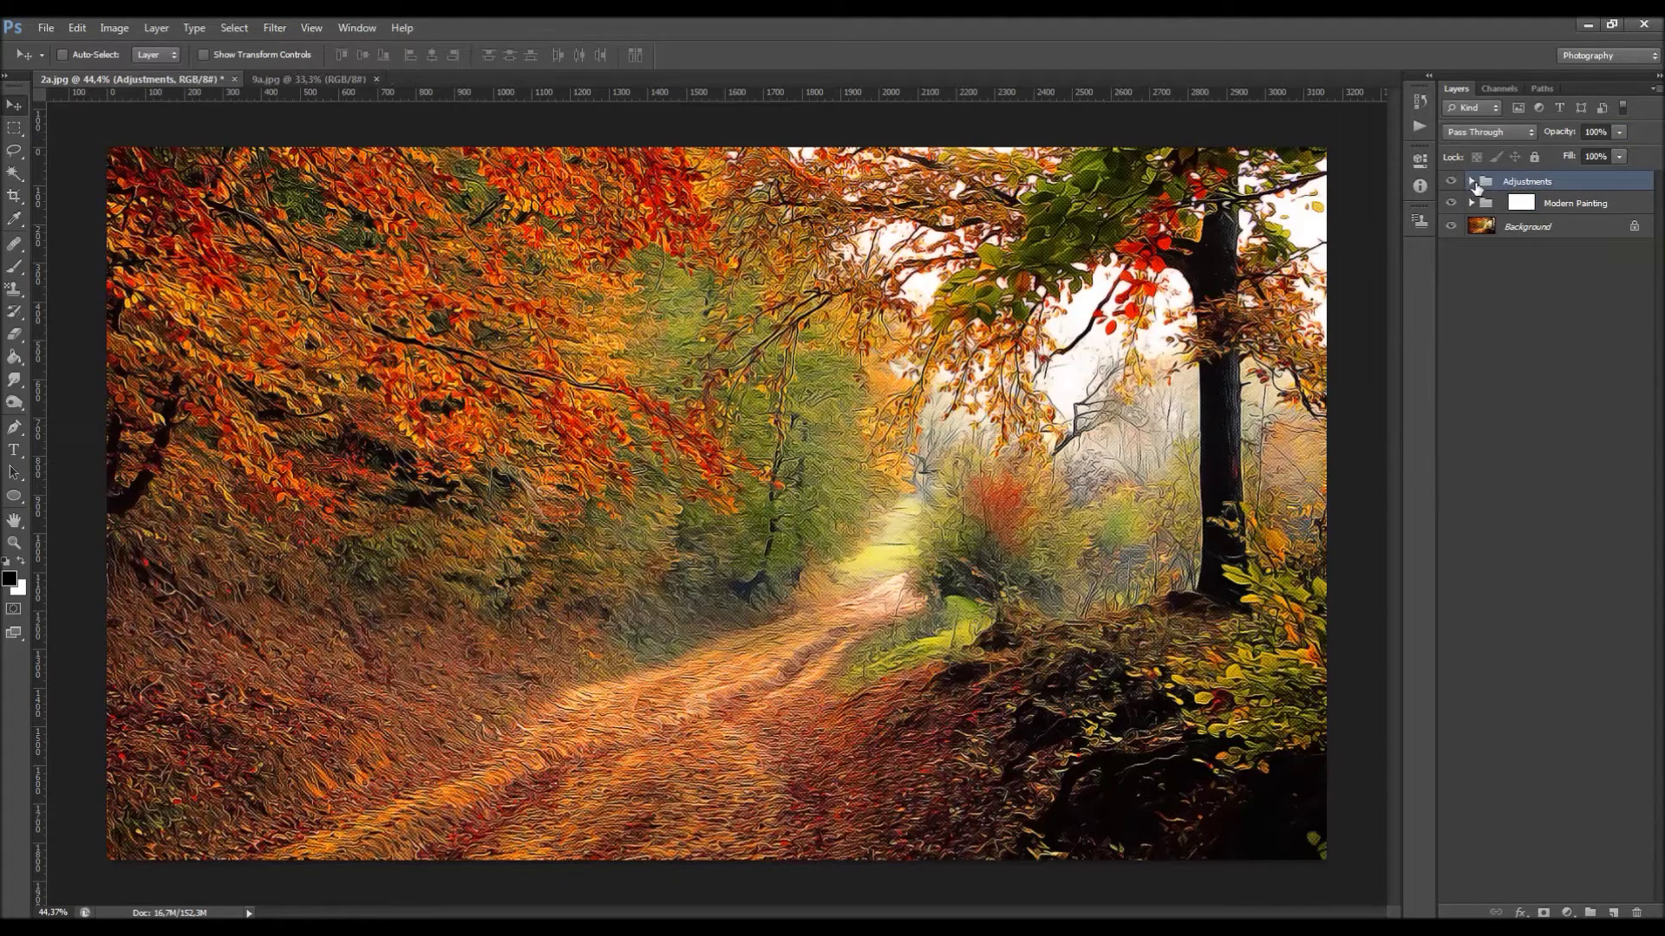
- Compare the painting with the original photo using a temporary Background copy above all groups, and delete the copy
click(1512, 227)
key(ctrl+j)
drag(1513, 227, 1466, 182)
click(1454, 182)
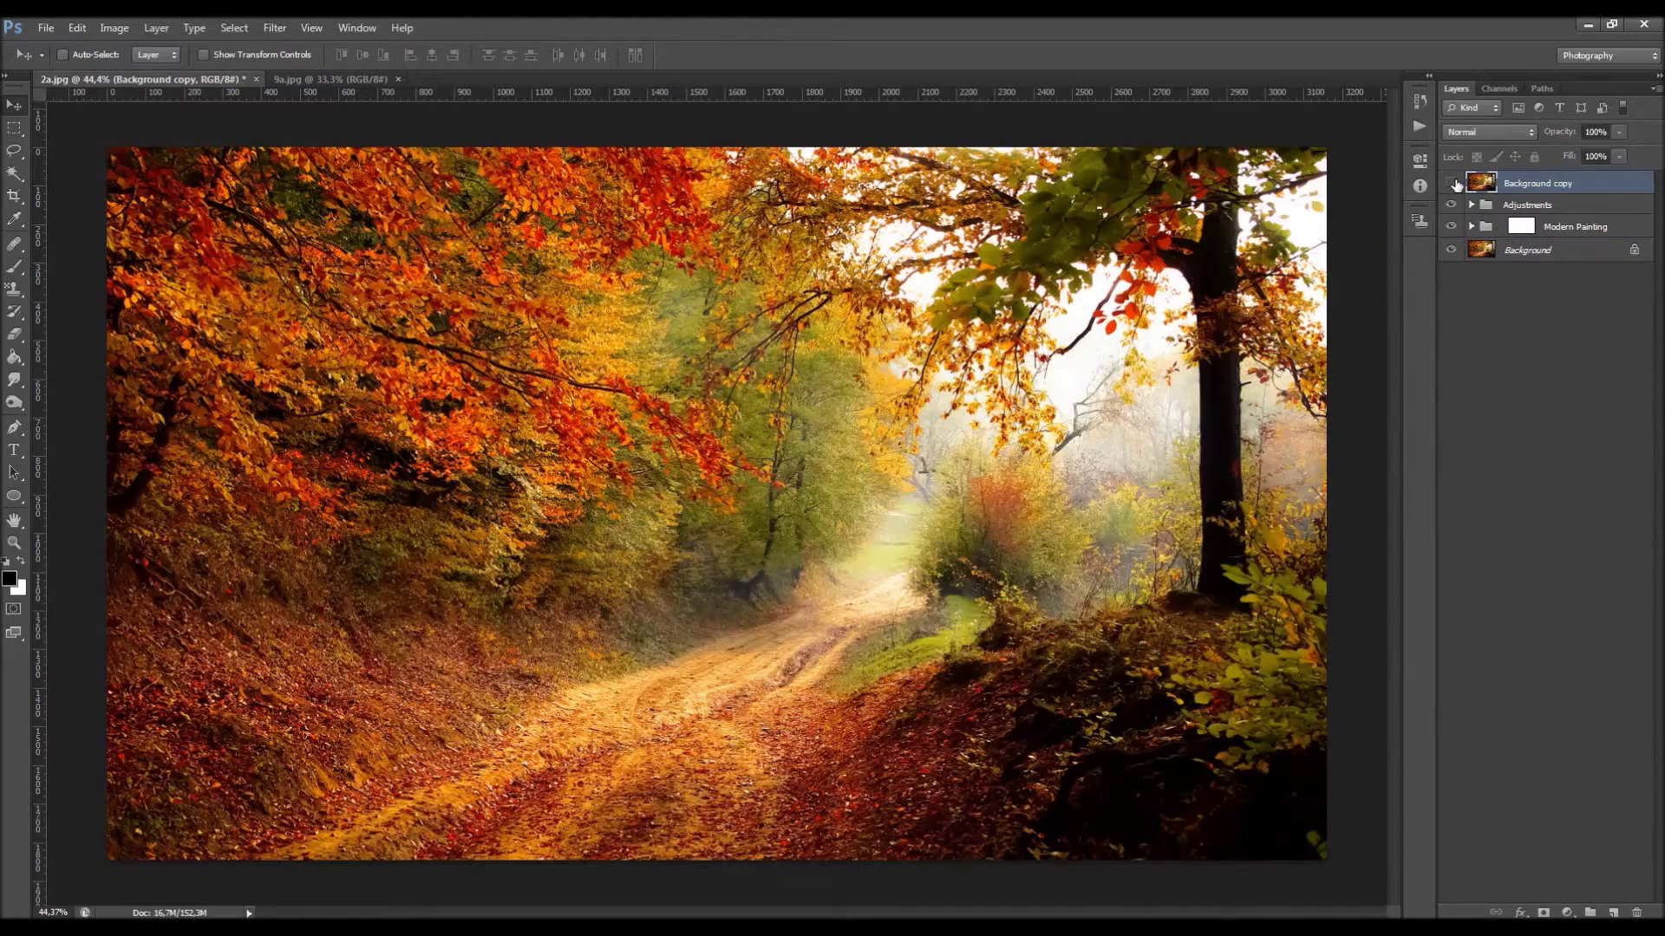
click(1454, 183)
click(1455, 183)
click(1454, 183)
click(1454, 183)
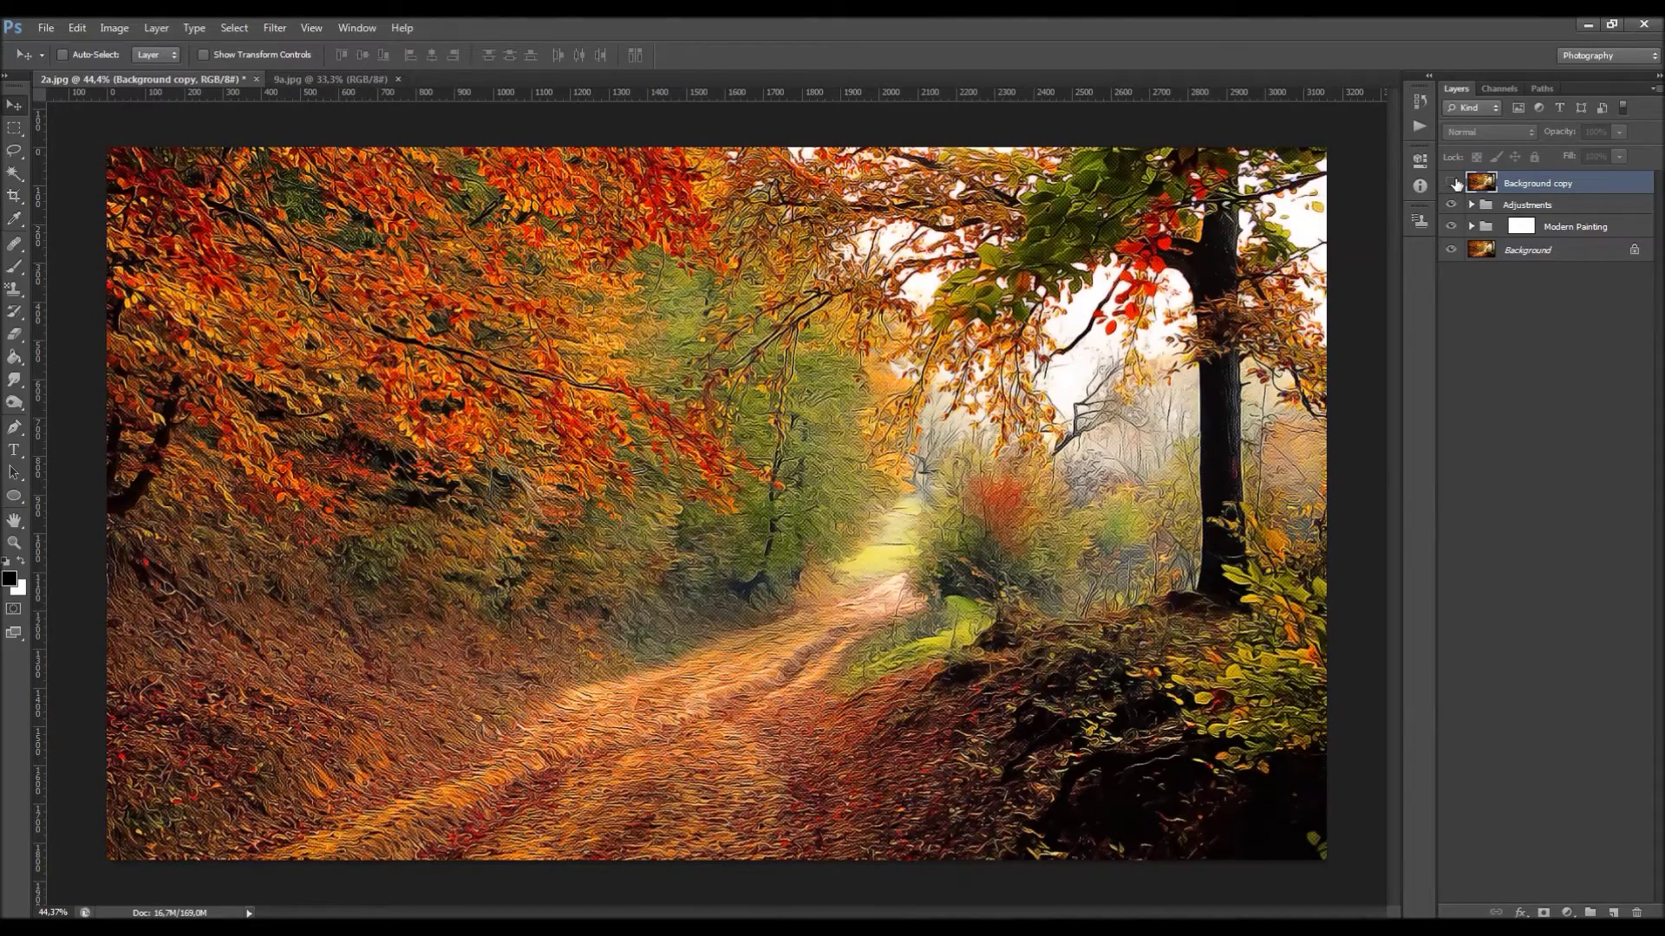
click(1454, 183)
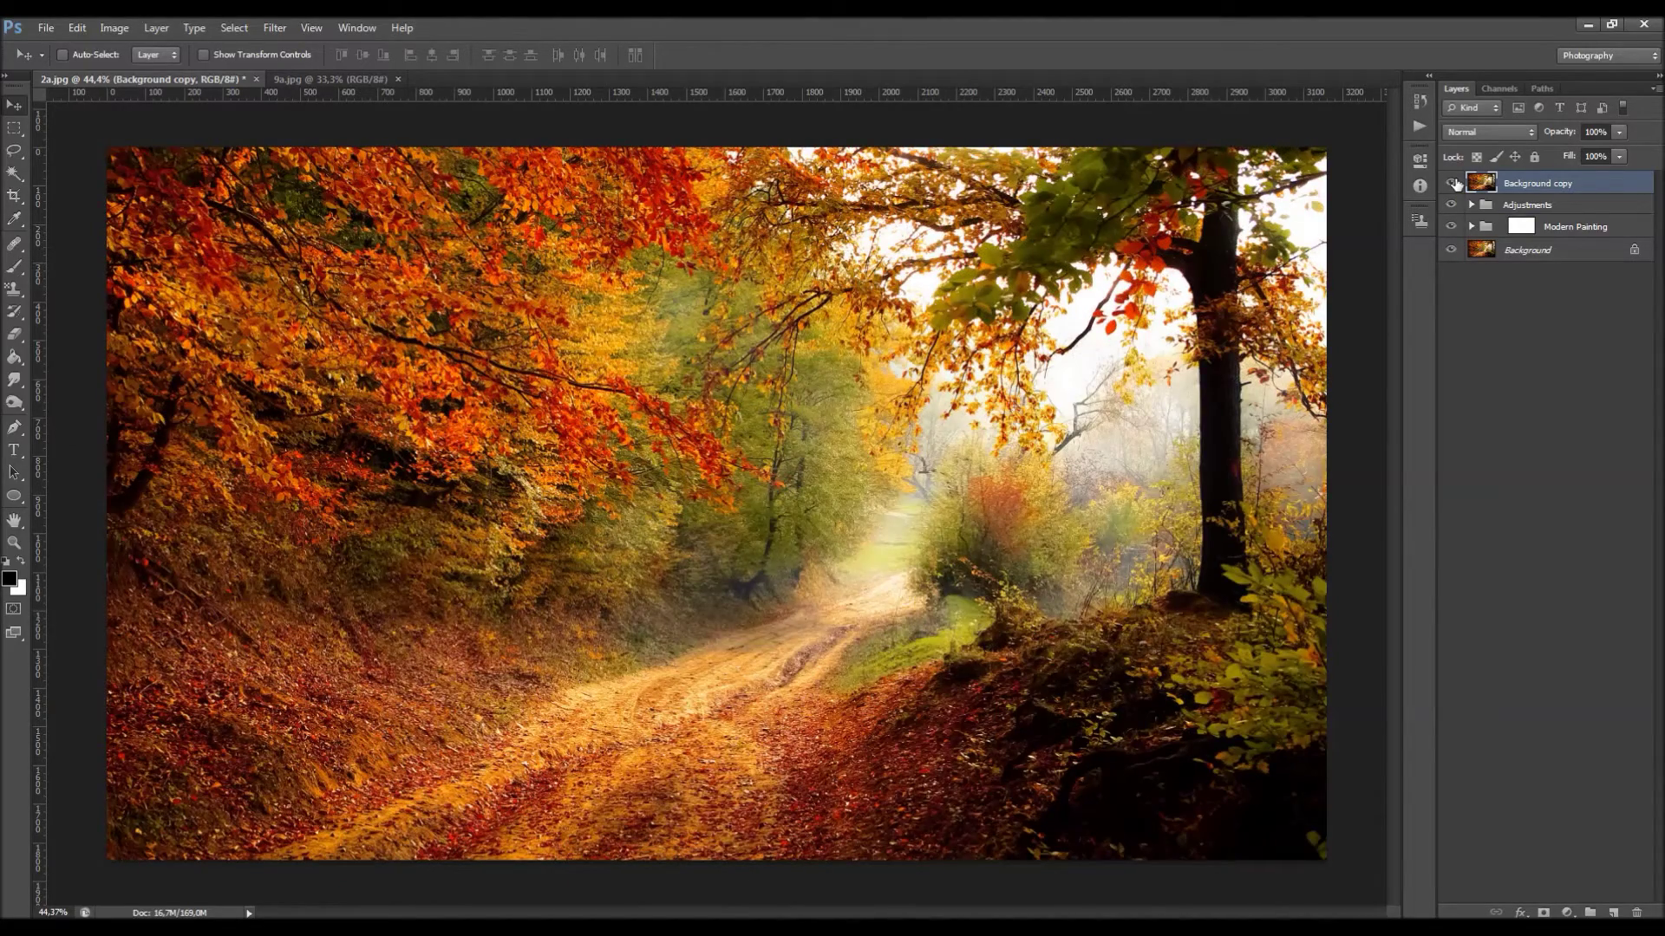
key(Delete)
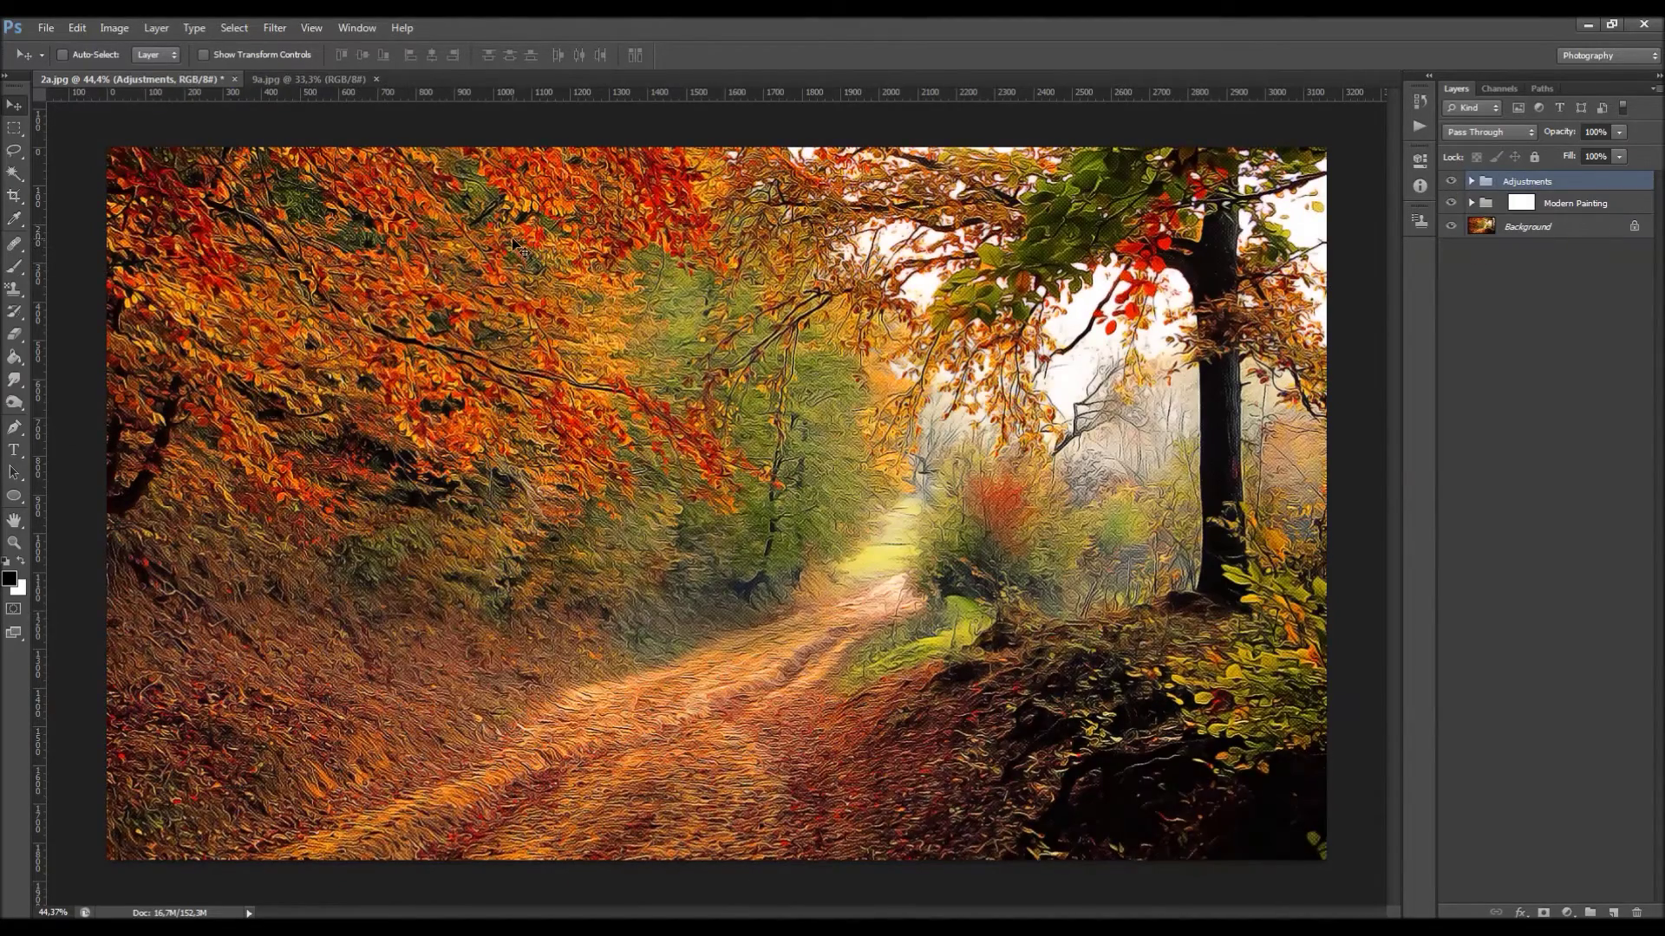
- Switch to the portrait 9a.jpg and run the Modern Painting action on it
click(274, 84)
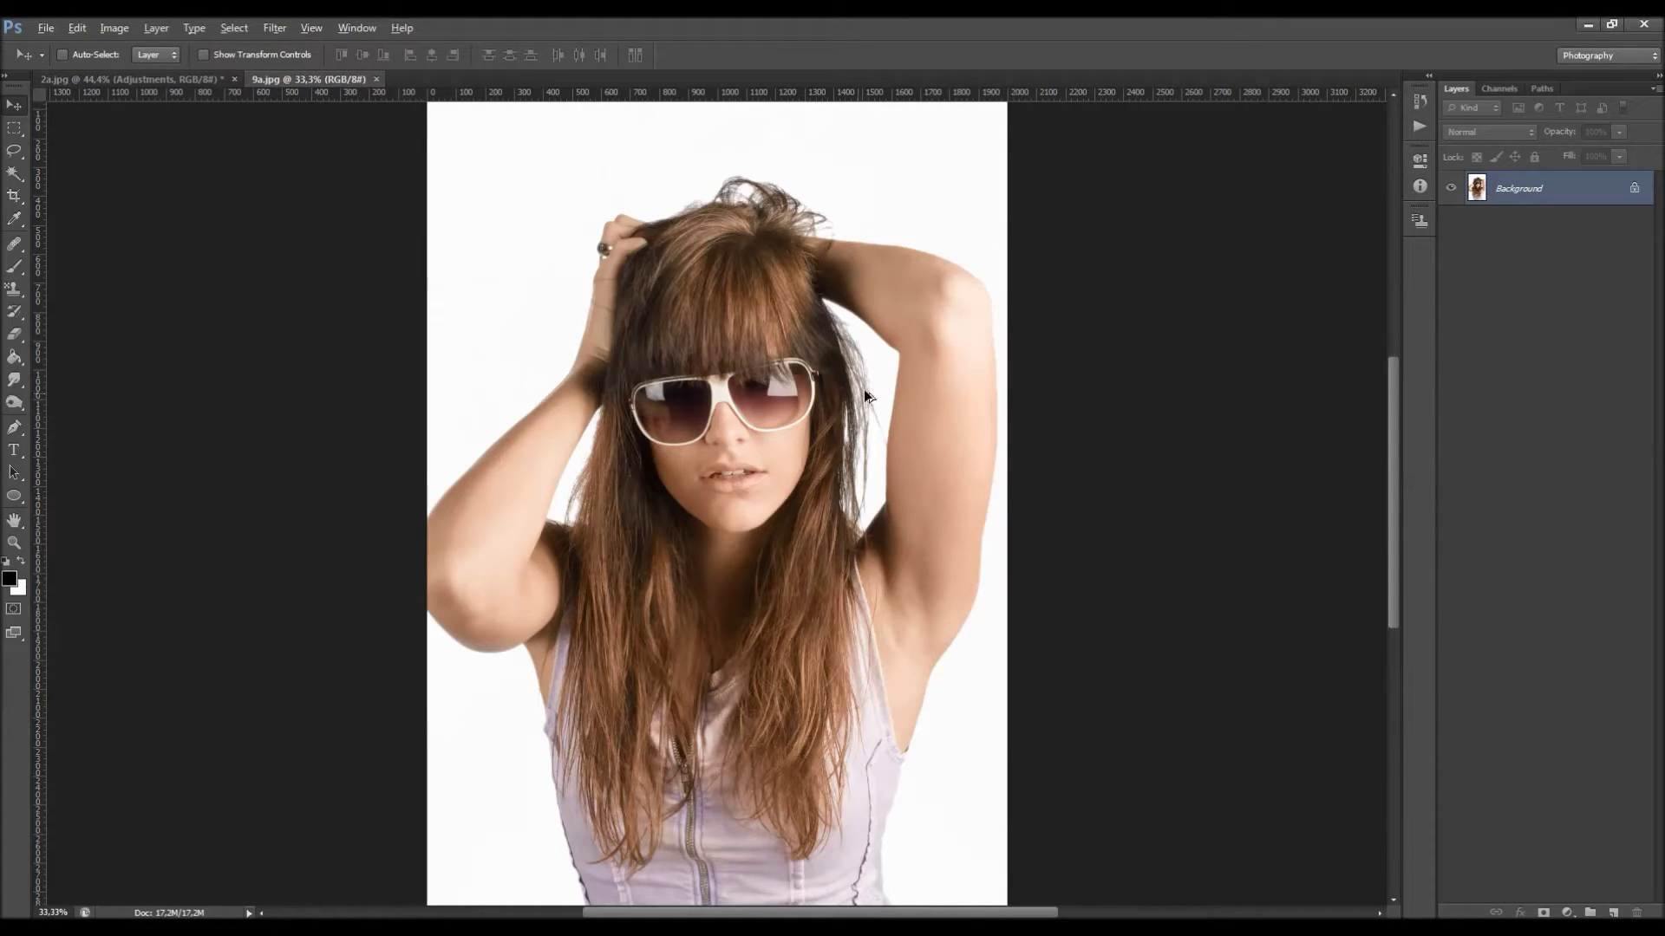
click(1419, 126)
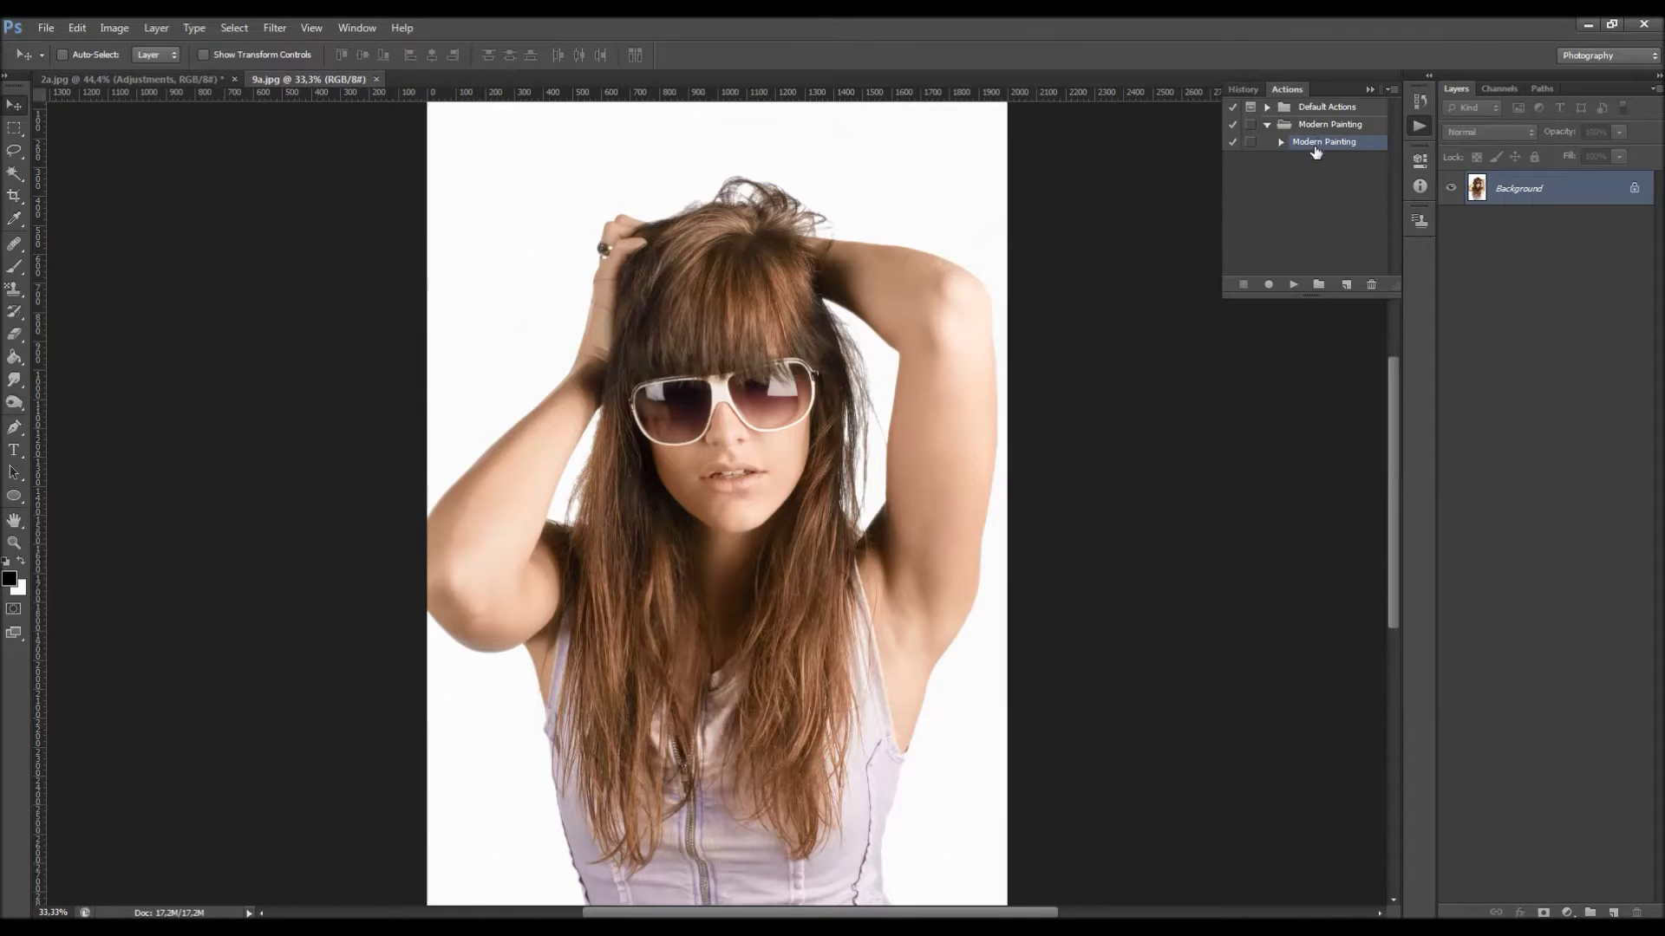
scroll(978, 347, down, 2)
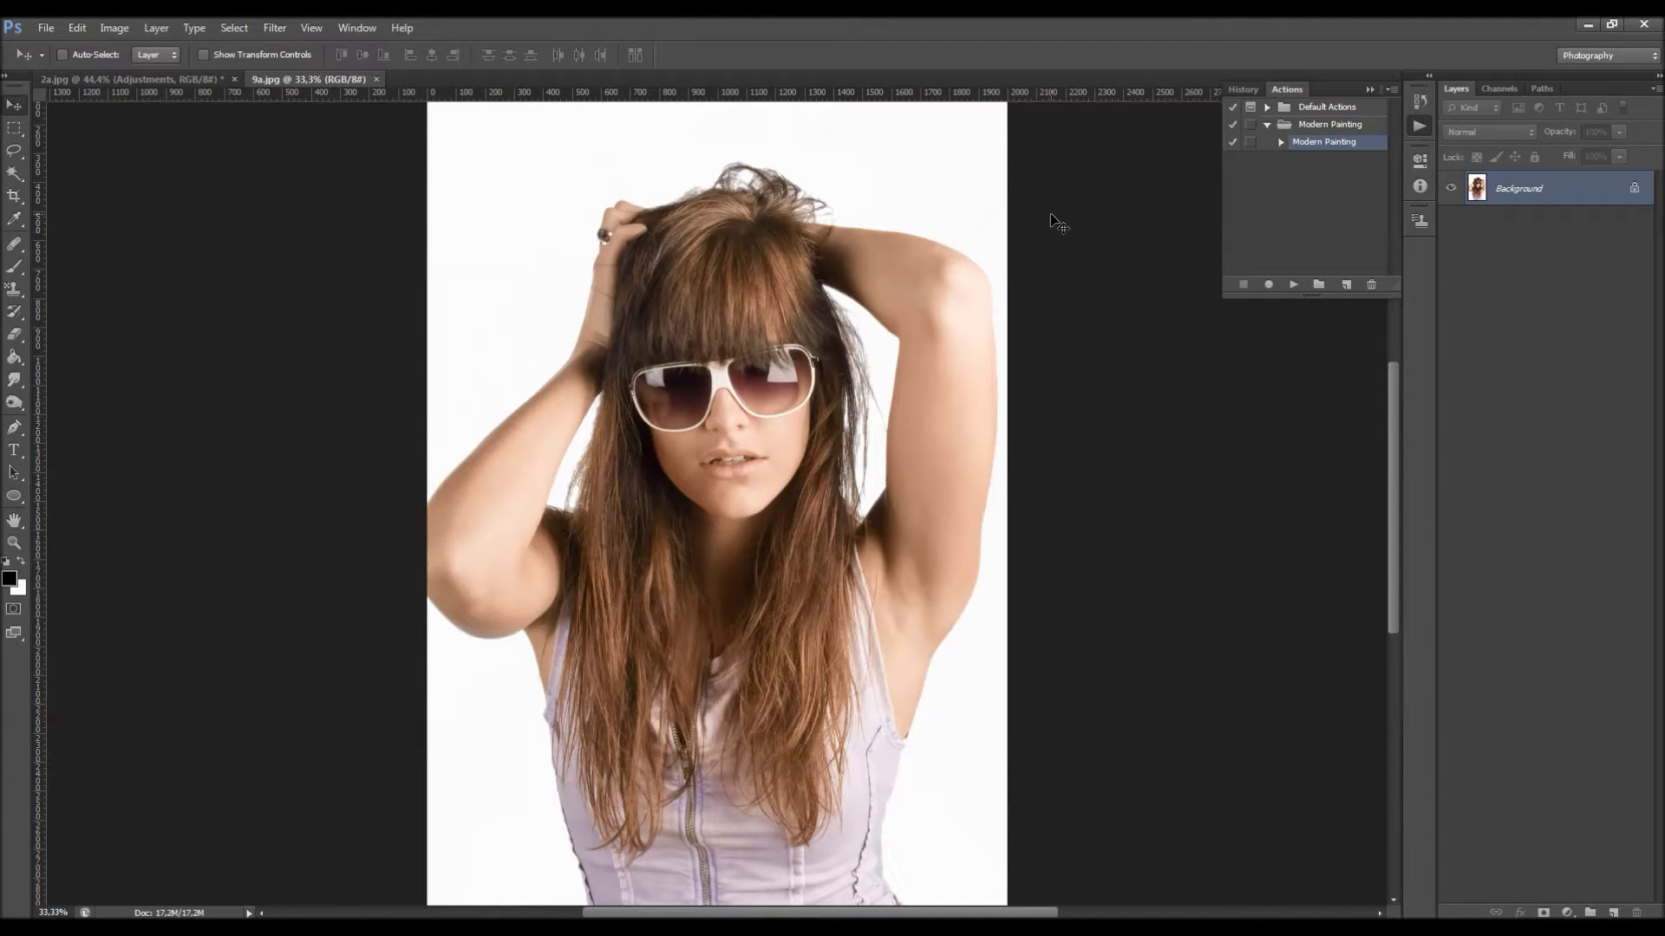
click(1292, 284)
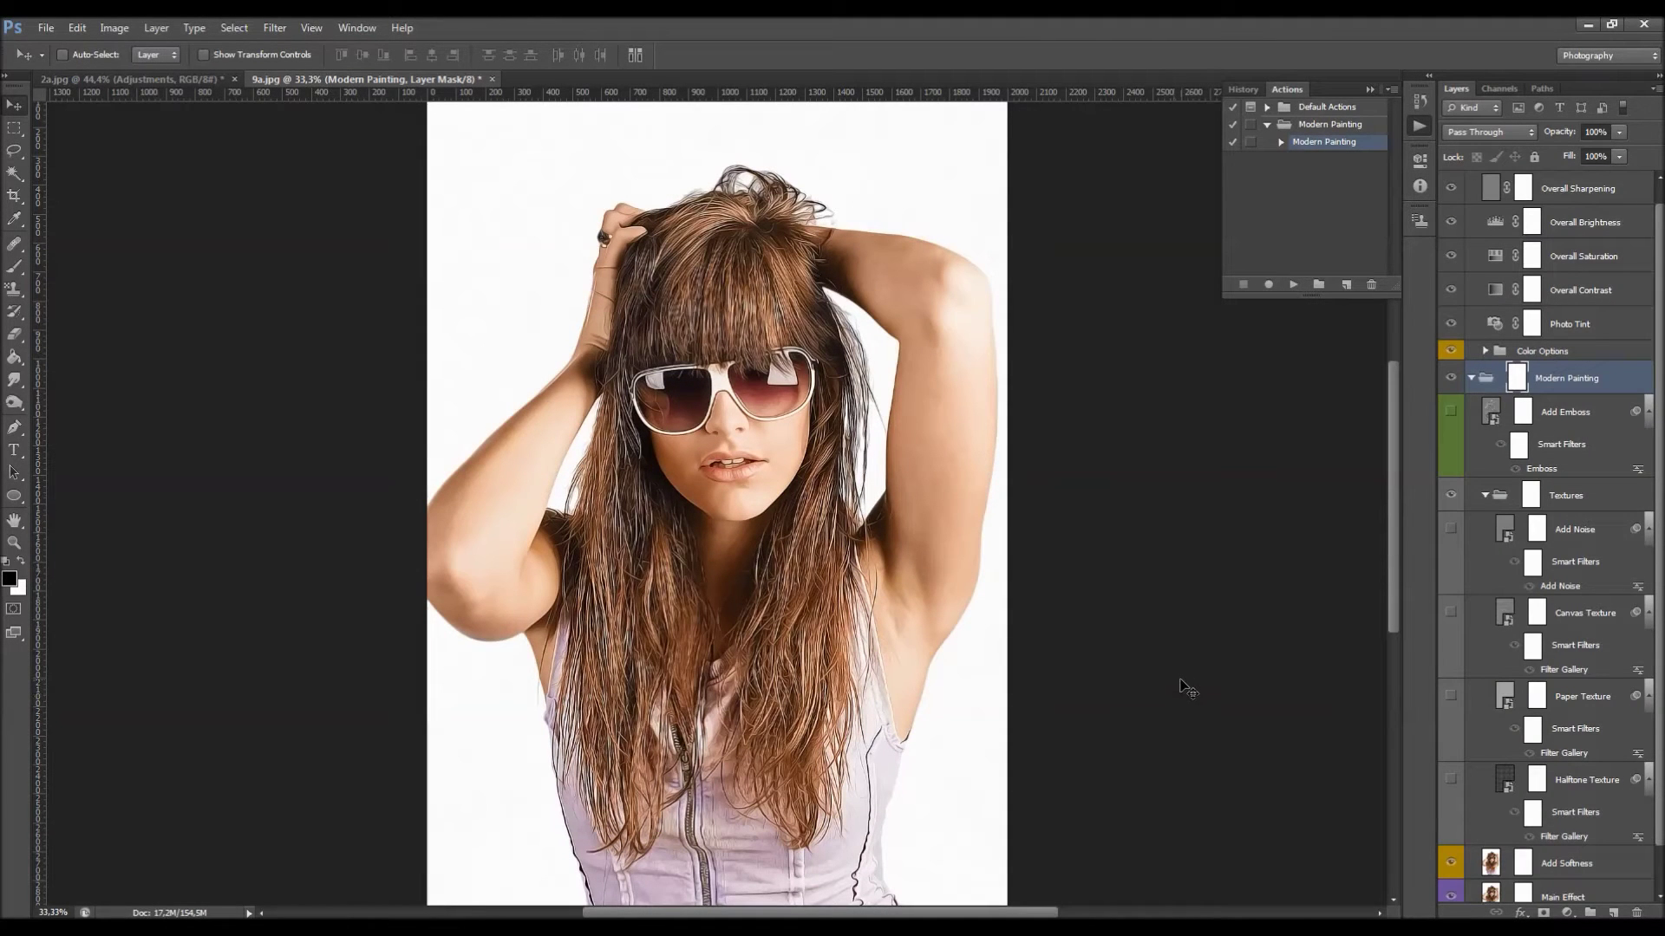
click(1370, 89)
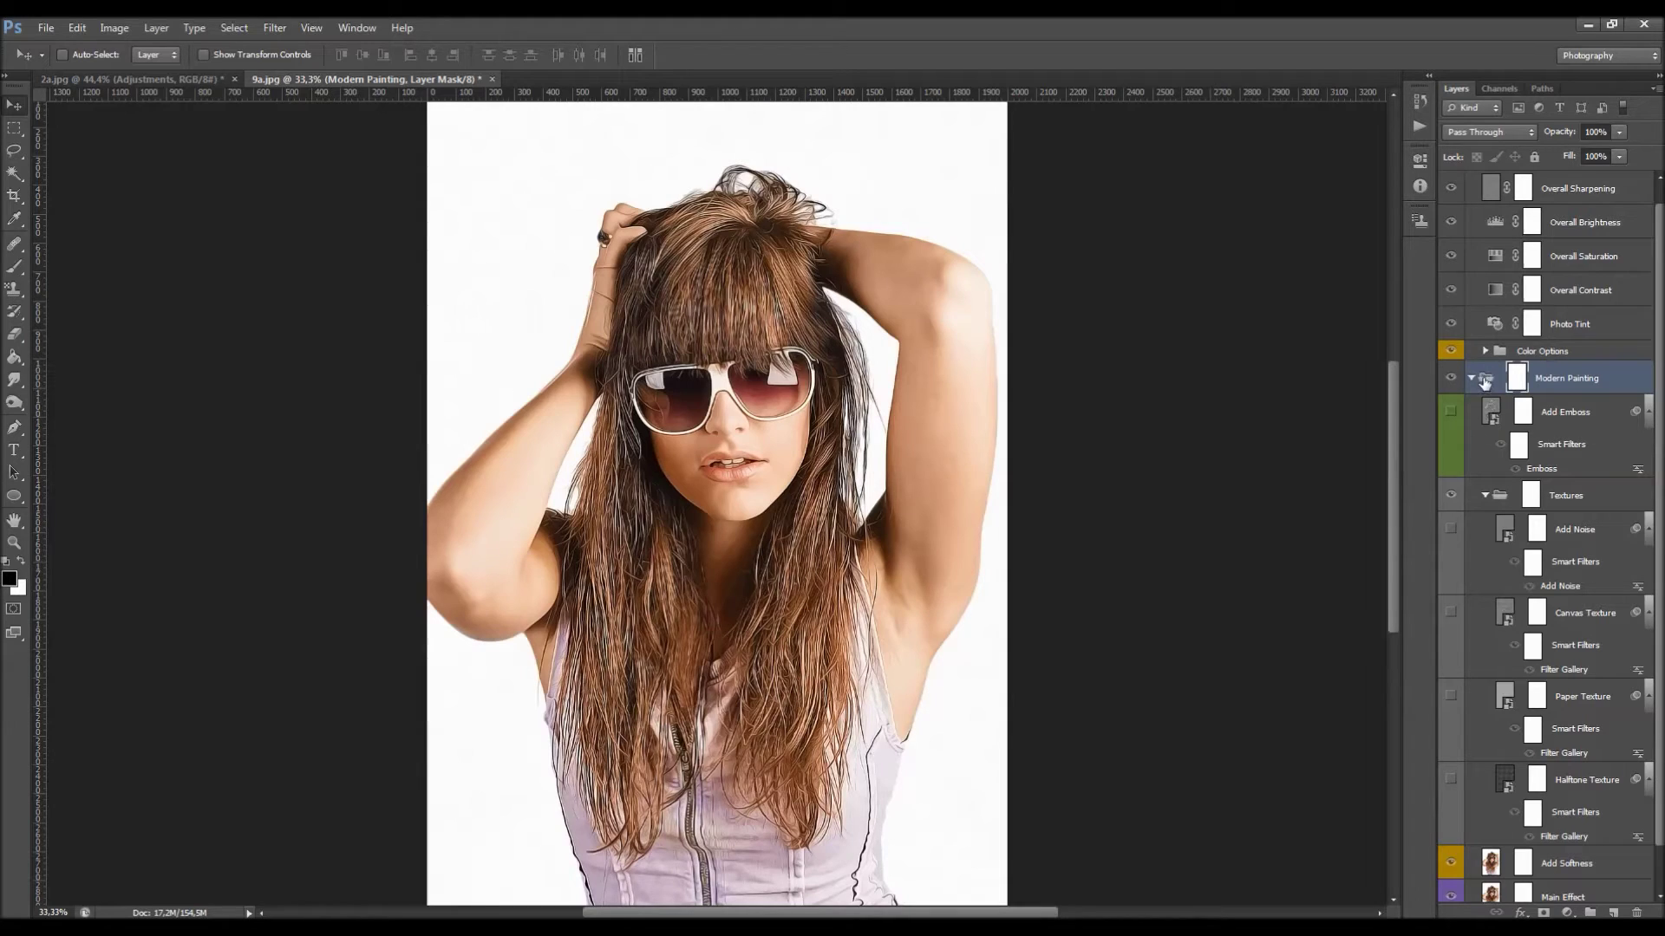
- Collapse all layer groups of 9a.jpg and expand only the top level of the Modern Painting group
ctrl+click(1472, 380)
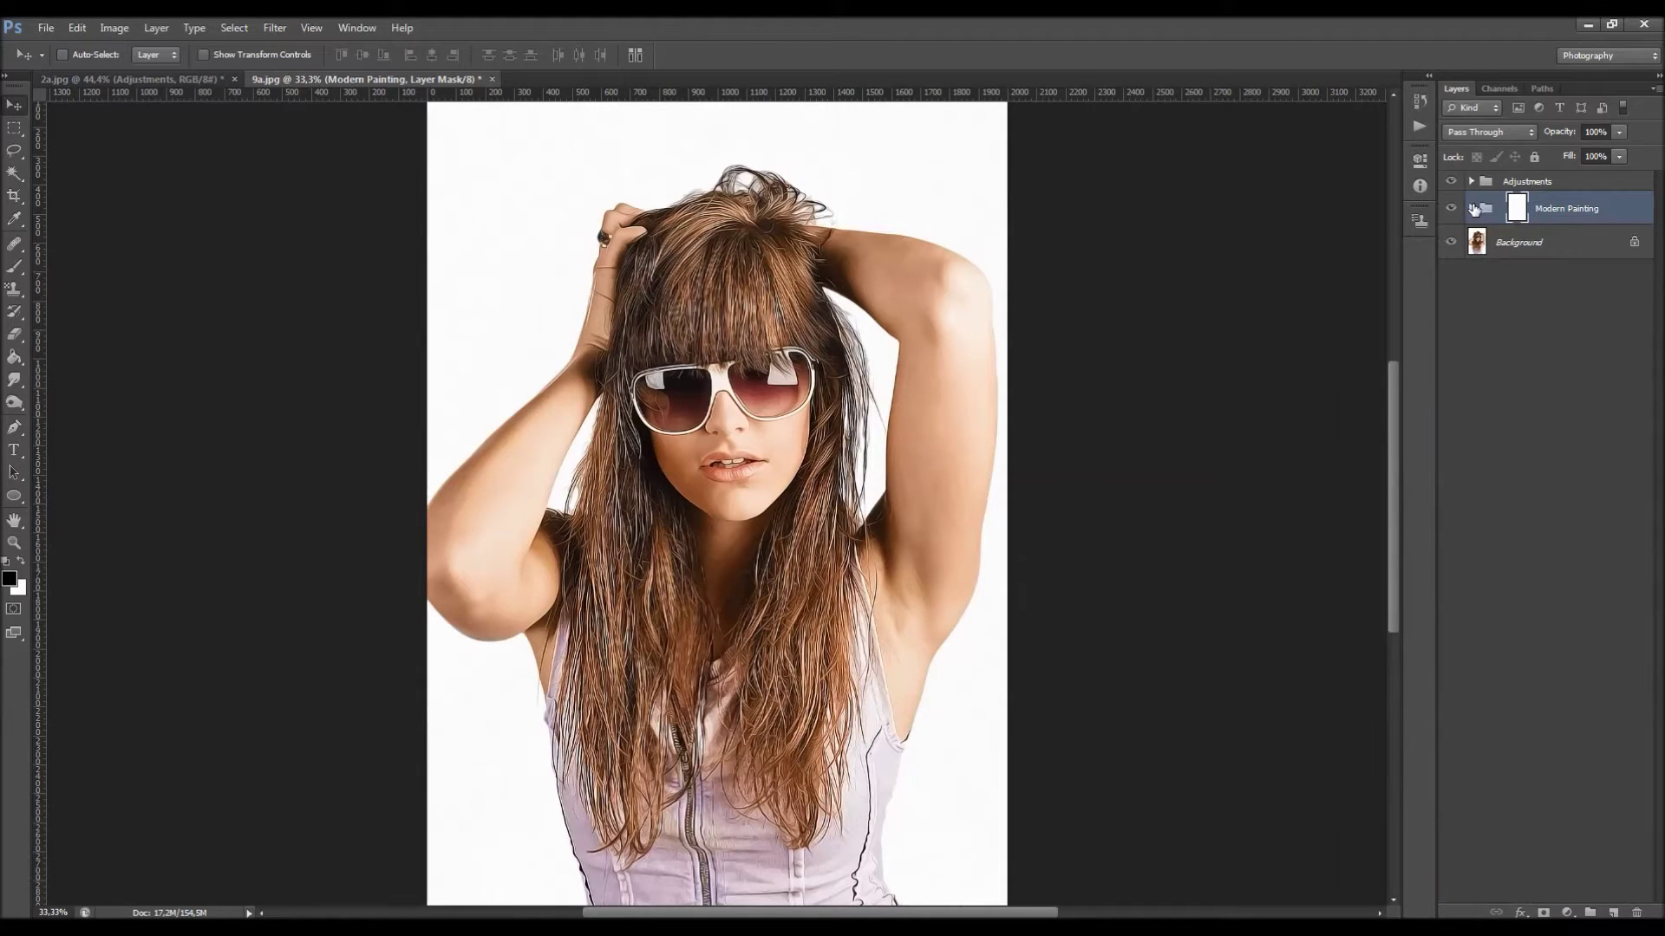
click(1472, 208)
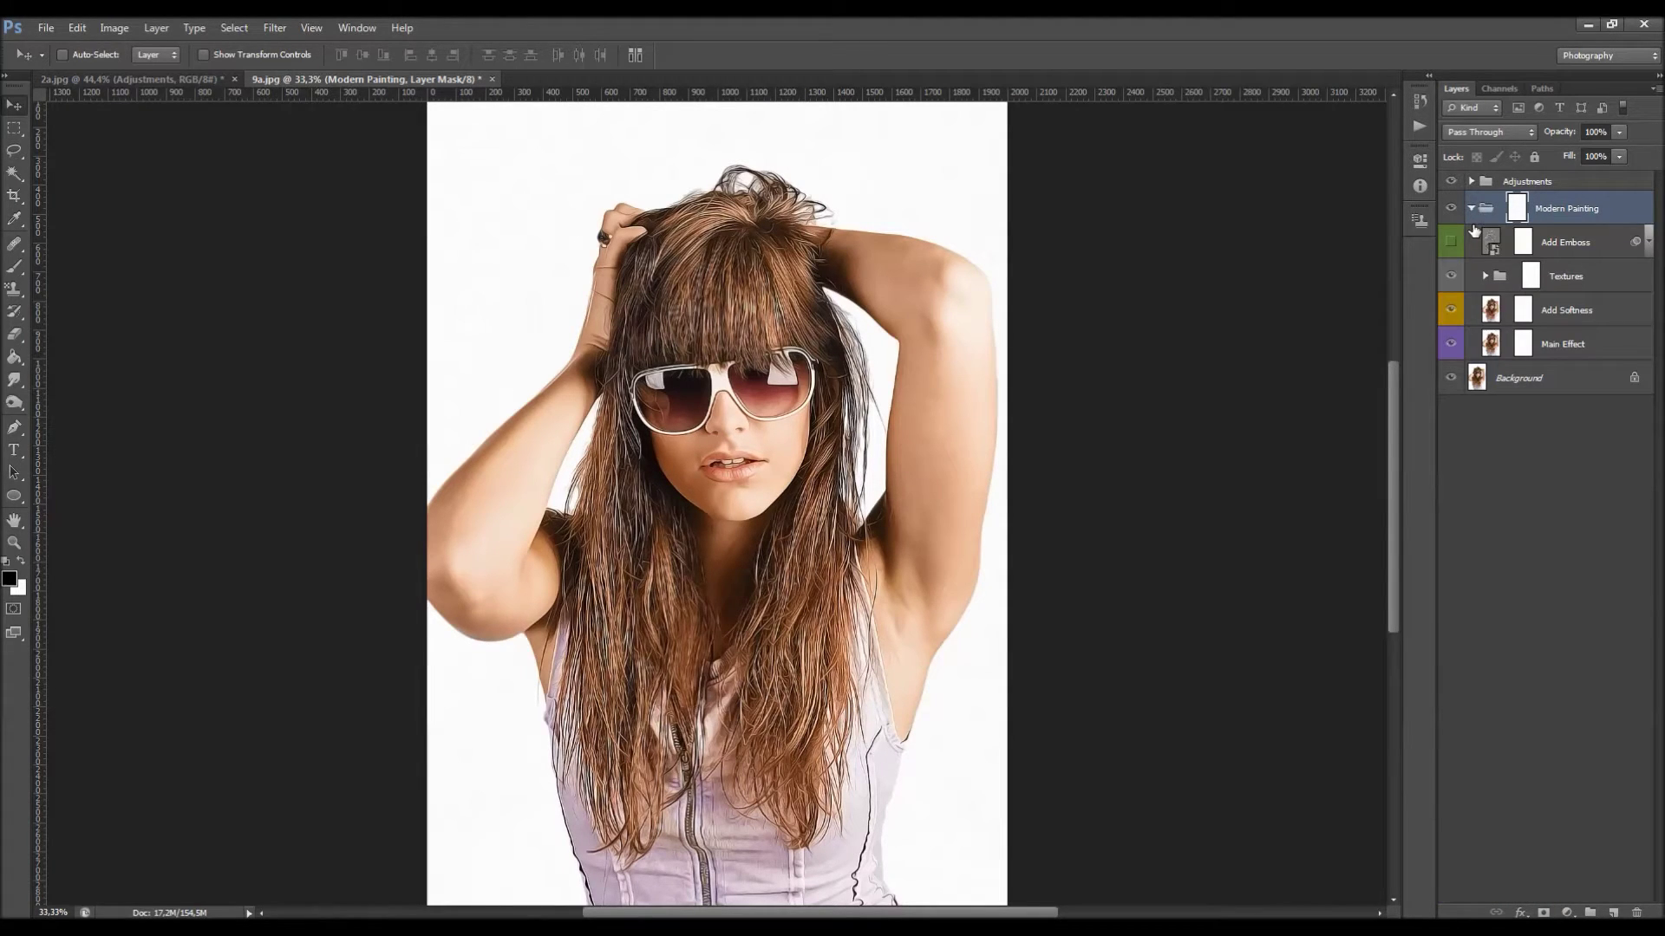
click(93, 79)
click(303, 78)
- Compare the portrait with and without Main Effect, and set the Add Softness layer's opacity to 32%, comparing it on and off
click(1571, 345)
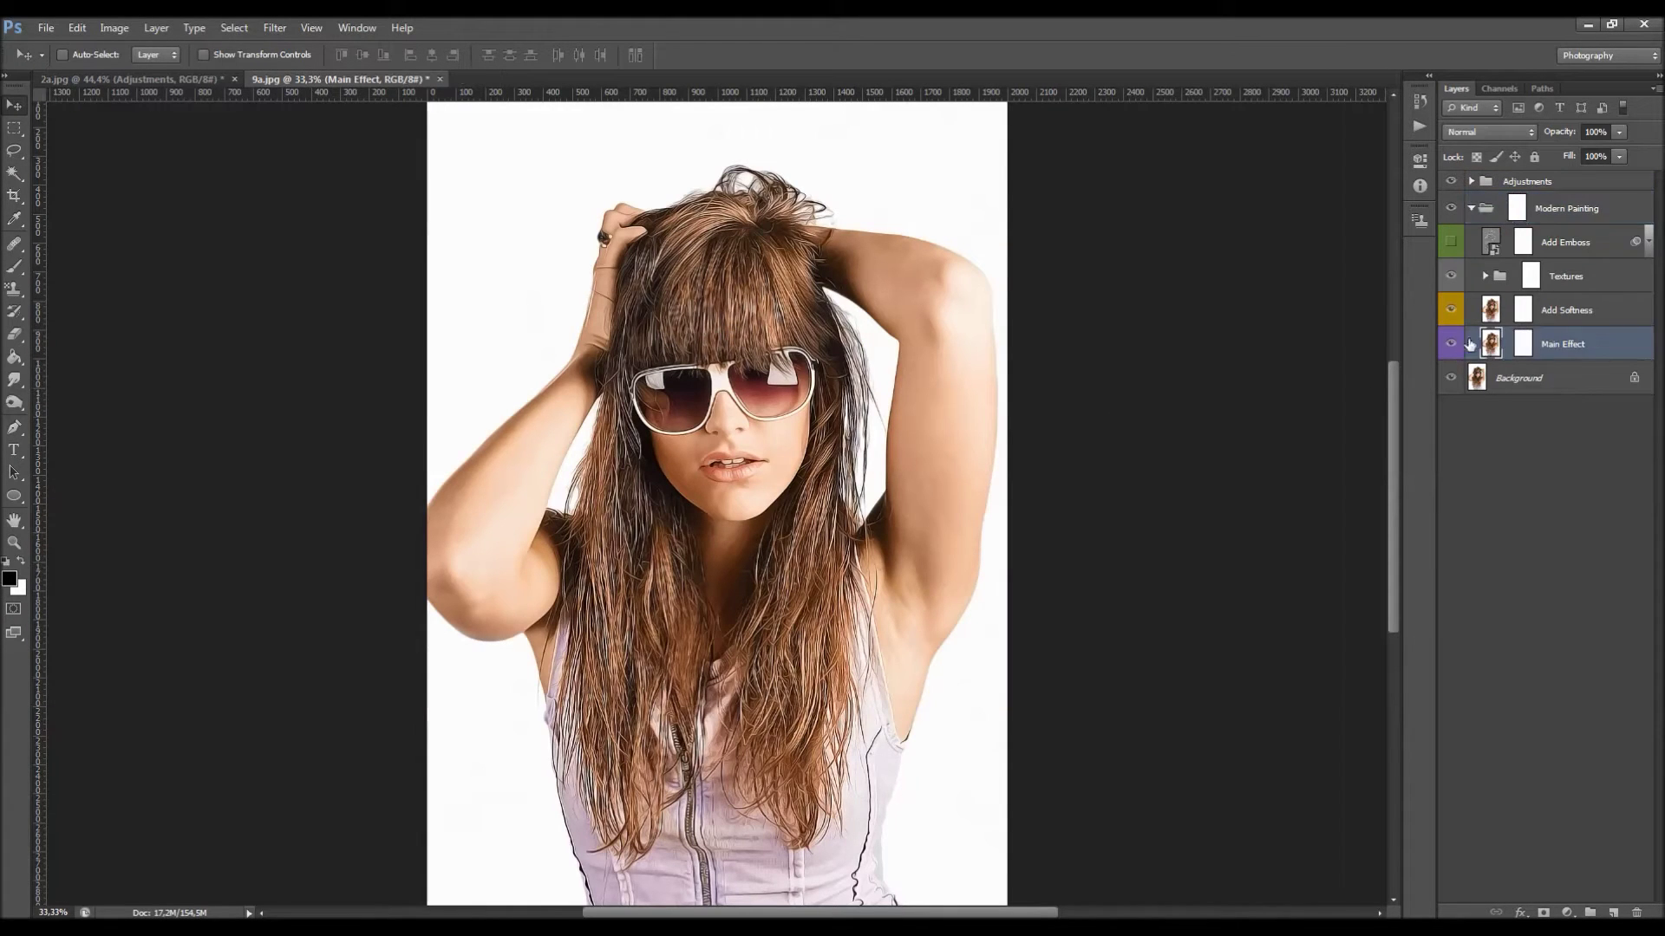
click(1452, 345)
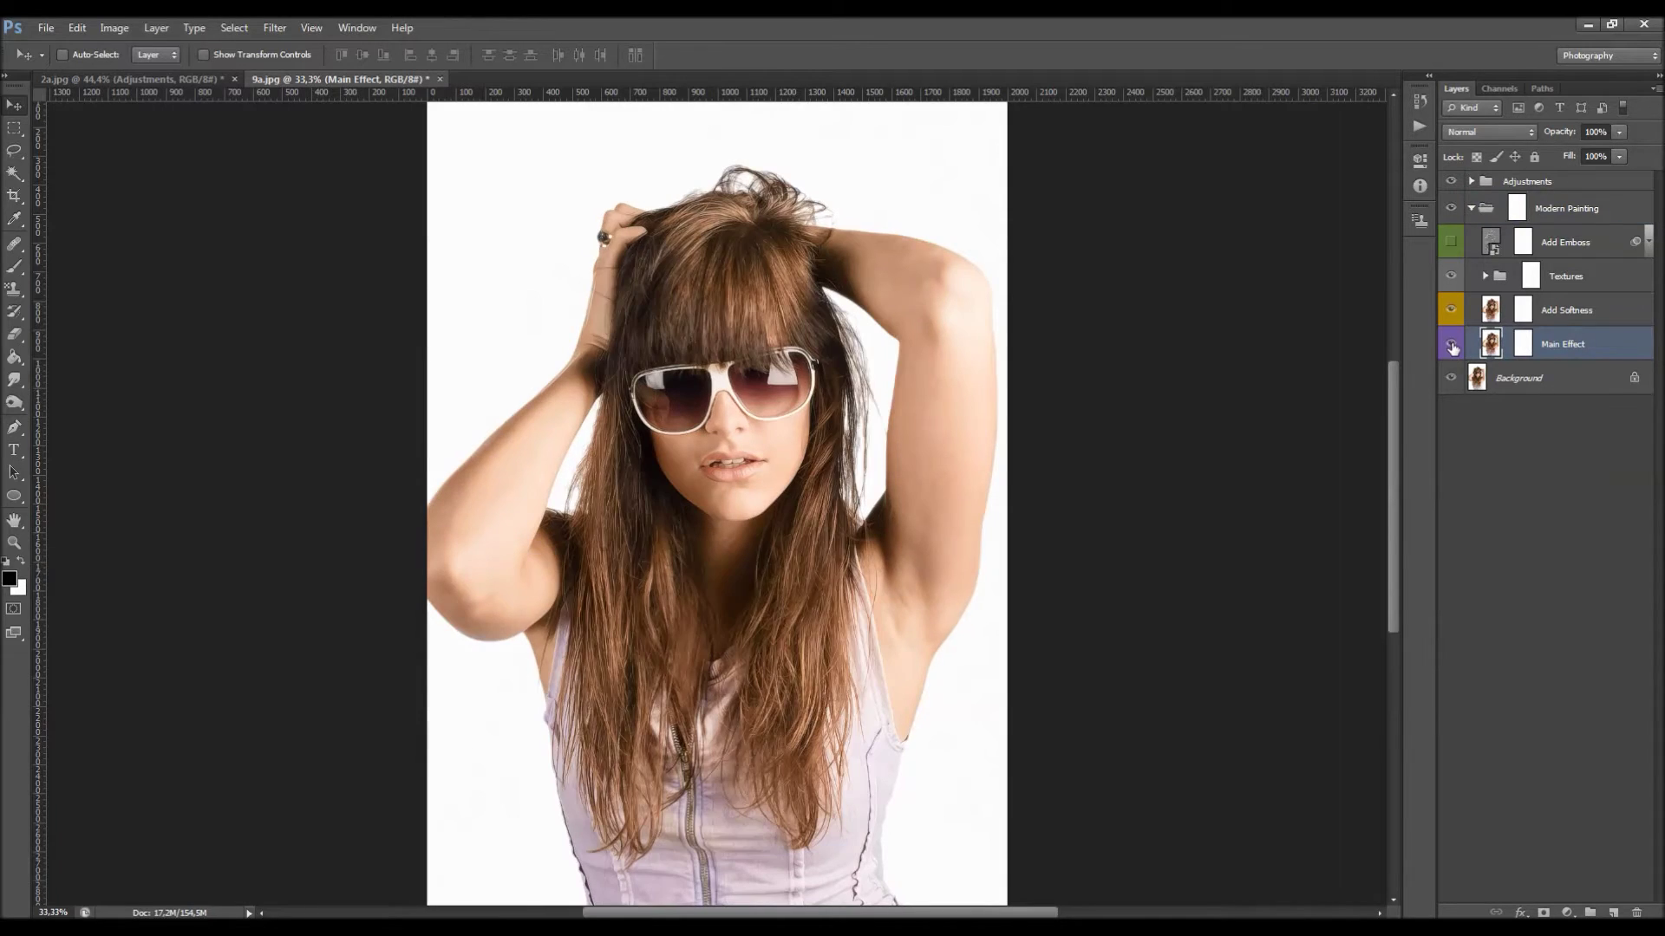
click(1552, 317)
click(1554, 131)
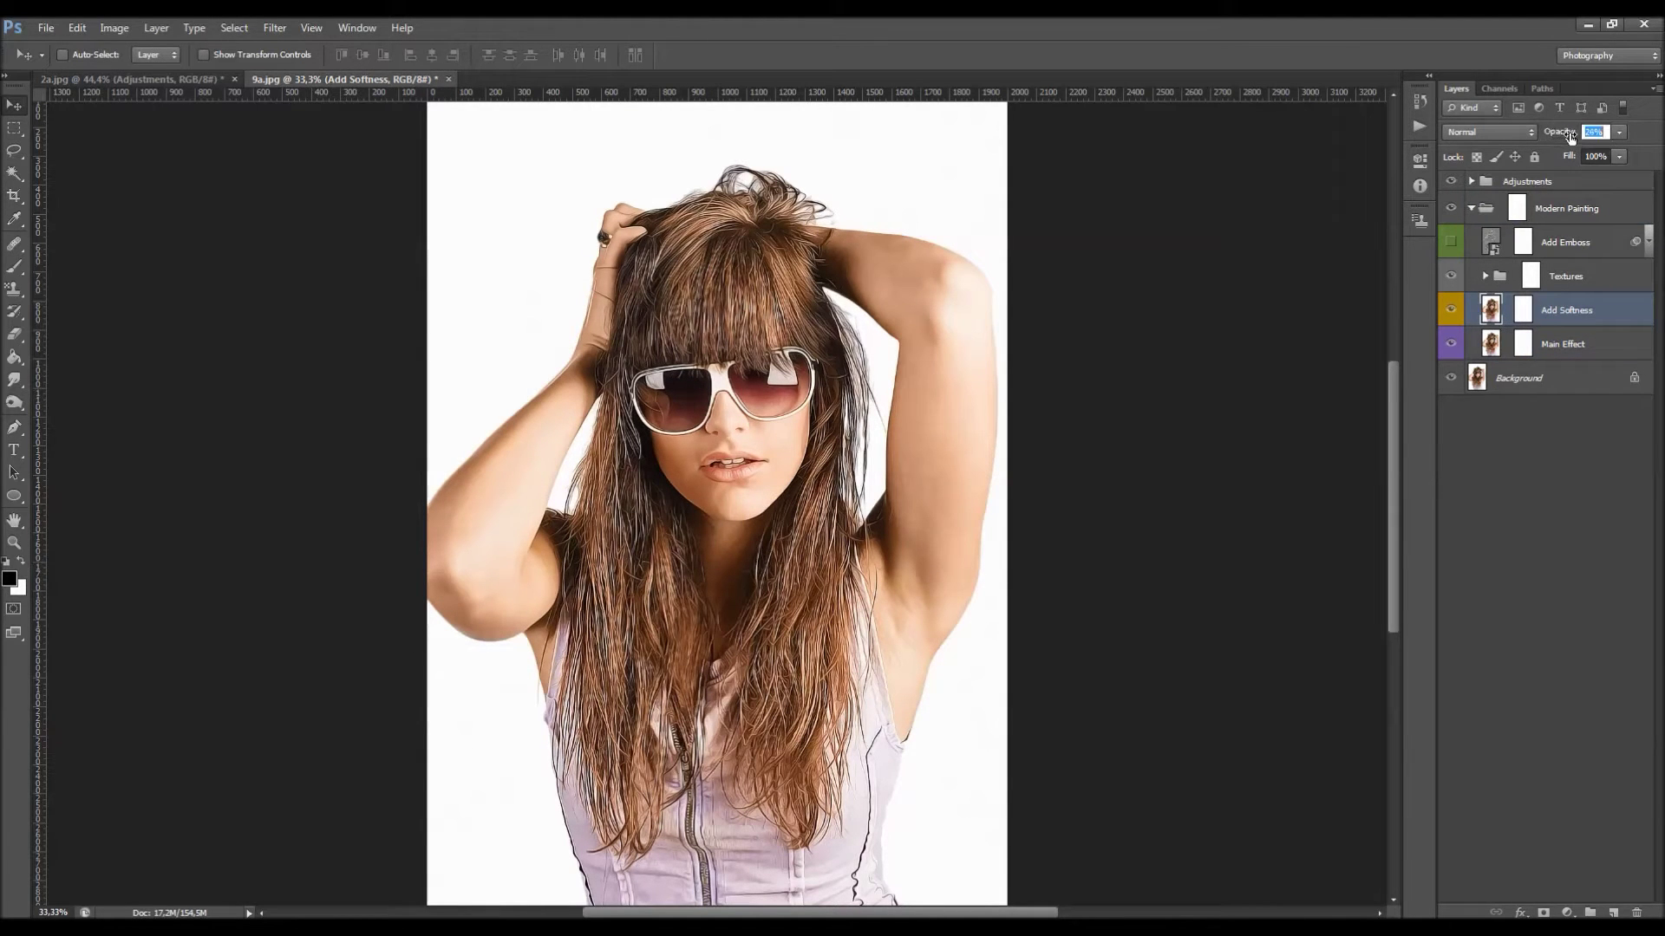
drag(1572, 133, 1573, 133)
click(1451, 310)
click(1452, 311)
- Preview the Halftone Texture layer in the Textures group, leave it hidden, and collapse the group
click(1485, 275)
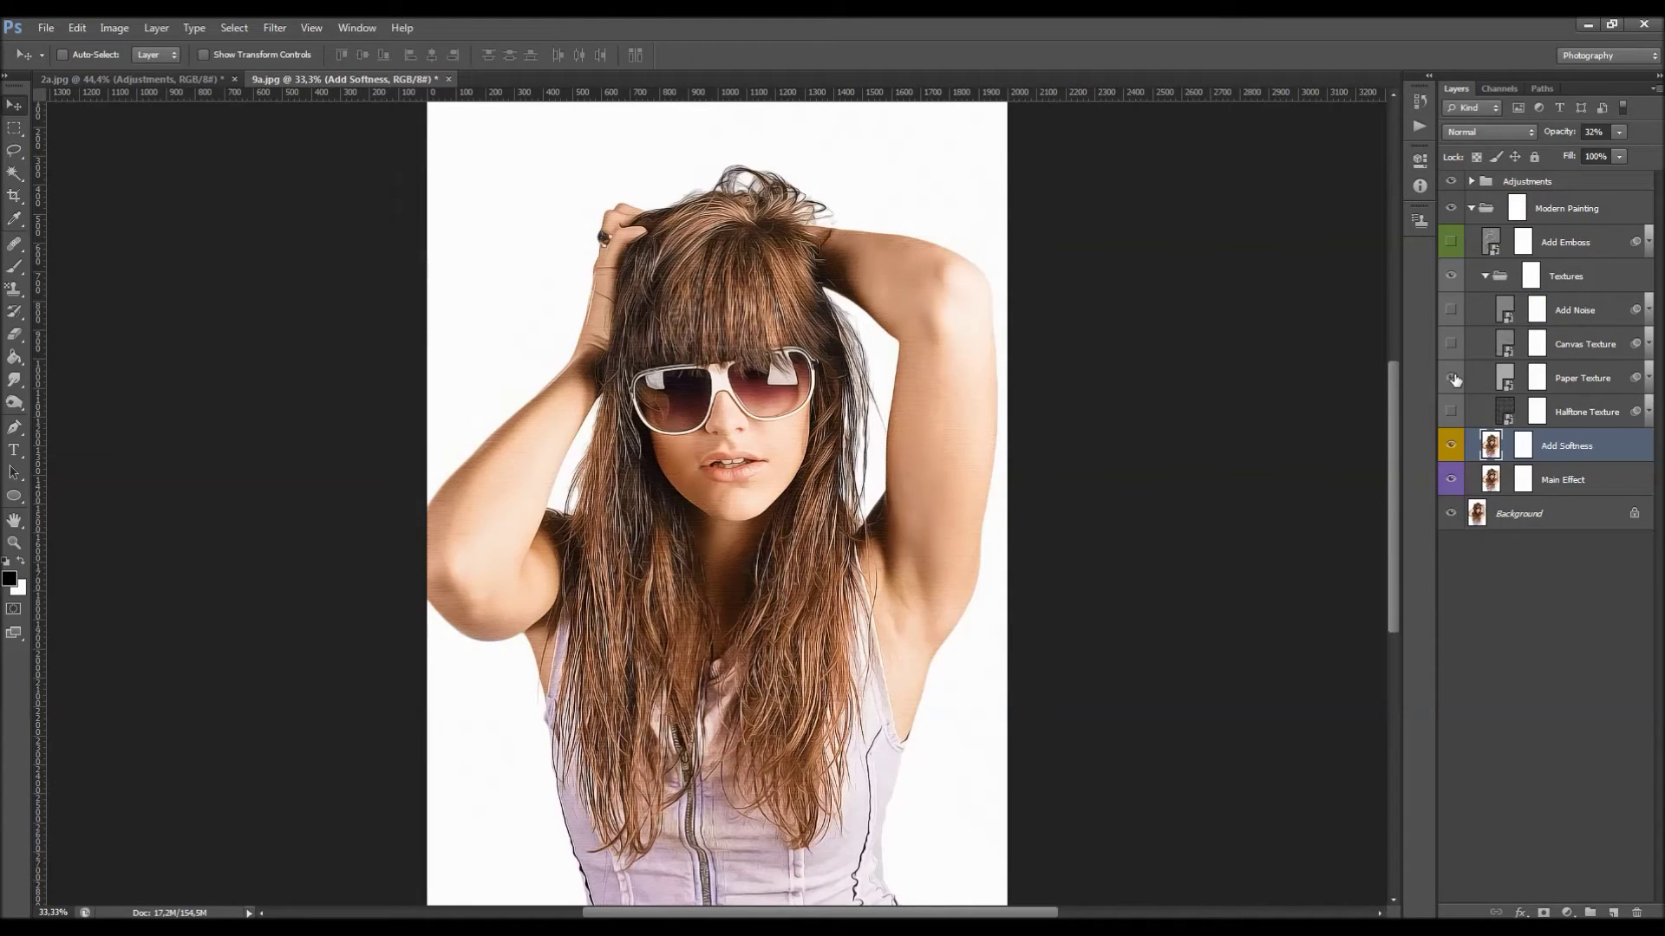
click(1451, 411)
click(1451, 410)
click(1485, 275)
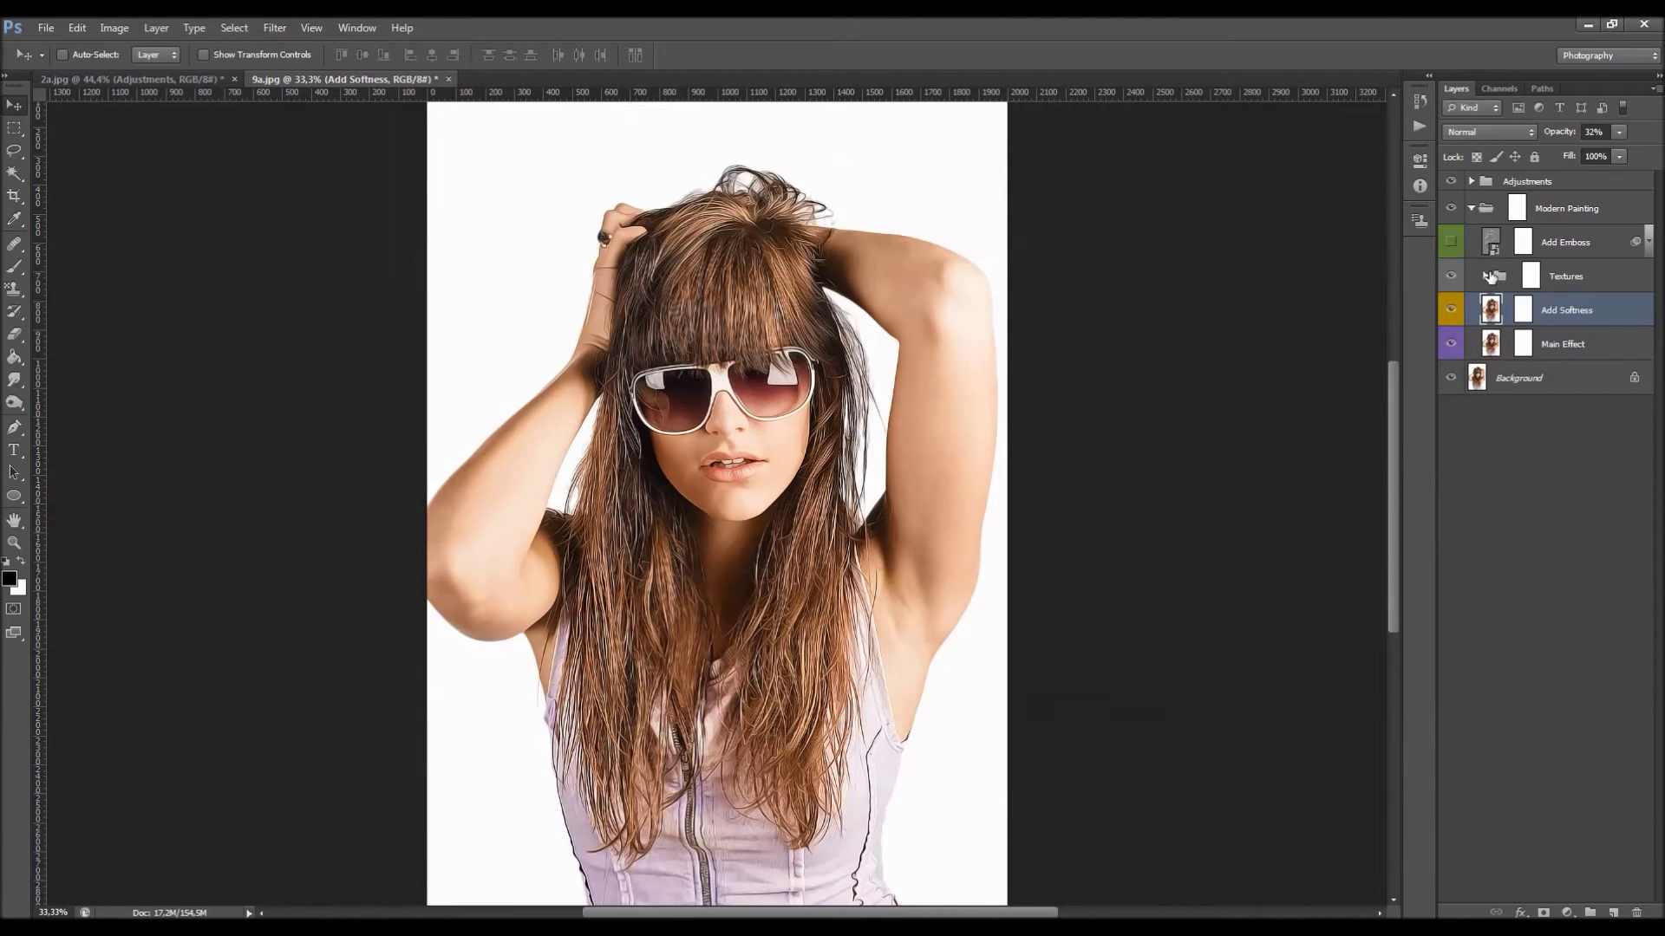
- Turn on the Add Emboss layer in the Modern Painting group and inspect the portrait up close
click(1585, 243)
click(1449, 247)
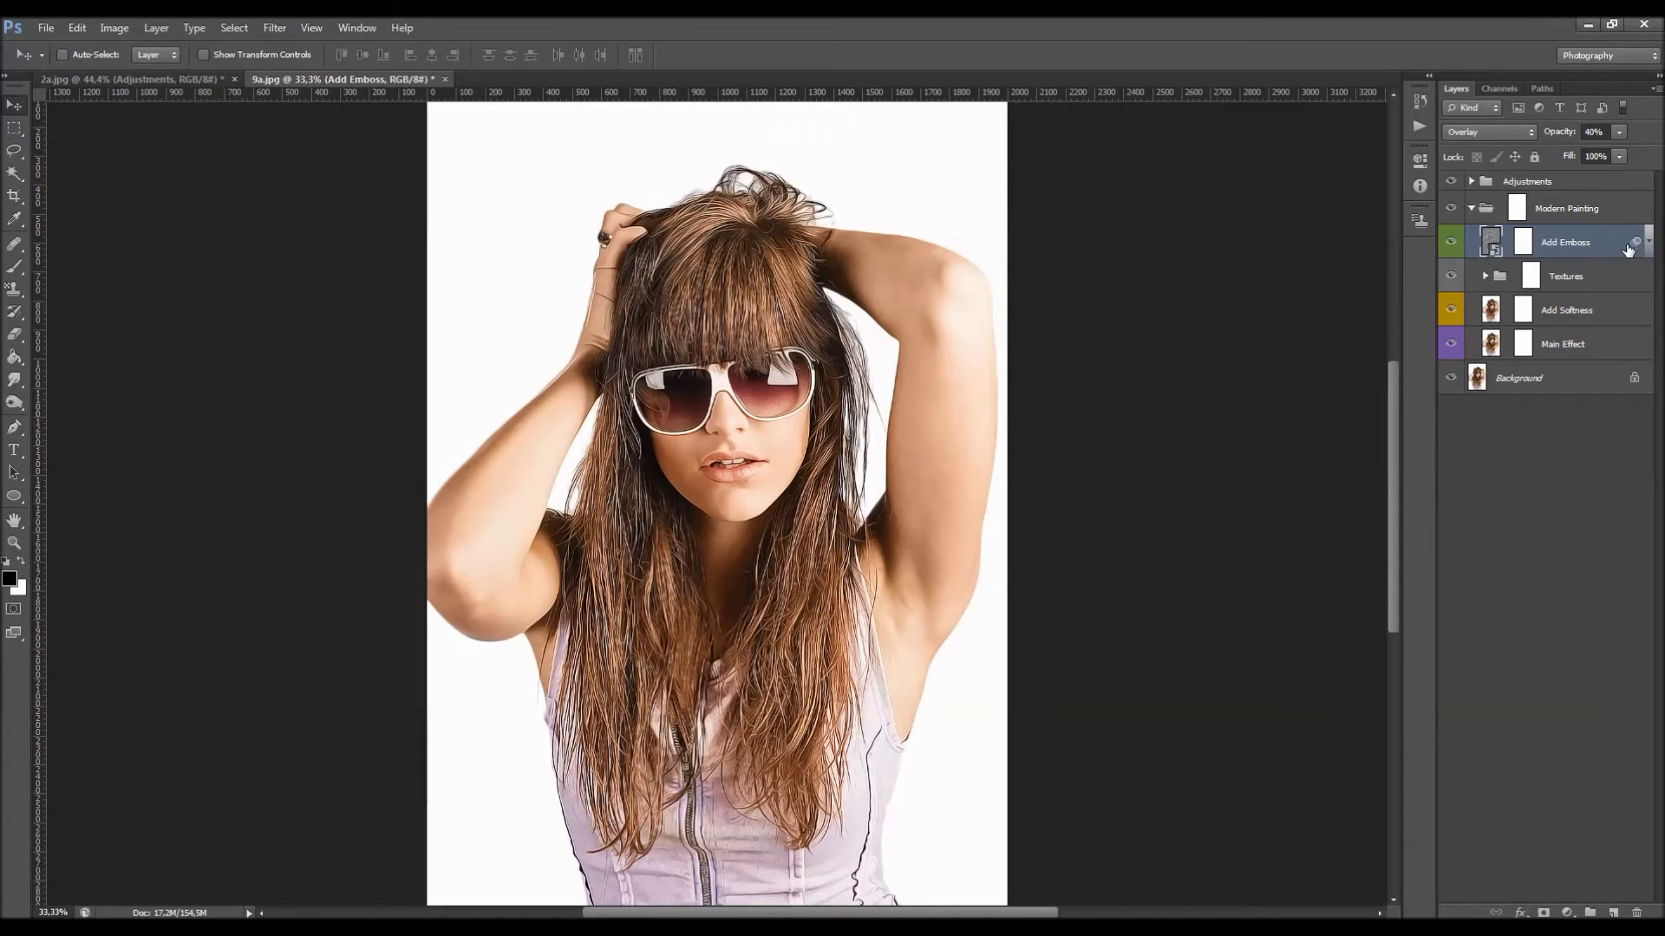
scroll(734, 445, up, 1)
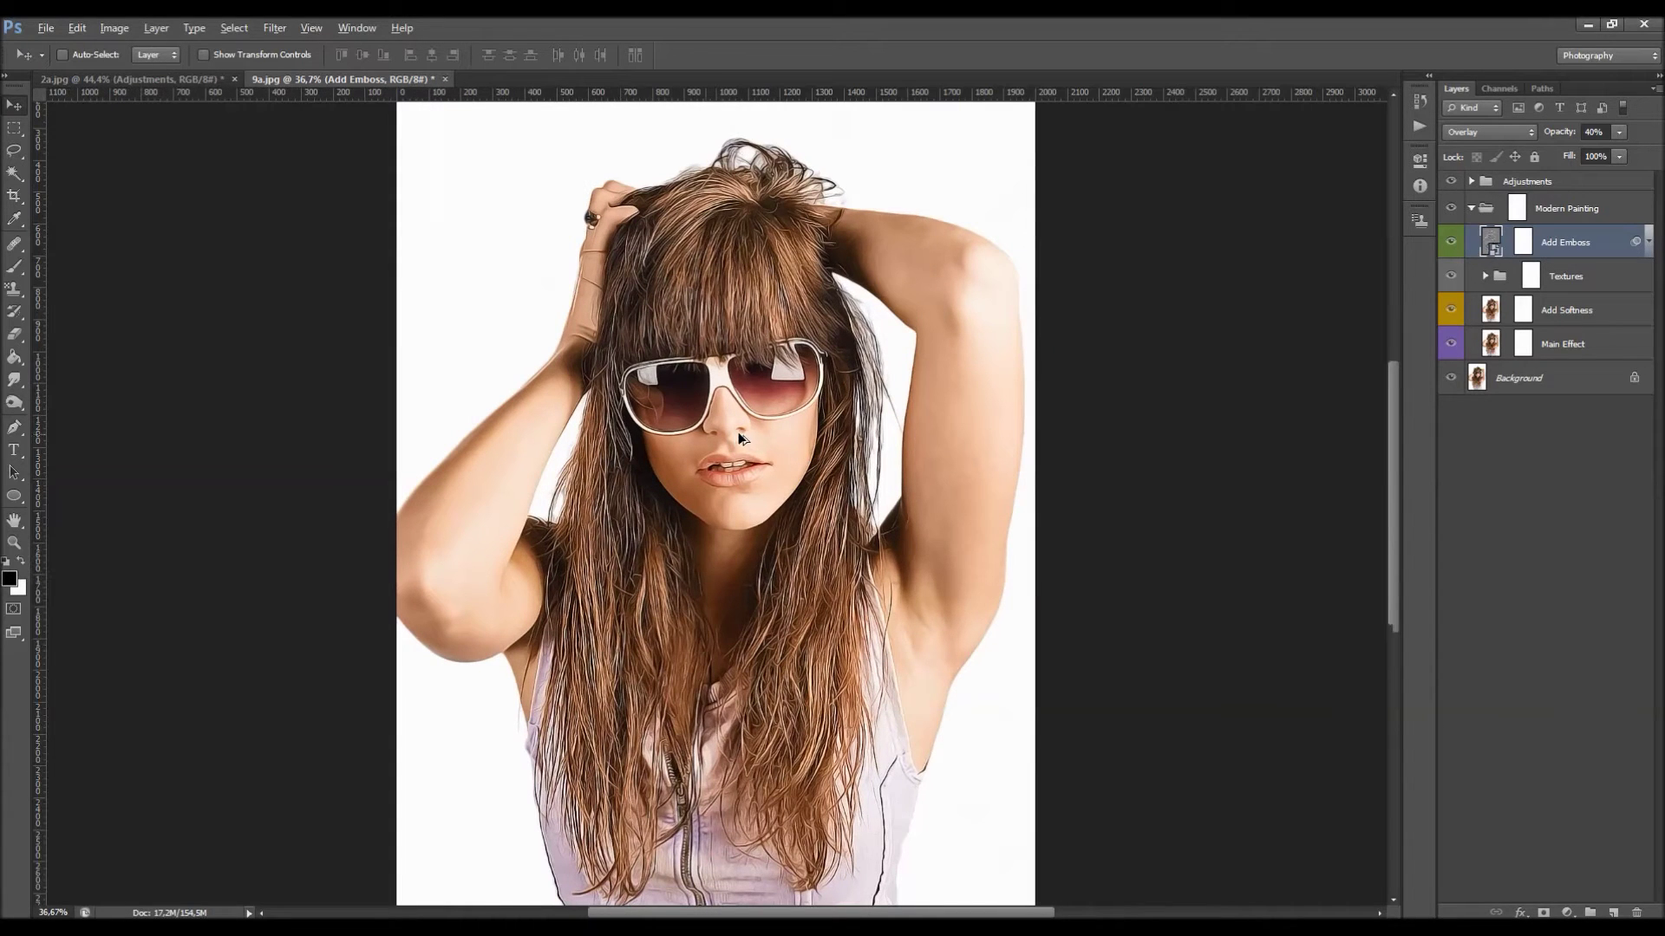
- Collapse the Modern Painting group, expand Adjustments and its Color Options, and preview color options CO_1 to CO_5 one at a time
click(1472, 208)
click(1472, 183)
click(1486, 371)
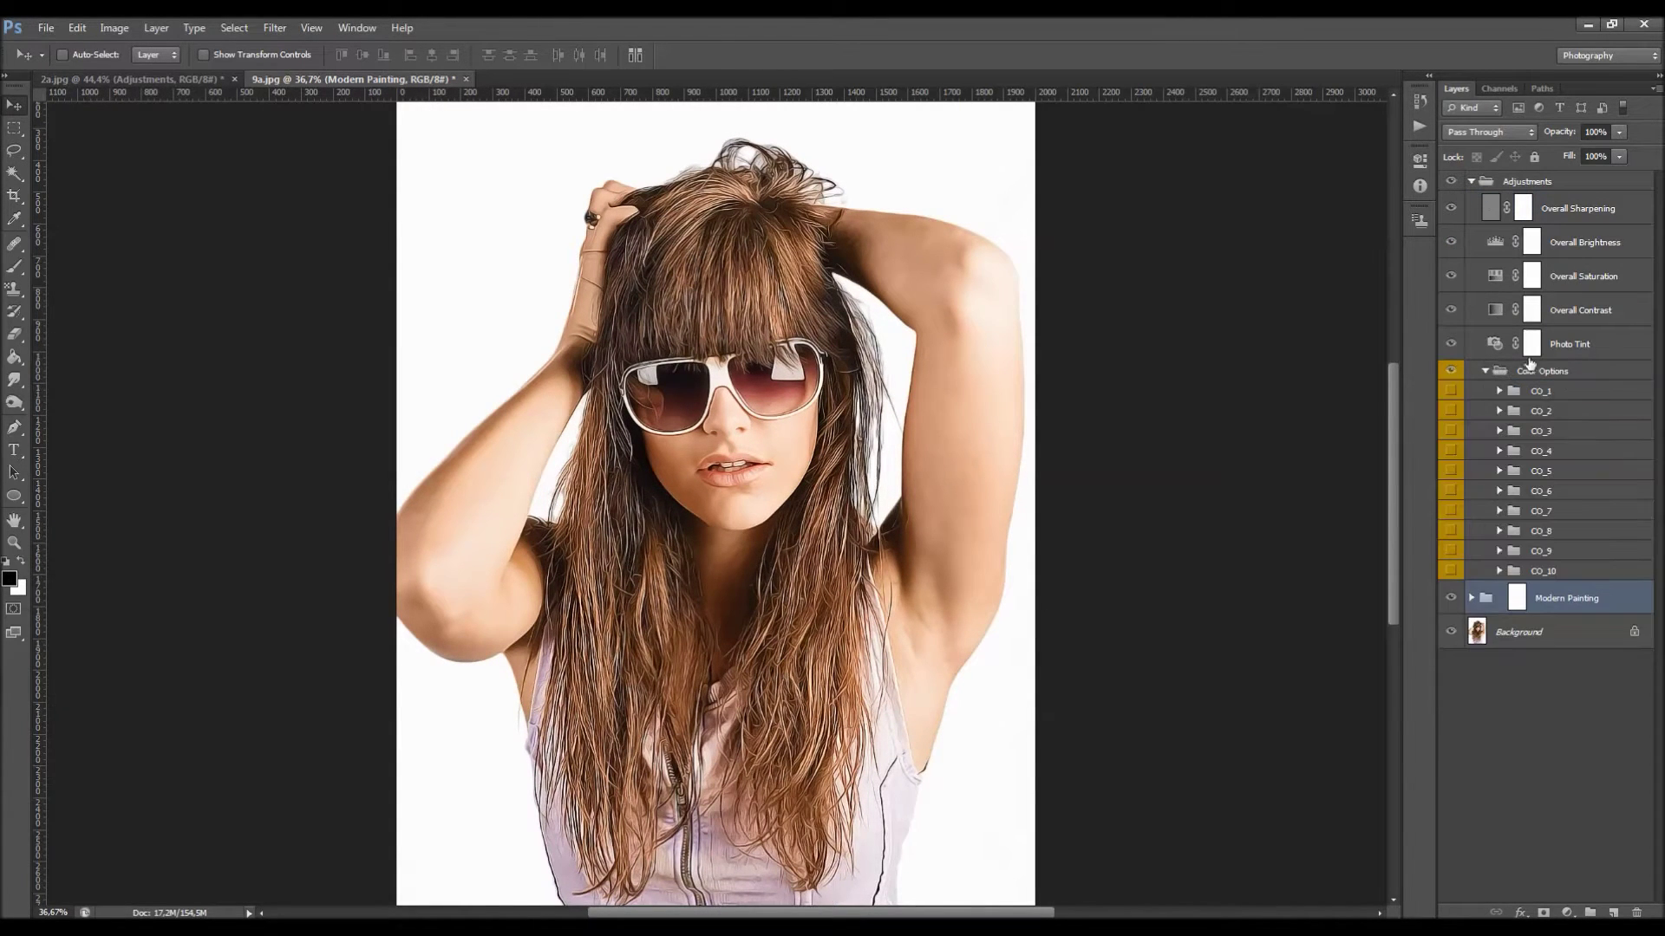
click(1536, 399)
click(1452, 391)
click(1452, 391)
click(1452, 411)
click(1451, 411)
click(1451, 431)
click(1451, 431)
click(1451, 451)
click(1451, 450)
click(1453, 471)
click(1453, 471)
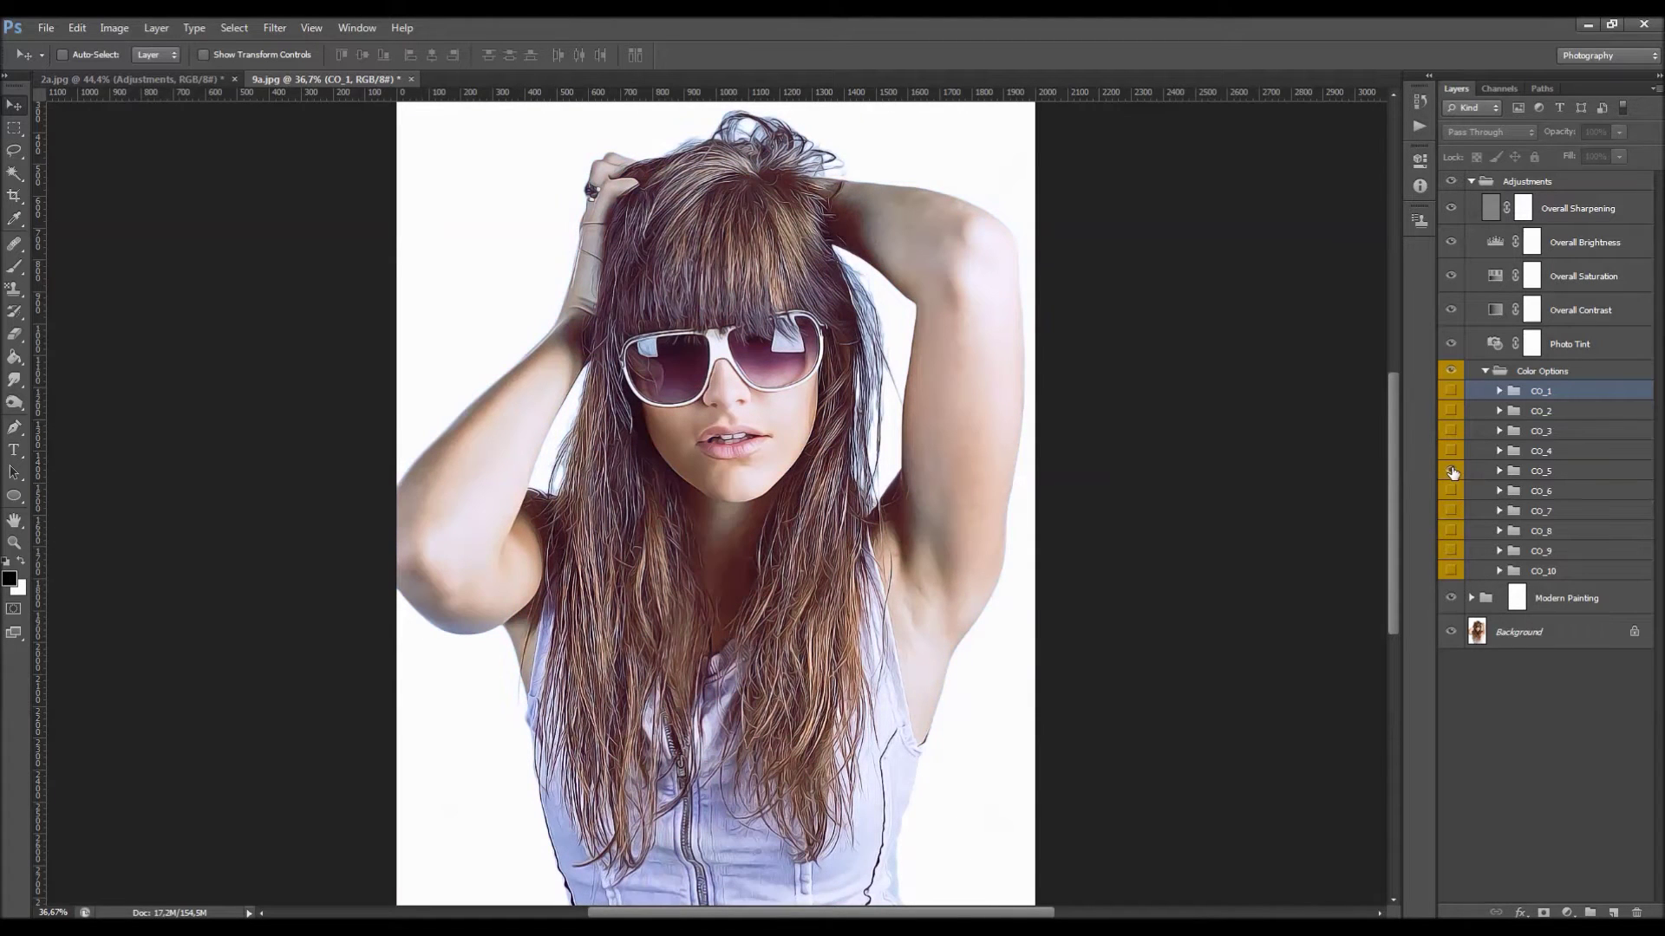
- Apply color option CO_4 to the portrait with the other color options hidden, and select its group
click(1452, 471)
click(1452, 451)
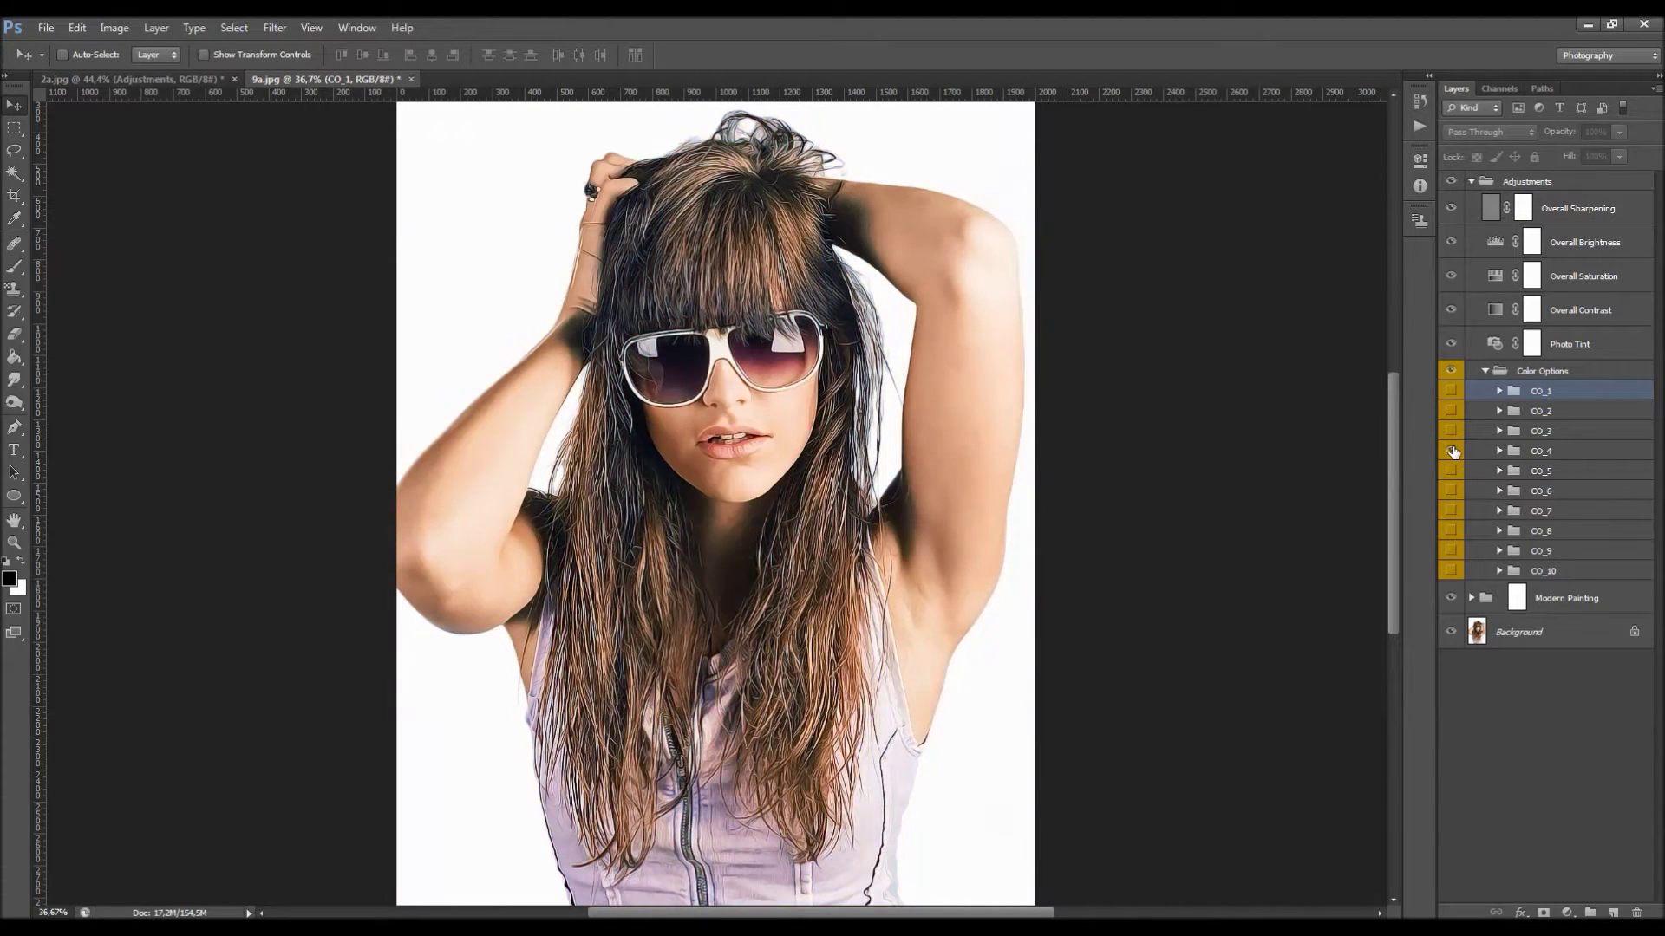
click(1564, 452)
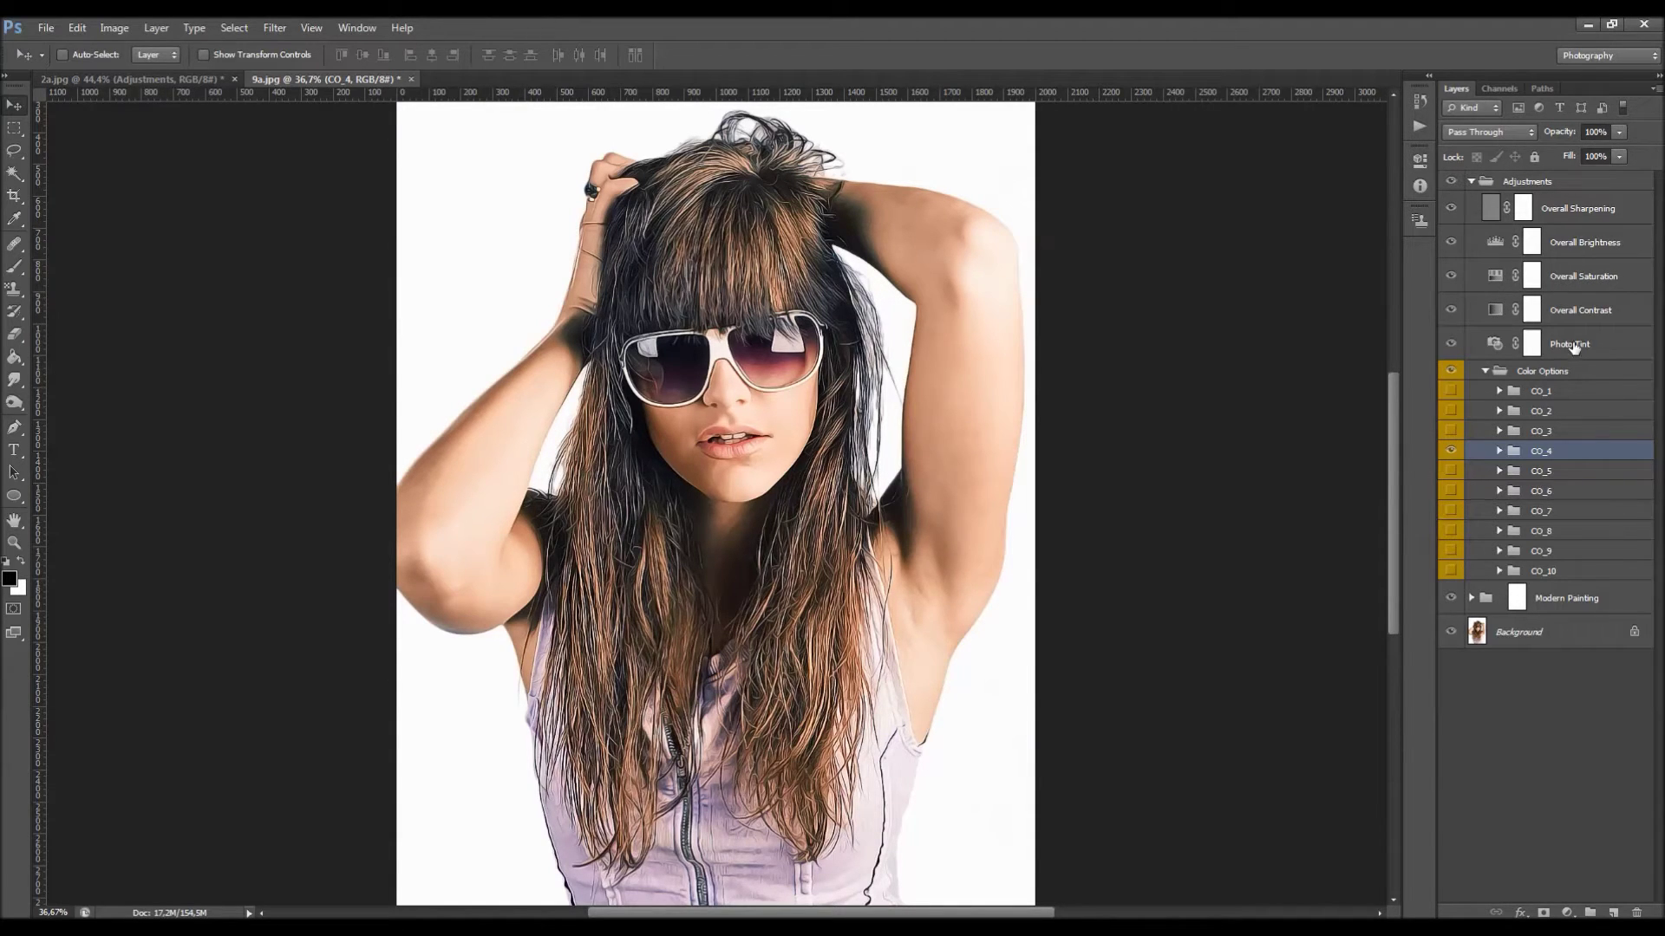
- Set the Photo Tint layer to Cooling Filter (82) with a density of 1%, comparing the image with and without the tint
double_click(1493, 340)
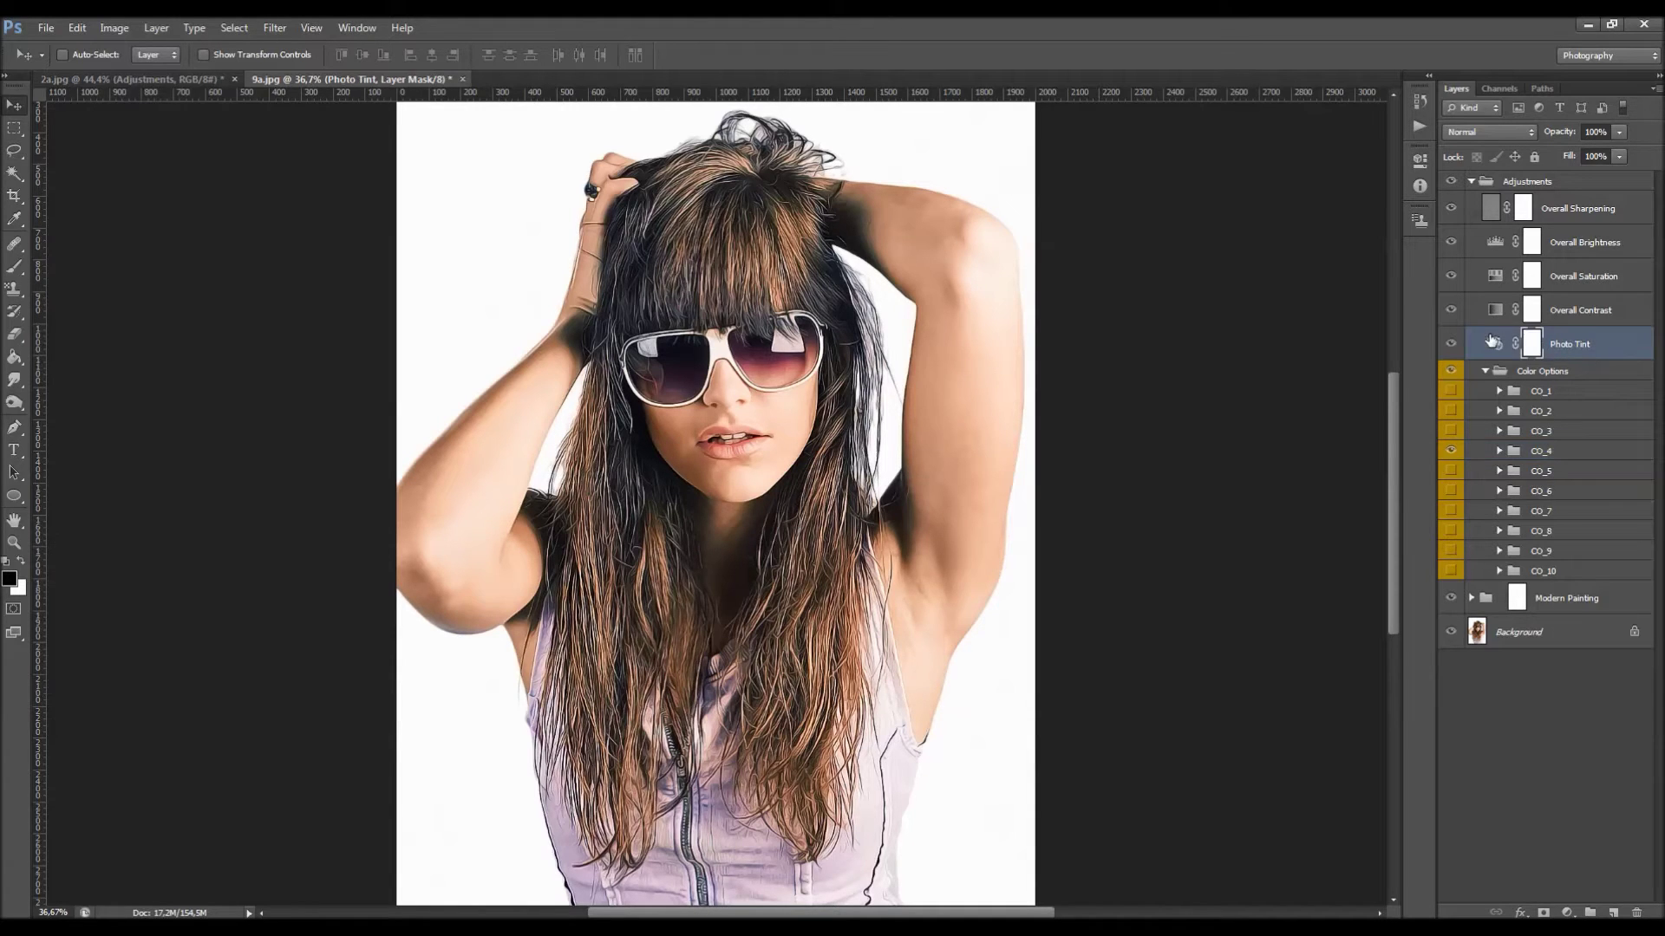
click(1324, 202)
click(1245, 279)
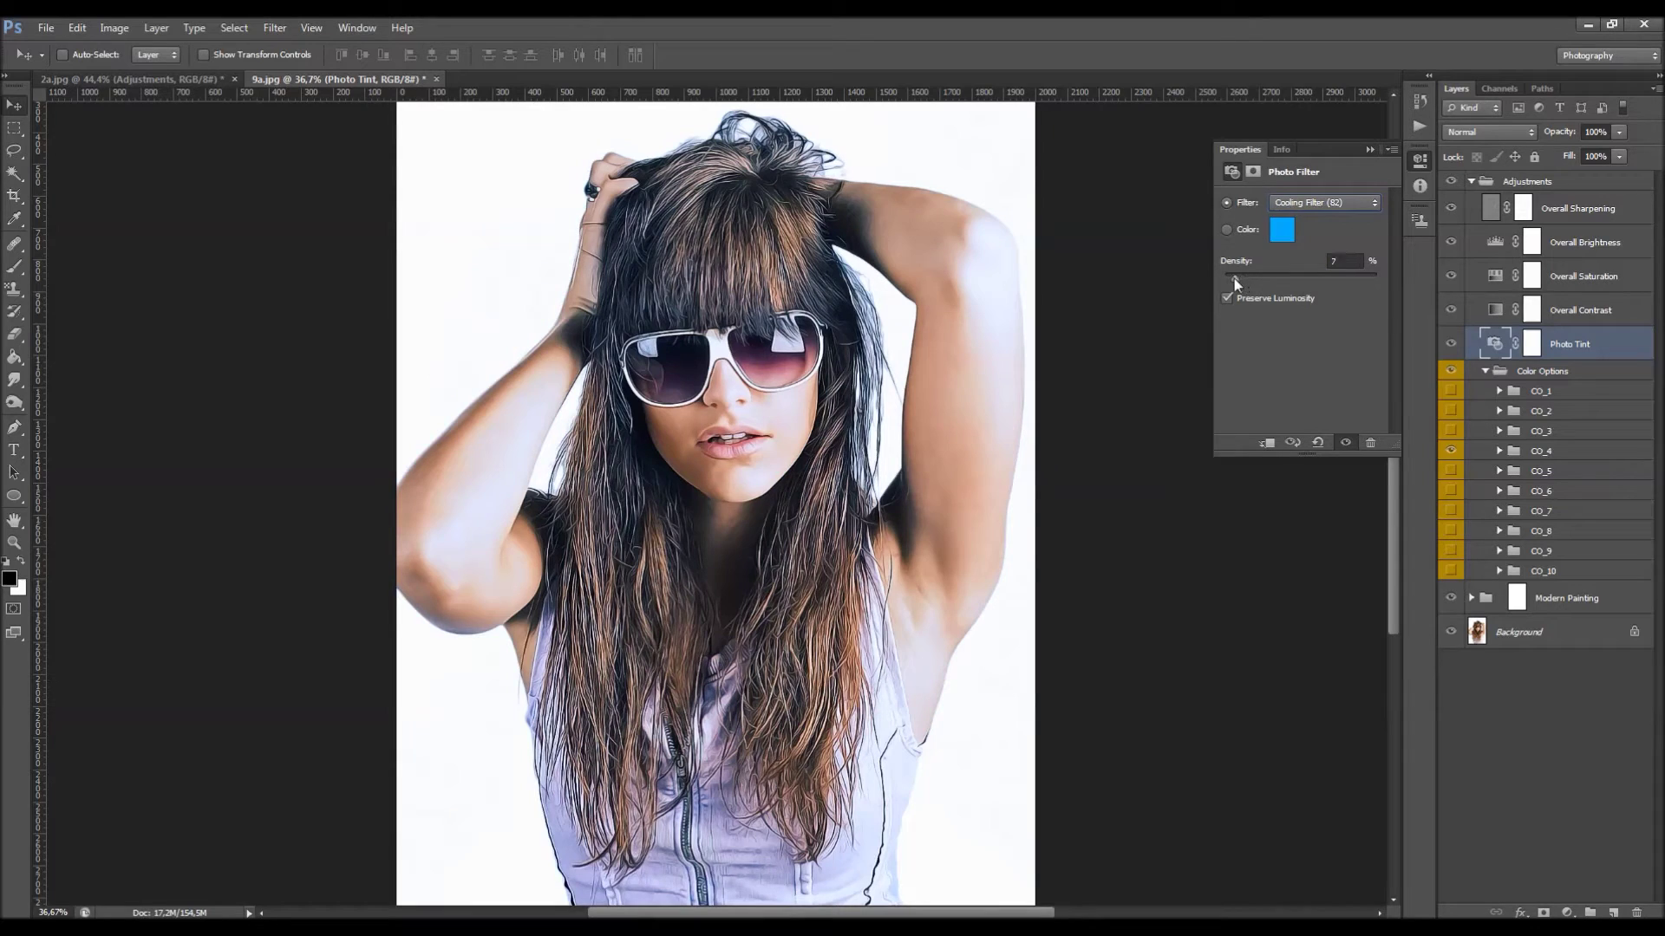
click(1448, 340)
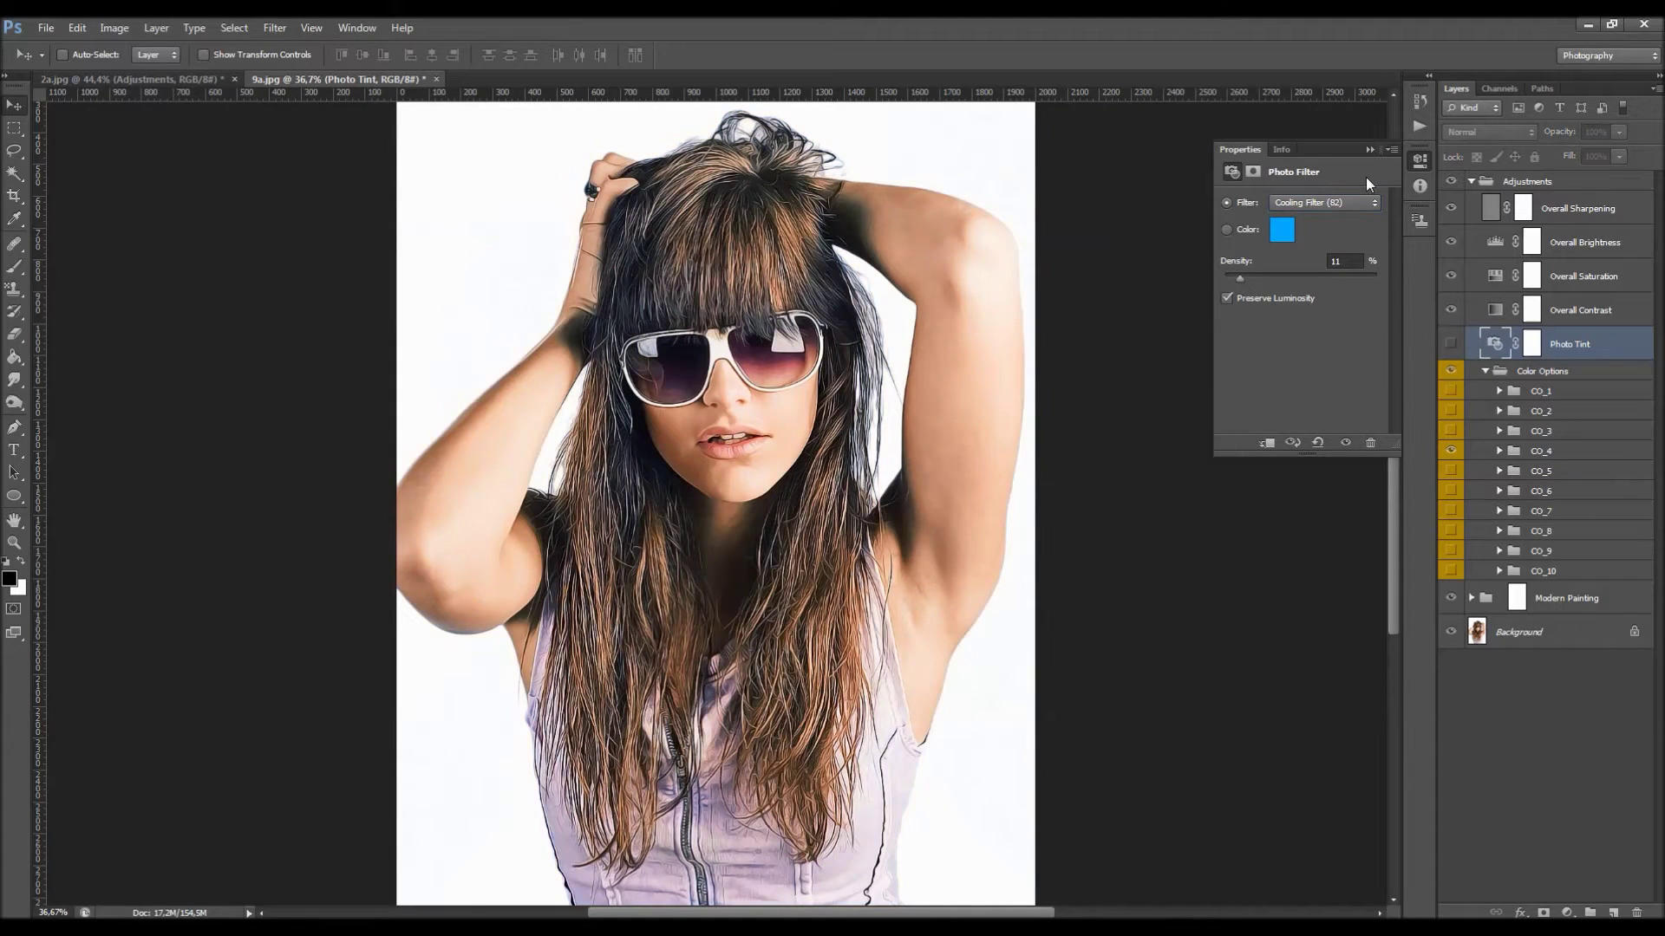
click(1449, 343)
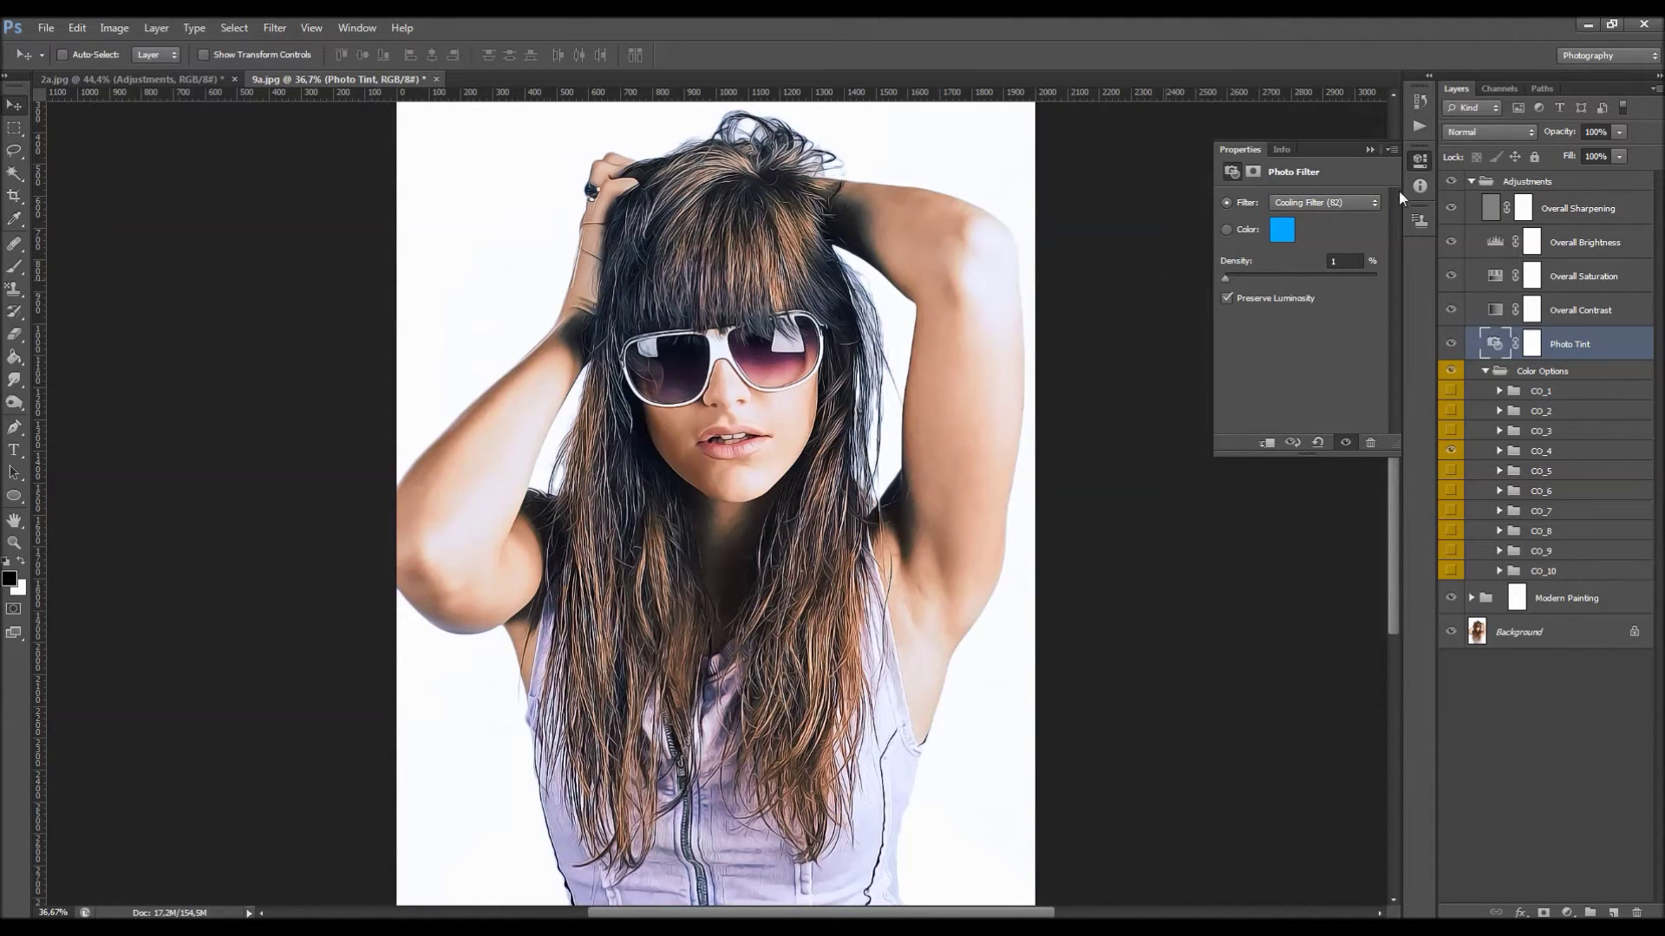
click(1365, 148)
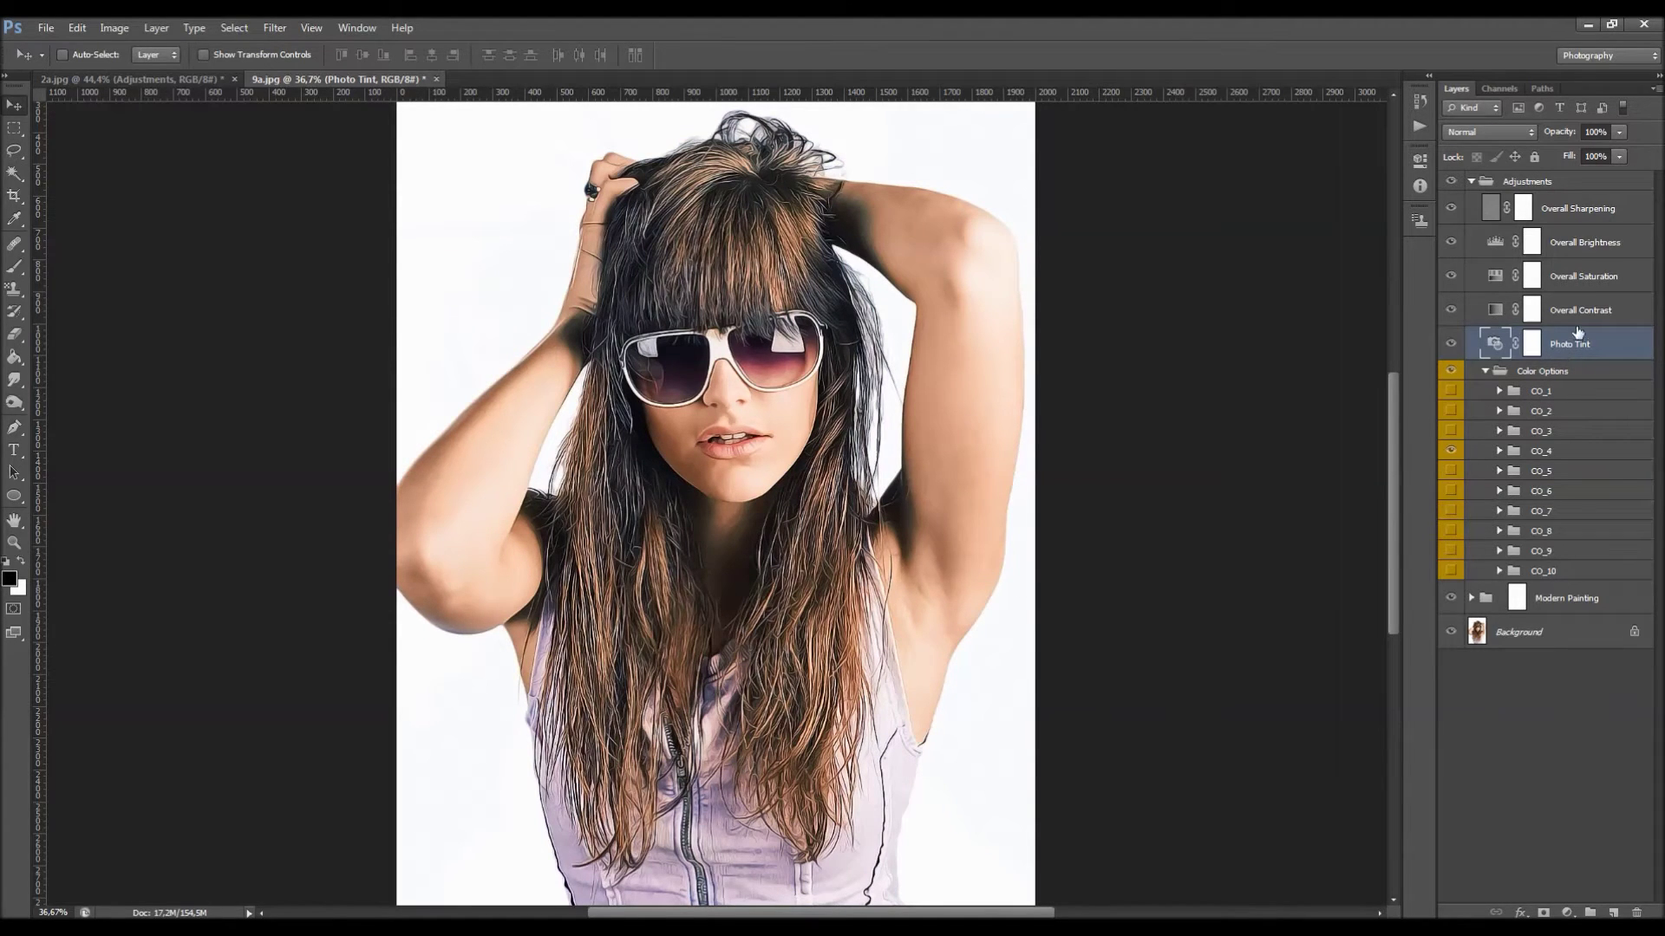
- Compare the image with and without Overall Contrast and adjust its opacity, and raise the saturation in the Overall Saturation layer
click(1580, 314)
click(1448, 310)
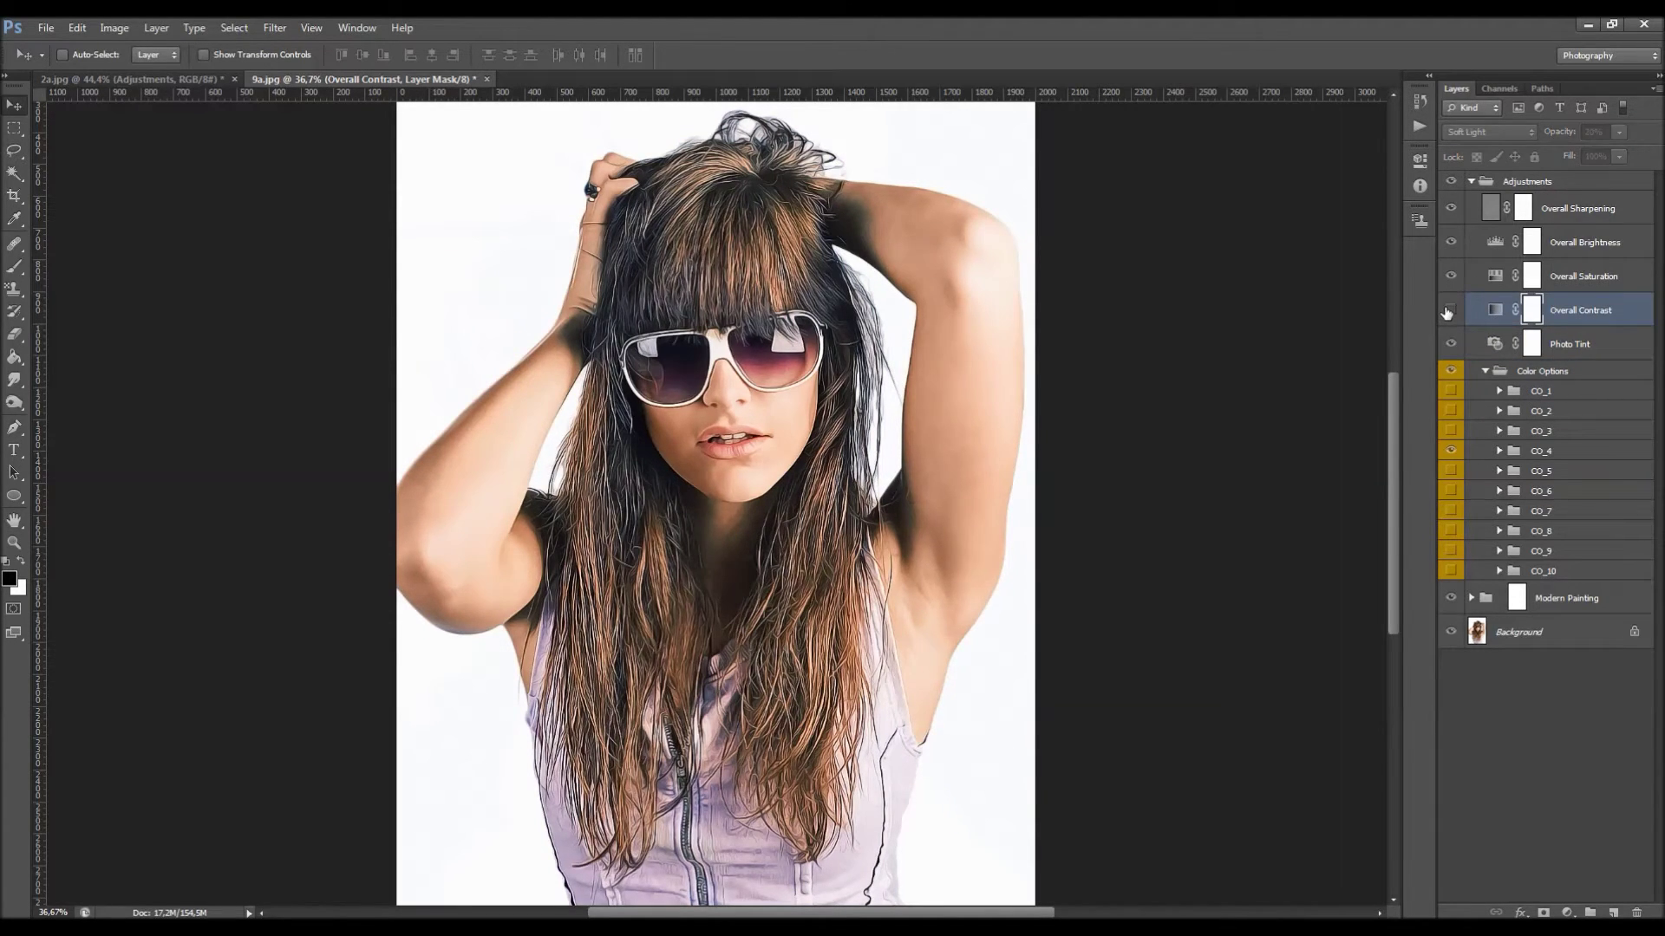
click(1448, 311)
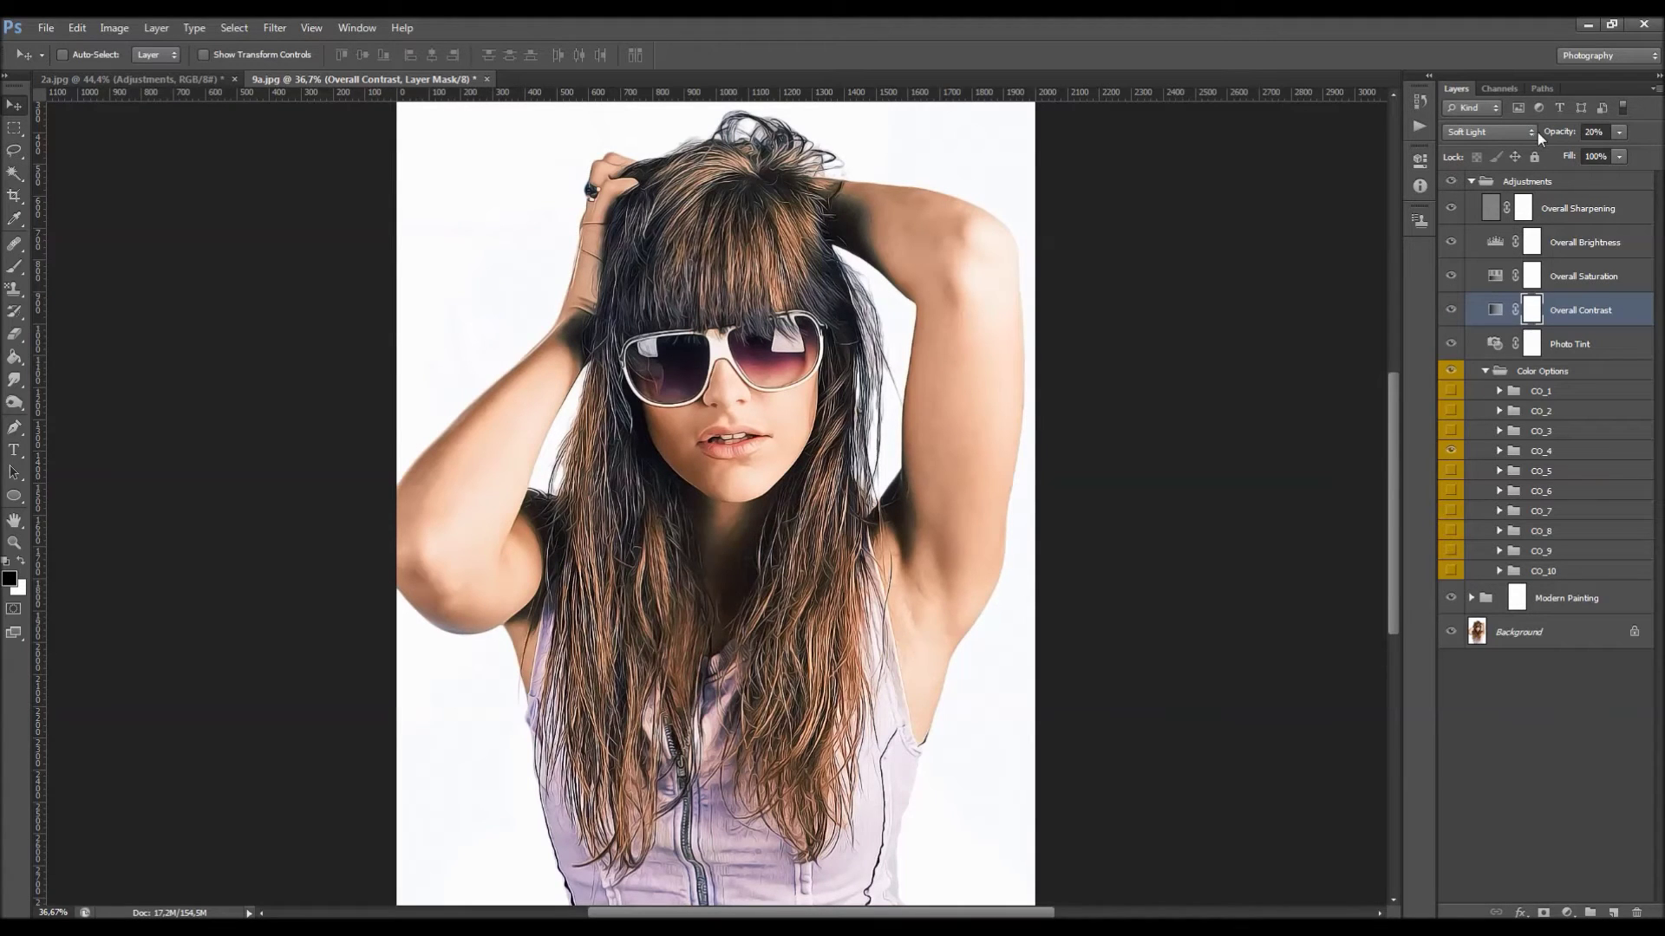
drag(1543, 130, 1545, 130)
double_click(1495, 276)
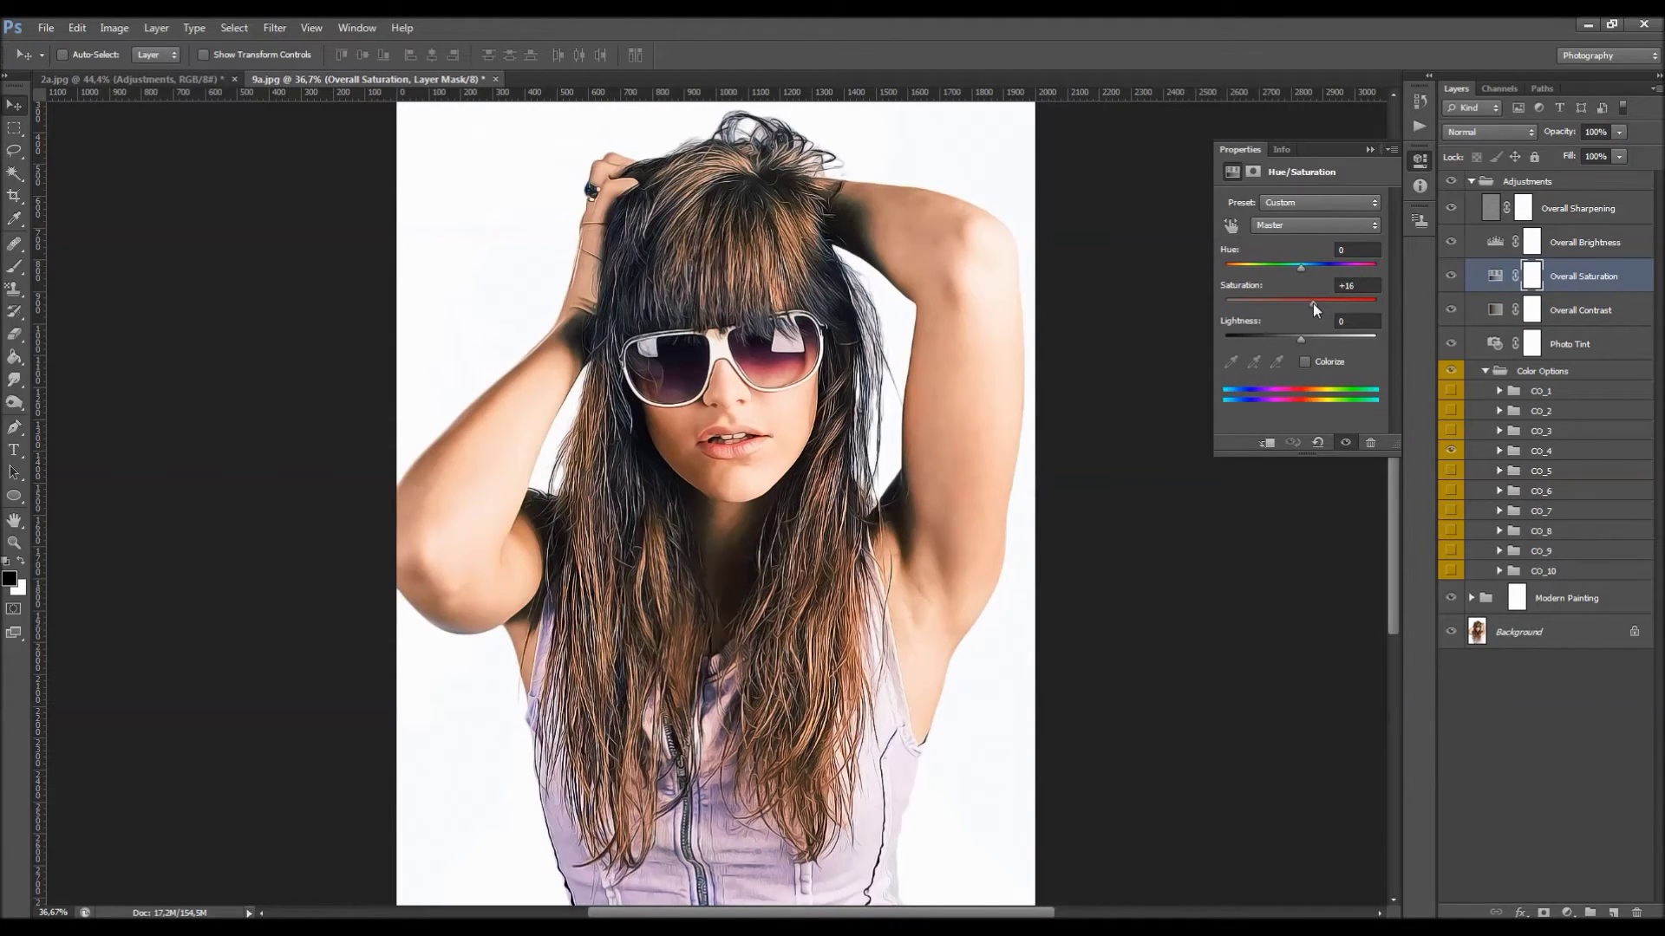
click(1311, 303)
- Set the black input level of the Overall Brightness layer to 5 and compare the image with and without the layer
click(1497, 243)
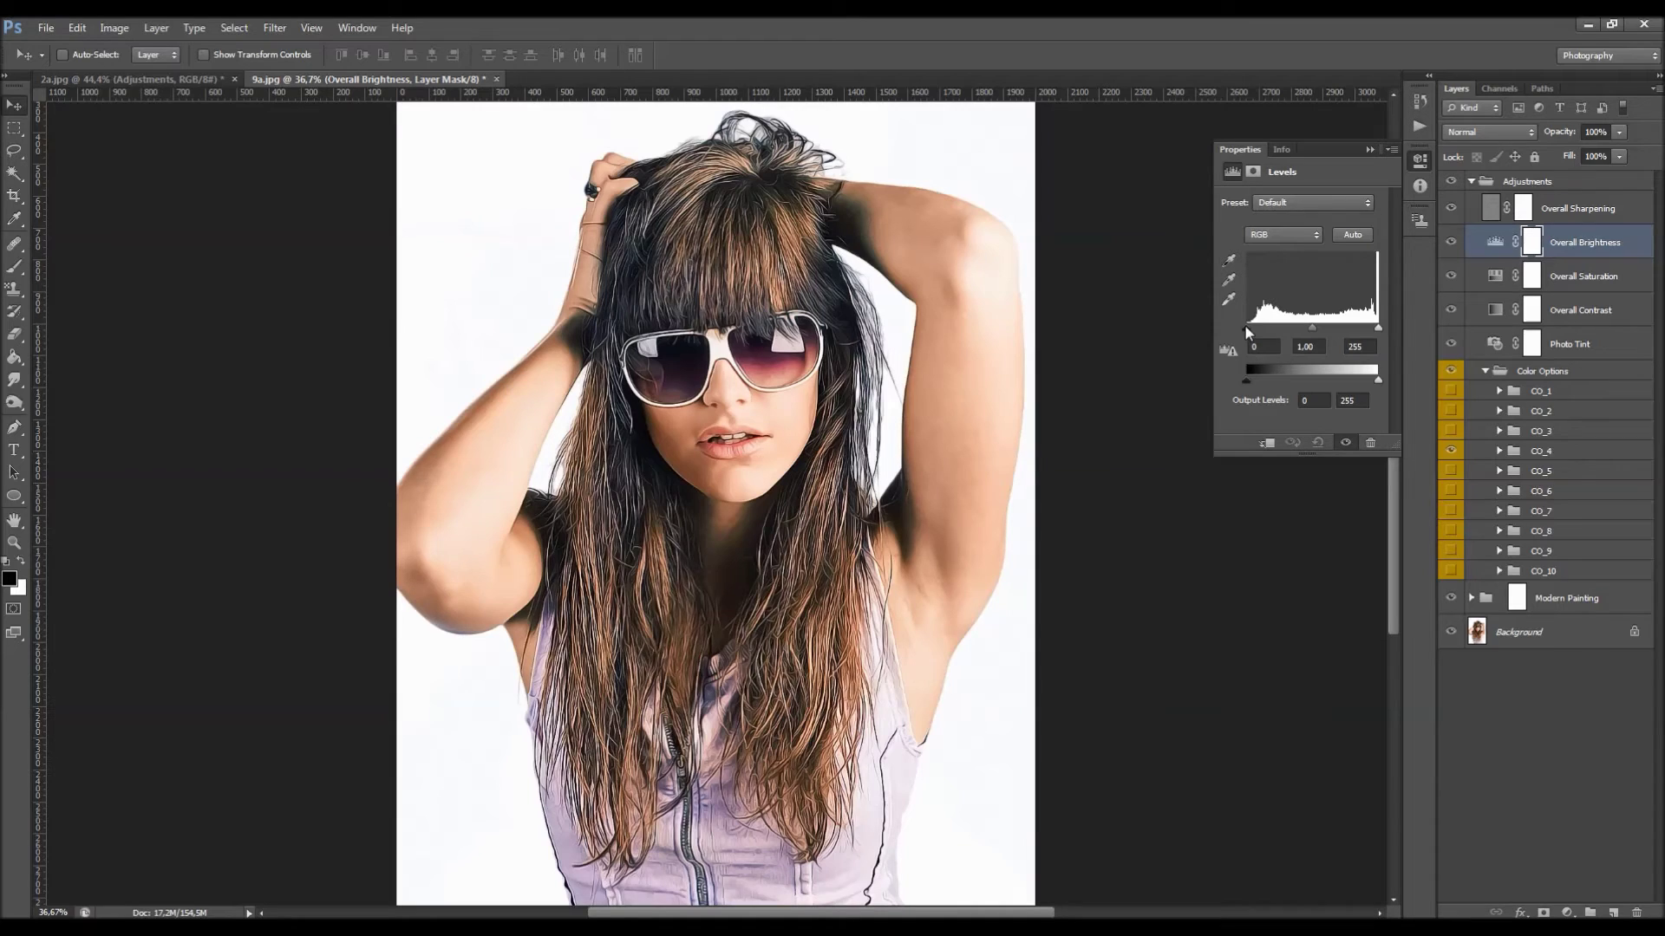
drag(1246, 332, 1250, 332)
click(1452, 241)
click(1453, 241)
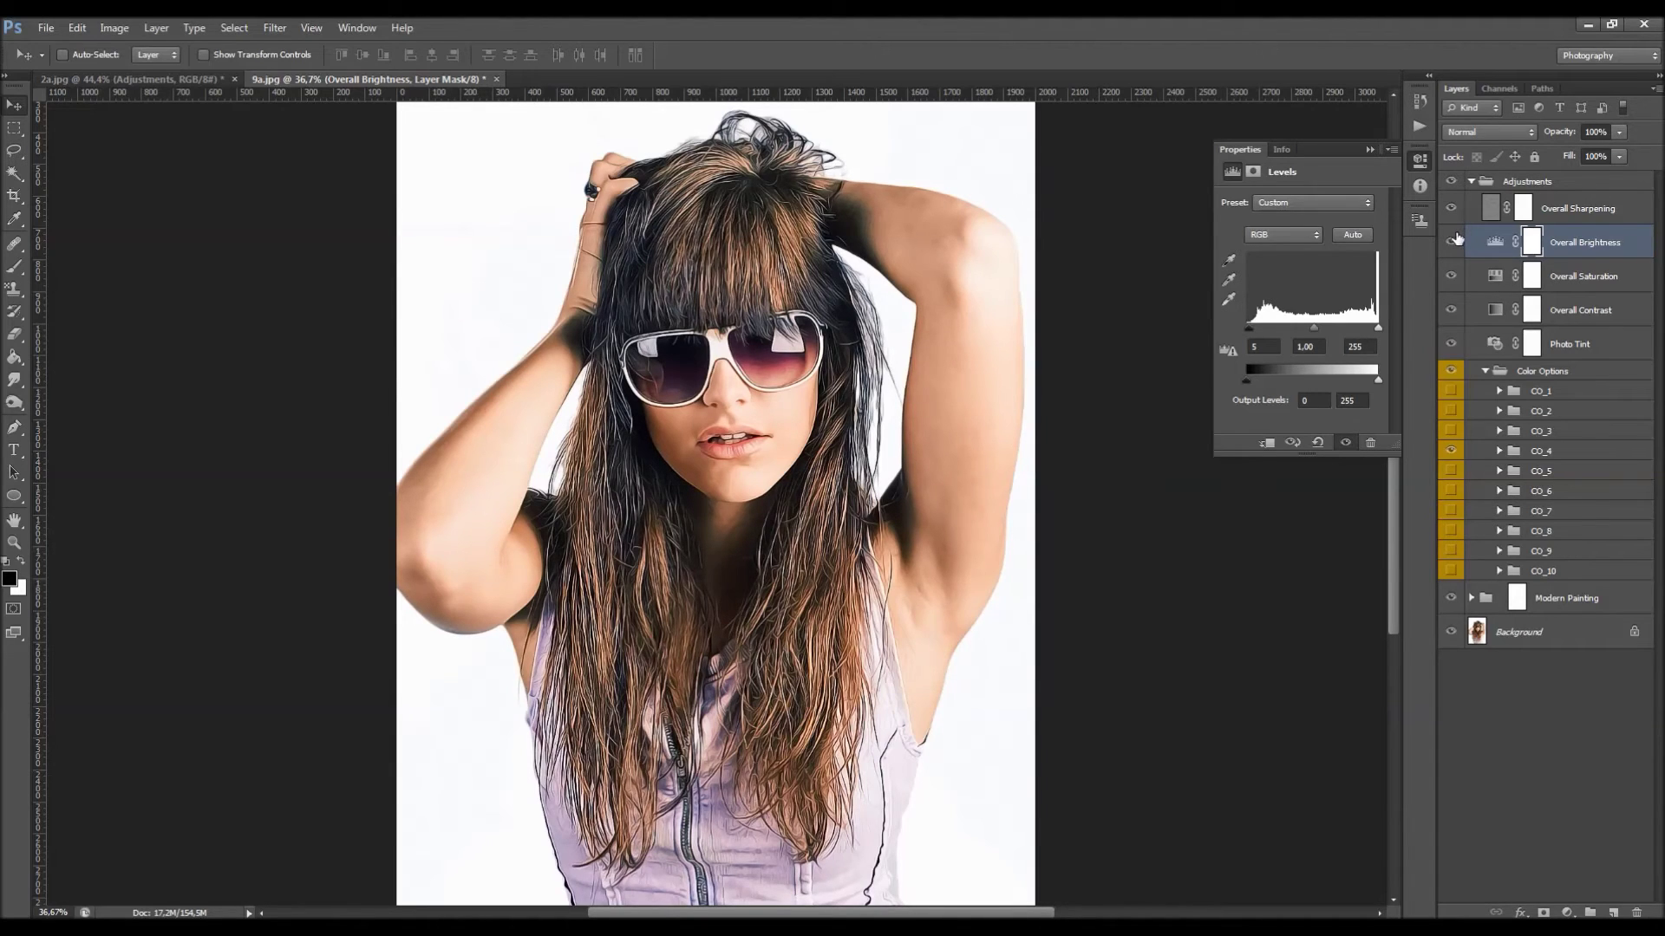
- Compare the image with and without Overall Sharpening and adjust that layer's opacity
click(1602, 214)
click(1453, 210)
click(1452, 210)
drag(1558, 135, 1562, 136)
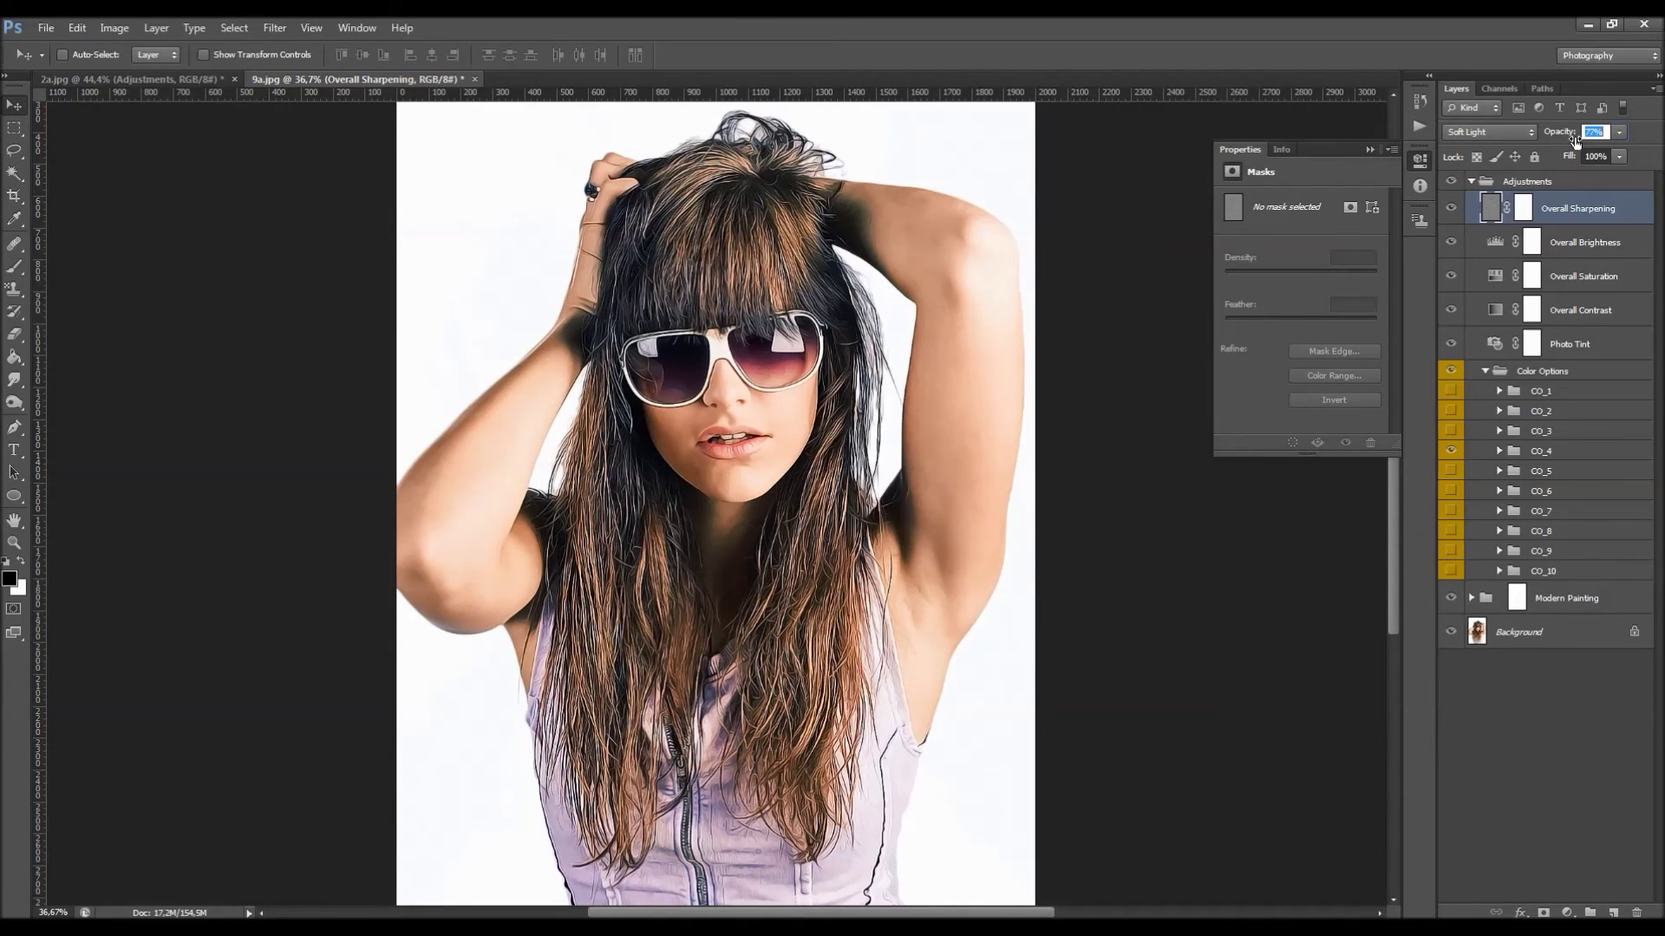
click(1452, 210)
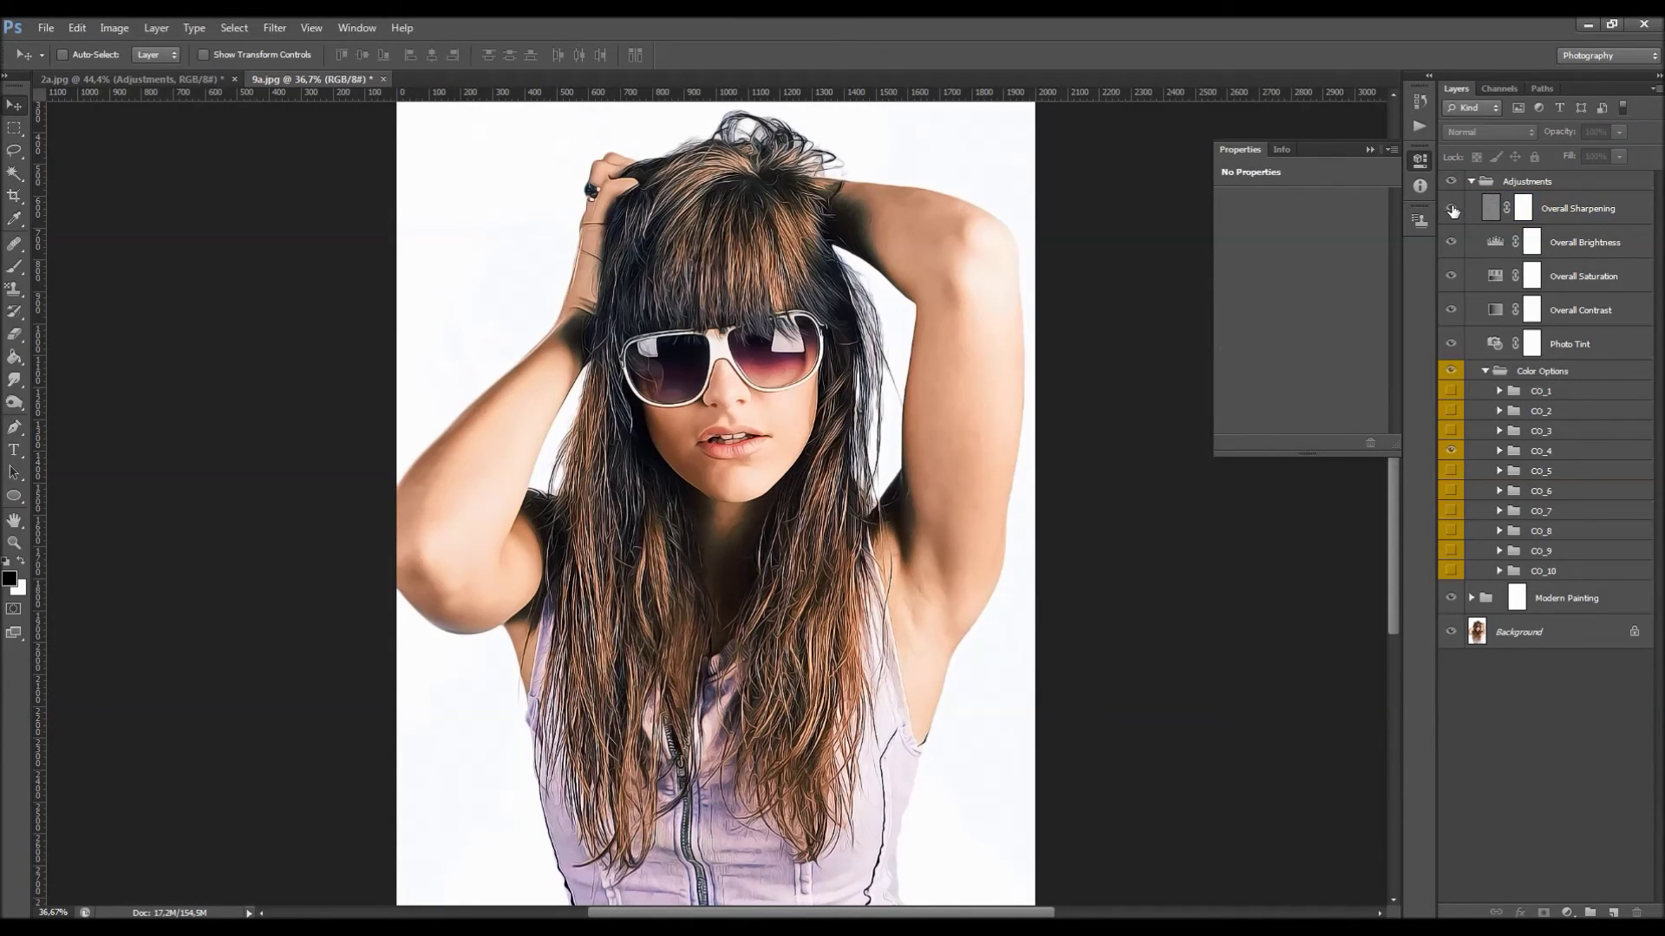
- Preview color options CO_5, CO_6, CO_8 and CO_10 in place of CO_4, restore CO_4, and collapse the Adjustments group
click(1509, 477)
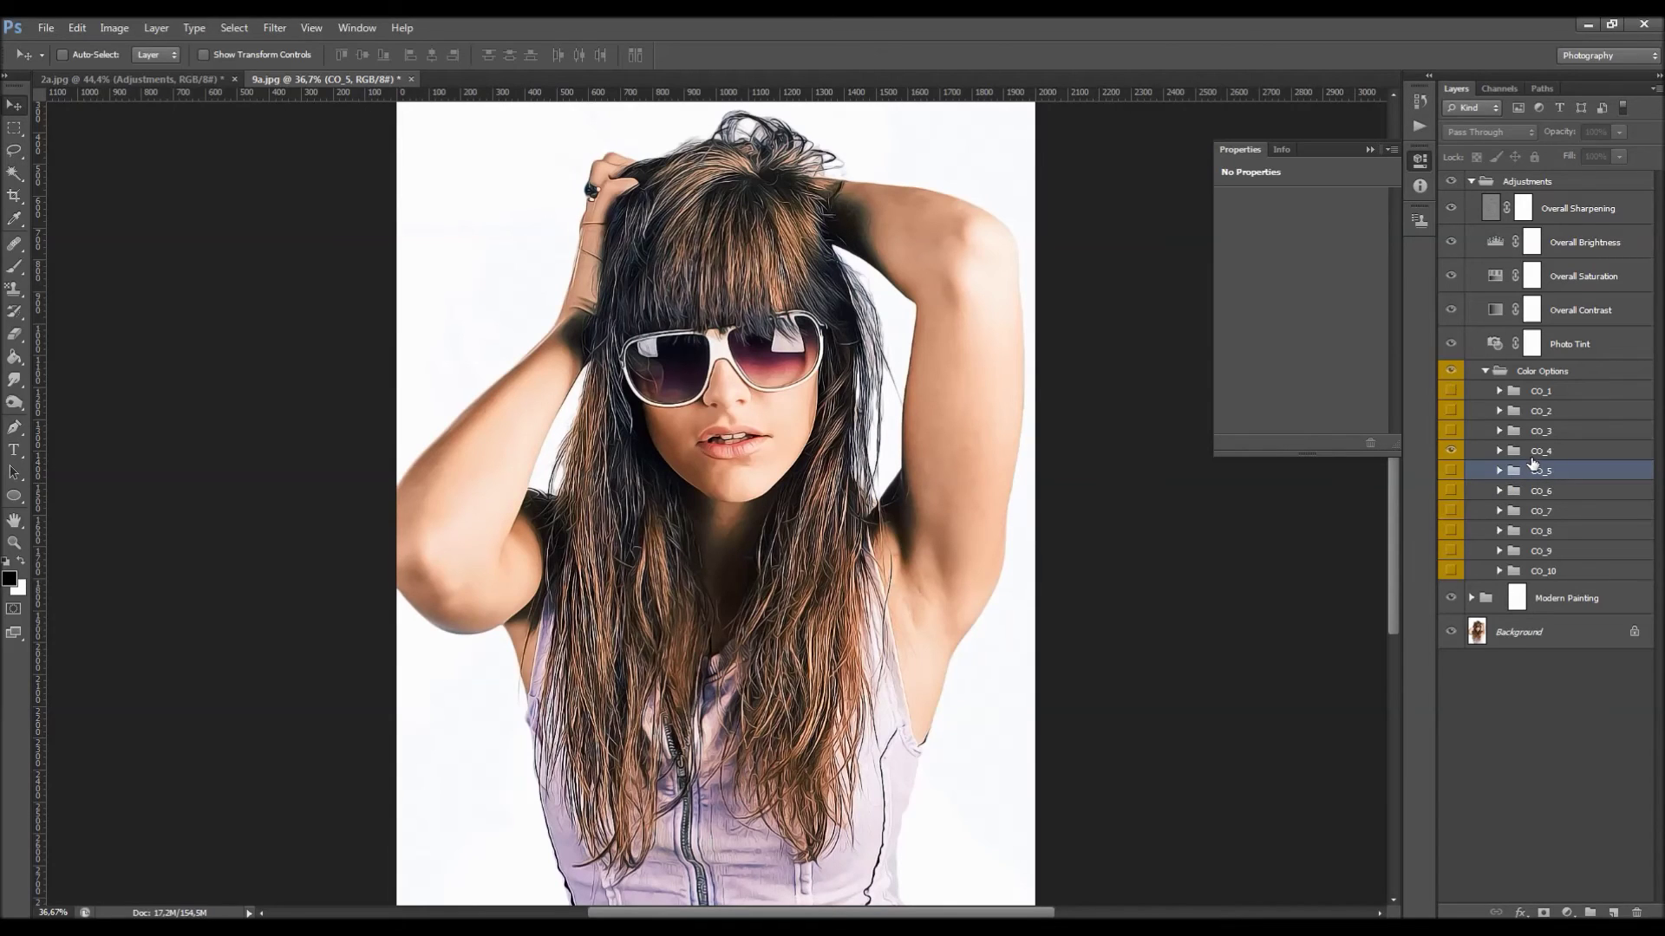
click(1450, 451)
click(1452, 470)
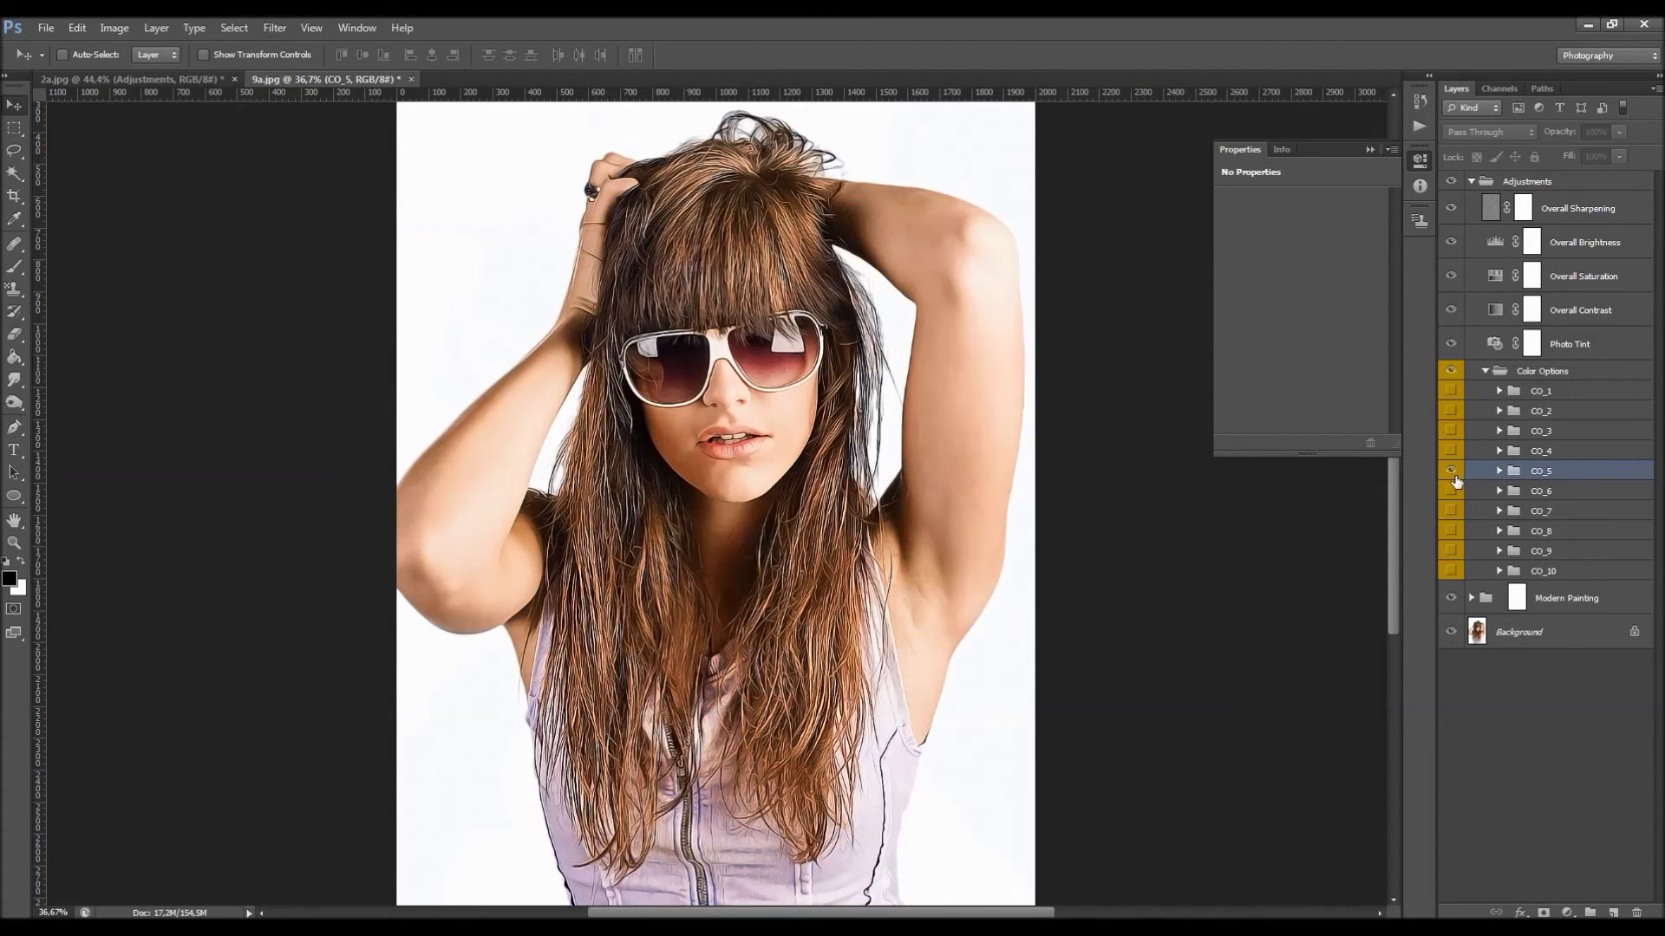
click(1453, 471)
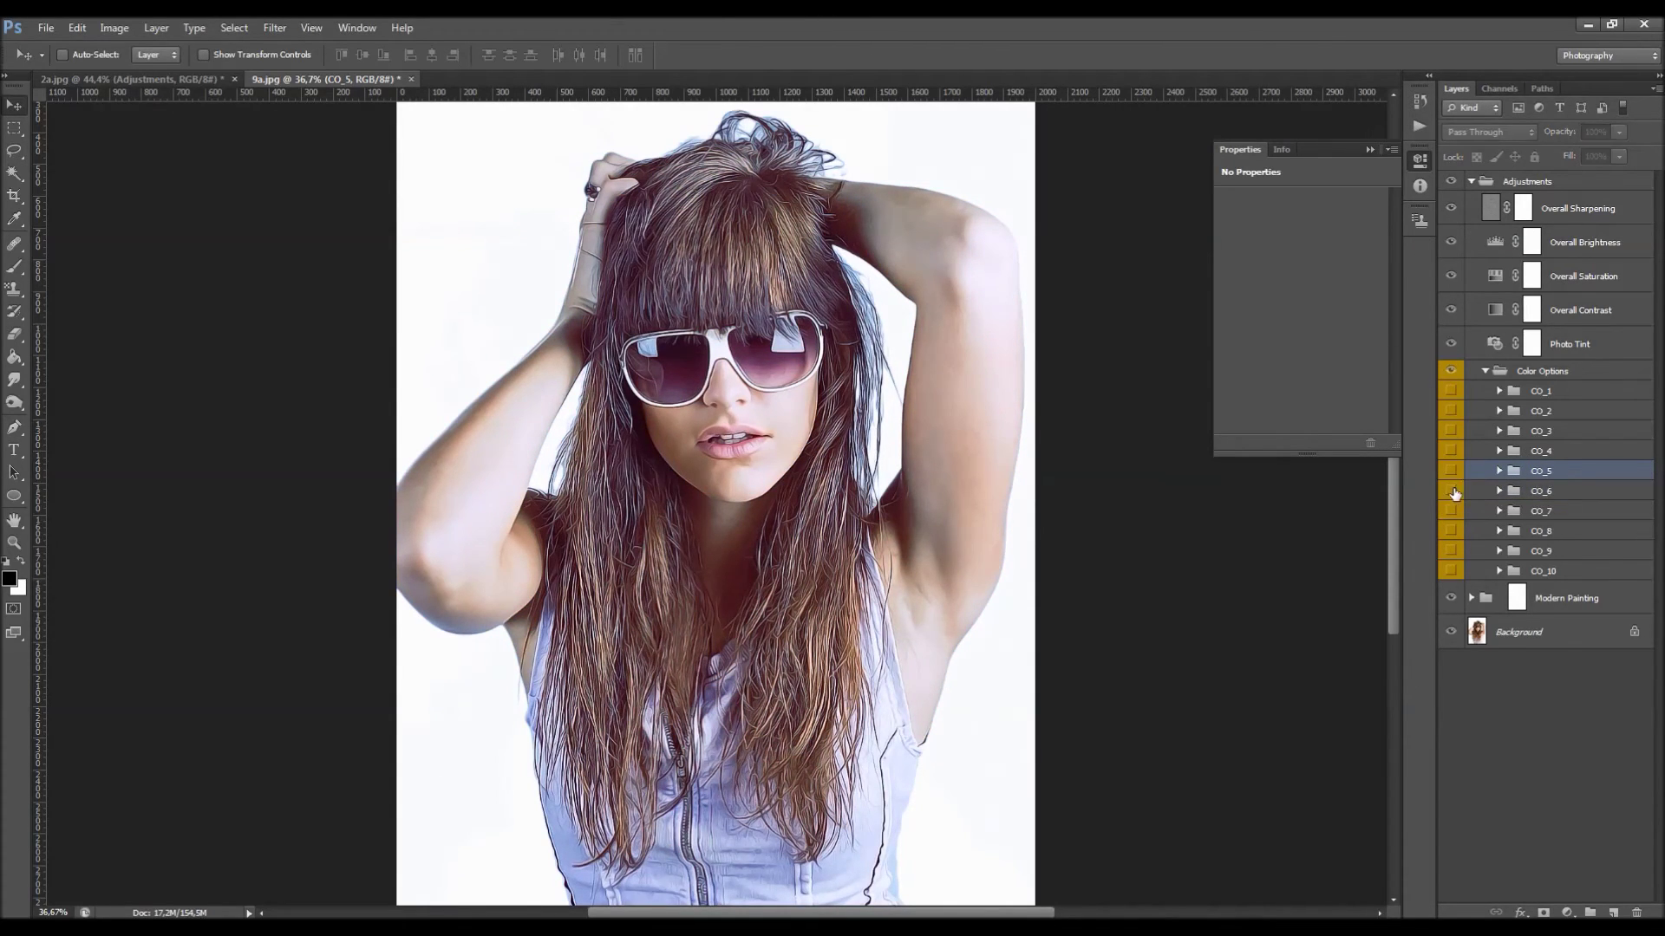
click(1453, 531)
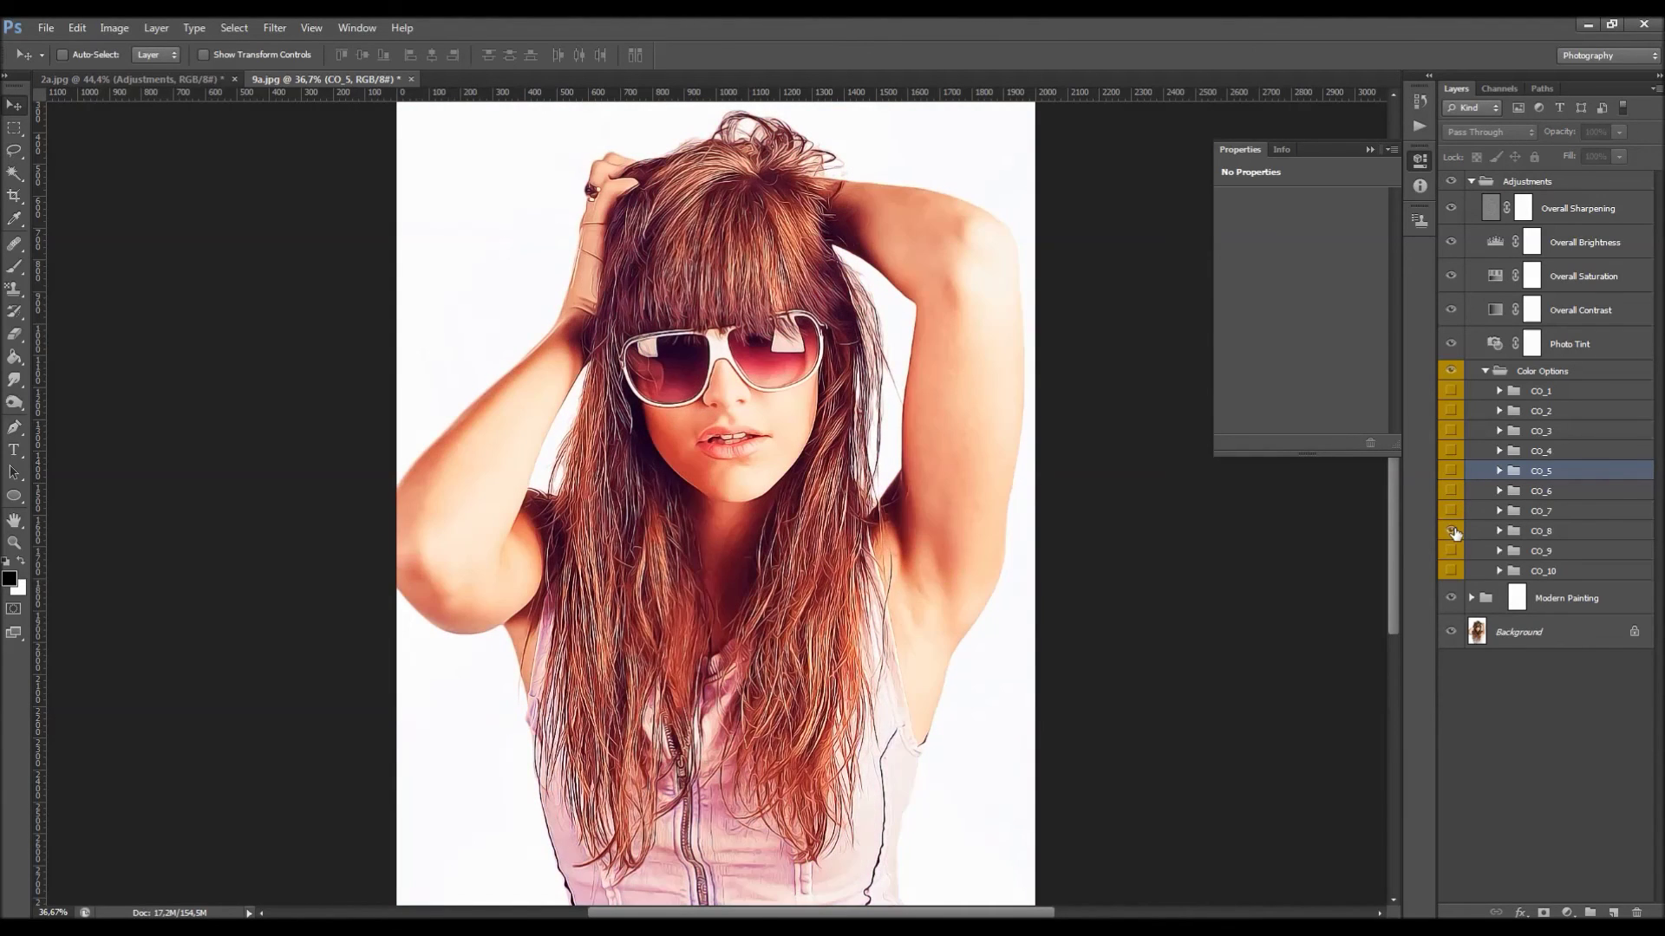
click(1454, 530)
click(1450, 570)
click(1450, 573)
click(1451, 451)
click(1471, 182)
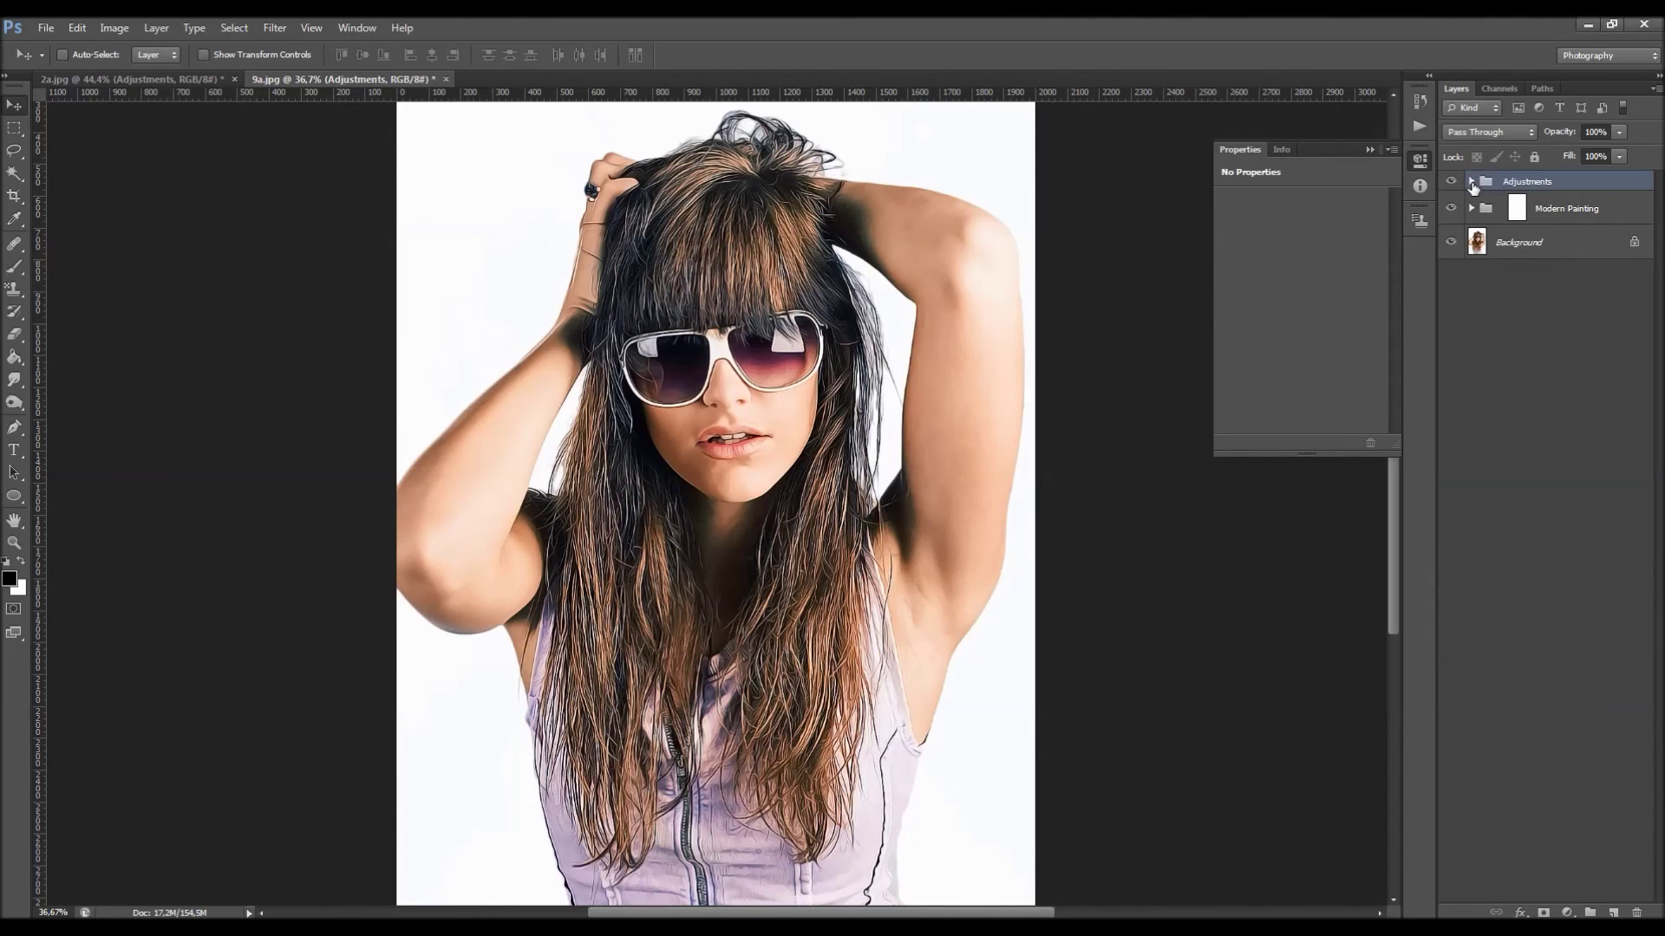
- Duplicate the Background layer above all groups, compare the painting with the original photo, and leave the copy hidden
click(1523, 242)
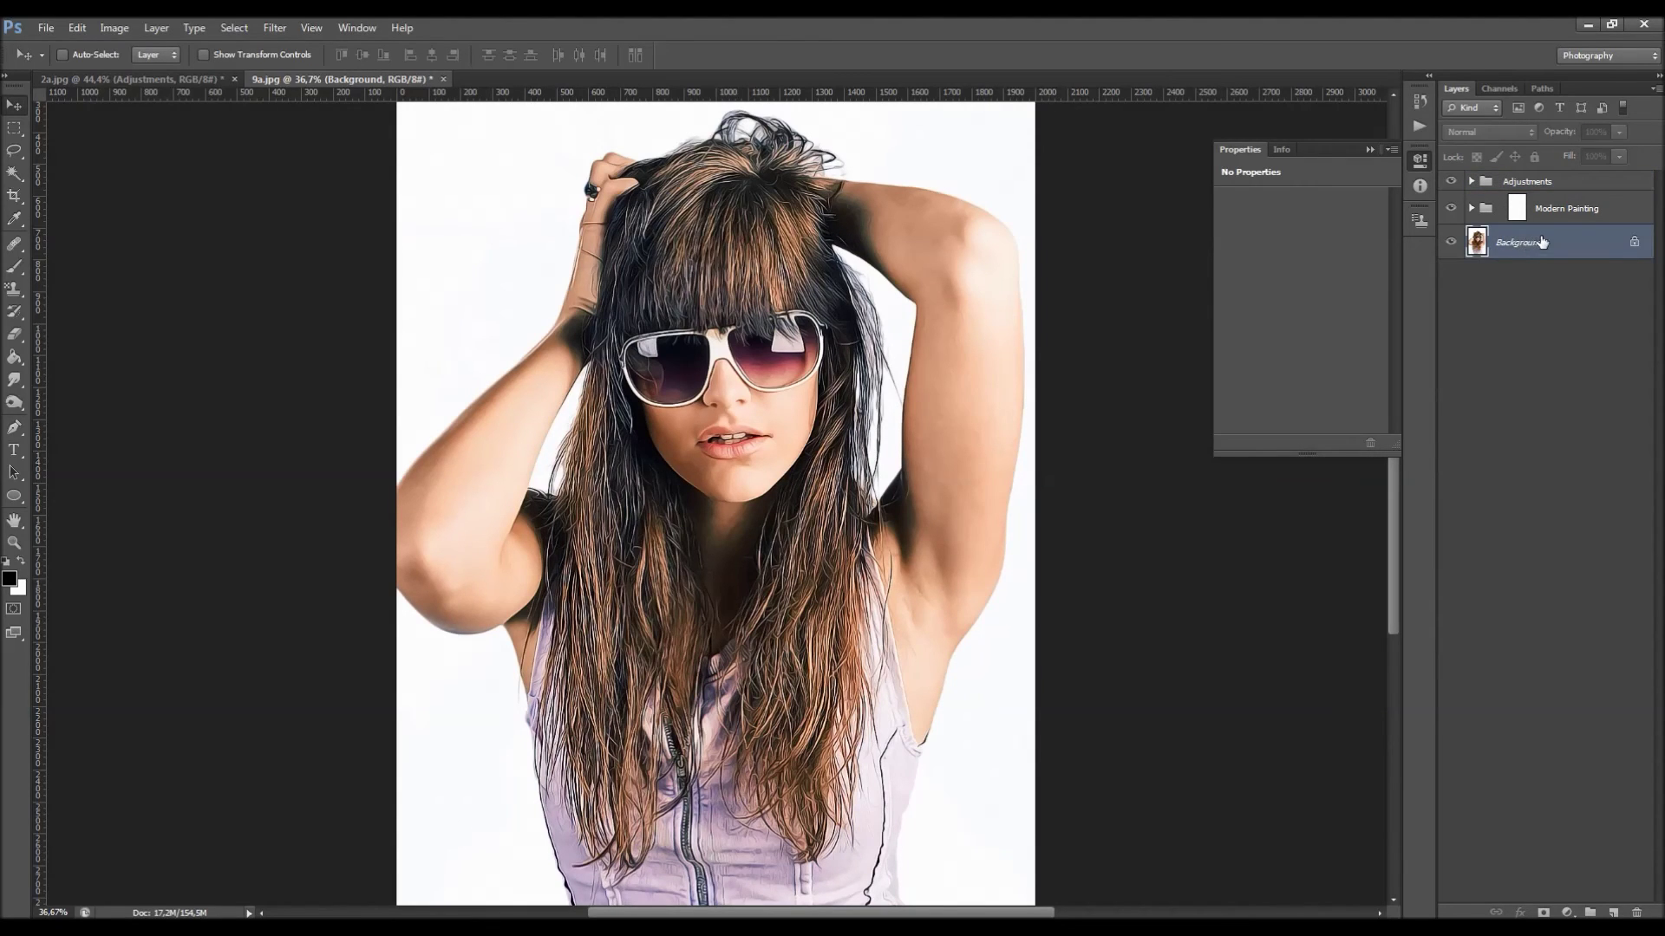
key(ctrl+j)
drag(1523, 243, 1546, 179)
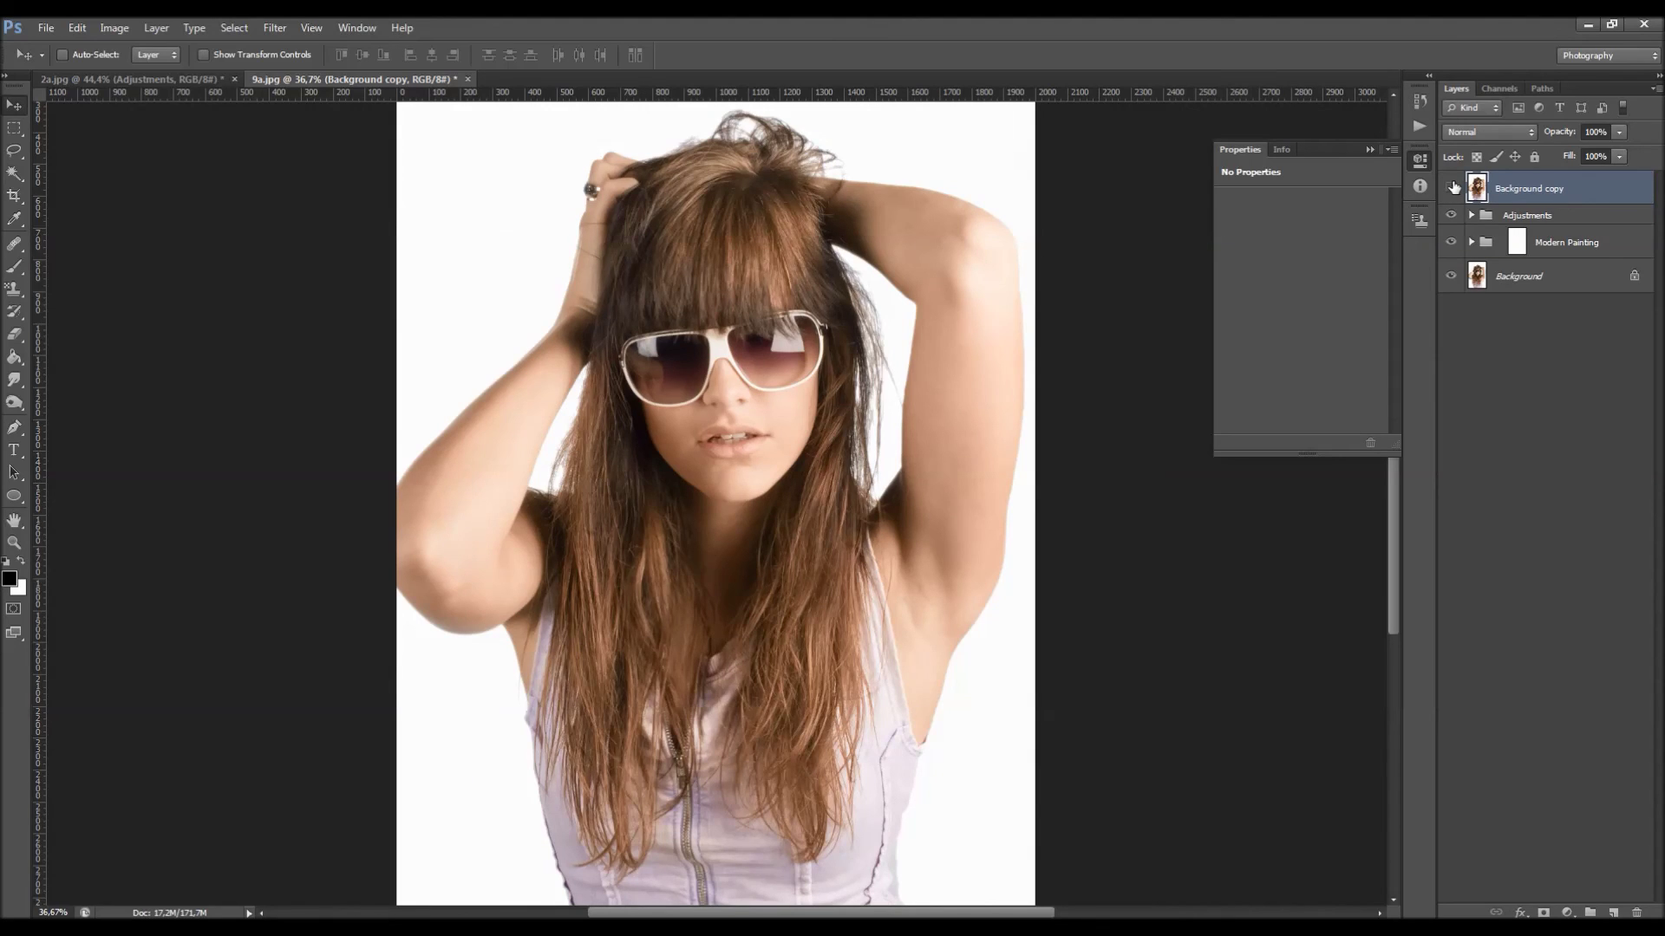
click(1453, 187)
click(1452, 187)
click(1453, 188)
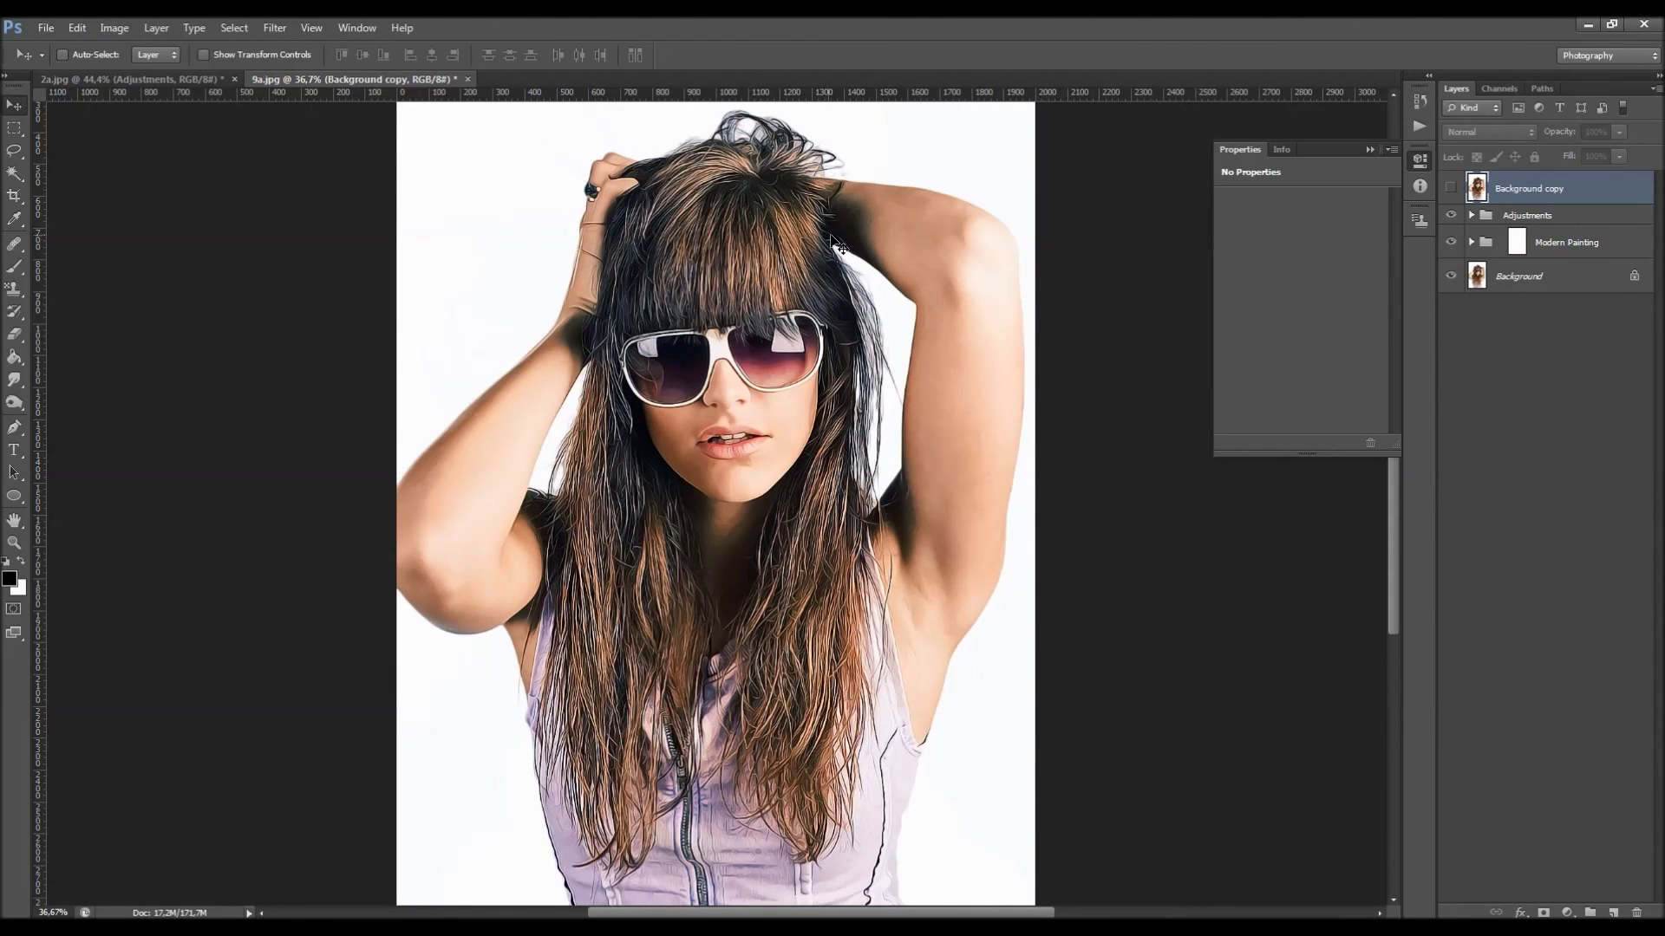
click(1371, 150)
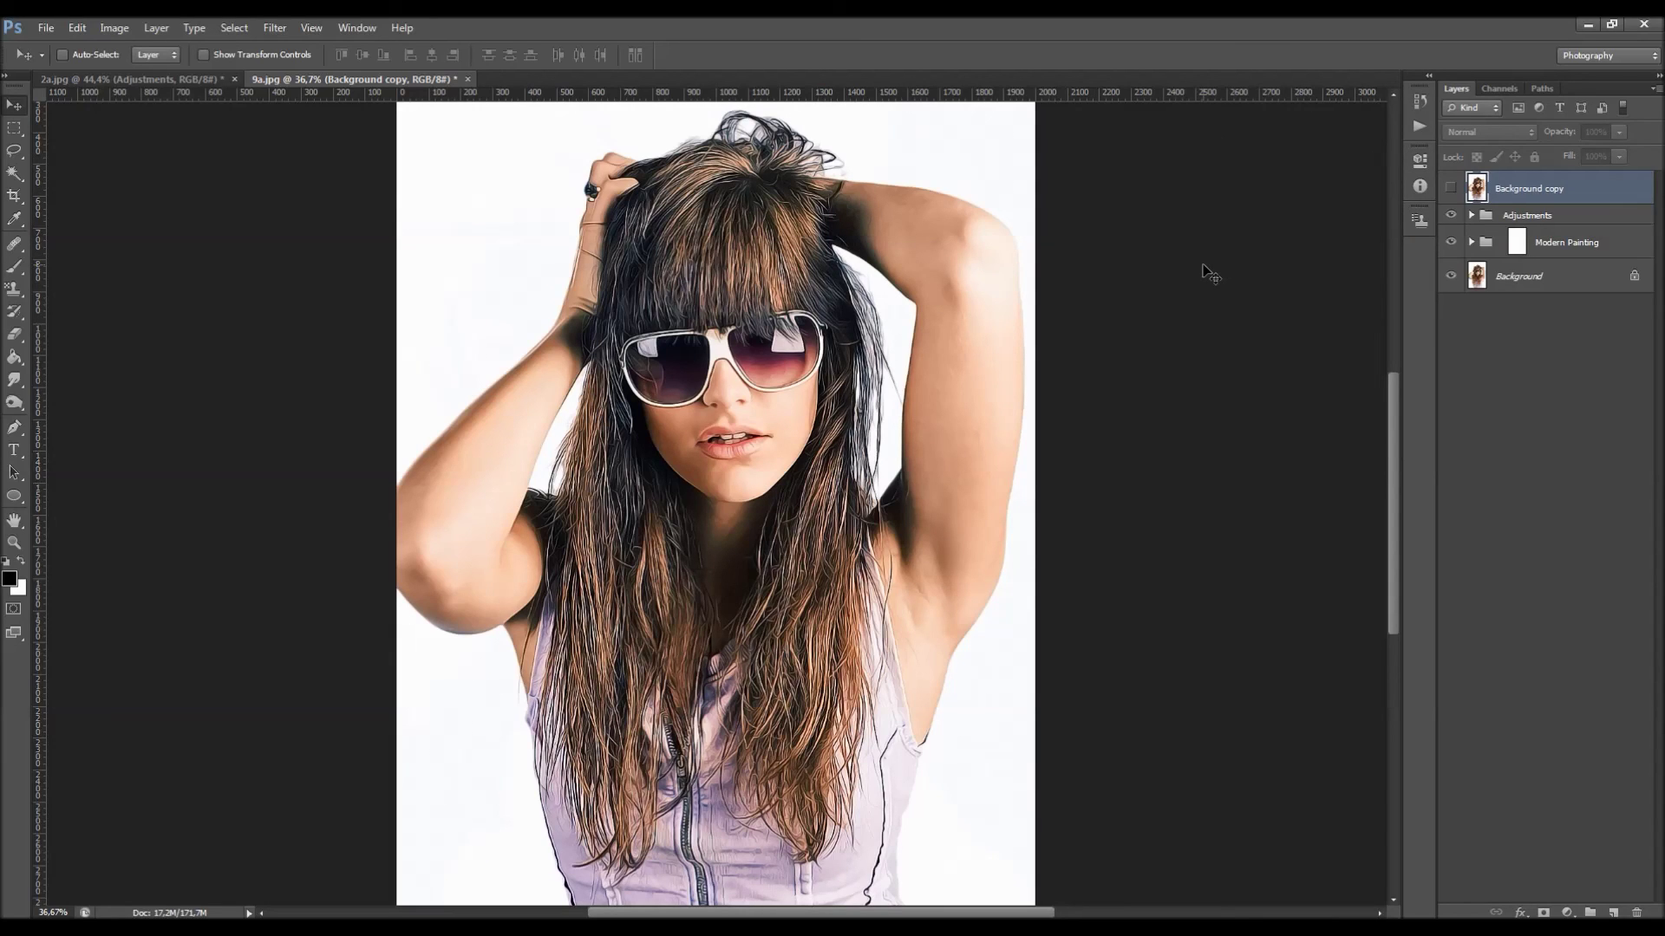